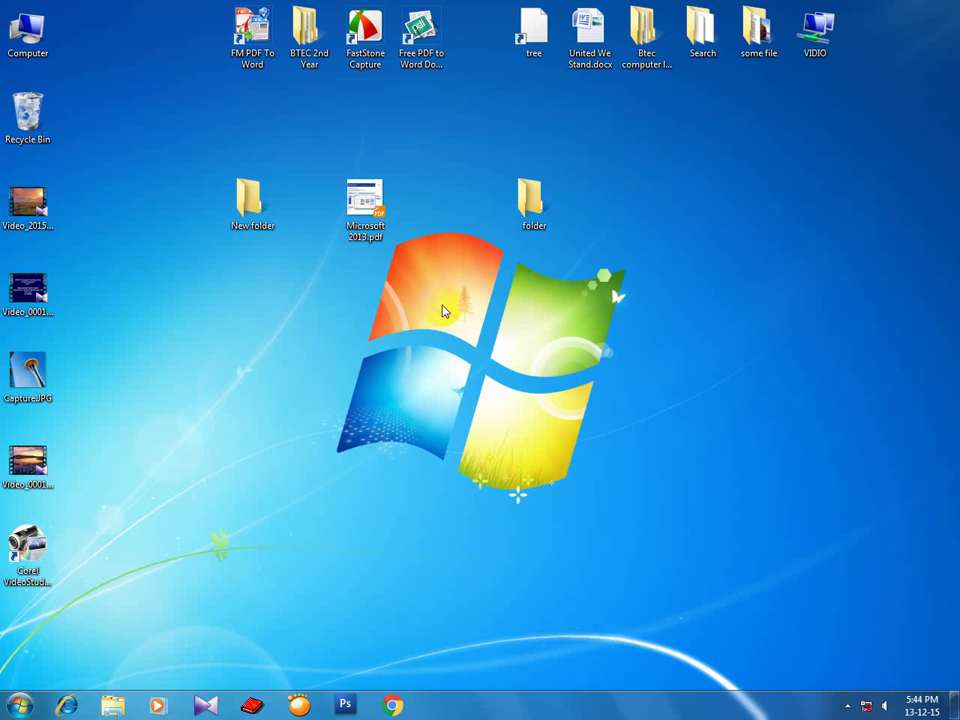
# Refresh the desktop twice from its shortcut menu.
pyautogui.rightClick(450, 266)
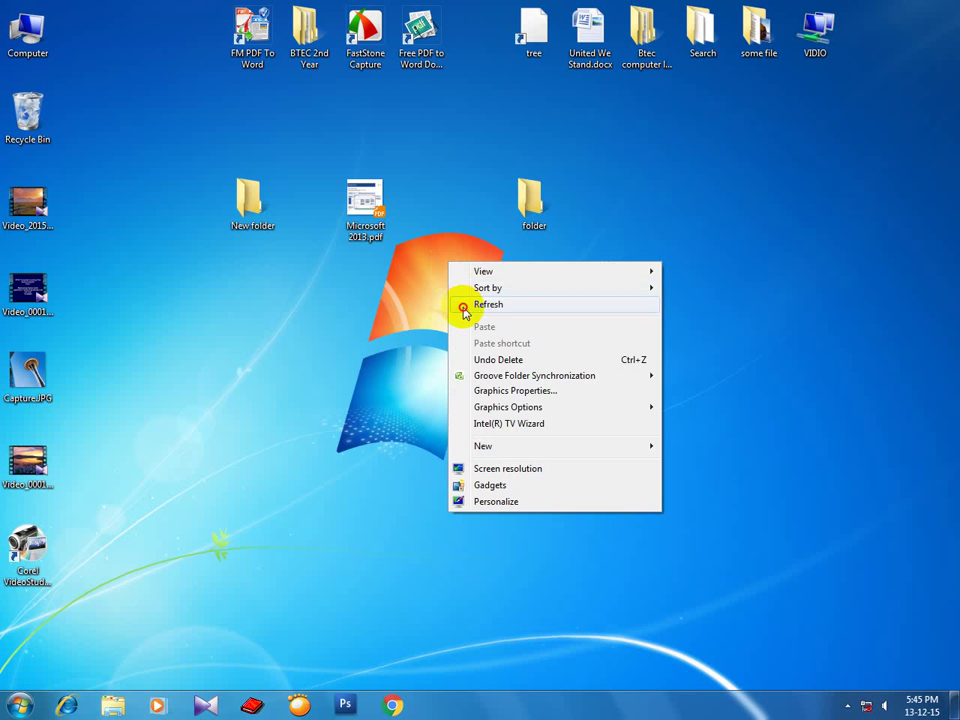
pyautogui.click(463, 304)
pyautogui.rightClick(454, 271)
pyautogui.click(474, 312)
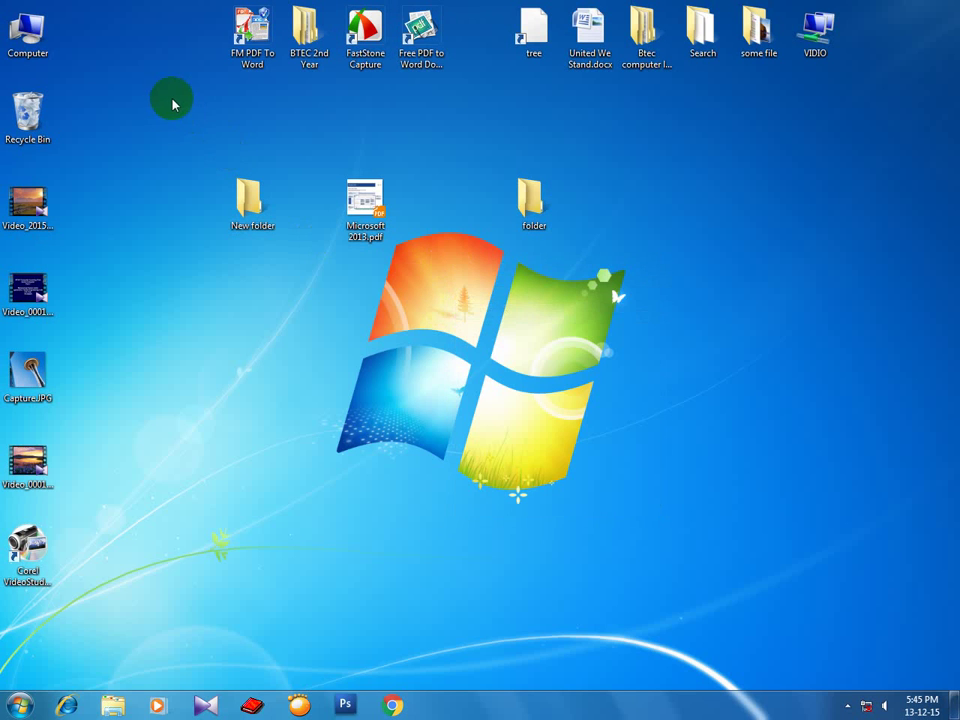
# Open the Computer window listing the drives and place the cursor in its Search box.
pyautogui.doubleClick(42, 45)
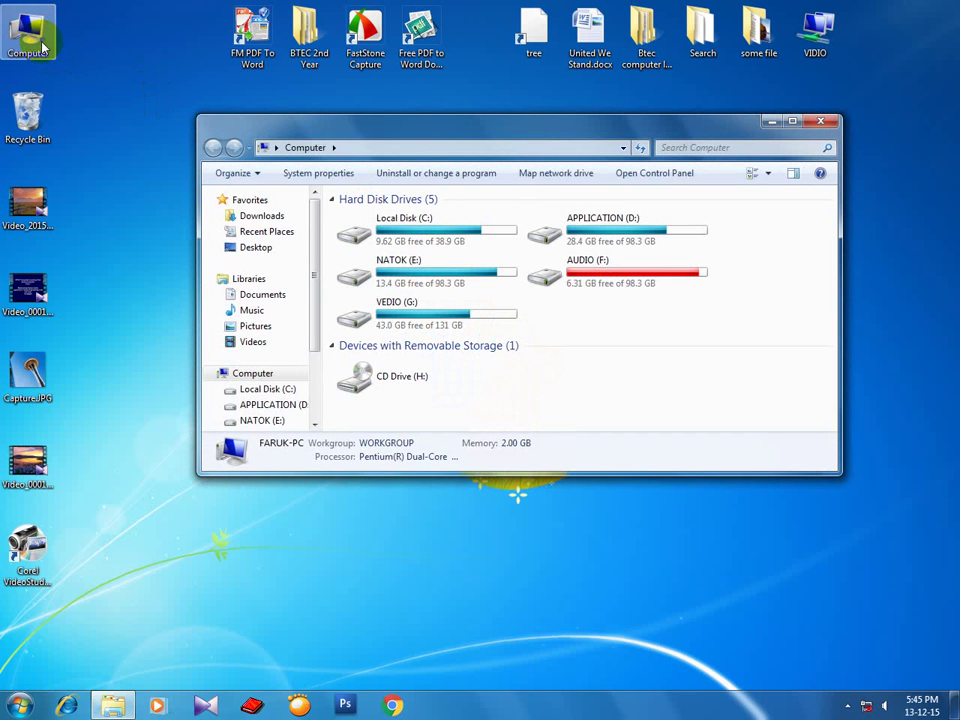
pyautogui.moveTo(572, 138); pyautogui.dragTo(549, 144)
pyautogui.click(672, 160)
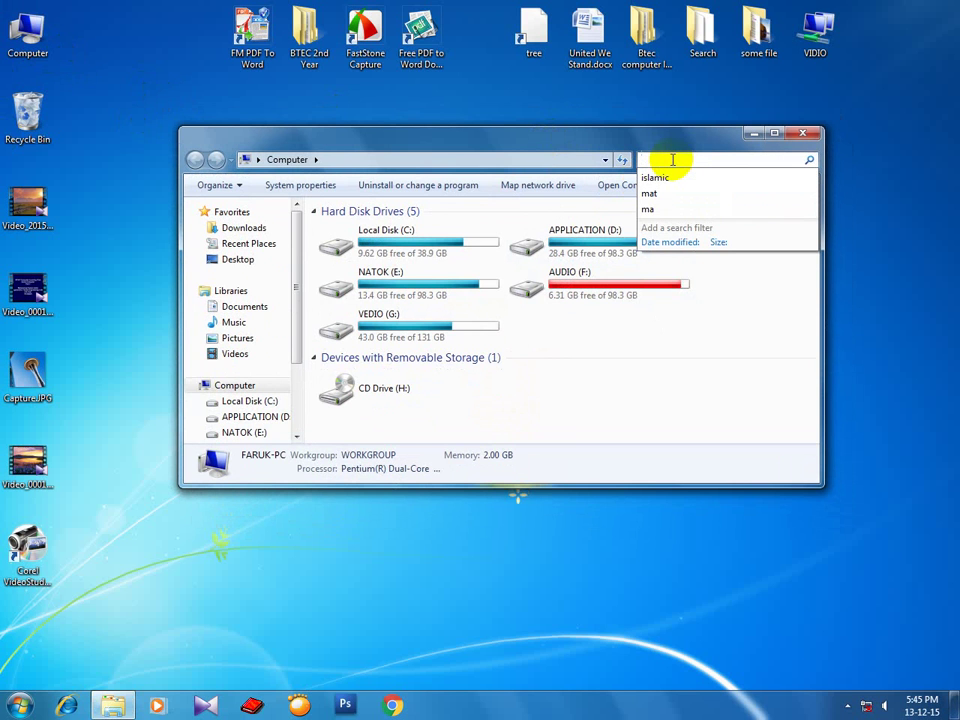
# Search the computer for 'islamic', browse the 32 results, then close the window.
pyautogui.write('islamic')
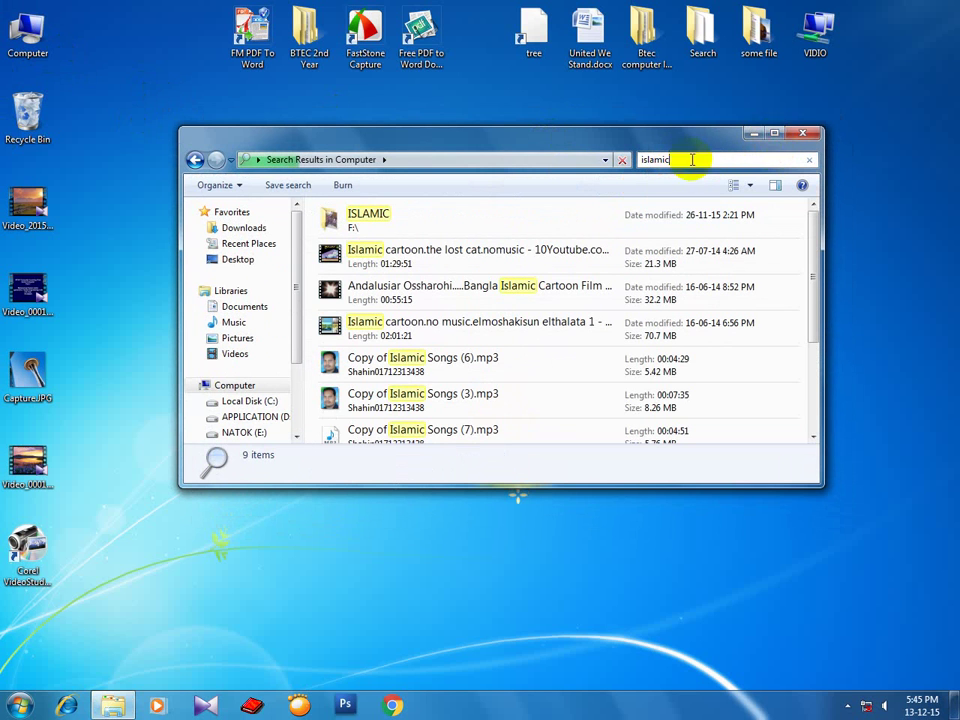
pyautogui.click(776, 135)
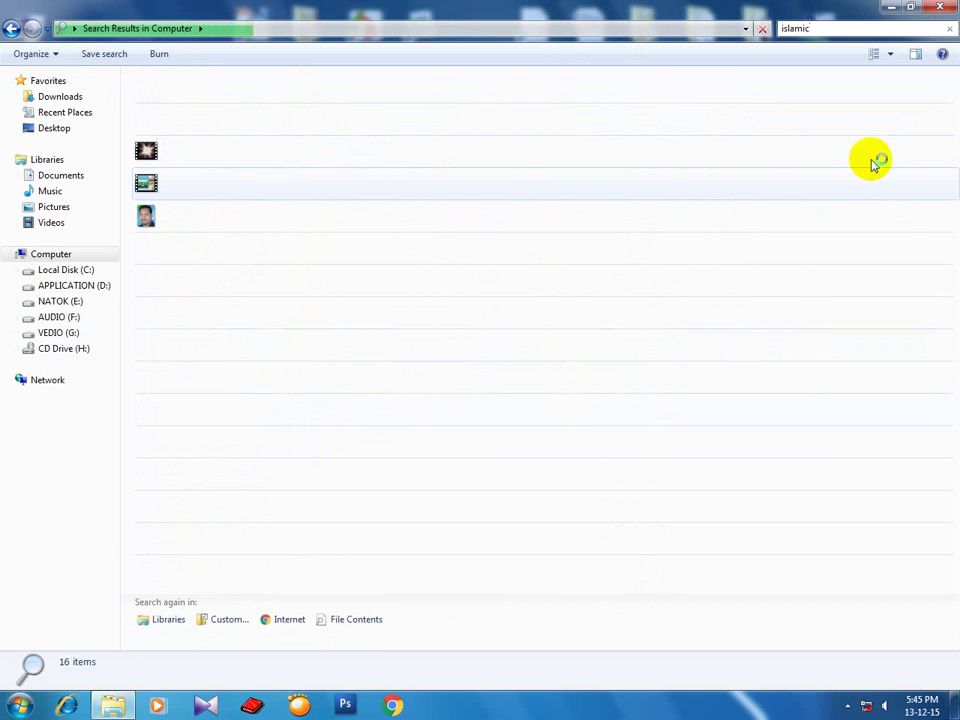
pyautogui.click(914, 9)
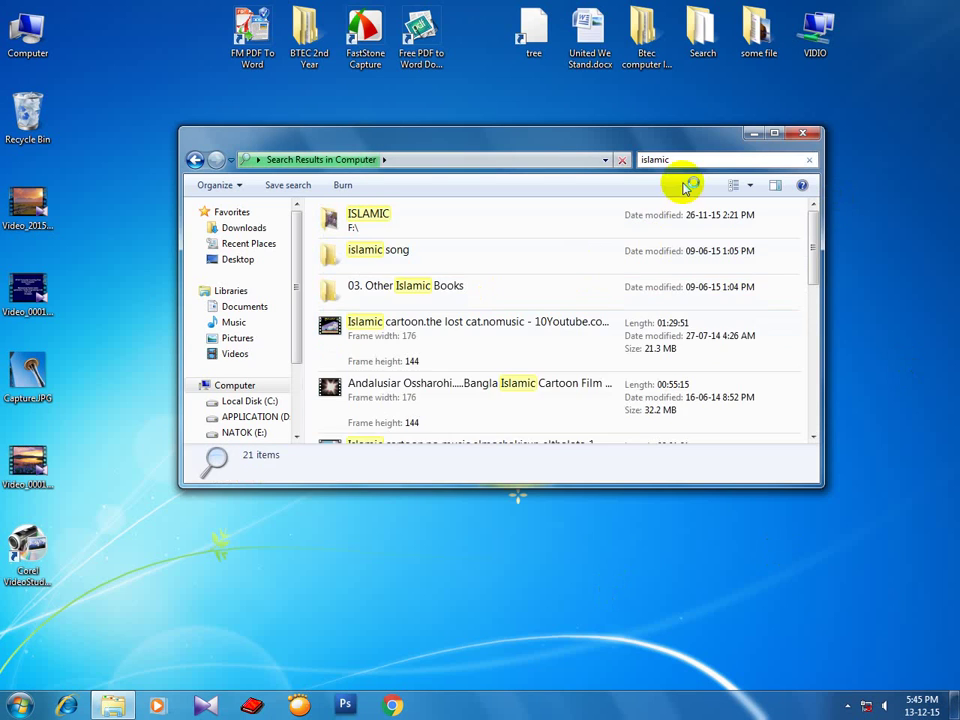
pyautogui.moveTo(658, 143); pyautogui.dragTo(632, 138)
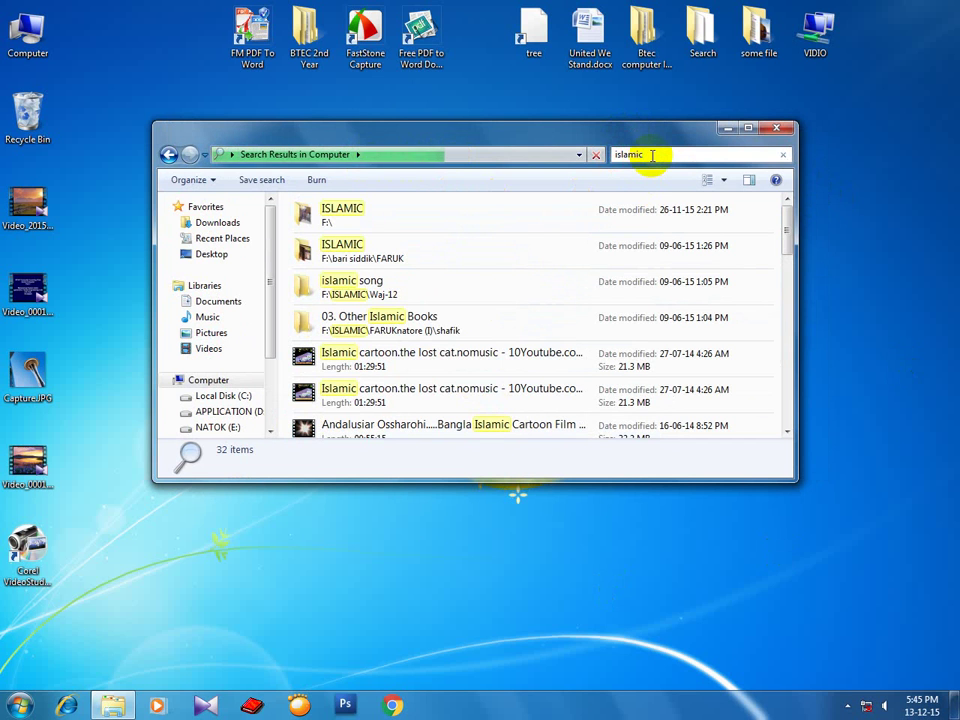
pyautogui.click(652, 155)
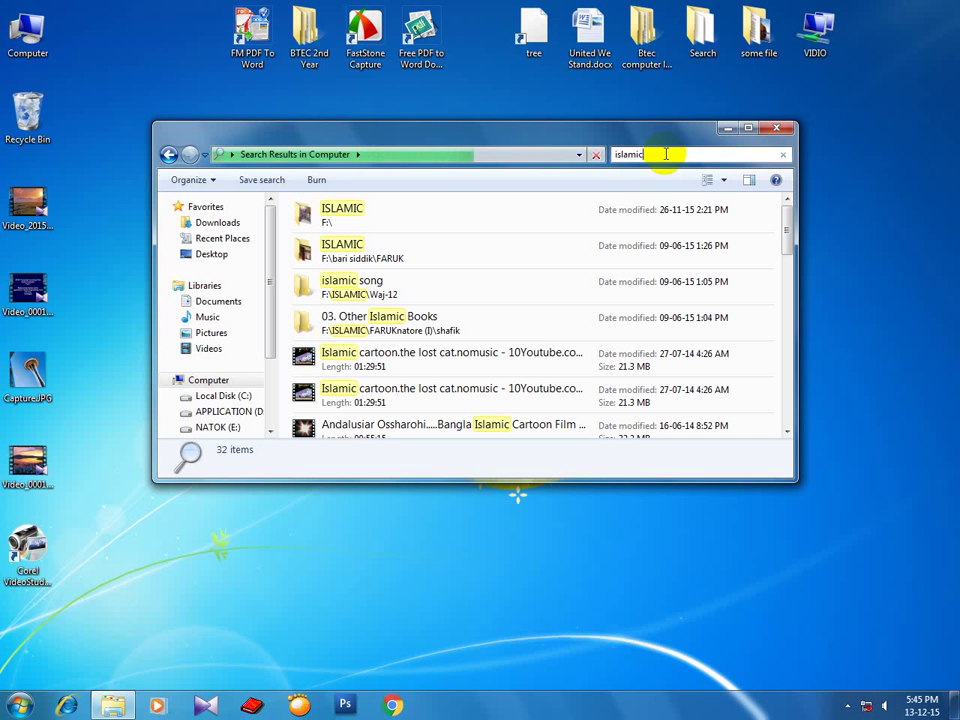
pyautogui.moveTo(786, 229)
pyautogui.mouseDown()
pyautogui.moveTo(791, 418)
pyautogui.moveTo(790, 218)
pyautogui.mouseUp()
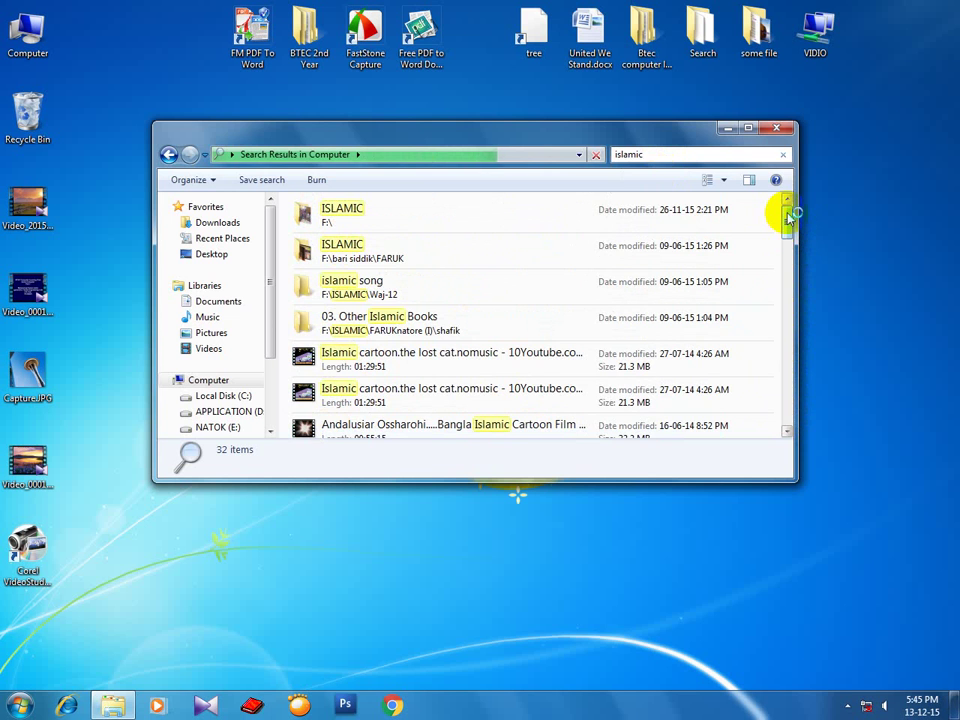
pyautogui.click(776, 128)
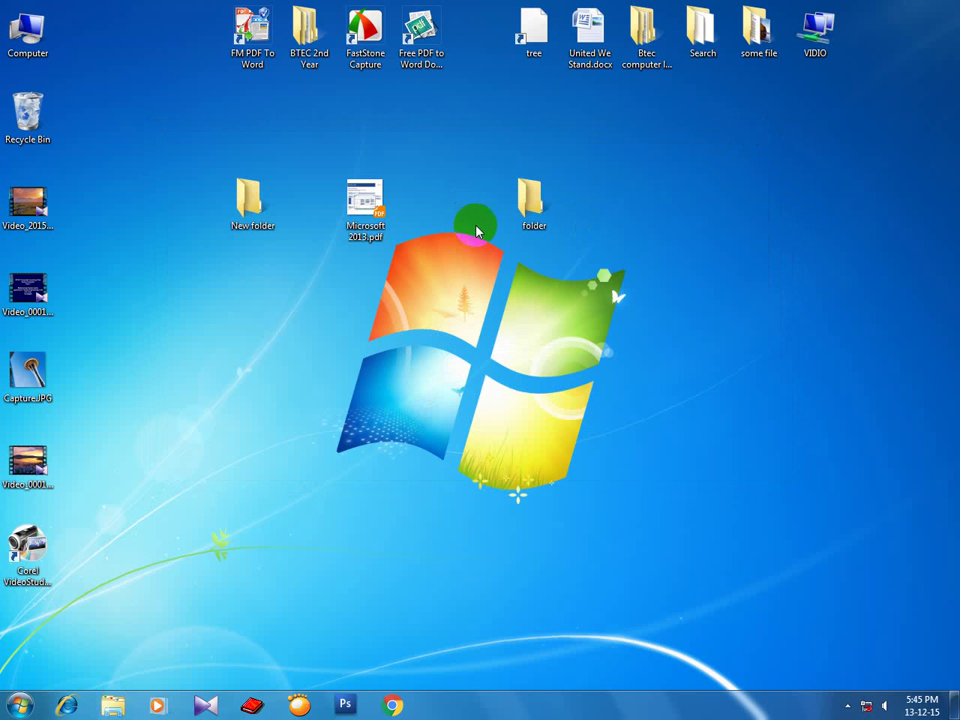
# Refresh the desktop and open the Btec computer learning club folder.
pyautogui.rightClick(629, 187)
pyautogui.click(655, 221)
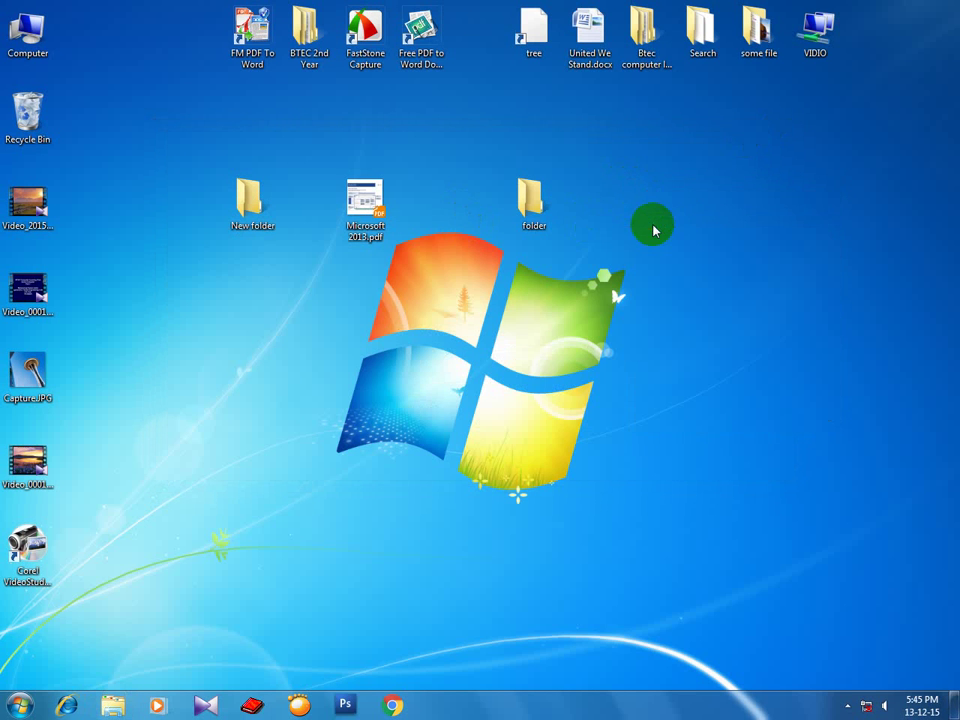
pyautogui.doubleClick(640, 57)
pyautogui.moveTo(540, 143); pyautogui.dragTo(561, 110)
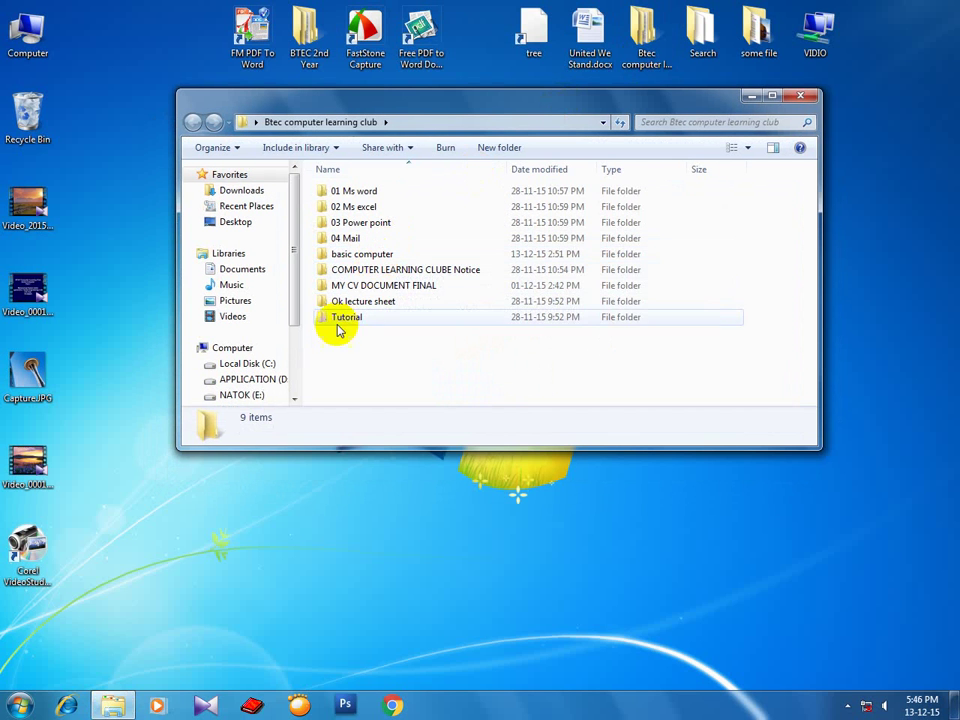
# Go into basic computer > sourch > Search and widen the Name column to show the Everything setup files.
pyautogui.doubleClick(369, 256)
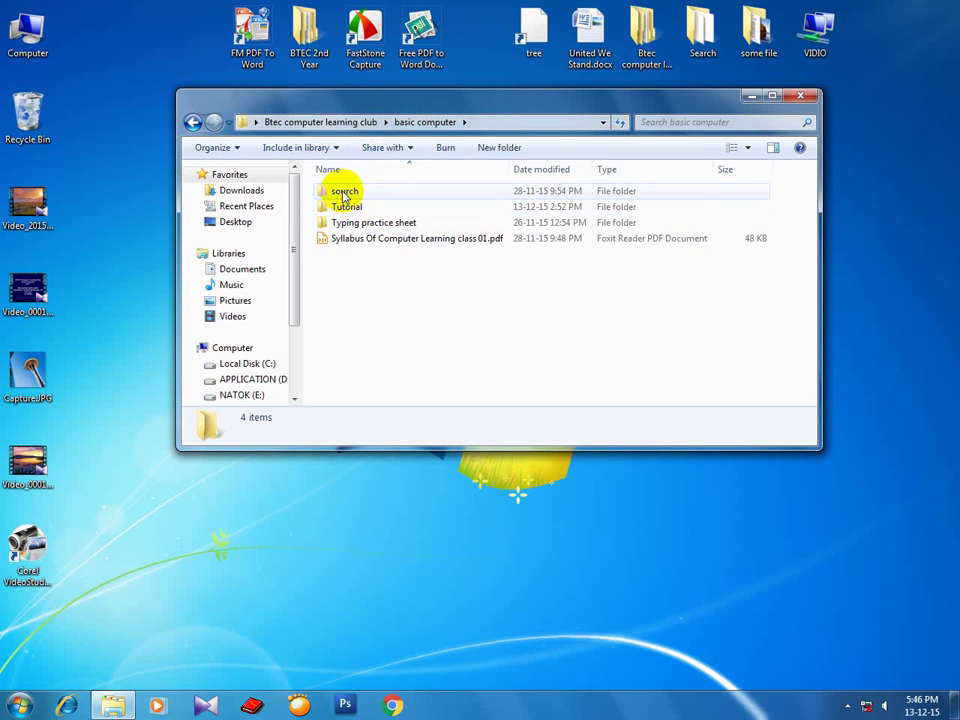
pyautogui.doubleClick(344, 192)
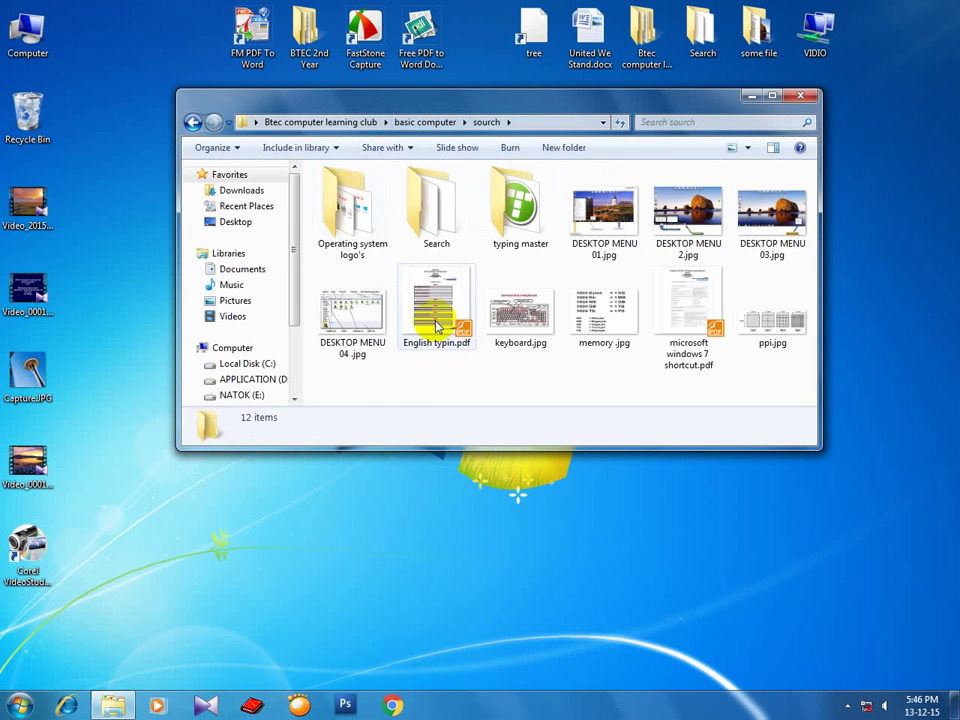
pyautogui.doubleClick(455, 248)
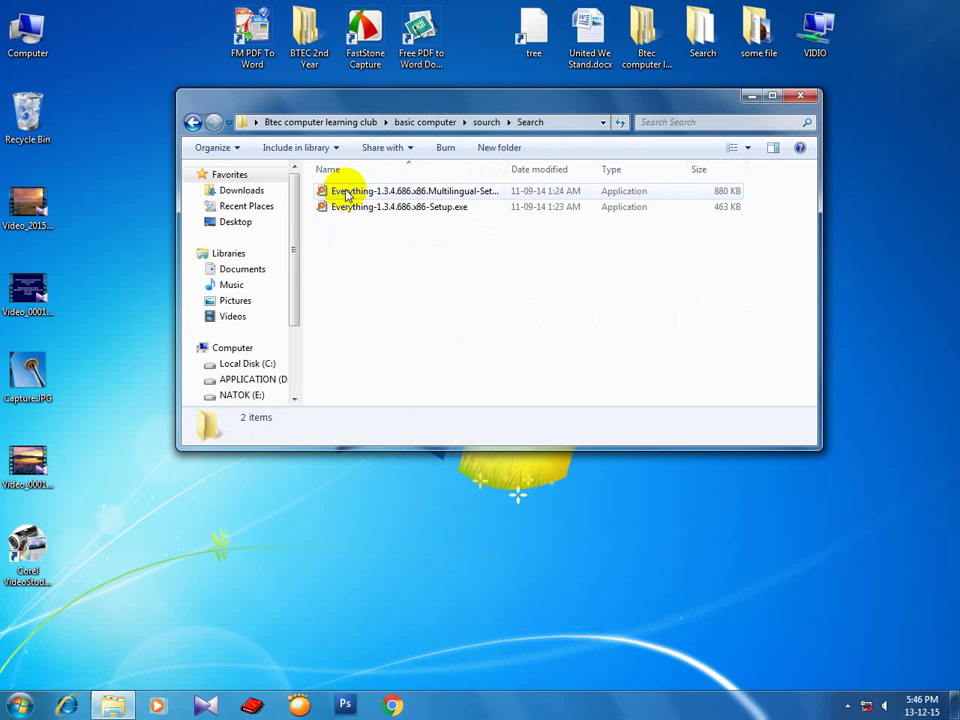
pyautogui.moveTo(449, 106); pyautogui.dragTo(447, 135)
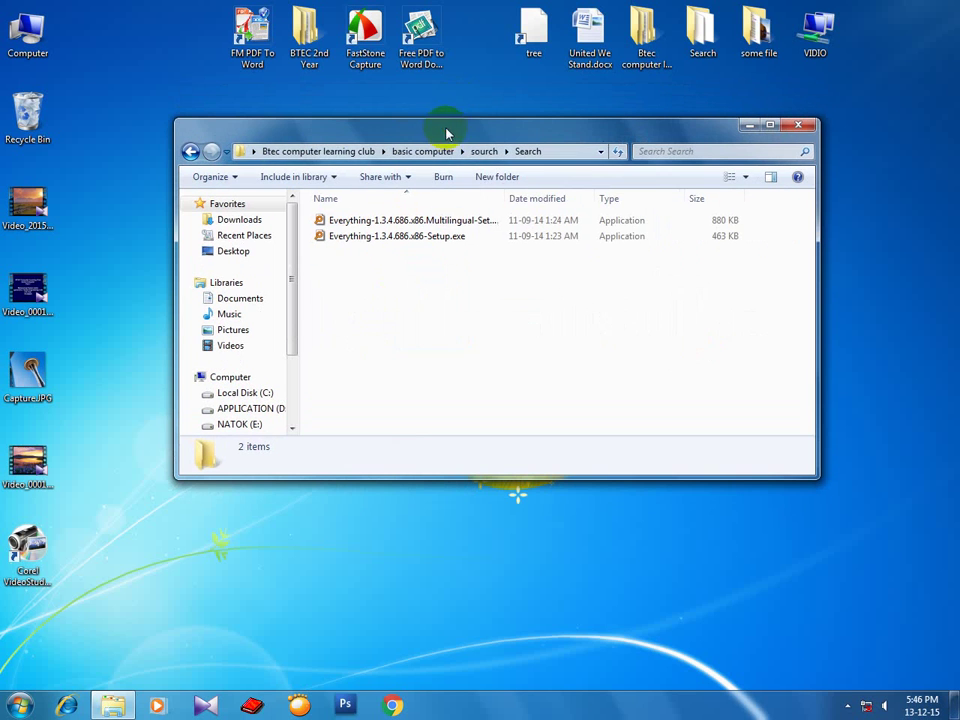
pyautogui.doubleClick(503, 198)
pyautogui.click(407, 220)
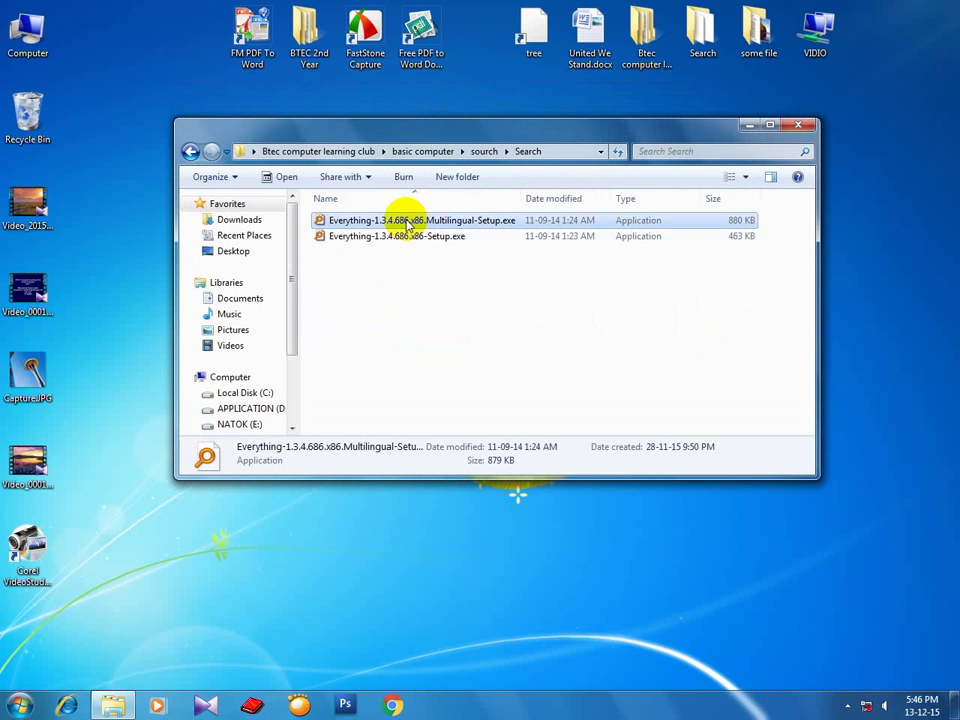
# Install Everything from the multilingual setup in English, accepting the licence and default folder.
pyautogui.doubleClick(408, 221)
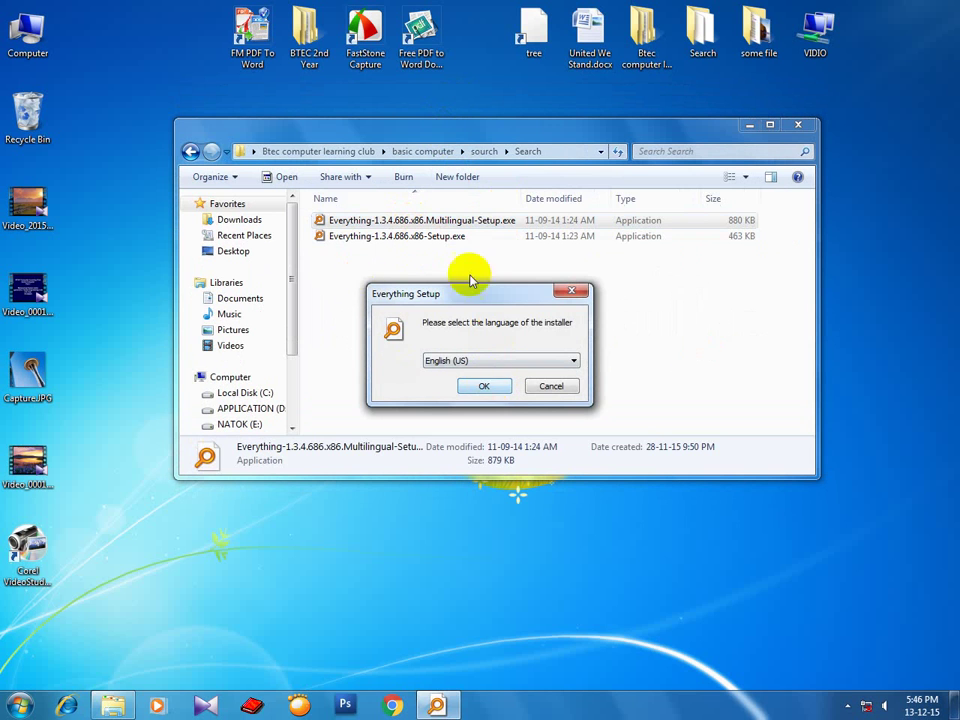
pyautogui.click(486, 388)
pyautogui.click(561, 469)
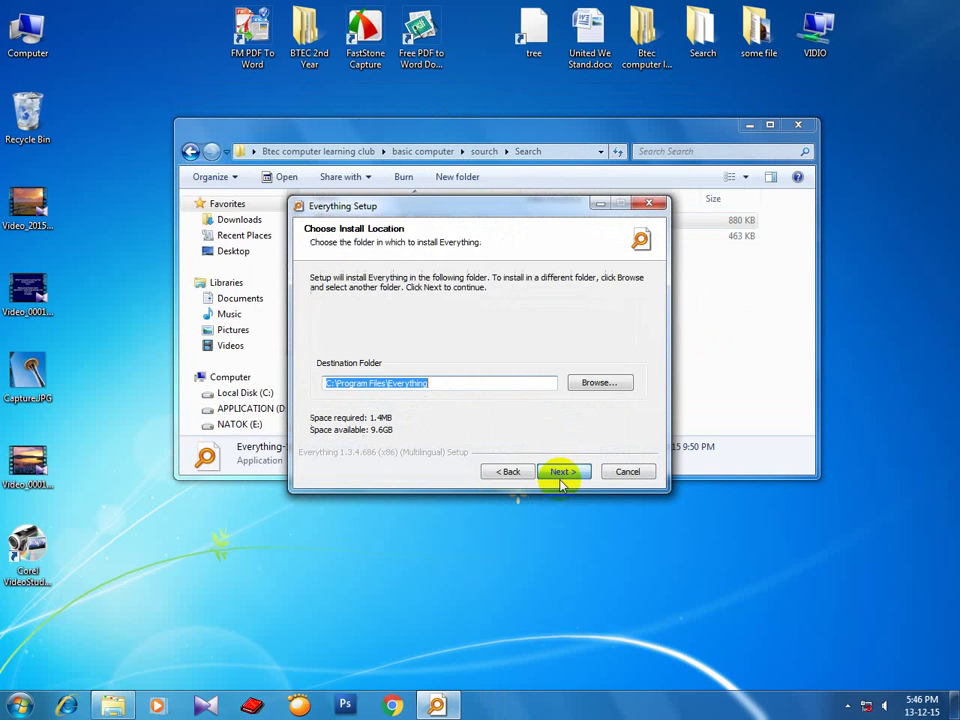
pyautogui.click(561, 470)
pyautogui.click(561, 472)
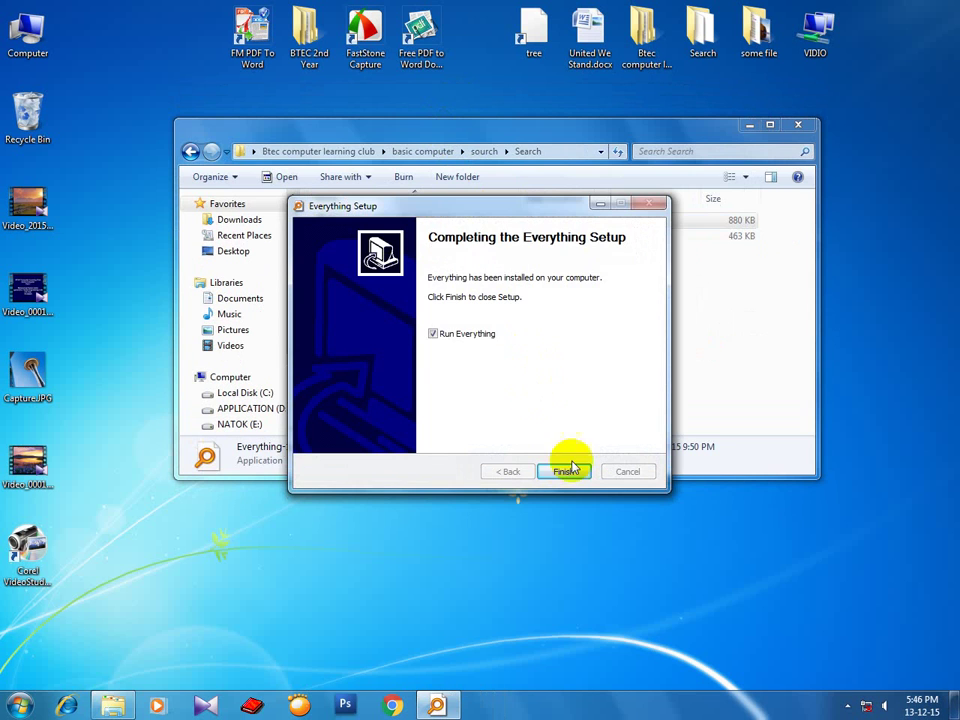
pyautogui.click(562, 469)
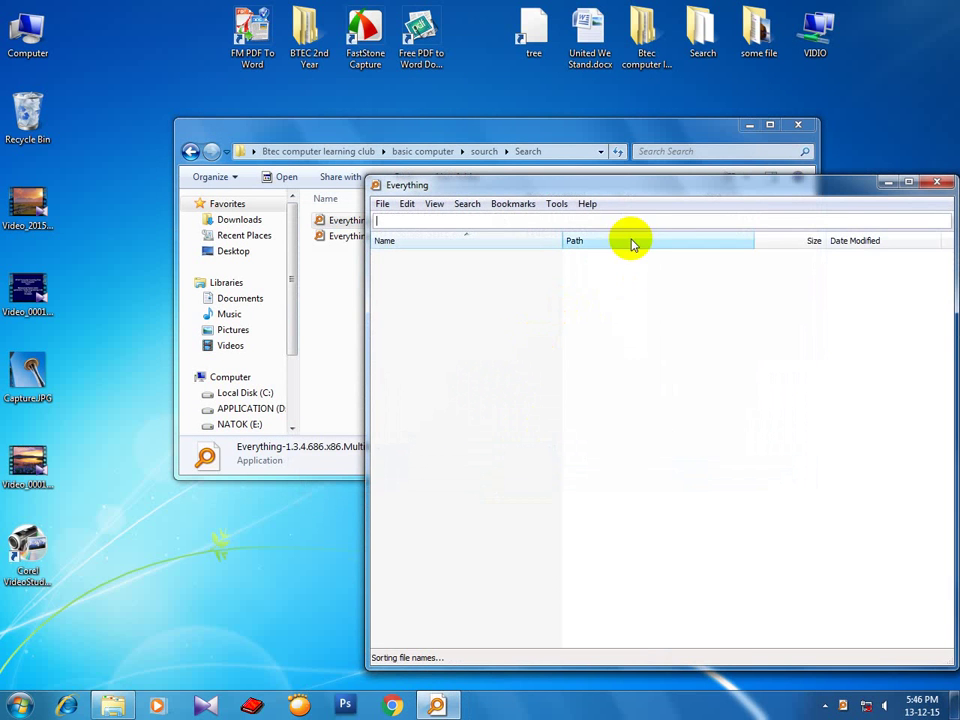
# Close Everything and confirm it appears under Start > All Programs and in the system tray.
pyautogui.moveTo(810, 182); pyautogui.dragTo(662, 103)
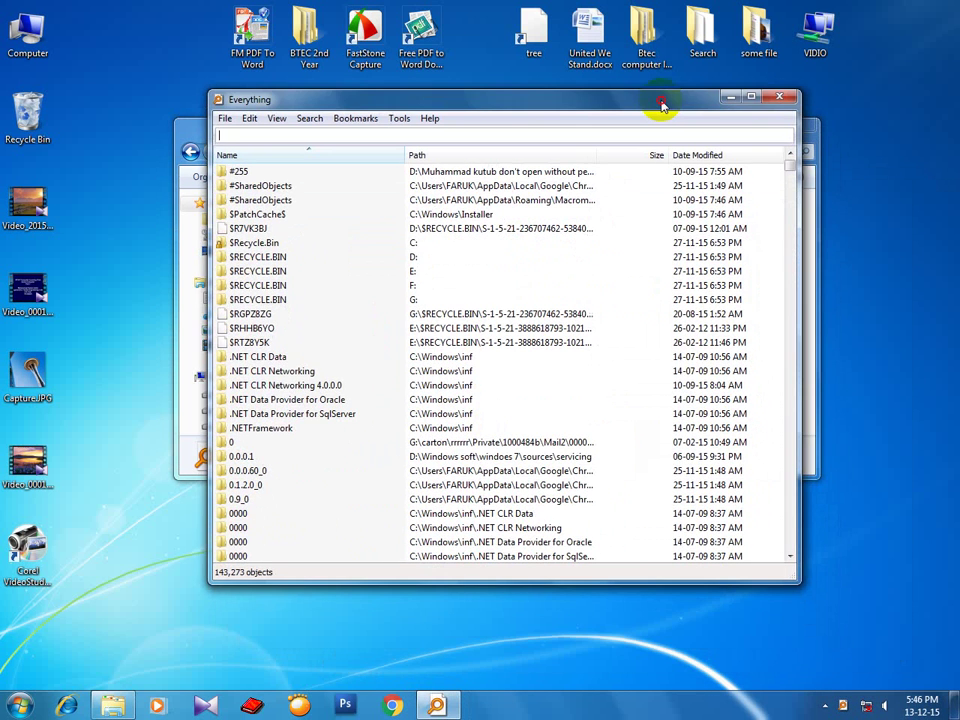
pyautogui.click(779, 97)
pyautogui.click(825, 705)
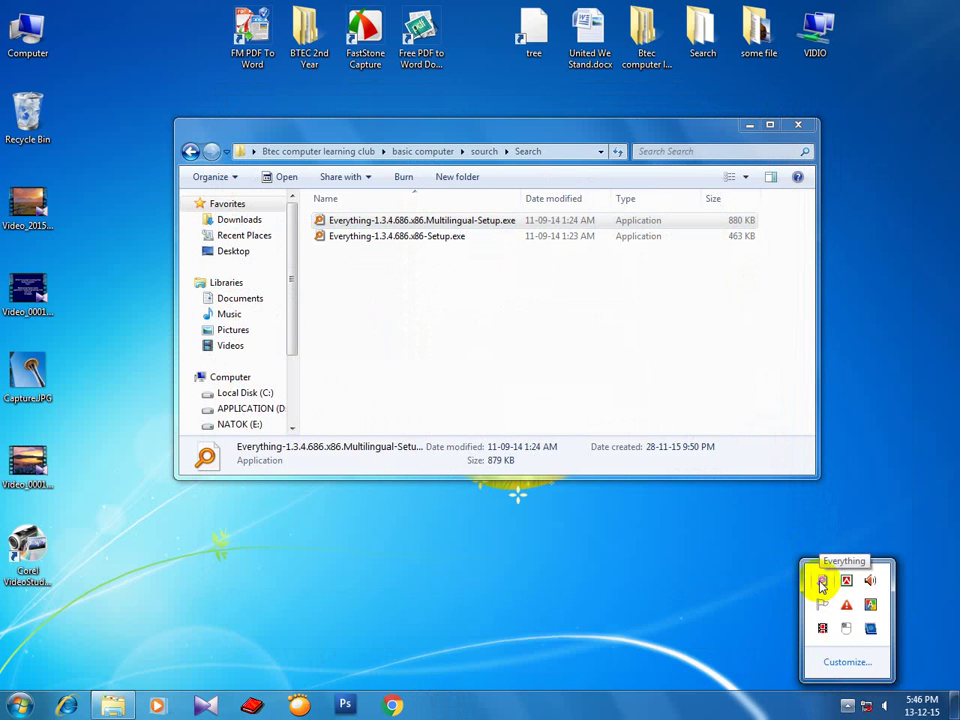
pyautogui.click(20, 705)
pyautogui.click(45, 637)
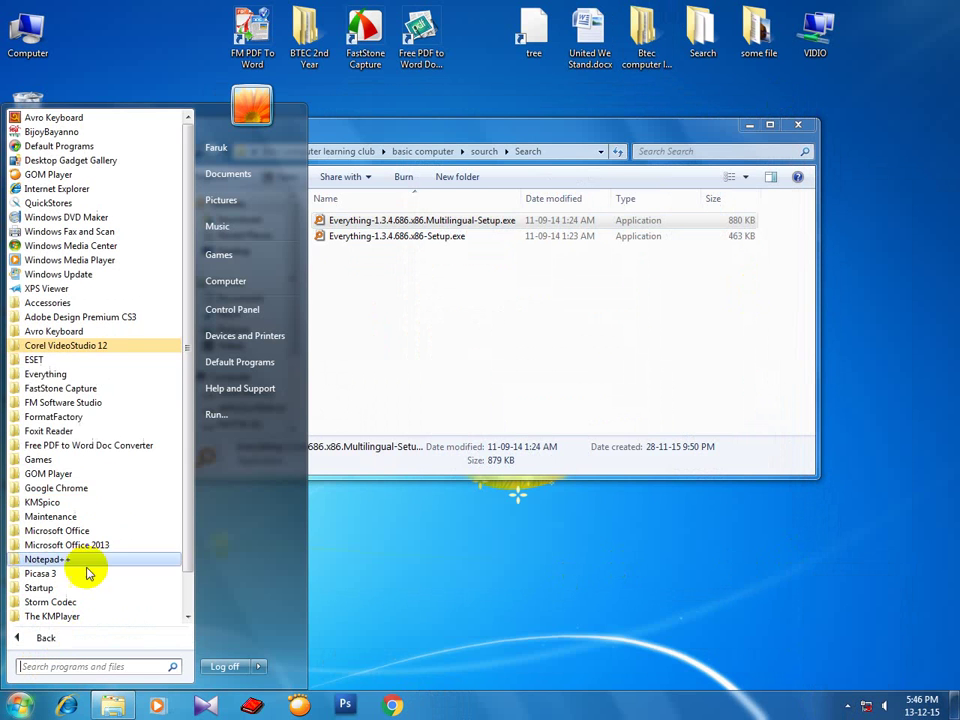
pyautogui.scroll(-1, 120, 465)
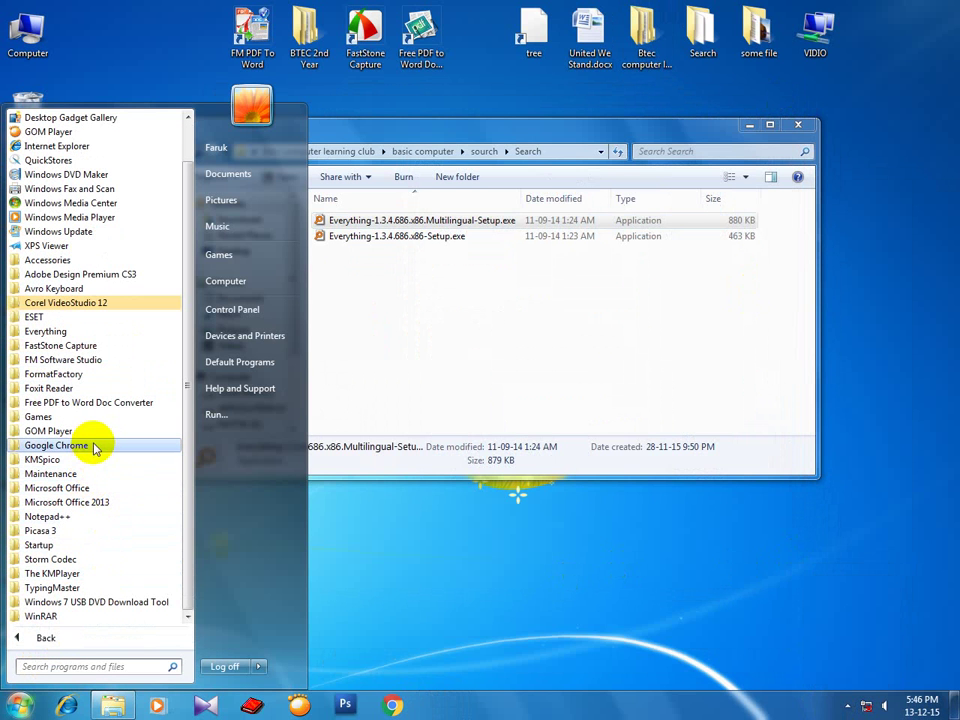
pyautogui.click(70, 331)
pyautogui.click(545, 545)
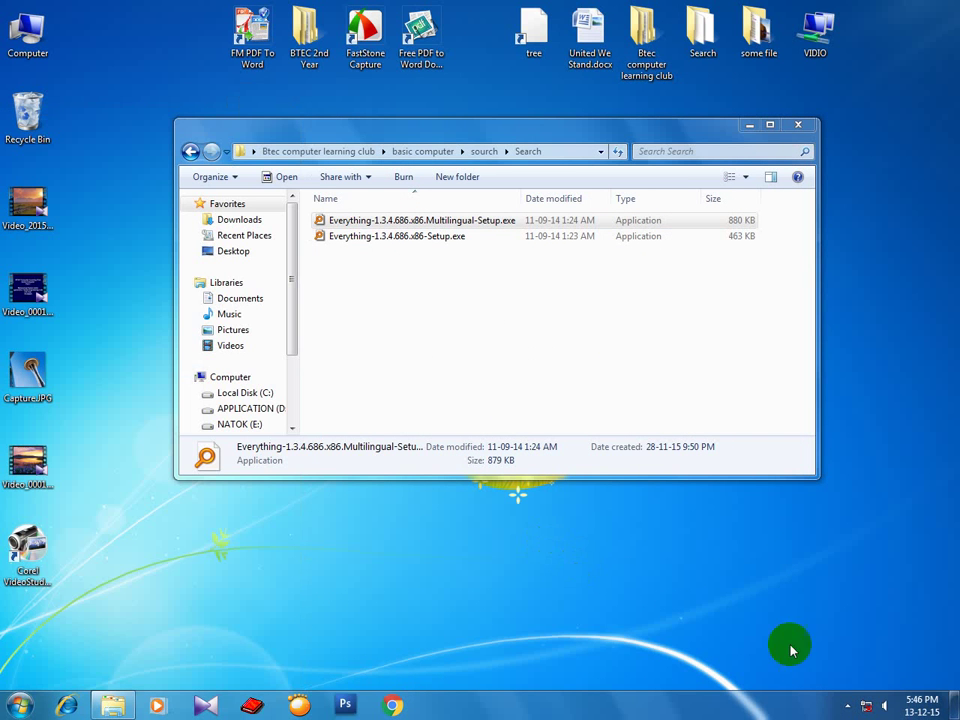
pyautogui.click(847, 706)
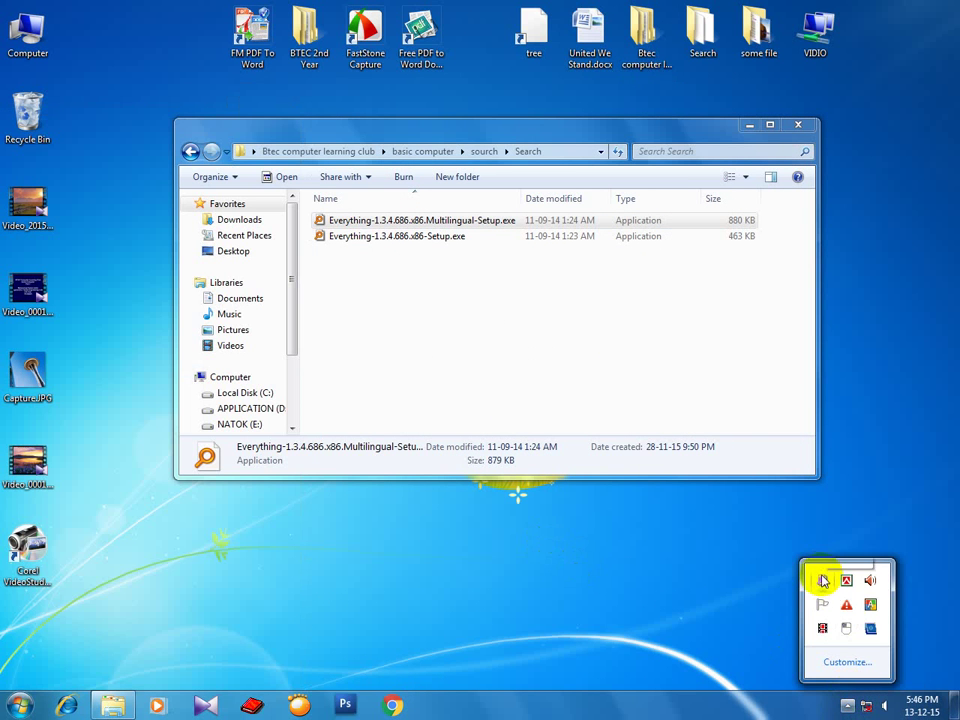
# Open Everything from the tray and search for 'islamic', browsing the 43 results maximized.
pyautogui.doubleClick(822, 581)
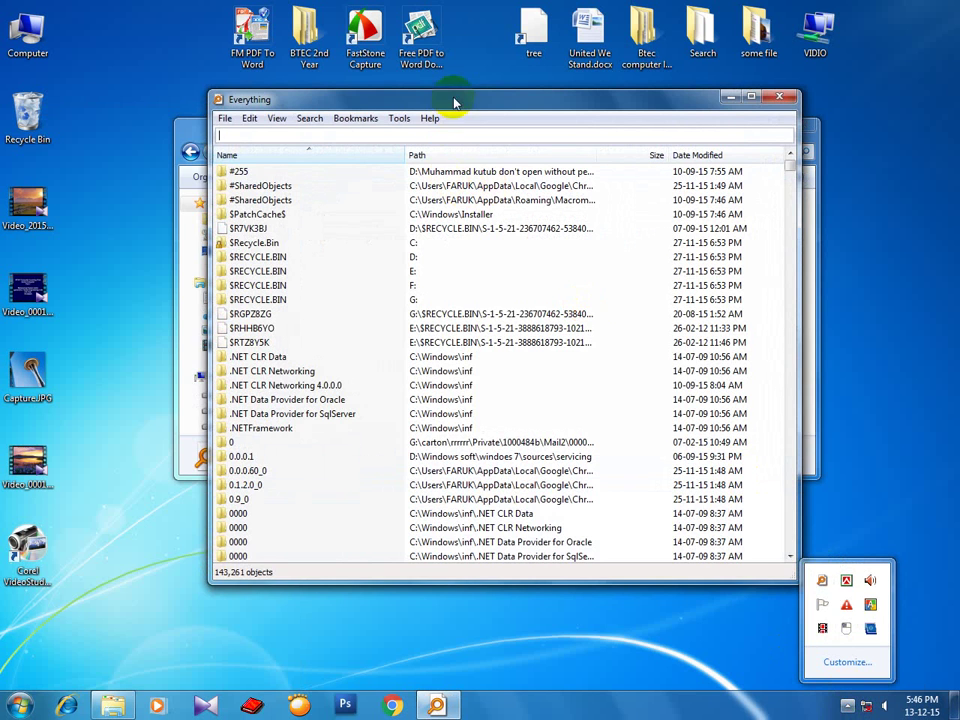
pyautogui.moveTo(450, 99); pyautogui.dragTo(478, 165)
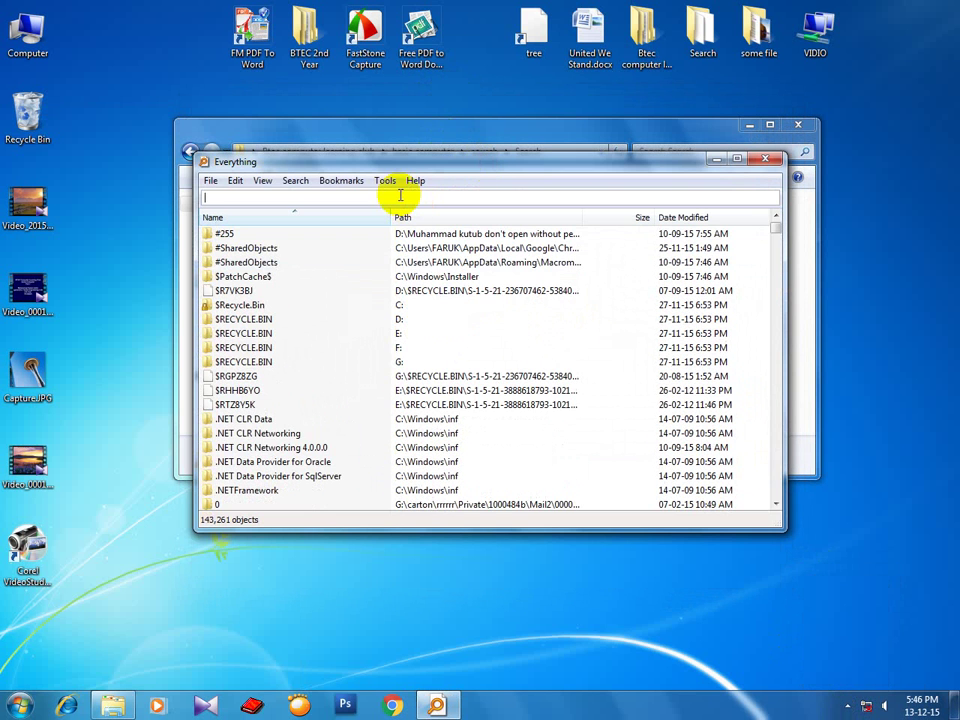
pyautogui.write('i')
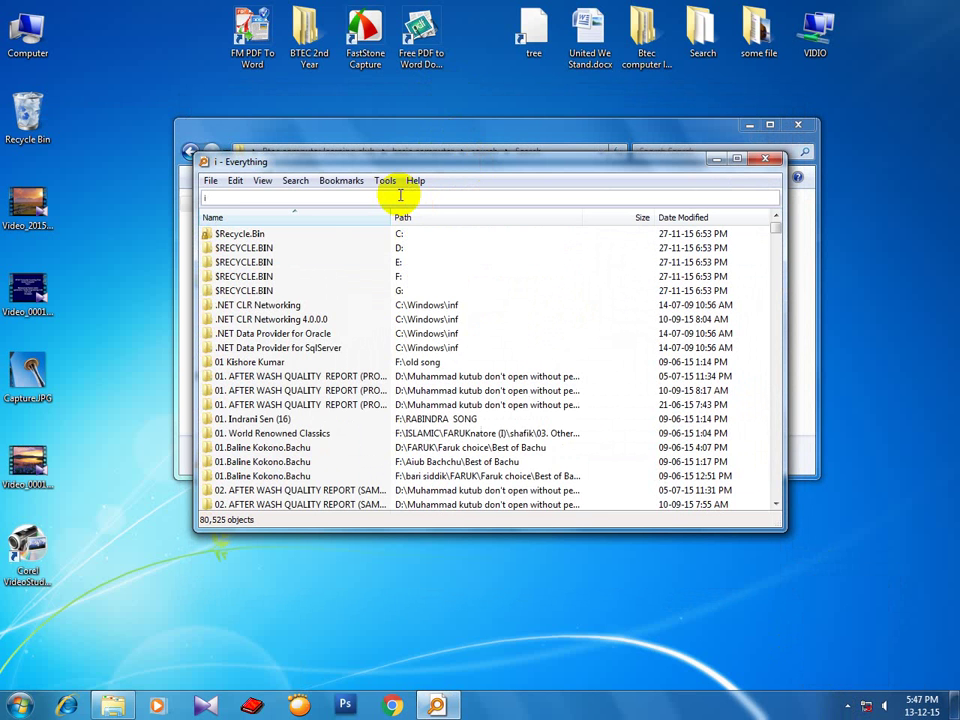
pyautogui.write('slami')
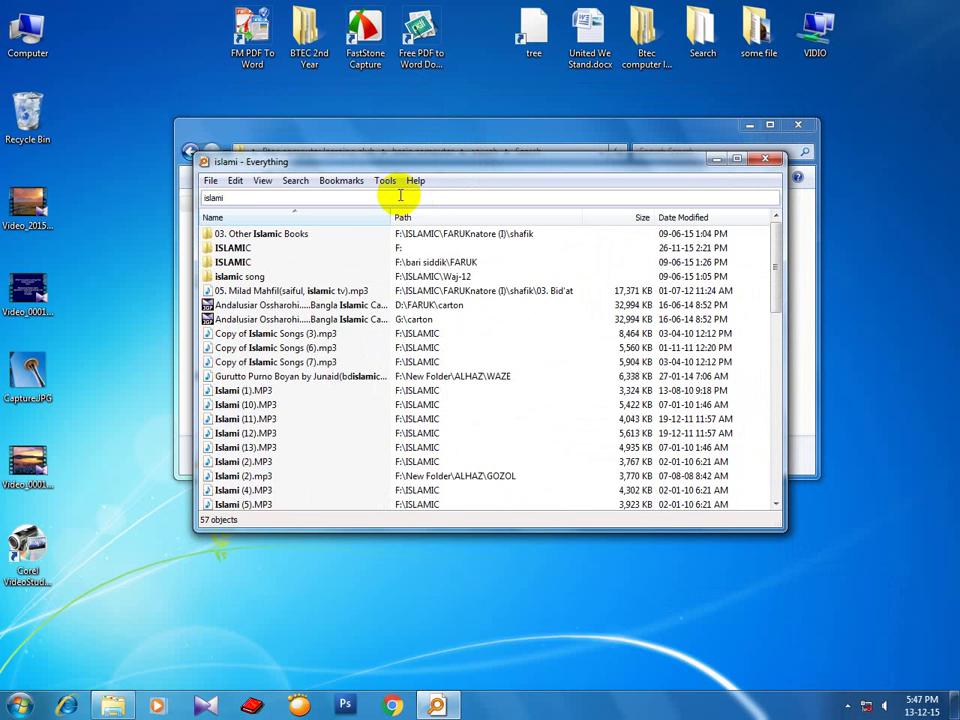
pyautogui.write('c')
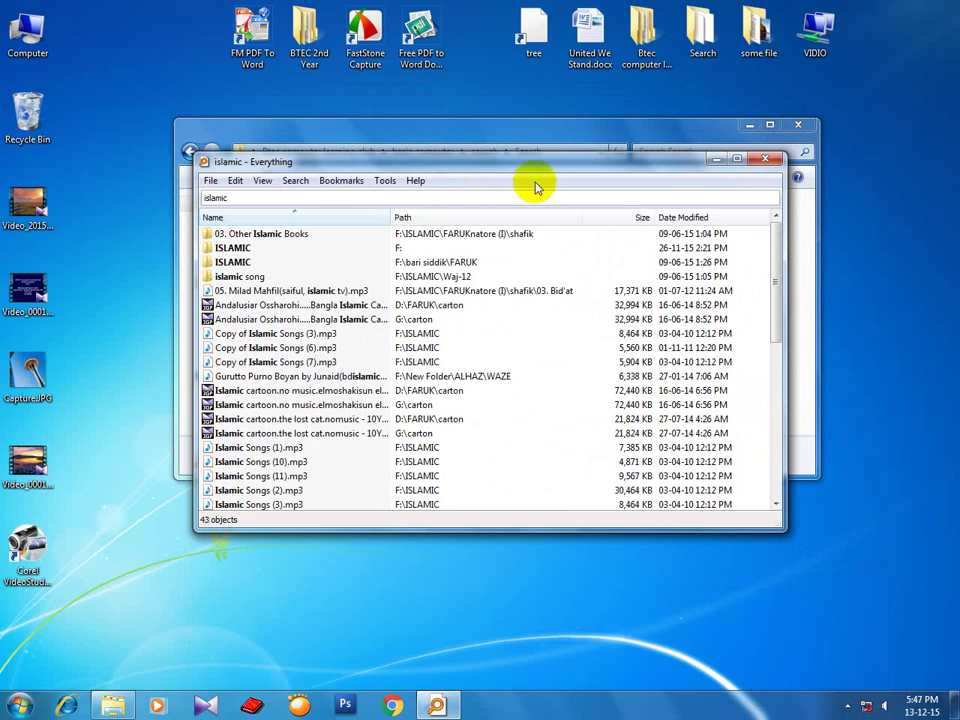
pyautogui.moveTo(539, 161); pyautogui.dragTo(531, 146)
pyautogui.scroll(-6, 623, 343)
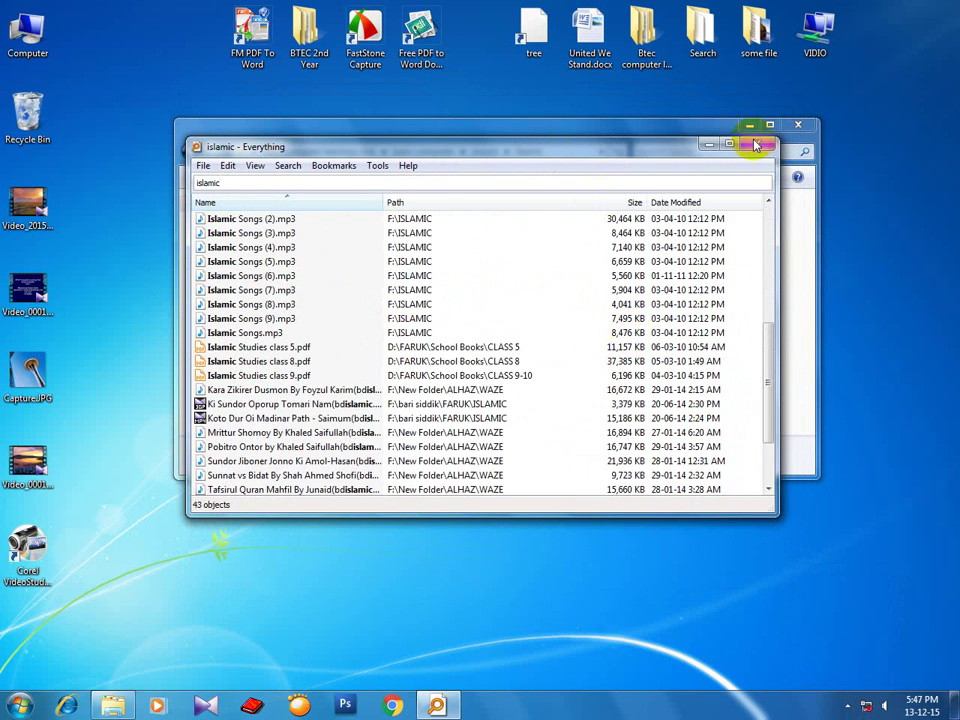
pyautogui.click(731, 146)
pyautogui.scroll(1, 388, 372)
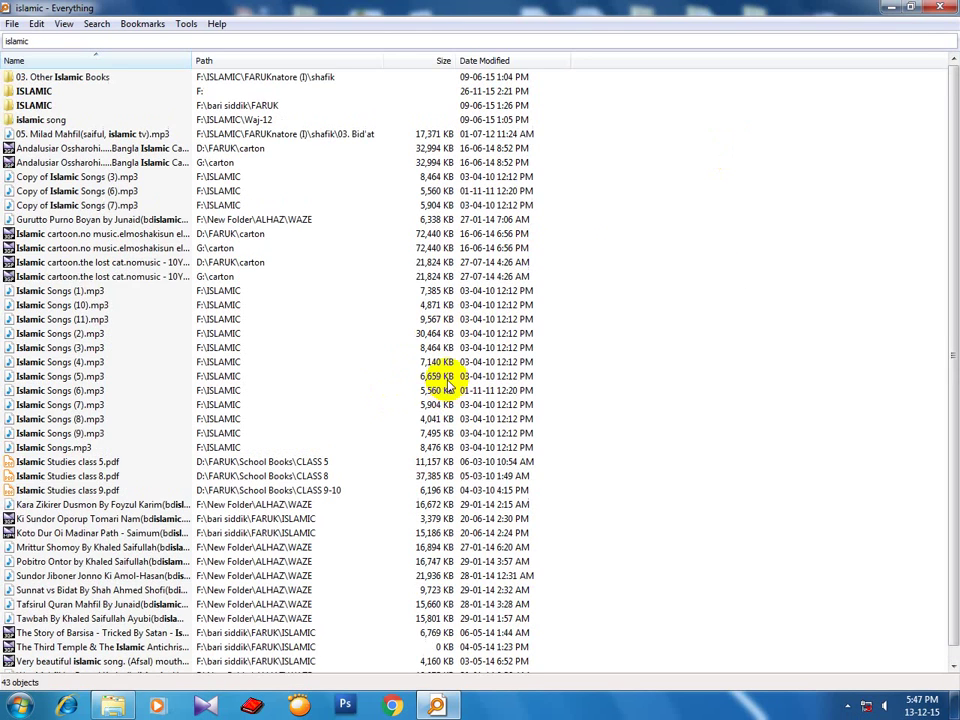
pyautogui.click(910, 9)
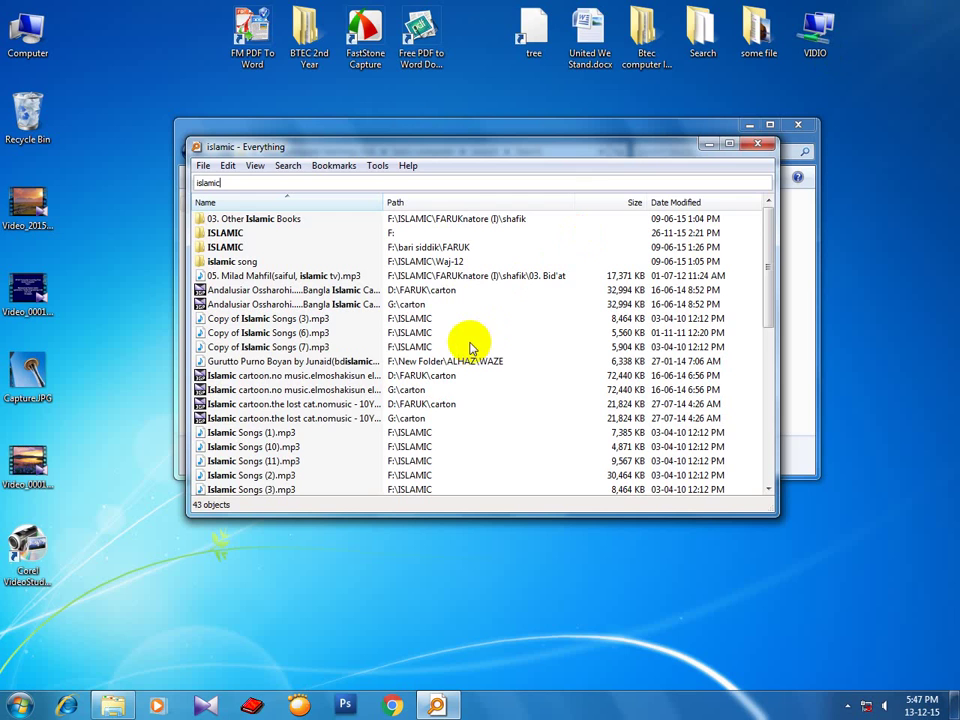
pyautogui.moveTo(768, 262)
pyautogui.mouseDown()
pyautogui.moveTo(786, 364)
pyautogui.moveTo(763, 476)
pyautogui.moveTo(760, 245)
pyautogui.mouseUp()
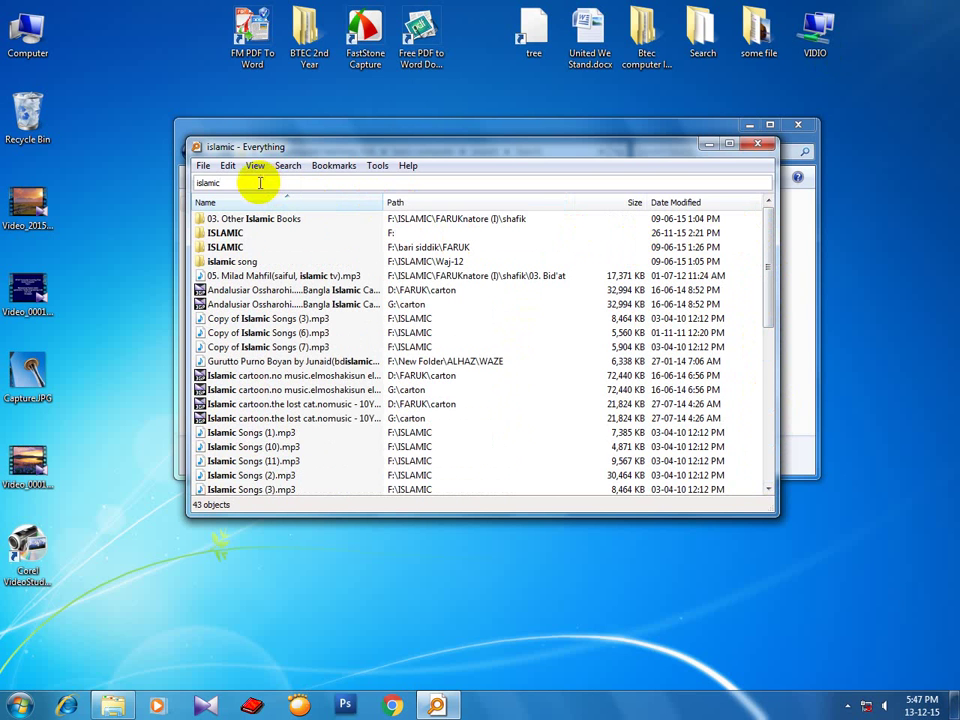
# Clear the 'islamic' search term and close Everything.
pyautogui.moveTo(260, 183); pyautogui.dragTo(200, 183)
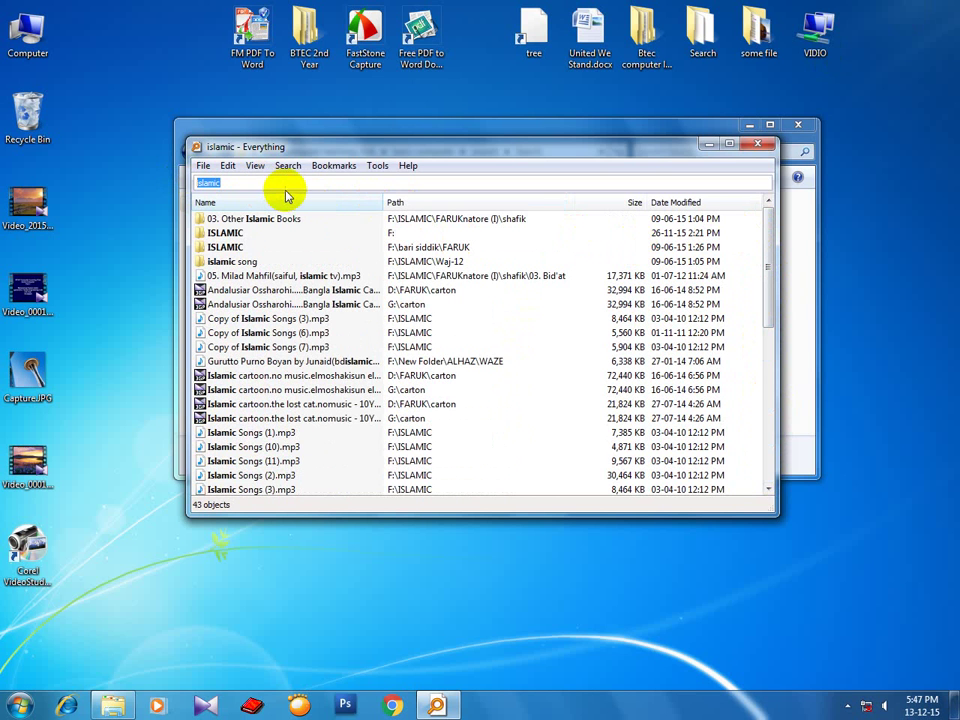
pyautogui.press('BackSpace')
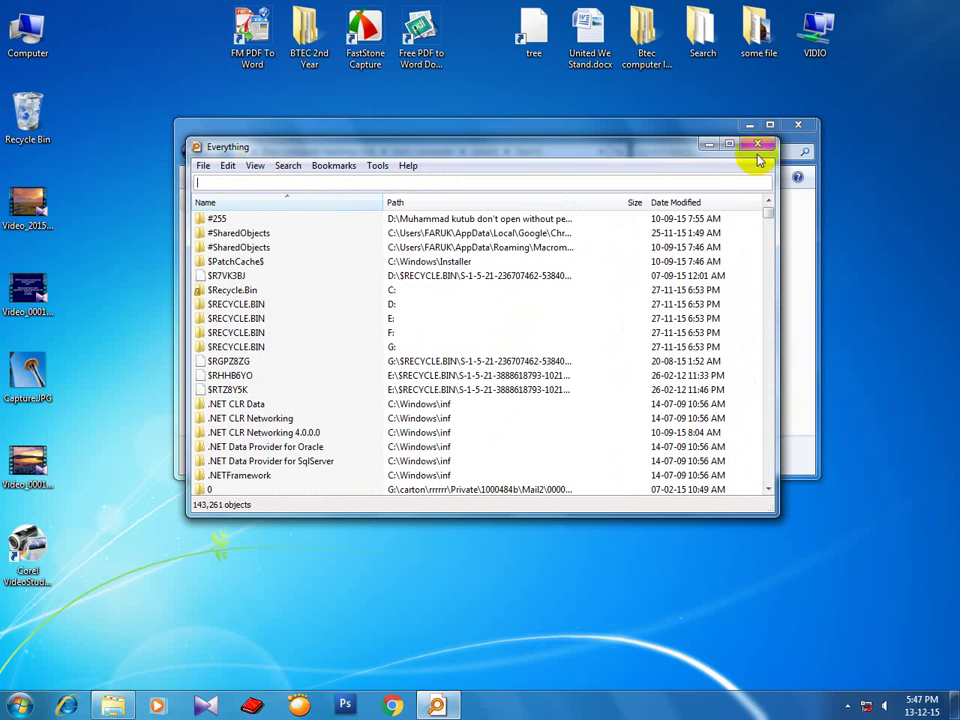
pyautogui.click(757, 143)
# Close the Search folder window and refresh the desktop several times.
pyautogui.click(500, 322)
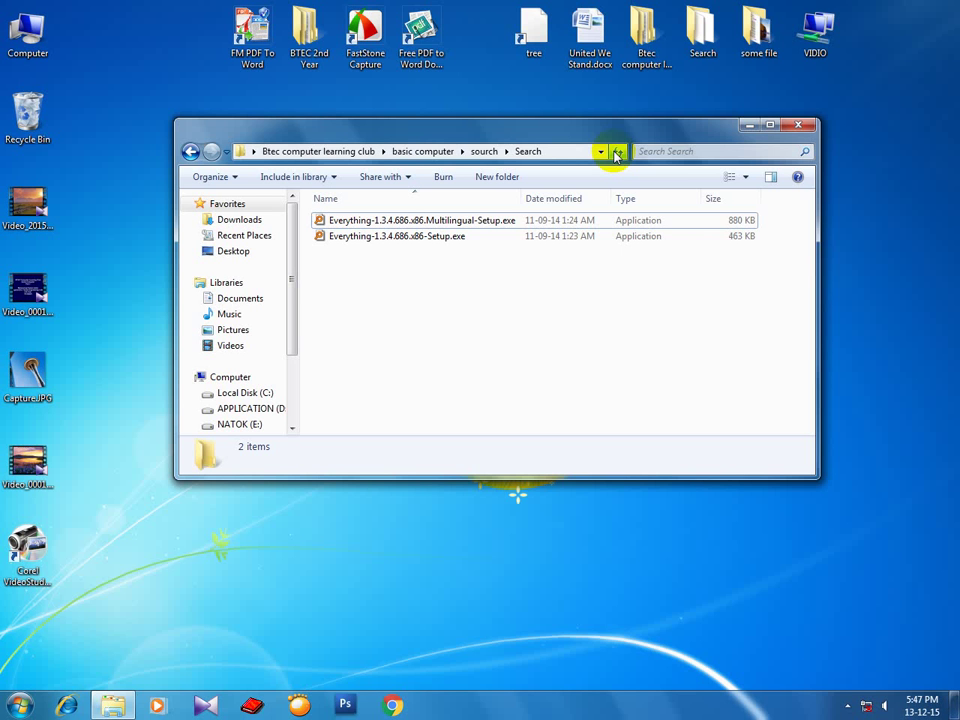
pyautogui.click(790, 124)
pyautogui.rightClick(391, 157)
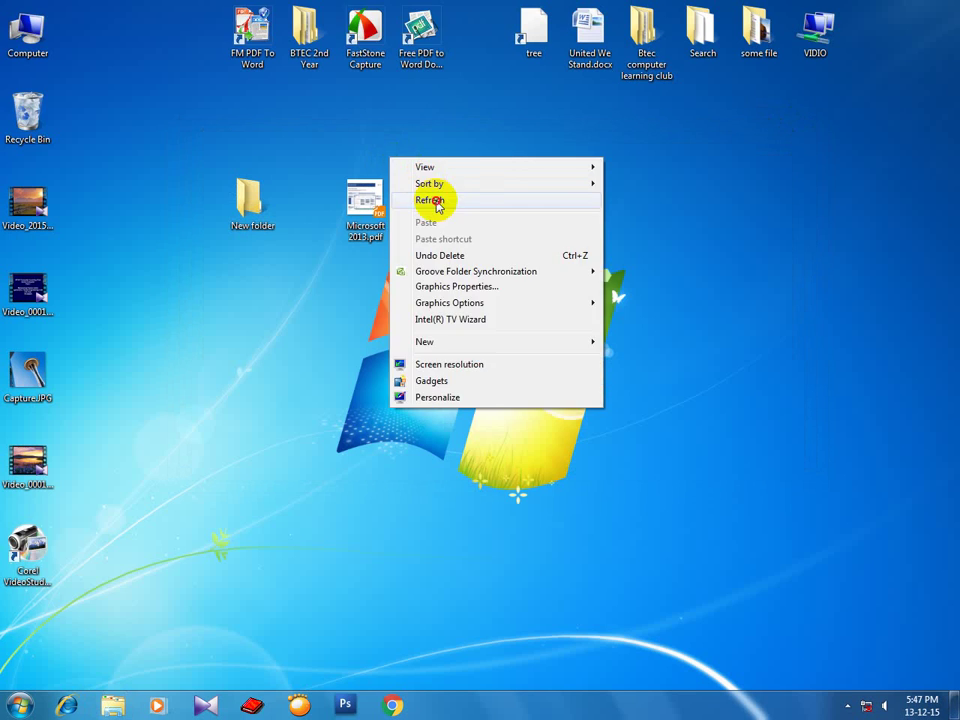
pyautogui.click(437, 203)
pyautogui.rightClick(426, 137)
pyautogui.click(452, 182)
pyautogui.rightClick(426, 135)
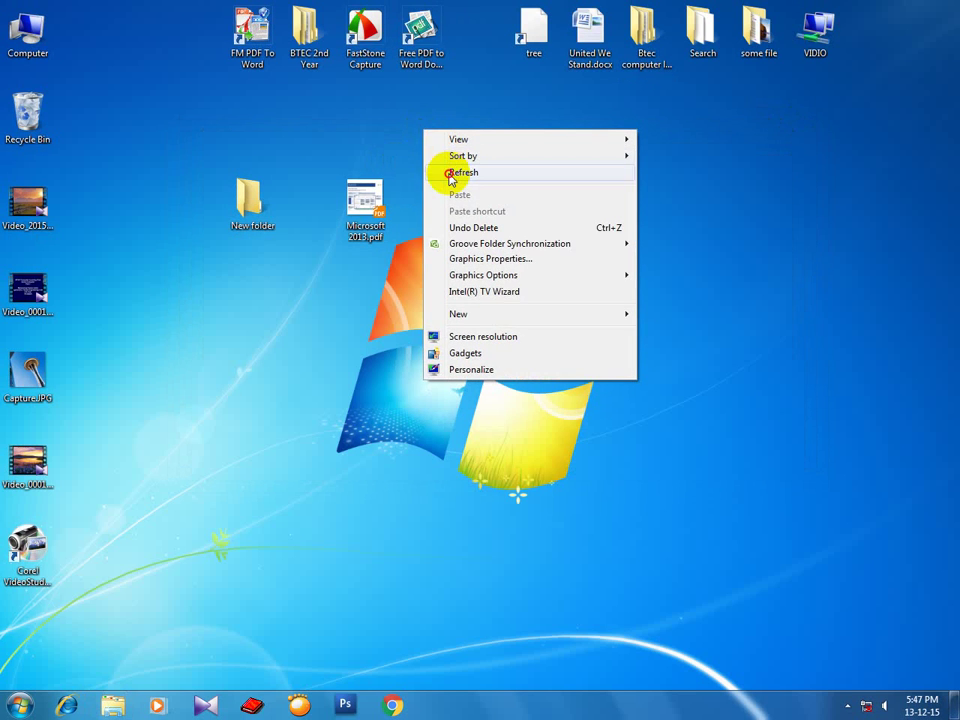
pyautogui.click(452, 173)
pyautogui.rightClick(426, 130)
pyautogui.click(450, 168)
pyautogui.rightClick(418, 125)
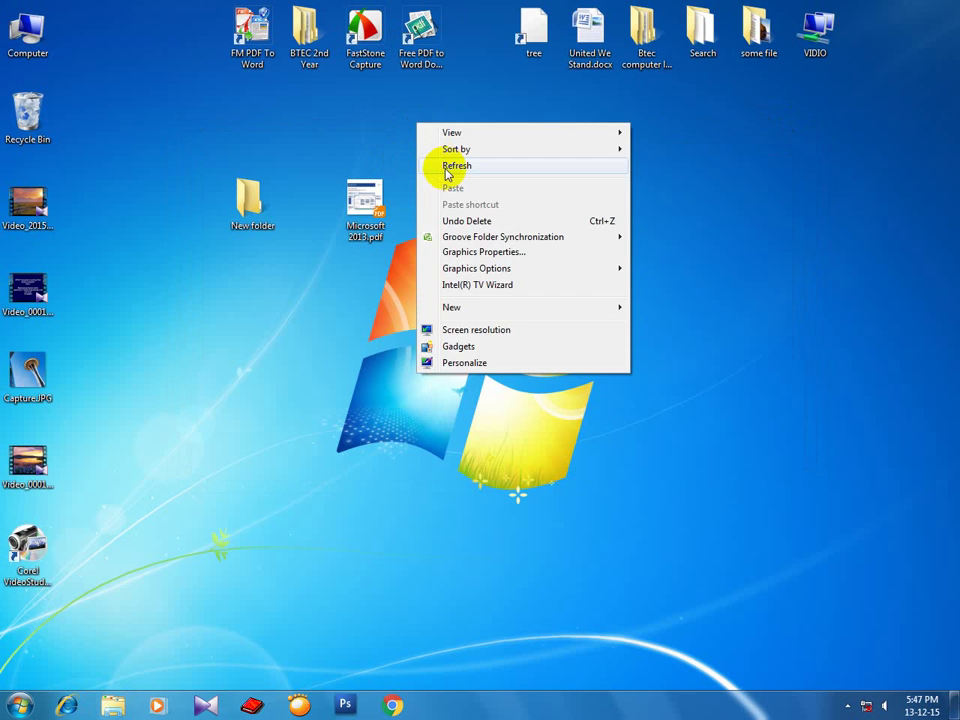
pyautogui.click(446, 172)
pyautogui.rightClick(430, 134)
pyautogui.click(449, 177)
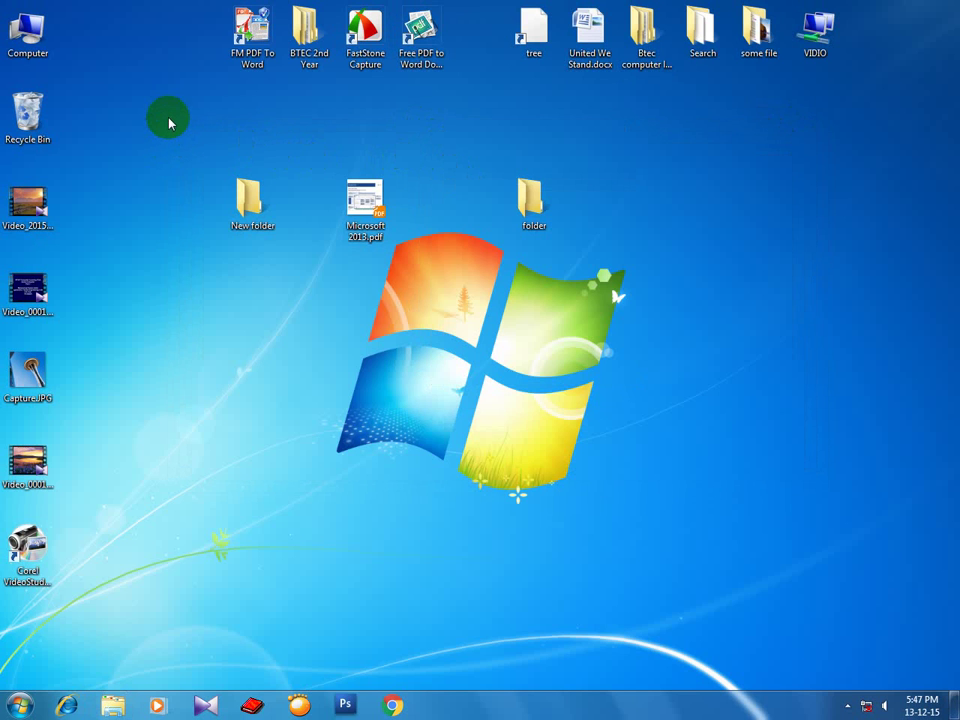
pyautogui.rightClick(564, 136)
pyautogui.click(607, 182)
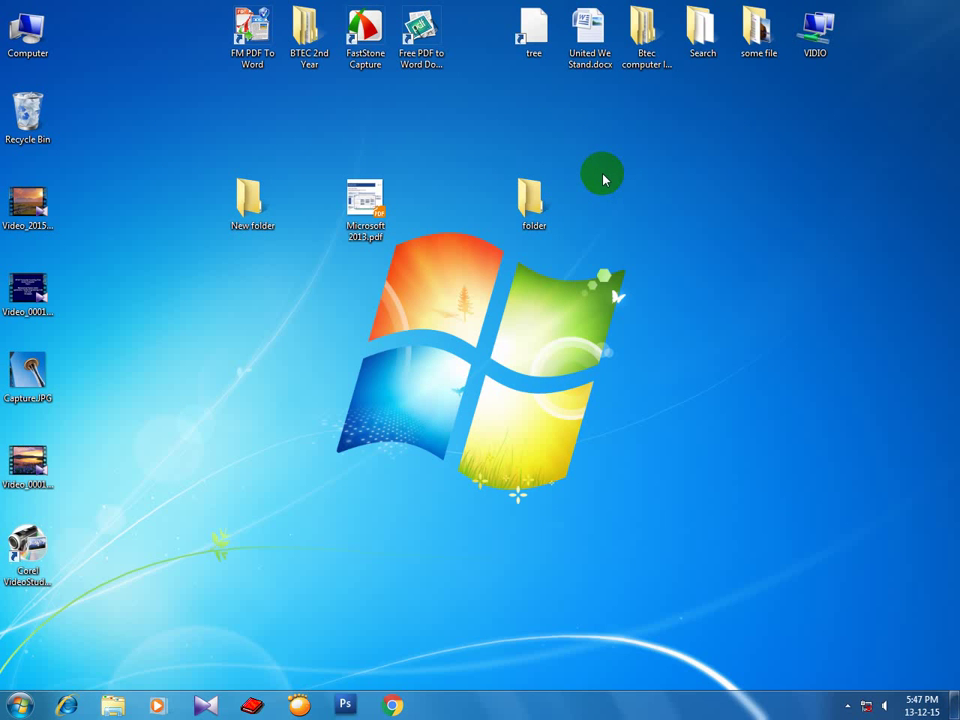
# Empty the Recycle Bin, confirming the permanent deletion.
pyautogui.rightClick(35, 118)
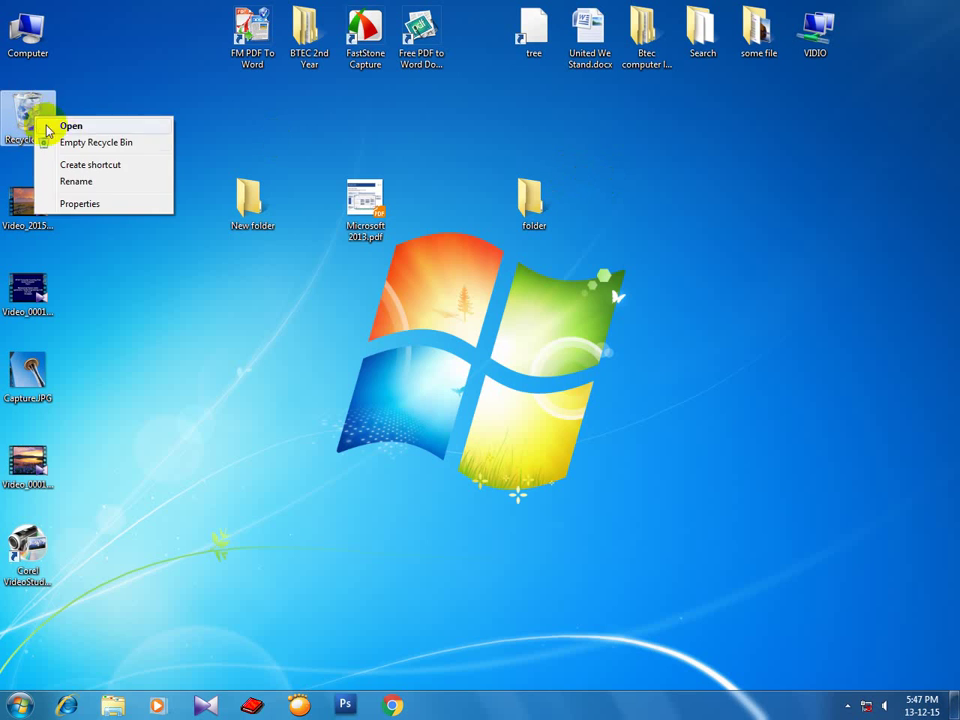
pyautogui.click(56, 141)
pyautogui.click(530, 399)
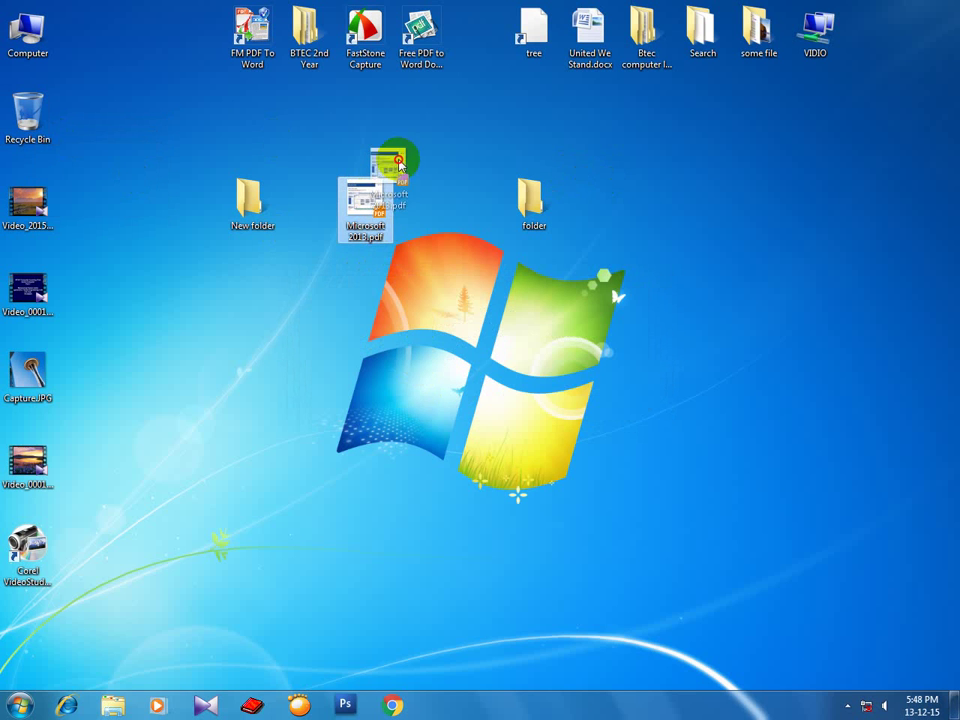
# Delete Microsoft 2013.pdf from the desktop into the Recycle Bin and refresh.
pyautogui.click(374, 203)
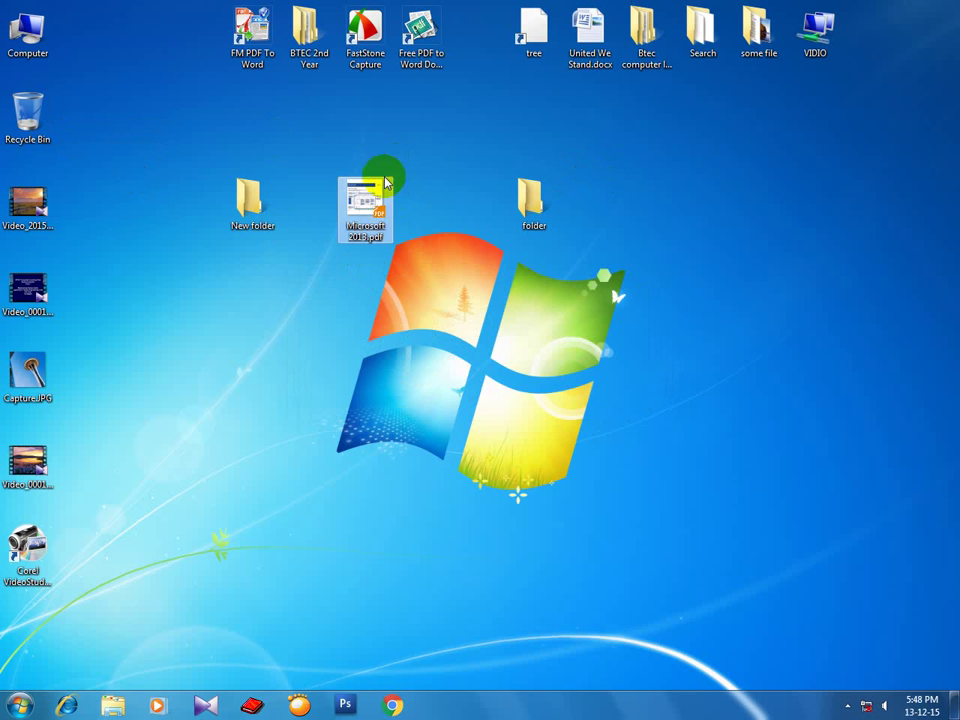
pyautogui.rightClick(360, 205)
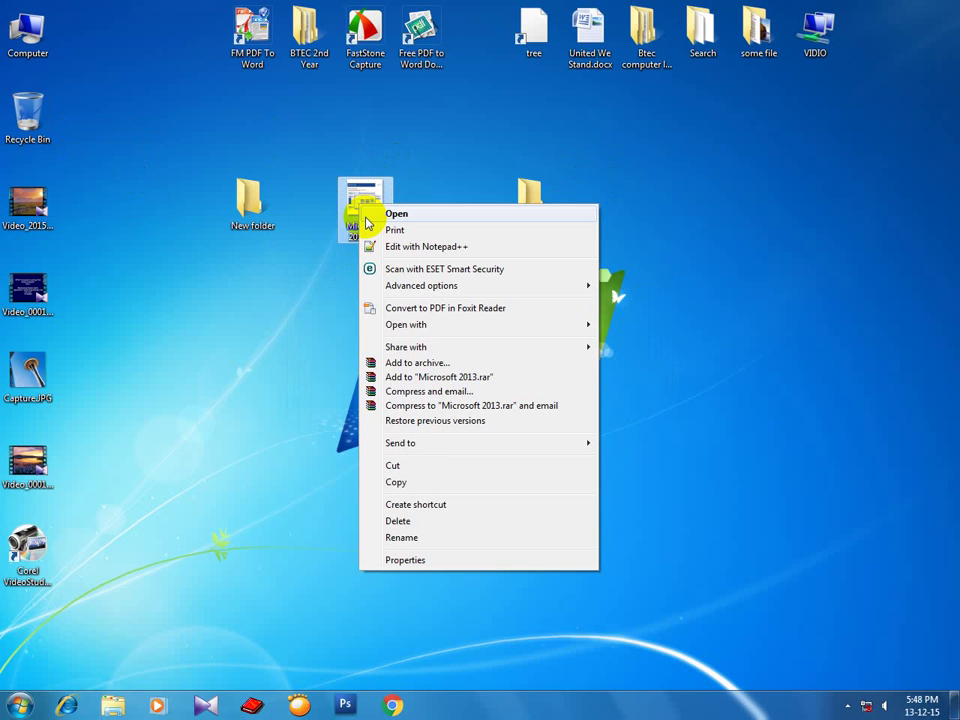
pyautogui.click(410, 522)
pyautogui.click(538, 412)
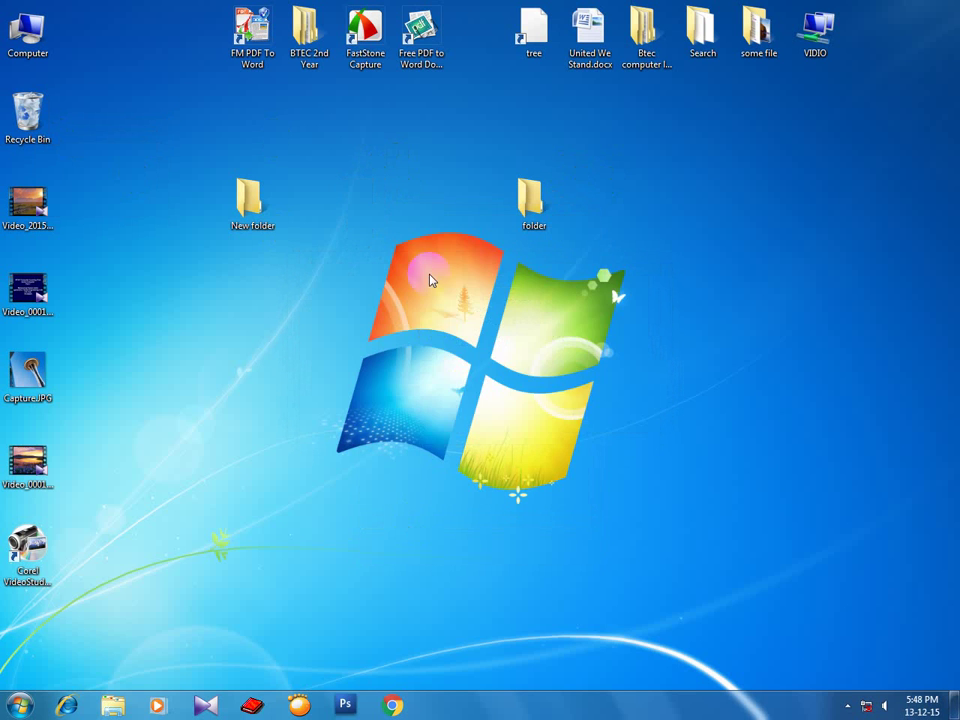
pyautogui.rightClick(405, 213)
pyautogui.click(414, 251)
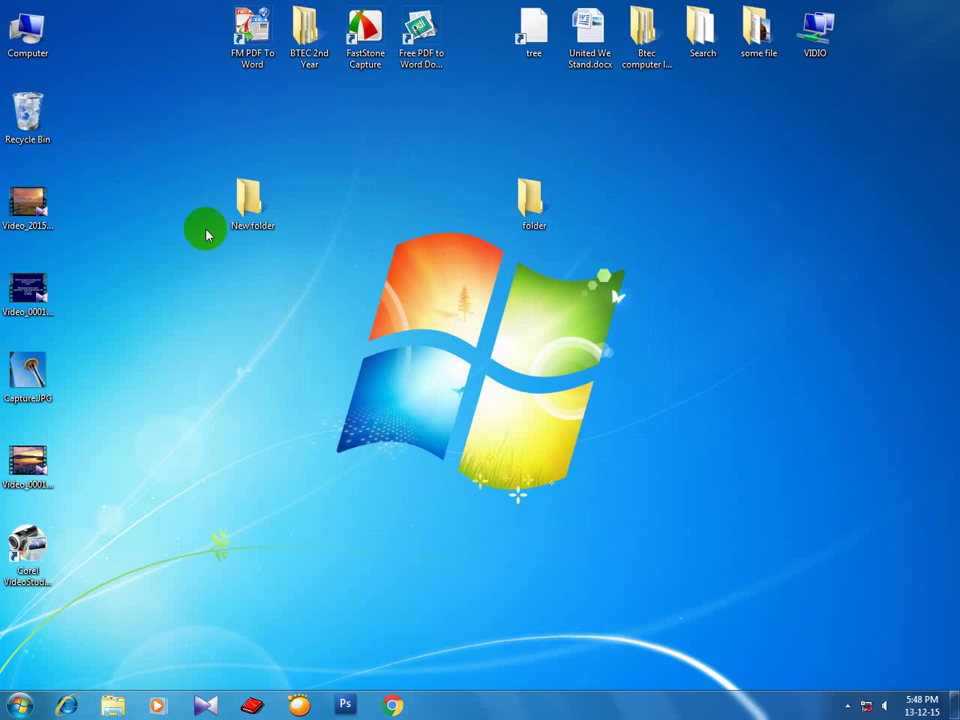
# Check that Microsoft 2013.pdf is in the Recycle Bin, then refresh the desktop.
pyautogui.doubleClick(30, 122)
pyautogui.click(371, 220)
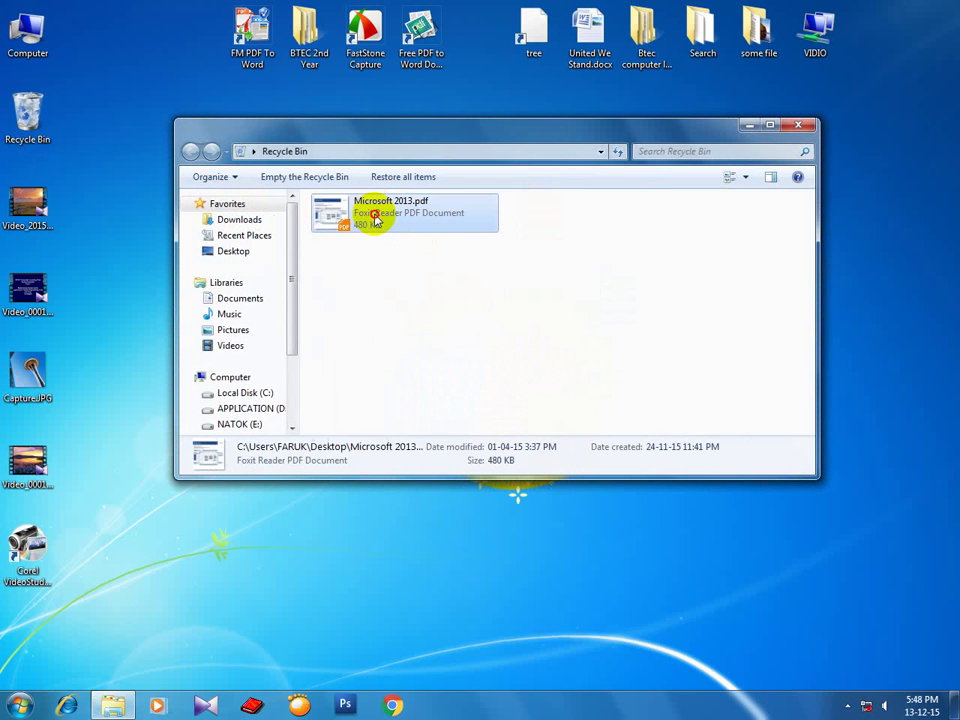
pyautogui.click(797, 124)
pyautogui.rightClick(408, 150)
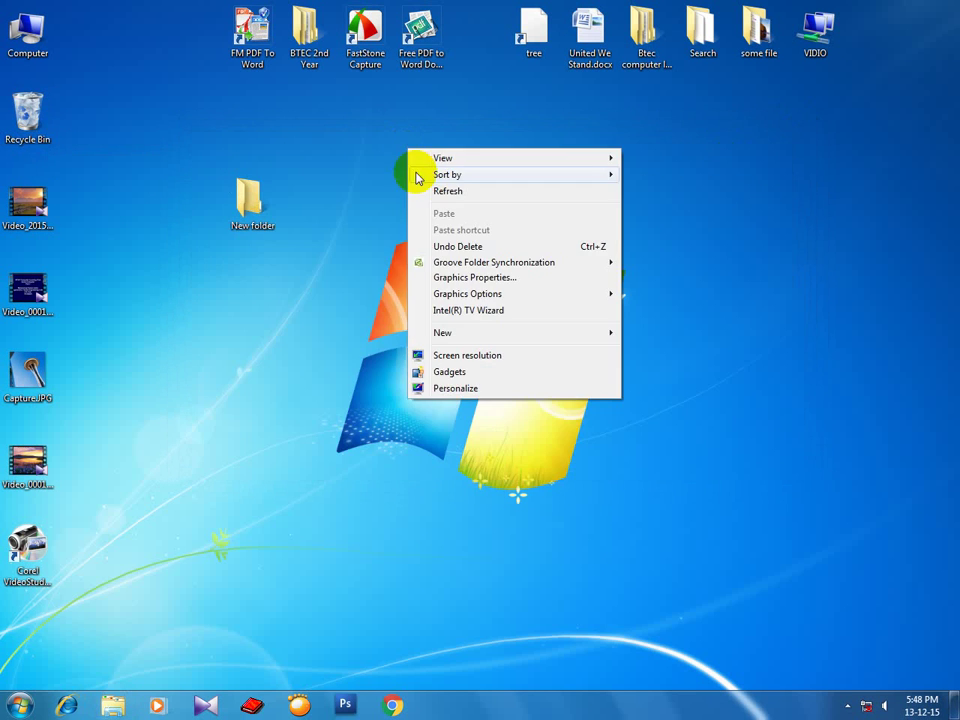
pyautogui.click(410, 190)
pyautogui.rightClick(33, 122)
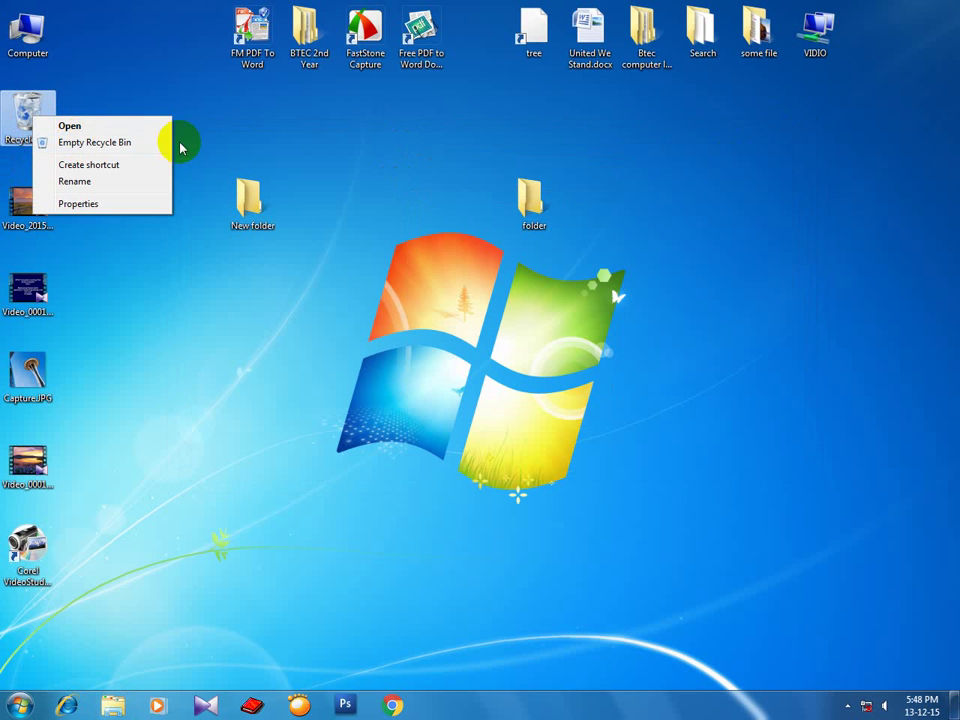
pyautogui.click(244, 142)
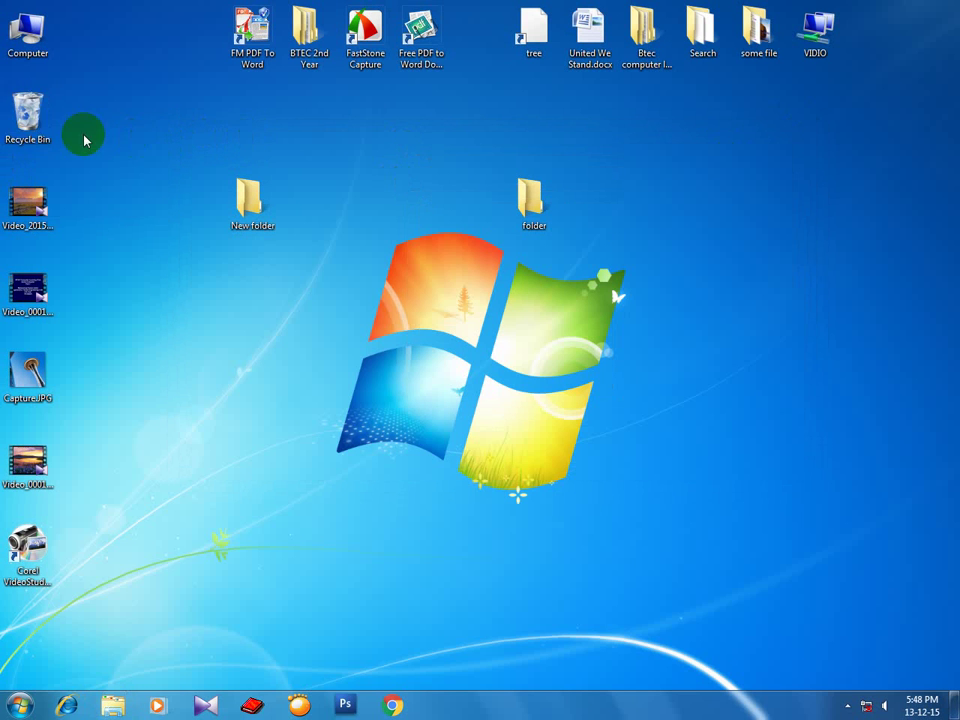
pyautogui.rightClick(324, 165)
pyautogui.click(350, 206)
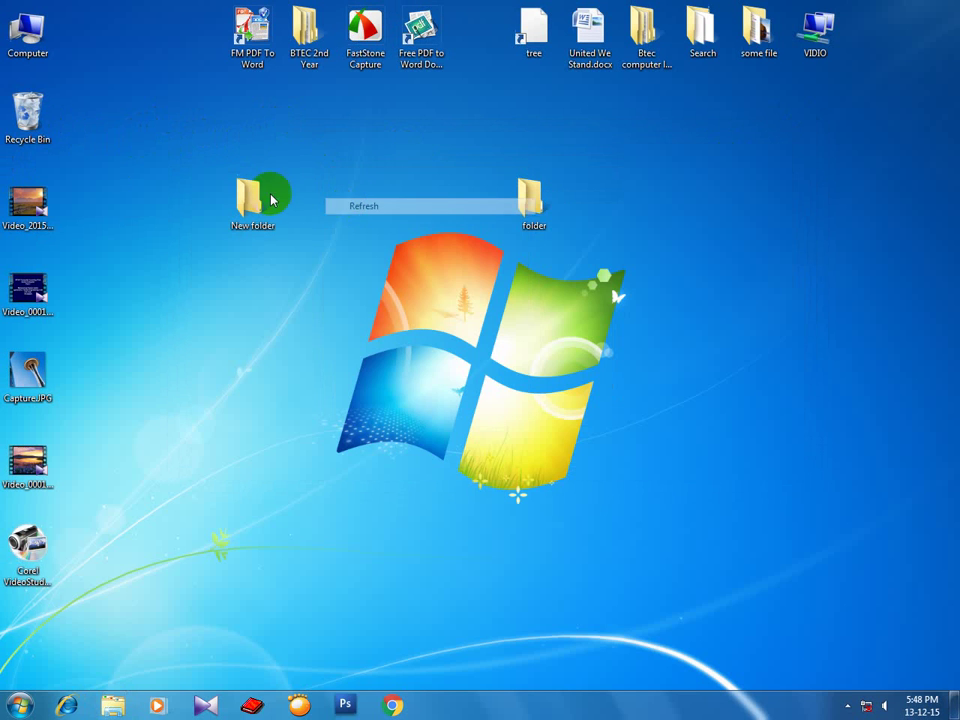
# Restore Microsoft 2013.pdf from the Recycle Bin and close the emptied bin.
pyautogui.doubleClick(28, 111)
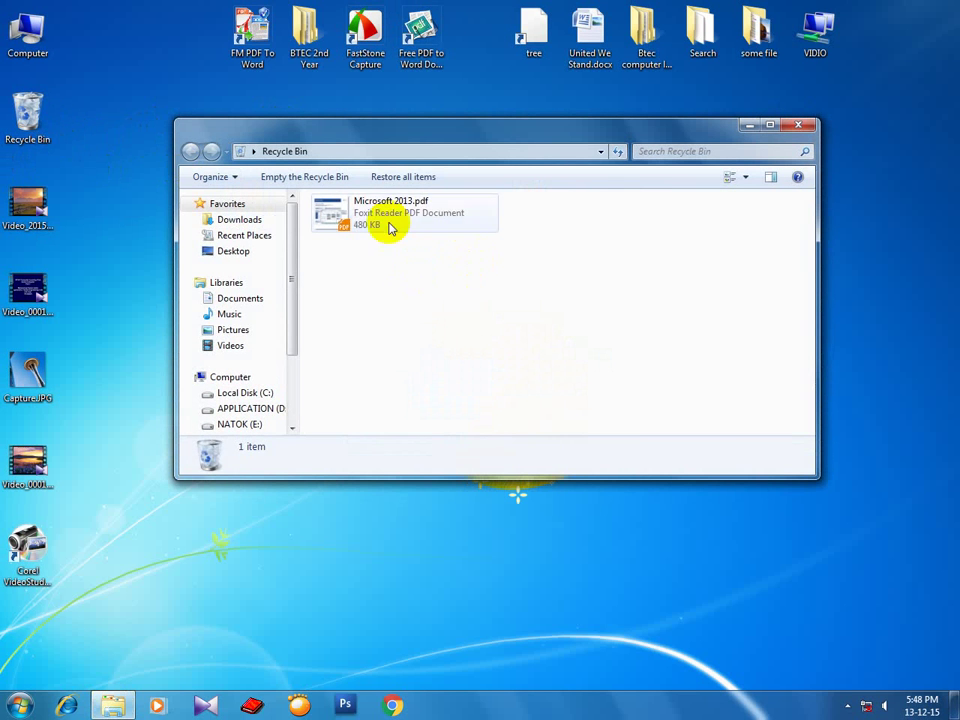
pyautogui.click(375, 208)
pyautogui.rightClick(377, 208)
pyautogui.click(413, 217)
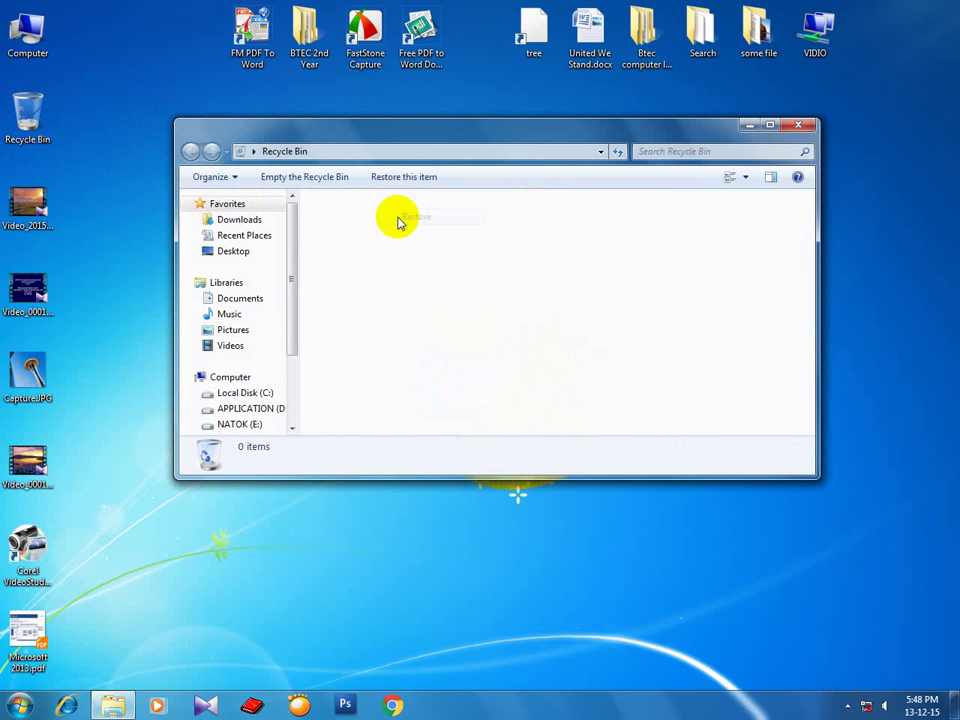
pyautogui.click(798, 124)
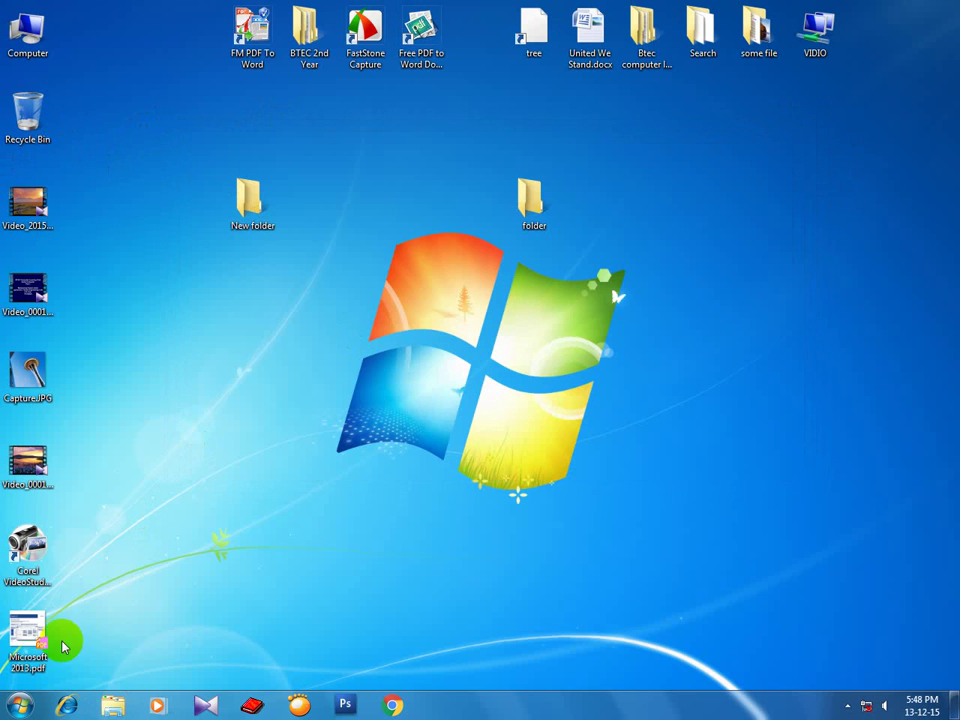
# Drag the restored Microsoft 2013.pdf near the top centre of the desktop and refresh.
pyautogui.moveTo(45, 636); pyautogui.dragTo(418, 205)
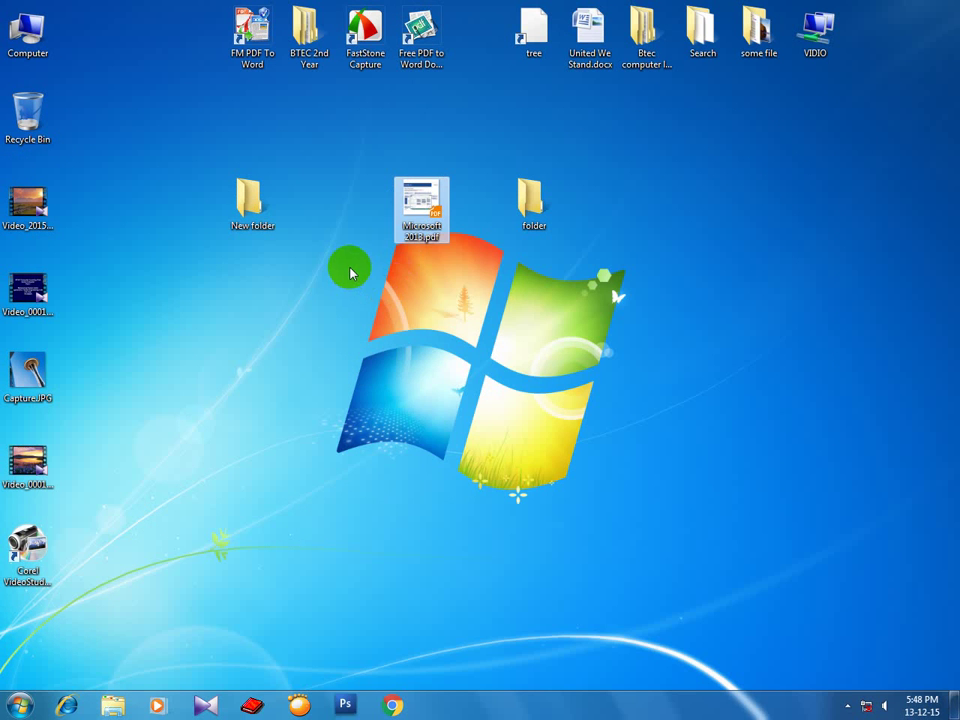
pyautogui.rightClick(349, 266)
pyautogui.click(375, 308)
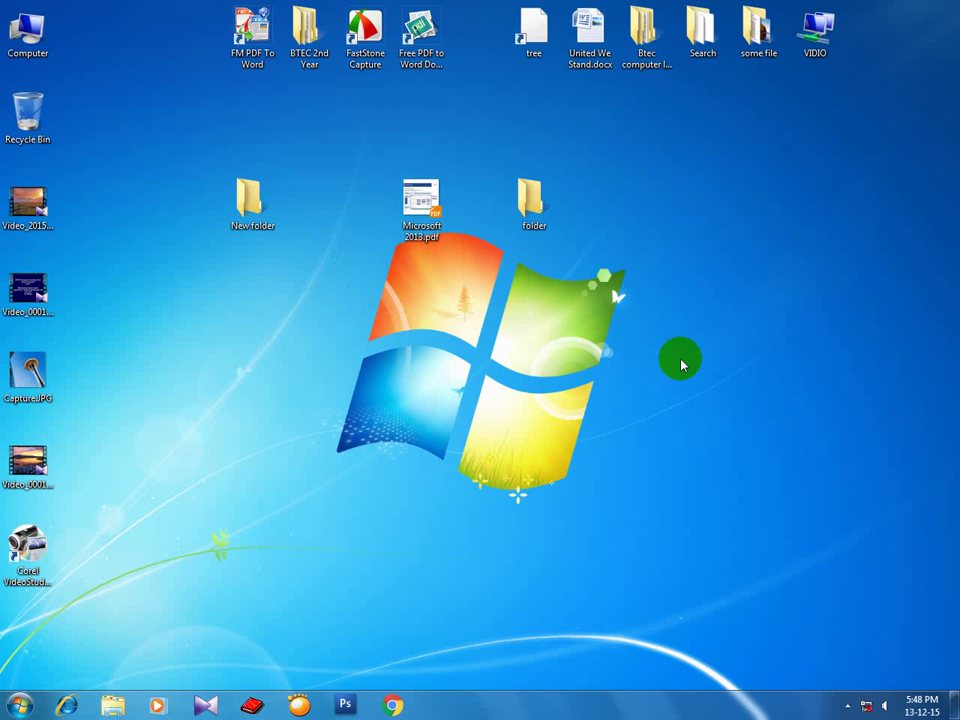
pyautogui.rightClick(664, 216)
pyautogui.click(666, 264)
pyautogui.rightClick(484, 278)
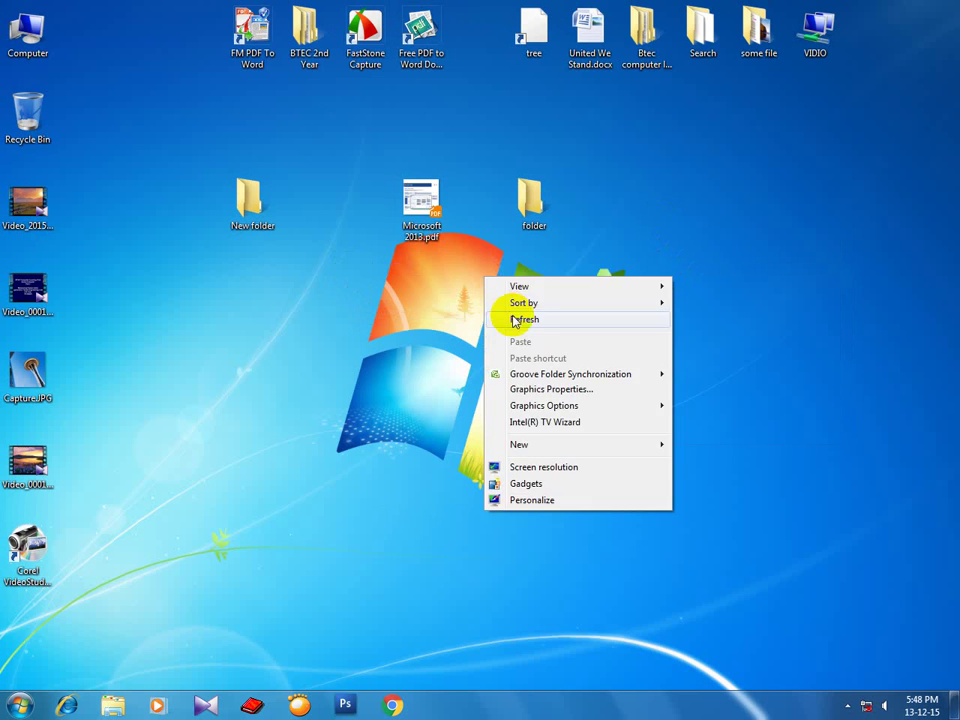
pyautogui.click(495, 317)
pyautogui.rightClick(441, 280)
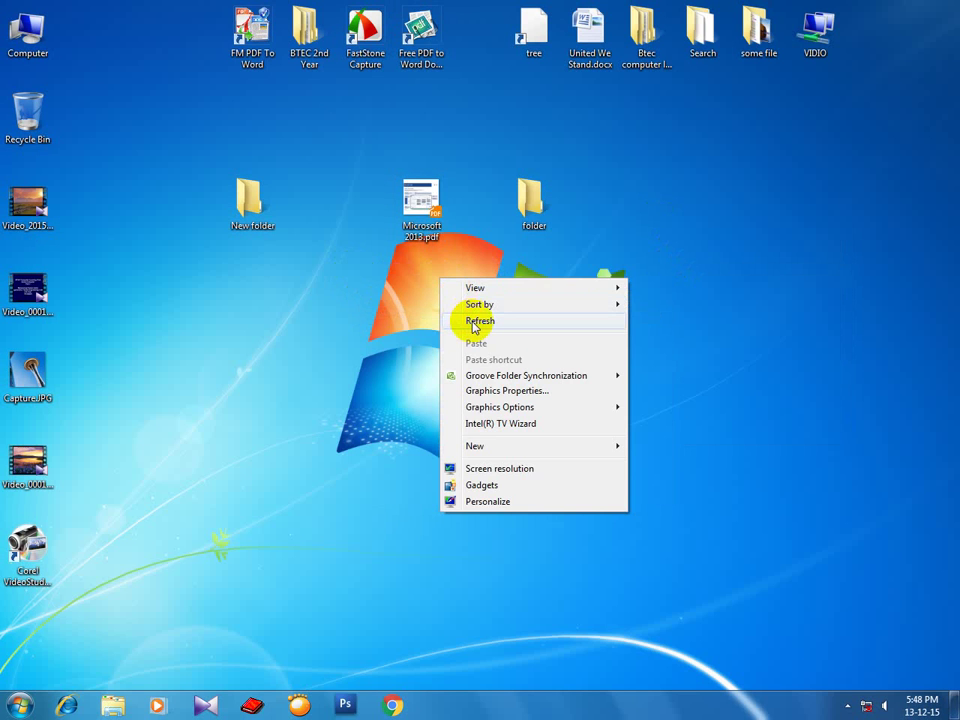
pyautogui.click(474, 323)
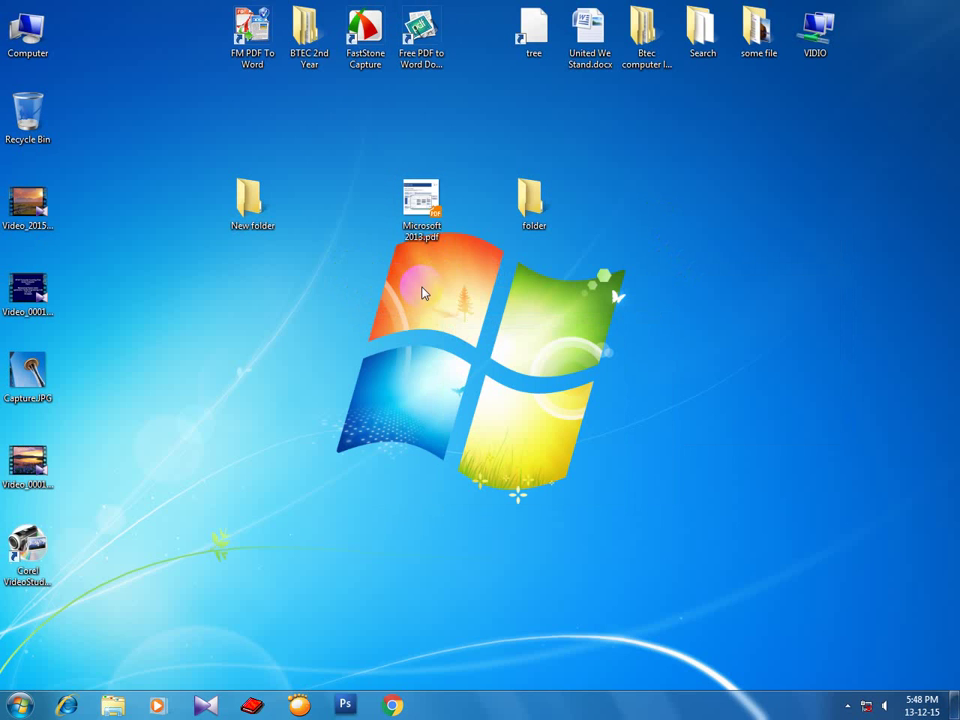
# Place Microsoft 2013.pdf in the top row beside tree, then move New folder closer to folder.
pyautogui.moveTo(421, 205); pyautogui.dragTo(476, 40)
pyautogui.click(375, 225)
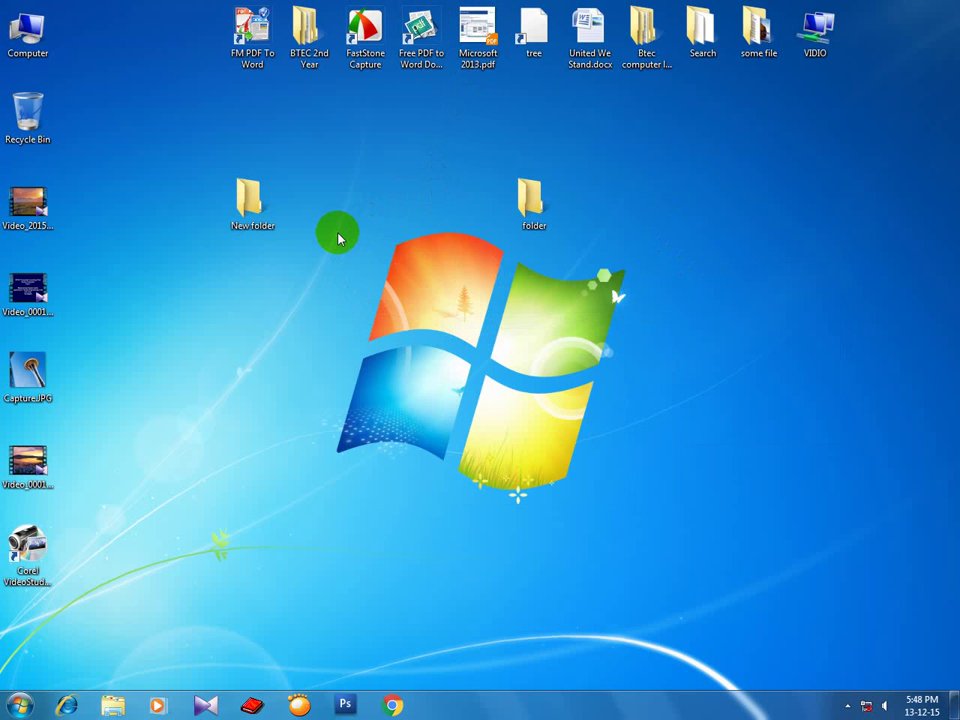
pyautogui.rightClick(393, 203)
pyautogui.click(418, 244)
pyautogui.click(240, 207)
pyautogui.moveTo(240, 207); pyautogui.dragTo(380, 218)
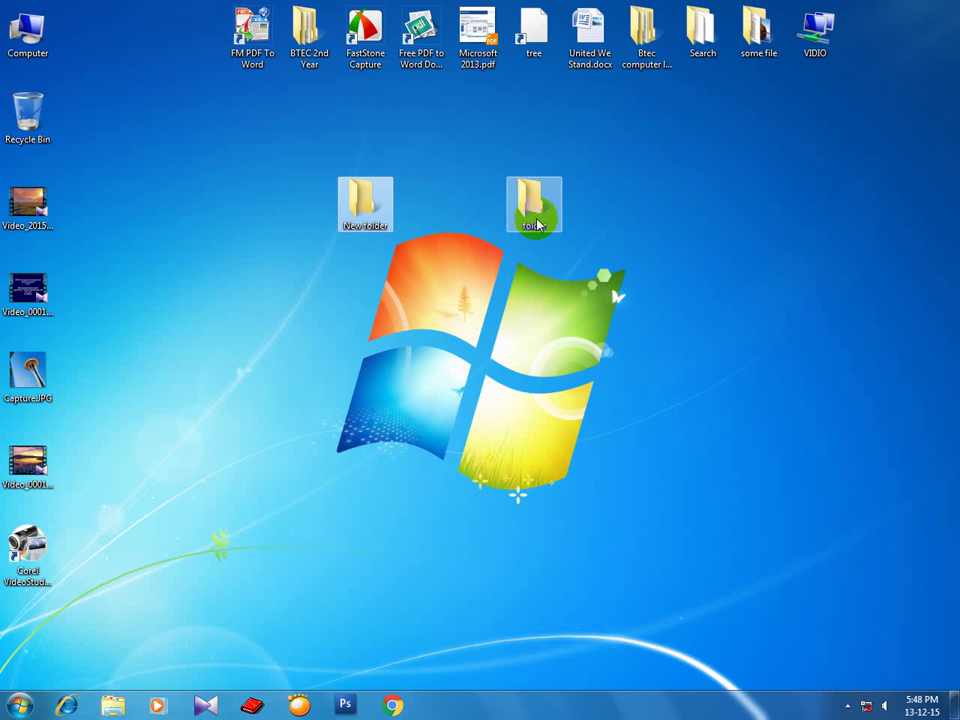
# Check that folder is empty, then open New folder in a narrow window on the left.
pyautogui.doubleClick(536, 212)
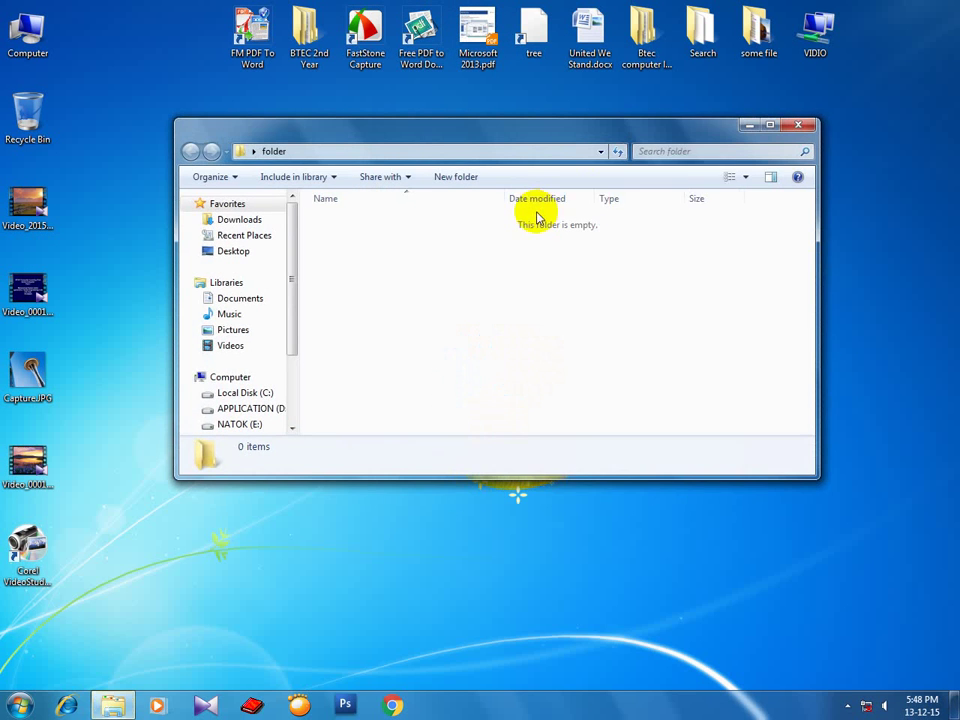
pyautogui.click(796, 126)
pyautogui.click(350, 212)
pyautogui.doubleClick(362, 212)
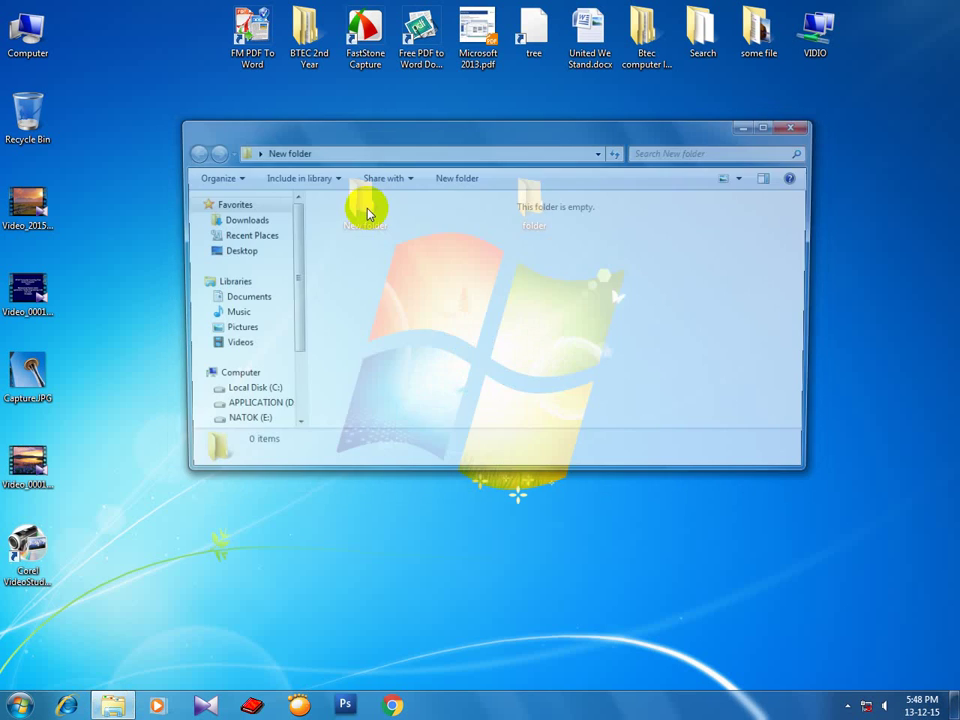
pyautogui.moveTo(676, 135); pyautogui.dragTo(538, 142)
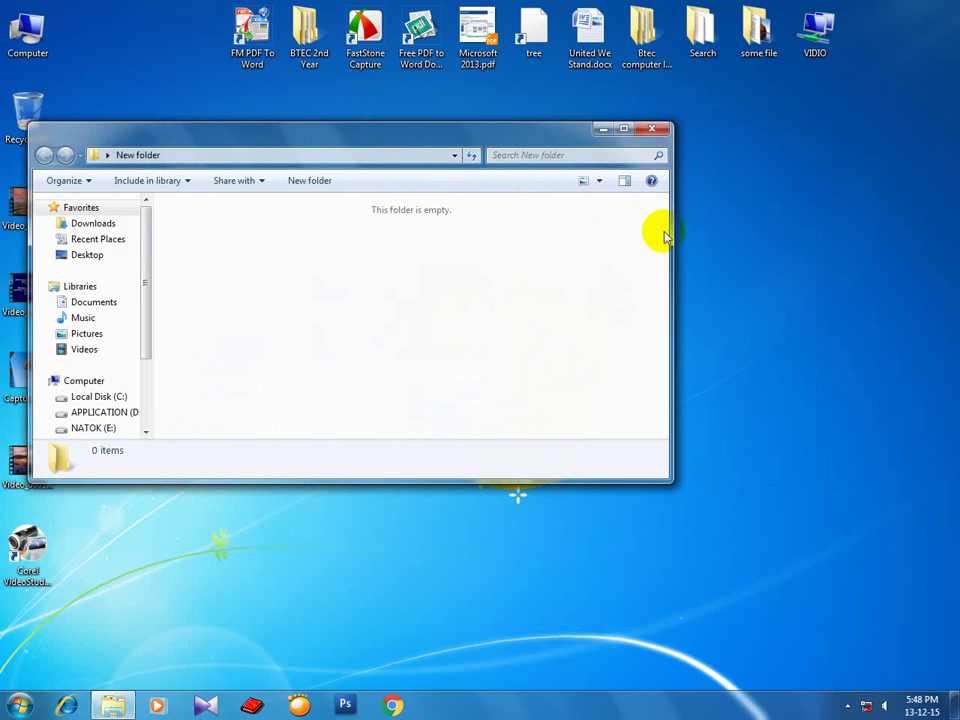
pyautogui.moveTo(674, 231); pyautogui.dragTo(413, 221)
# Open folder in a second window on the right and lower both windows side by side.
pyautogui.doubleClick(550, 212)
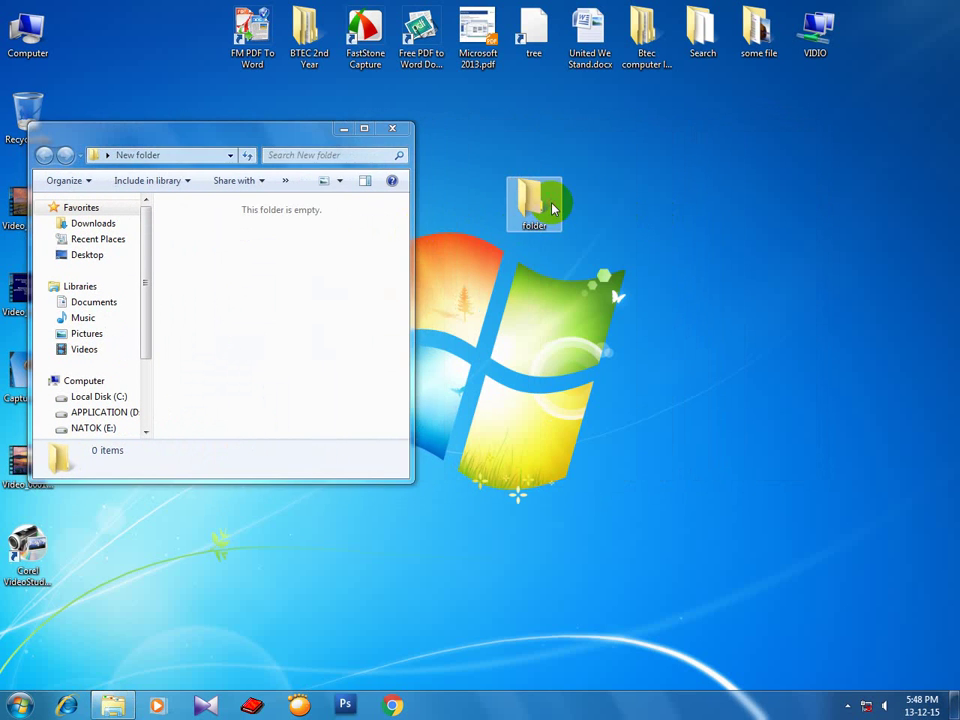
pyautogui.moveTo(306, 156); pyautogui.dragTo(744, 146)
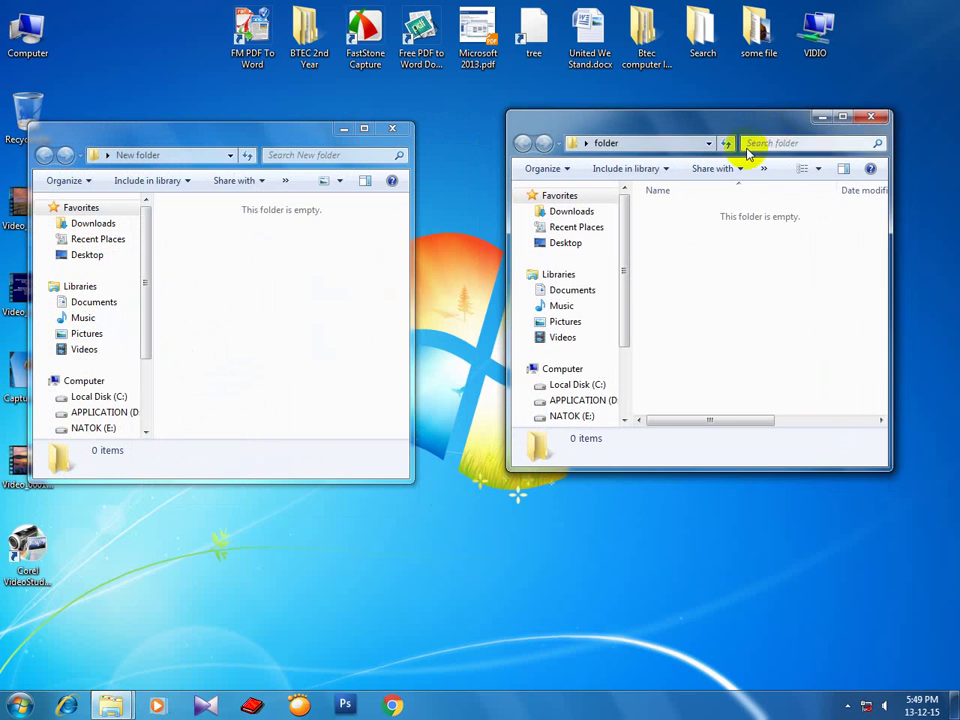
pyautogui.click(349, 308)
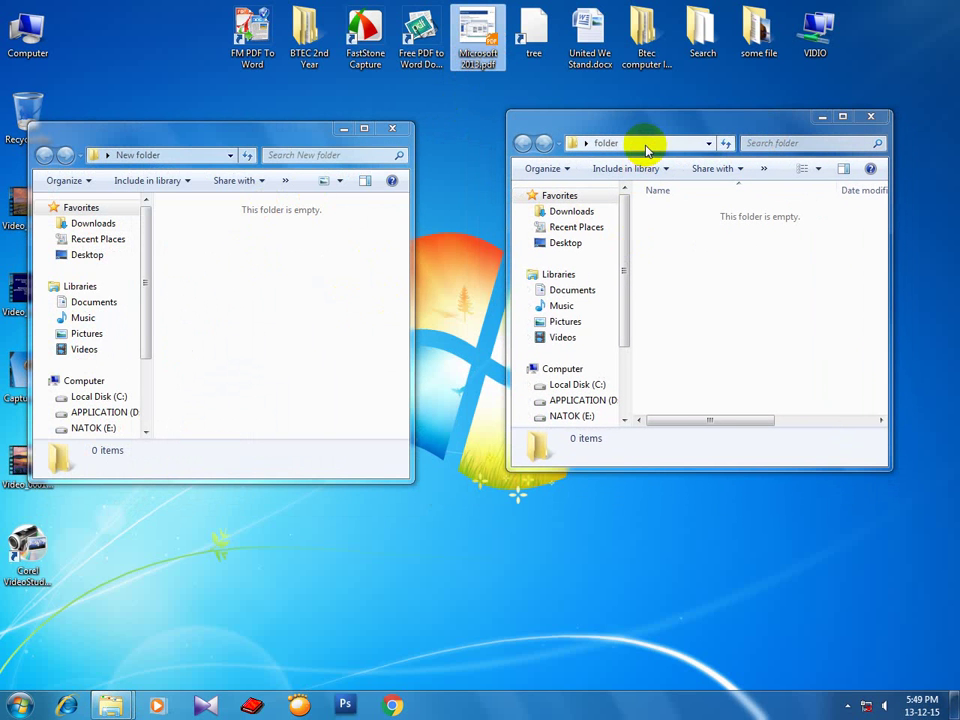
pyautogui.moveTo(643, 122); pyautogui.dragTo(667, 254)
pyautogui.moveTo(280, 130); pyautogui.dragTo(308, 266)
pyautogui.click(474, 60)
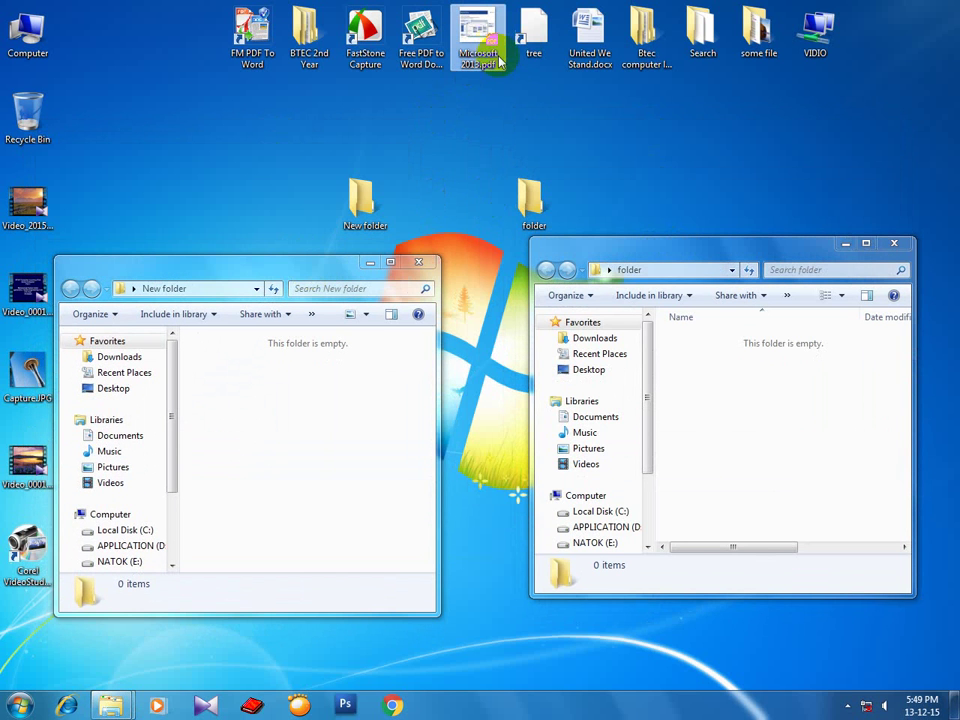
# Copy Microsoft 2013.pdf from the desktop and paste it into New folder.
pyautogui.rightClick(477, 66)
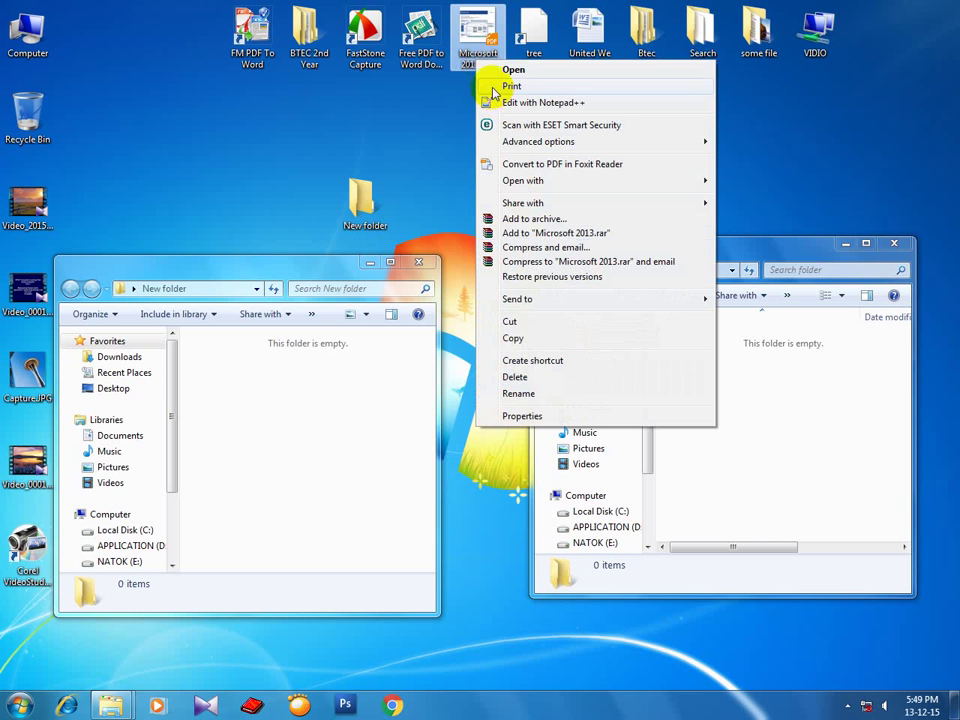
pyautogui.click(514, 339)
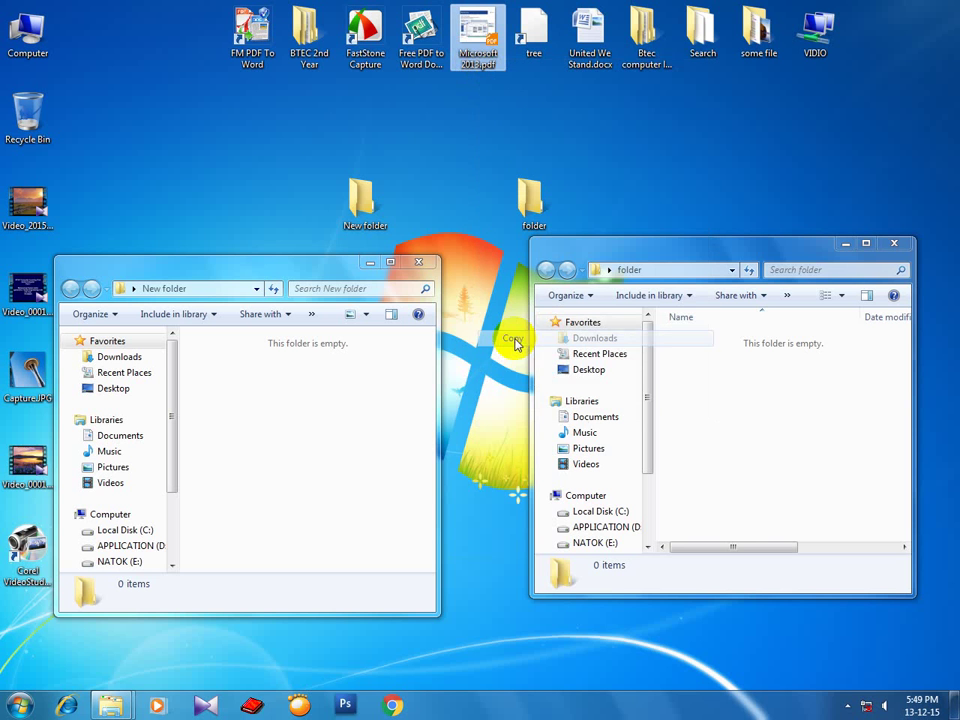
pyautogui.rightClick(242, 383)
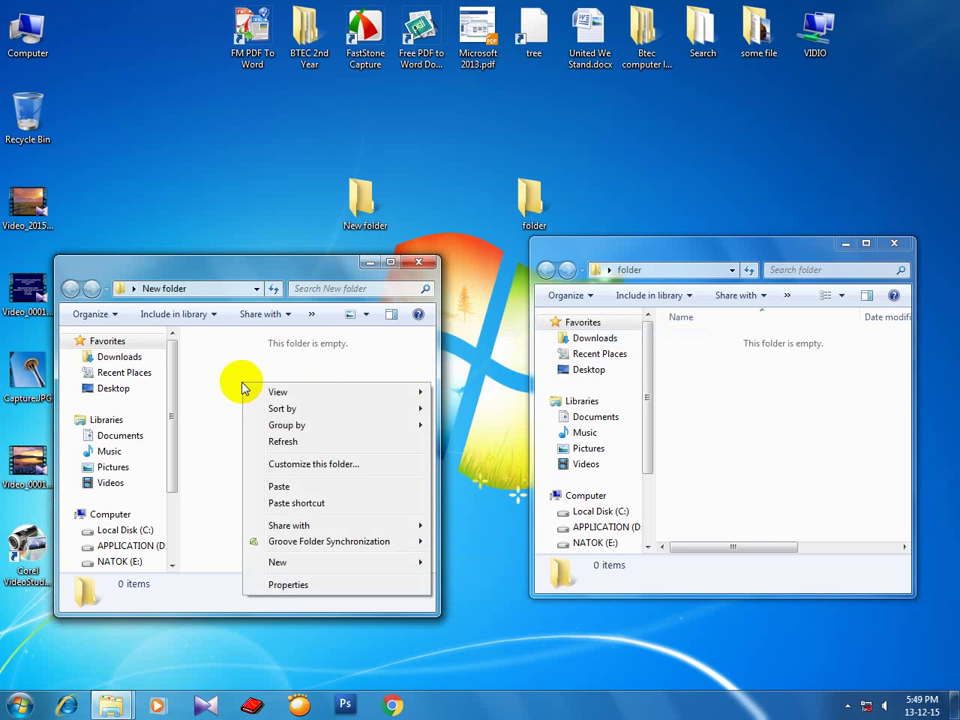
pyautogui.moveTo(227, 266)
pyautogui.mouseDown()
pyautogui.moveTo(227, 189)
pyautogui.moveTo(228, 276)
pyautogui.moveTo(232, 254)
pyautogui.mouseUp()
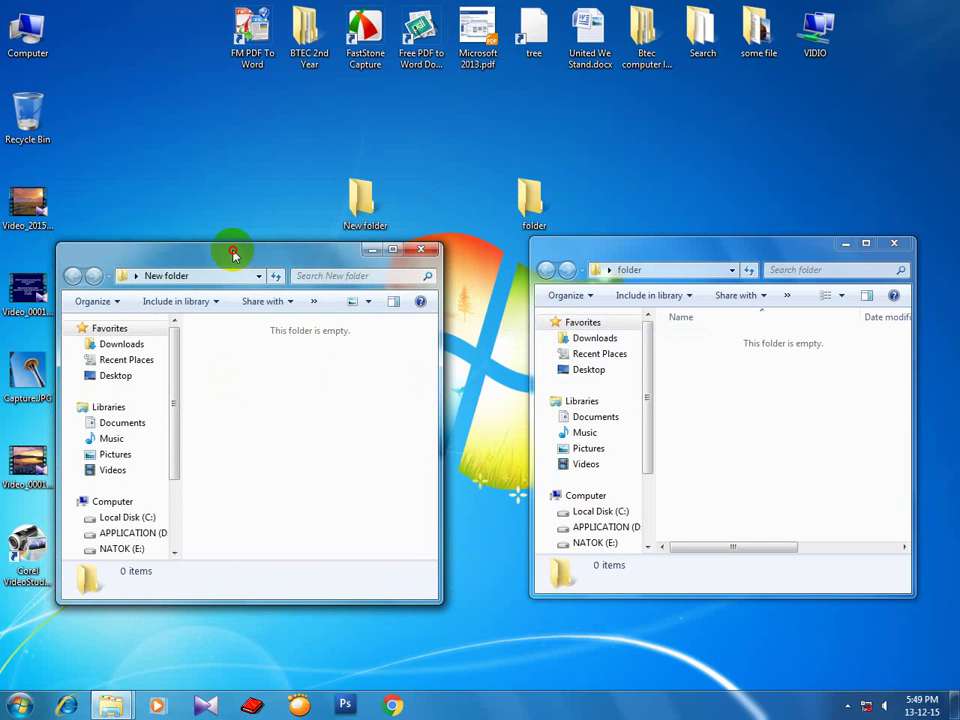
pyautogui.rightClick(225, 356)
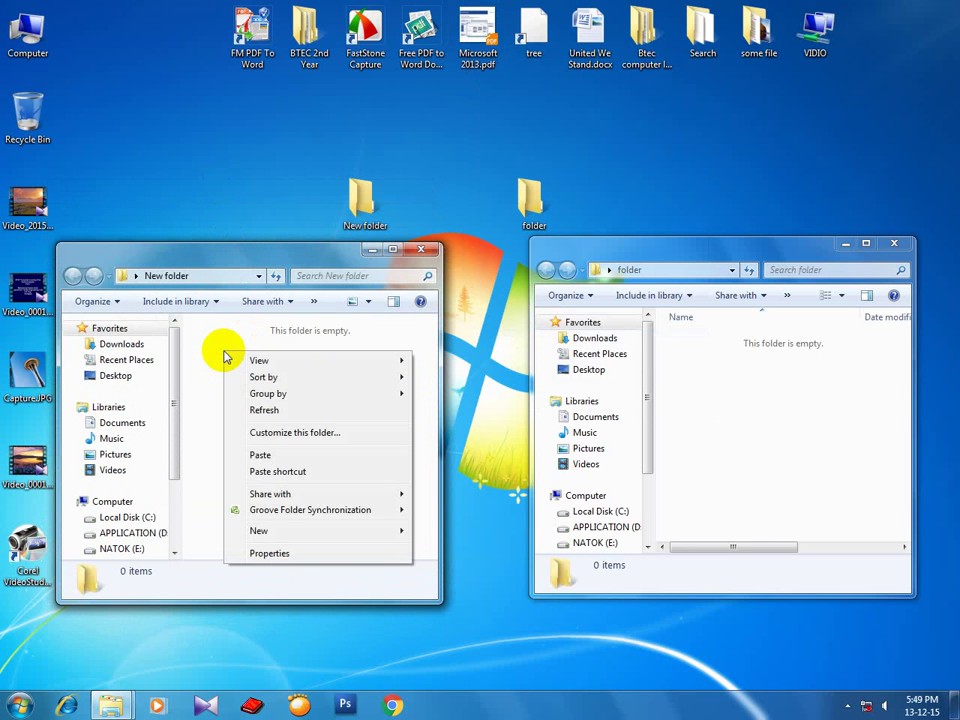
pyautogui.click(261, 455)
# Refresh the New folder view to confirm the pasted PDF is there.
pyautogui.click(335, 380)
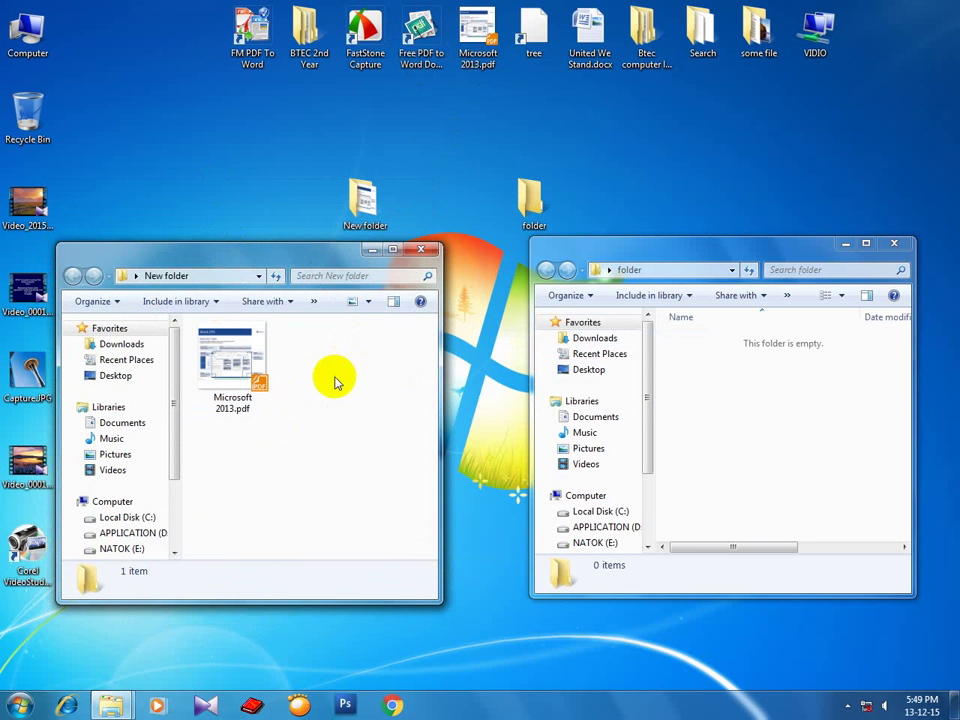
pyautogui.click(487, 45)
pyautogui.click(231, 364)
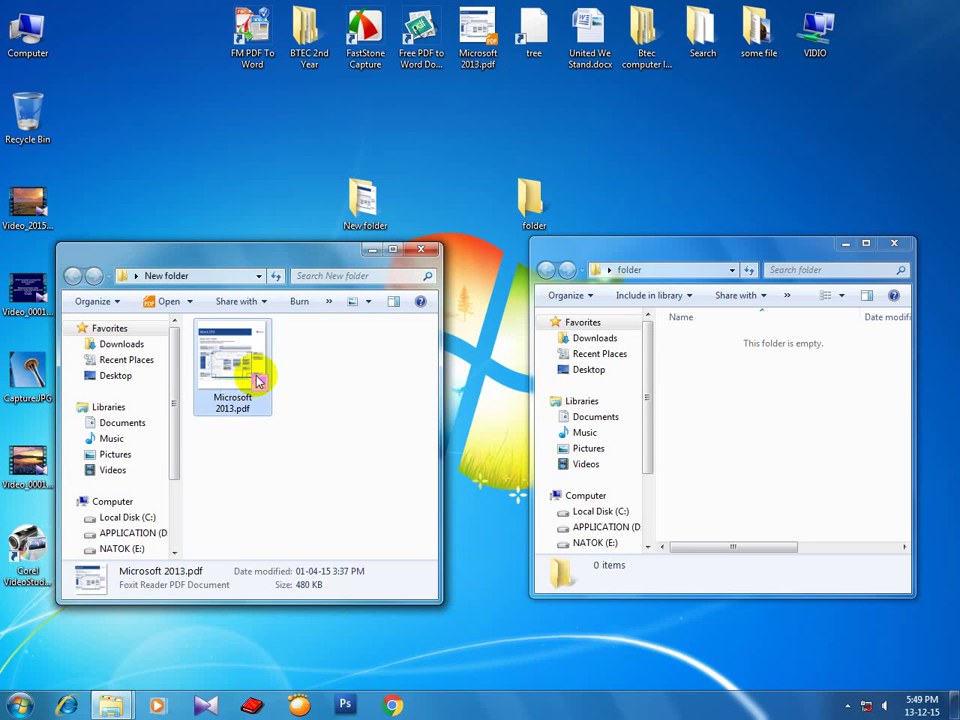
pyautogui.click(343, 396)
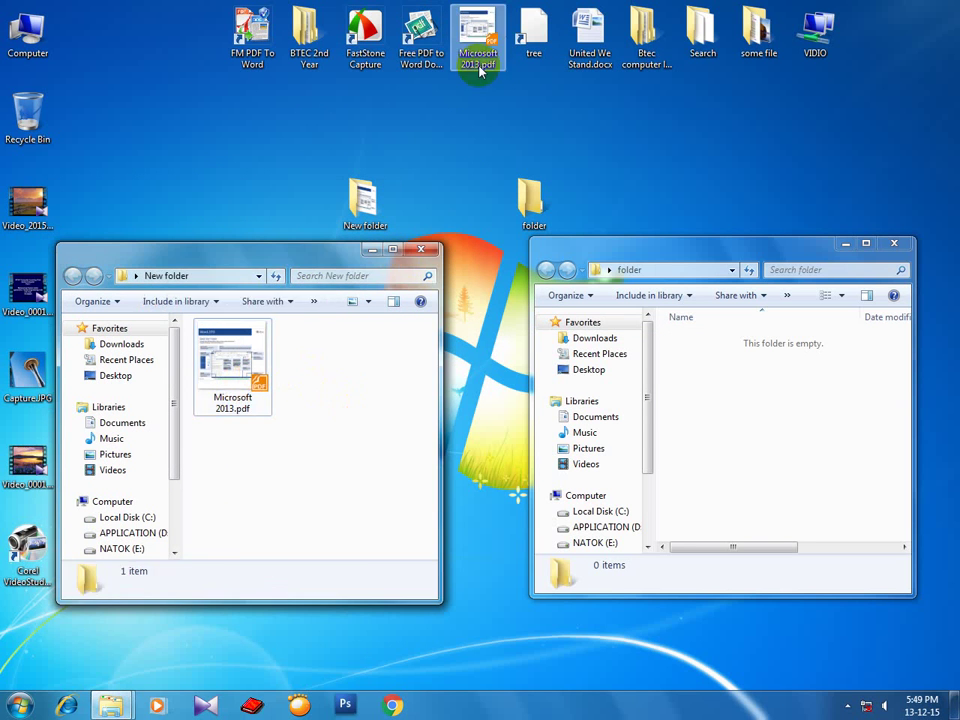
pyautogui.click(228, 355)
pyautogui.rightClick(335, 363)
pyautogui.click(352, 418)
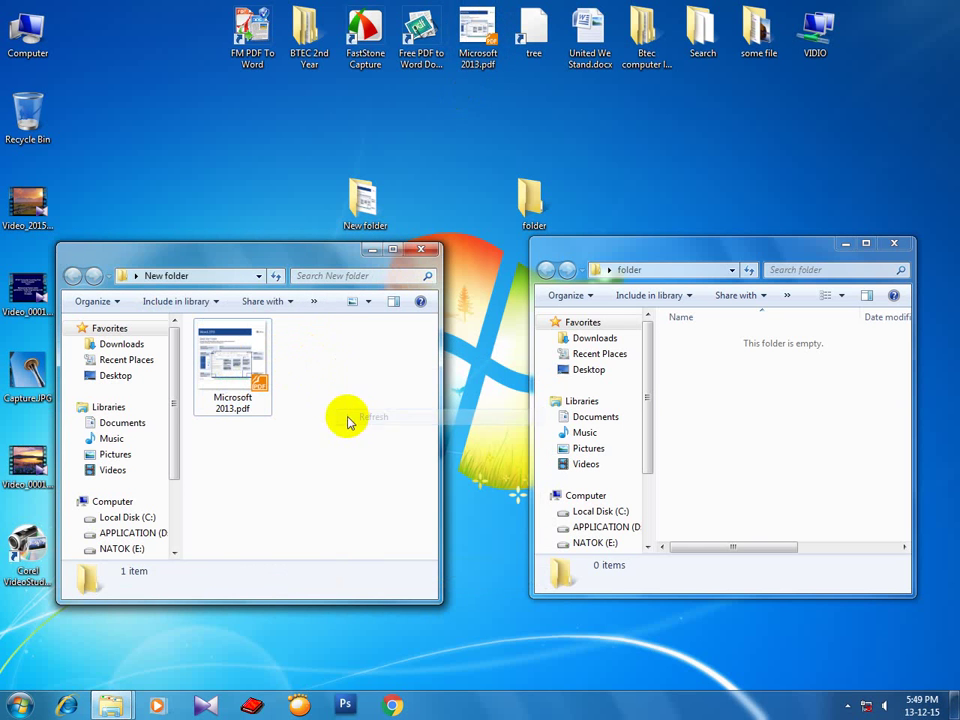
# Cut Microsoft 2013.pdf from the desktop and paste it into folder.
pyautogui.rightClick(477, 57)
pyautogui.click(513, 316)
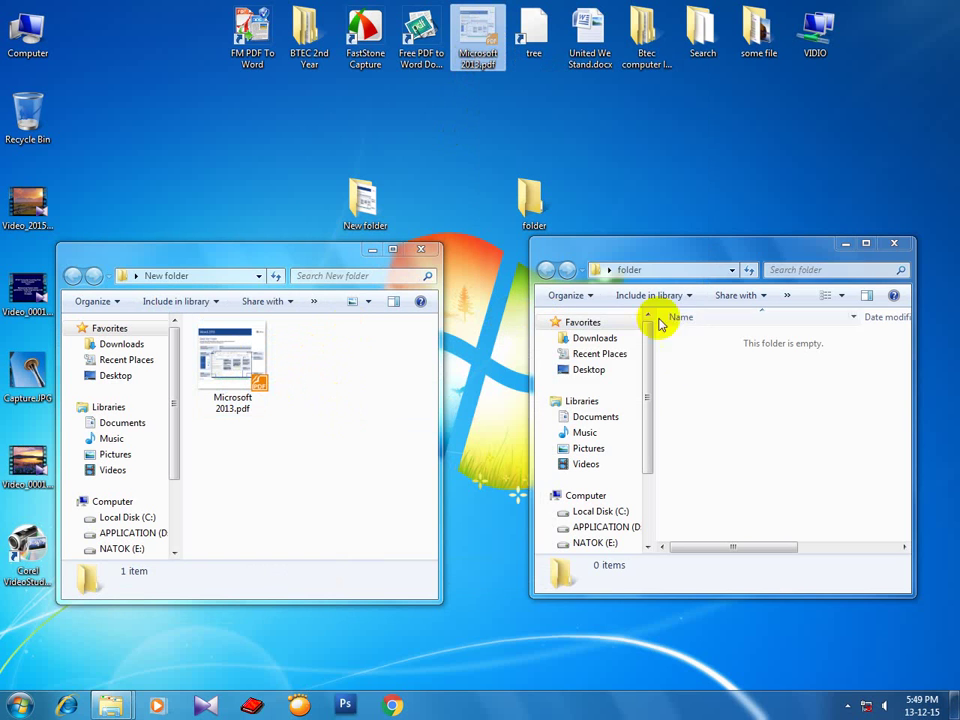
pyautogui.rightClick(709, 363)
pyautogui.click(746, 463)
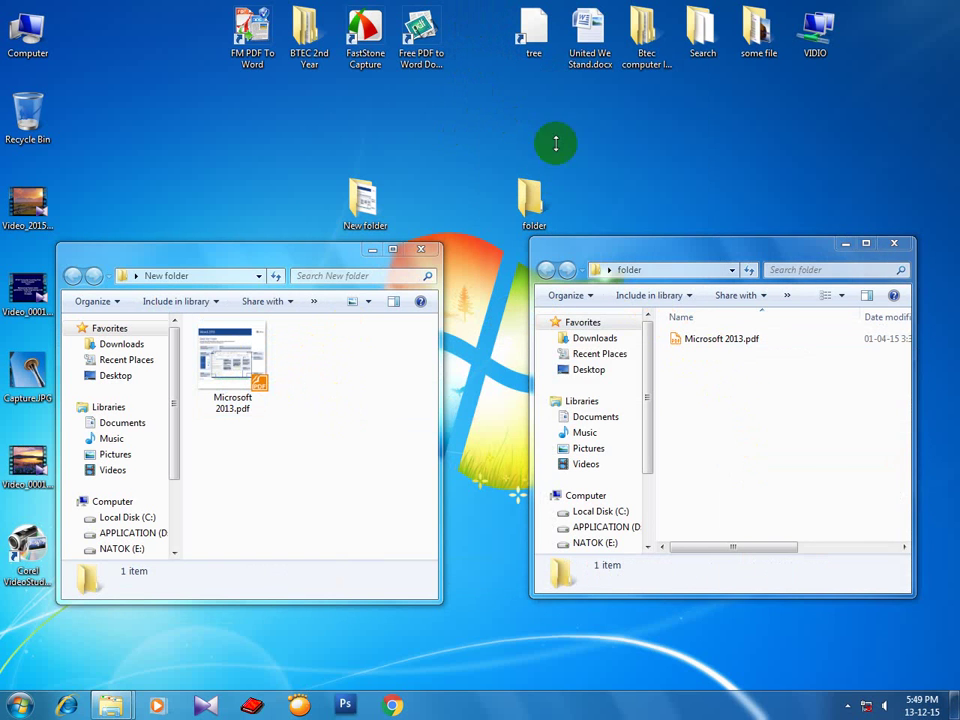
# Paste a copy of Microsoft 2013.pdf onto the desktop with Ctrl+V and drag it into the top icon row.
pyautogui.click(725, 342)
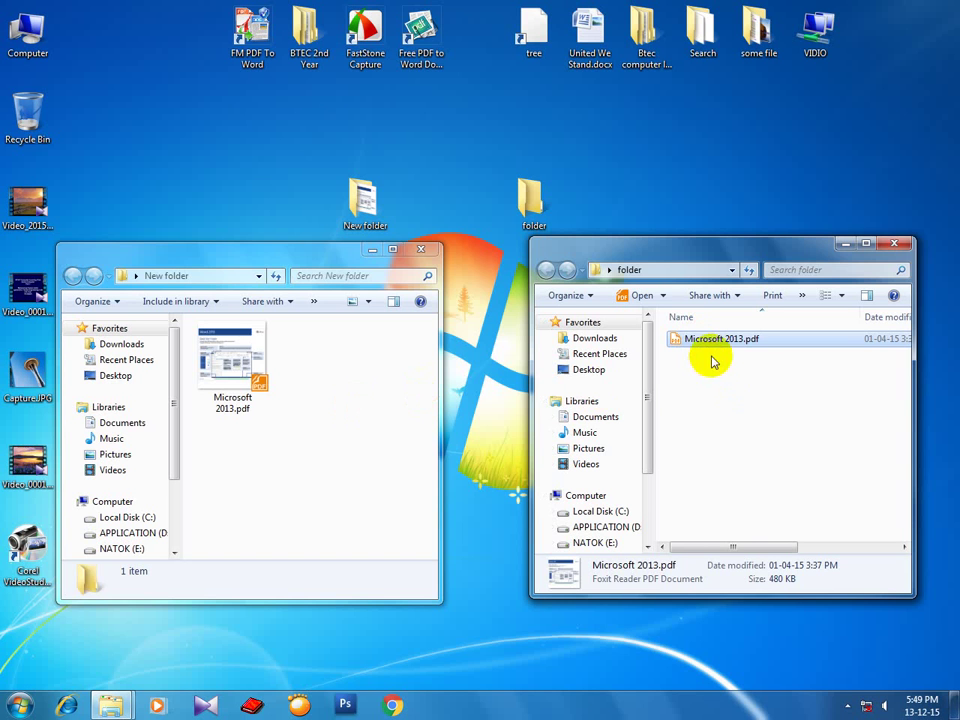
pyautogui.click(255, 365)
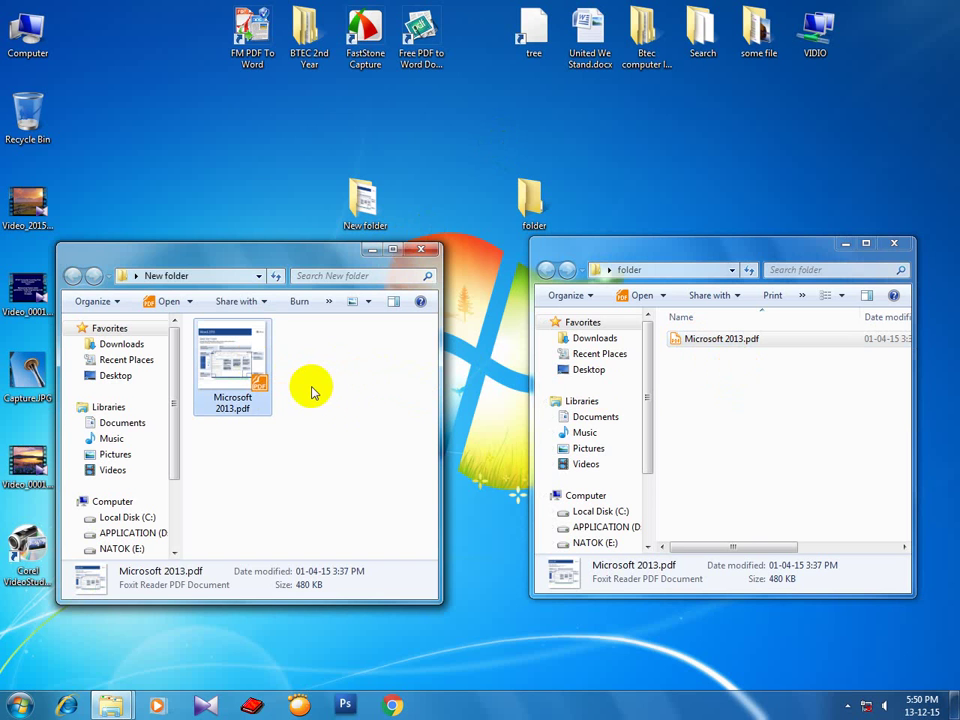
pyautogui.click(463, 118)
pyautogui.hotkey('ctrl', 'v')
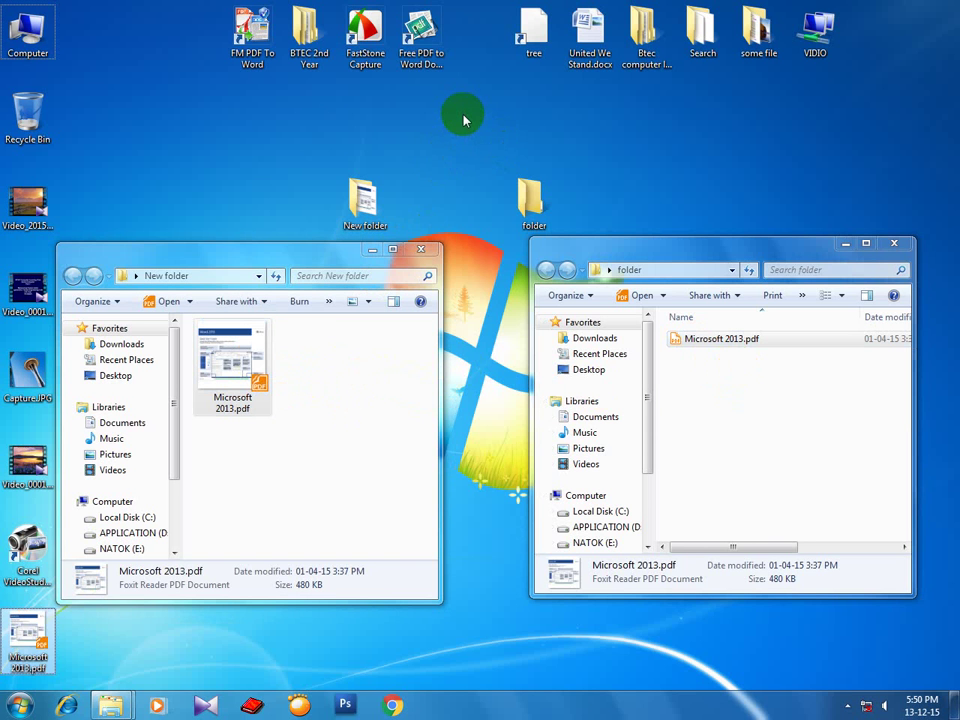
pyautogui.moveTo(28, 635); pyautogui.dragTo(478, 50)
# Refresh the desktop several times and shift the New folder window up and right.
pyautogui.rightClick(454, 125)
pyautogui.click(467, 163)
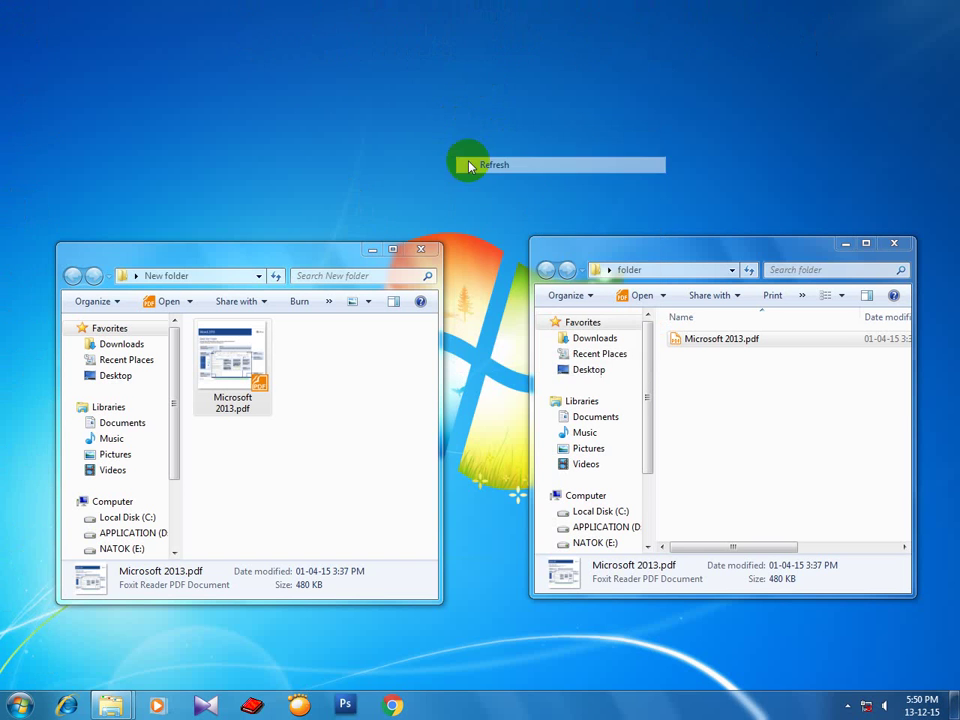
pyautogui.rightClick(443, 123)
pyautogui.click(465, 166)
pyautogui.rightClick(440, 121)
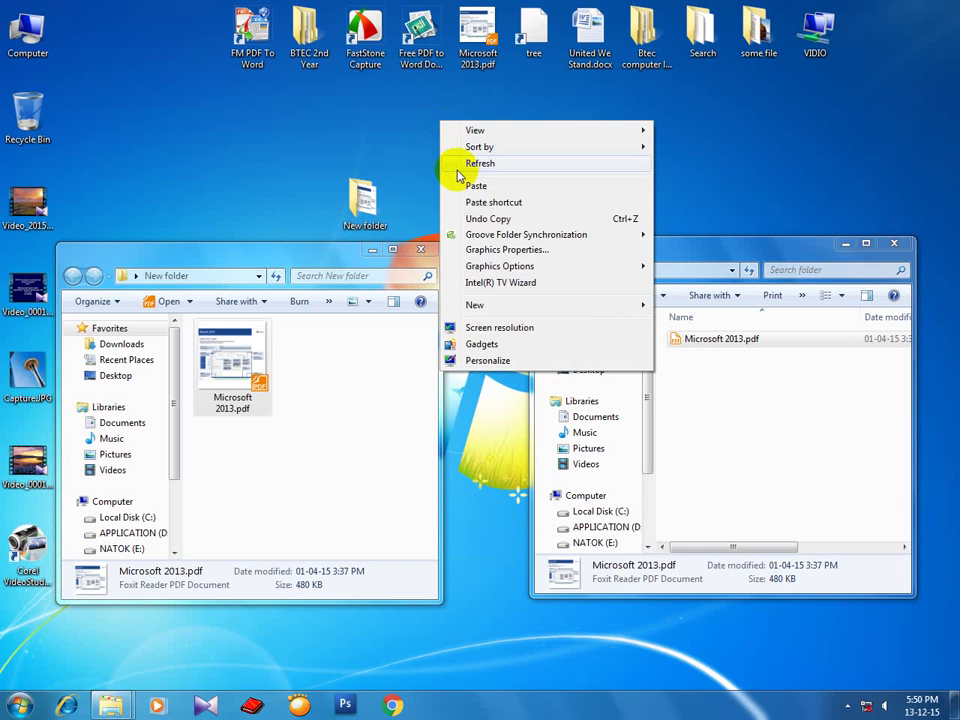
pyautogui.click(456, 167)
pyautogui.rightClick(446, 115)
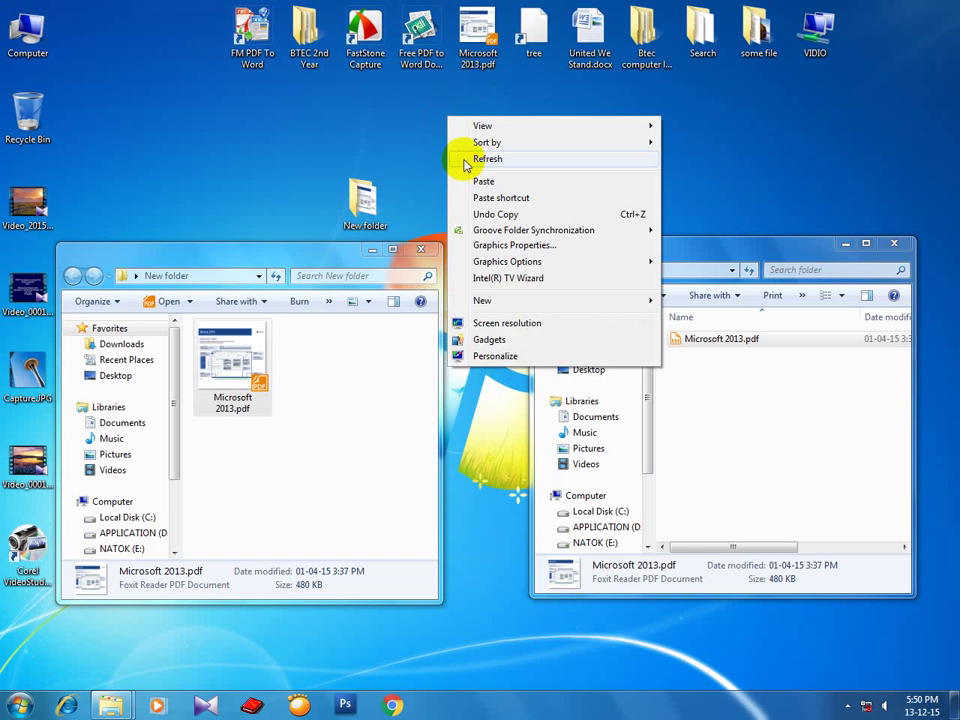
pyautogui.click(461, 156)
pyautogui.moveTo(303, 253); pyautogui.dragTo(323, 227)
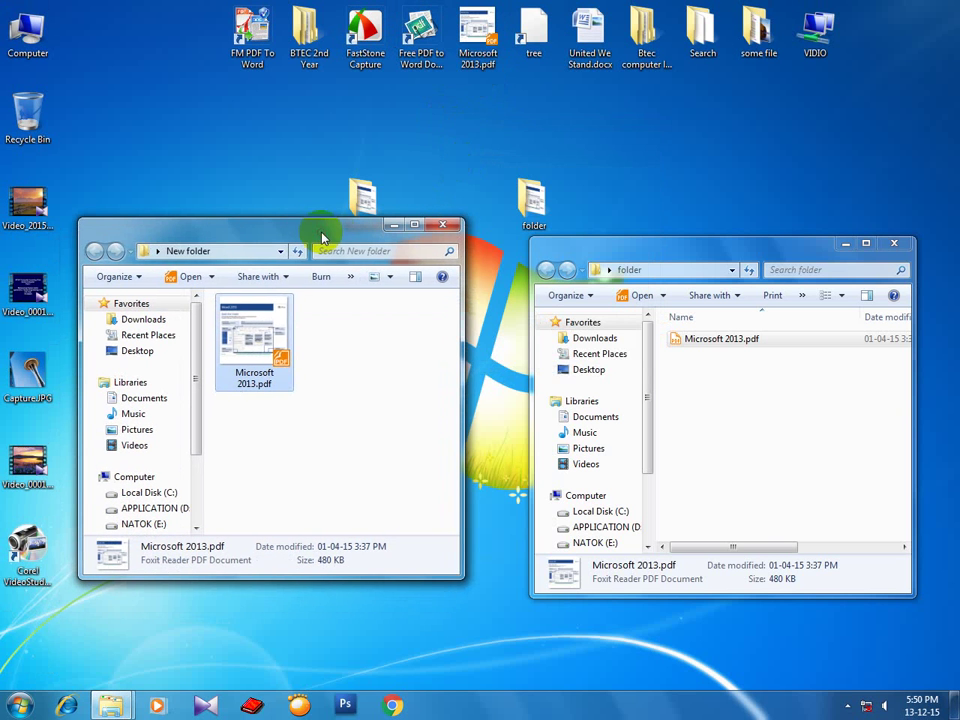
# Delete the desktop copy of Microsoft 2013.pdf.
pyautogui.click(497, 65)
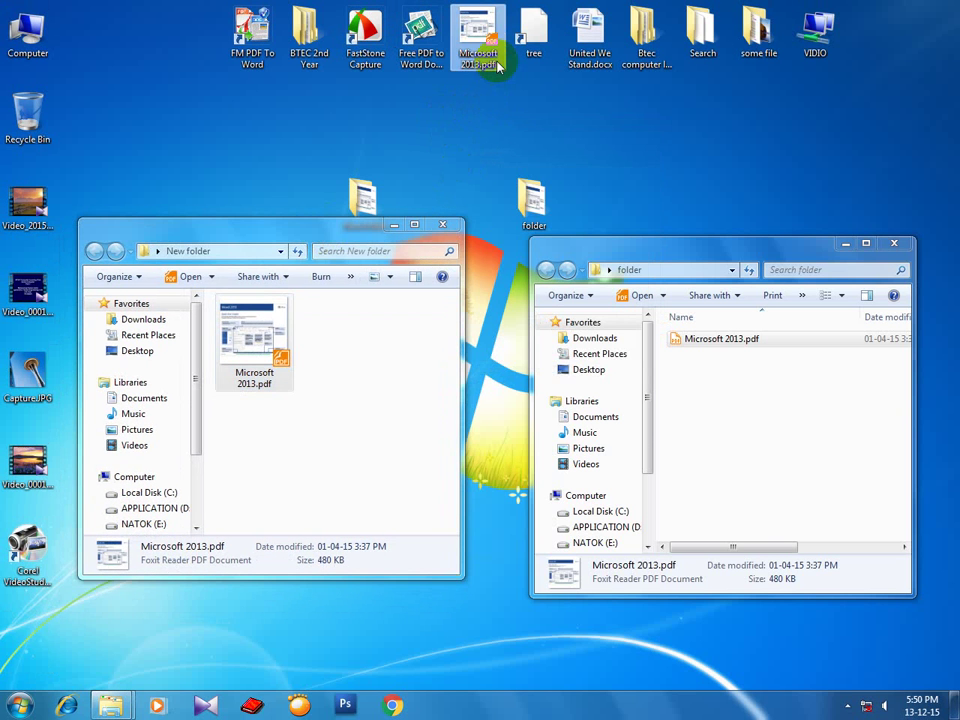
pyautogui.press('Delete')
pyautogui.press('Return')
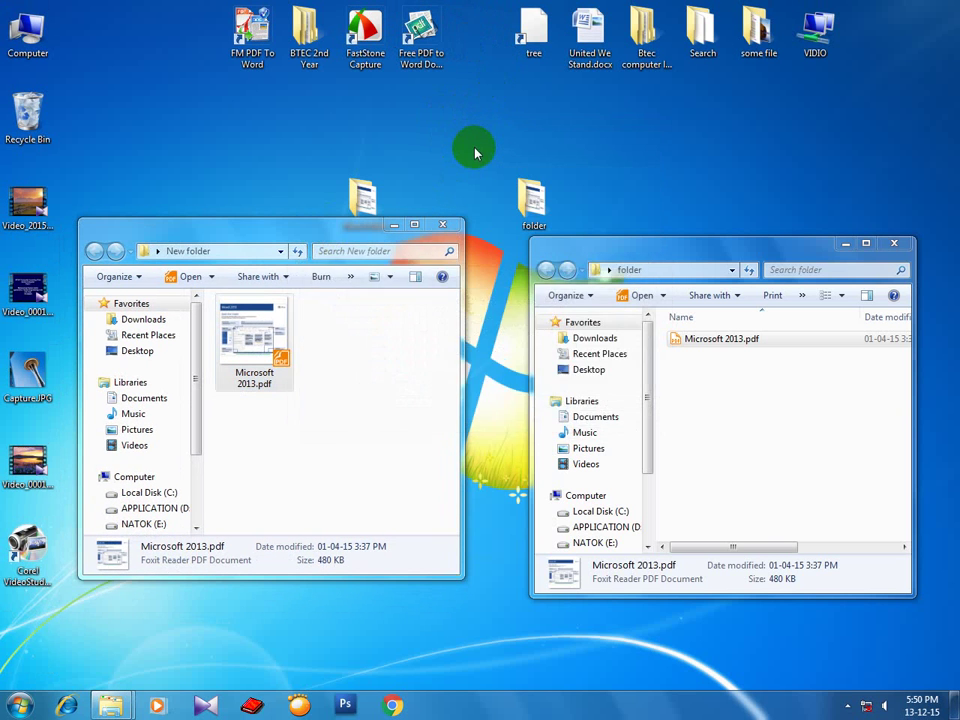
# Drag Microsoft 2013.pdf out of New folder into the desktop's top icon row.
pyautogui.moveTo(294, 266); pyautogui.dragTo(285, 275)
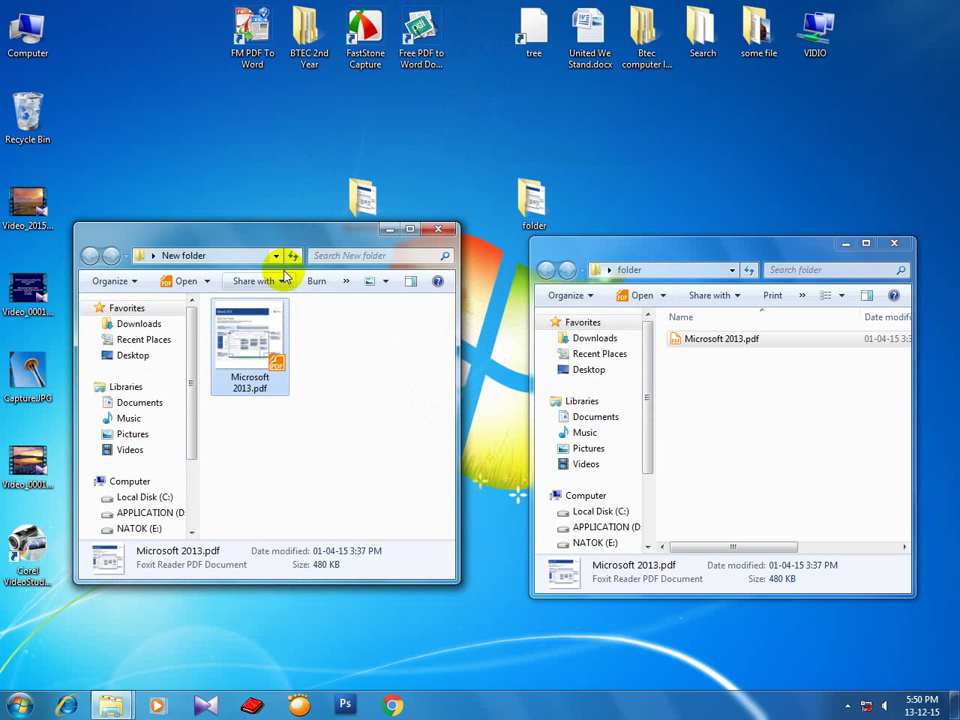
pyautogui.click(332, 341)
pyautogui.click(280, 362)
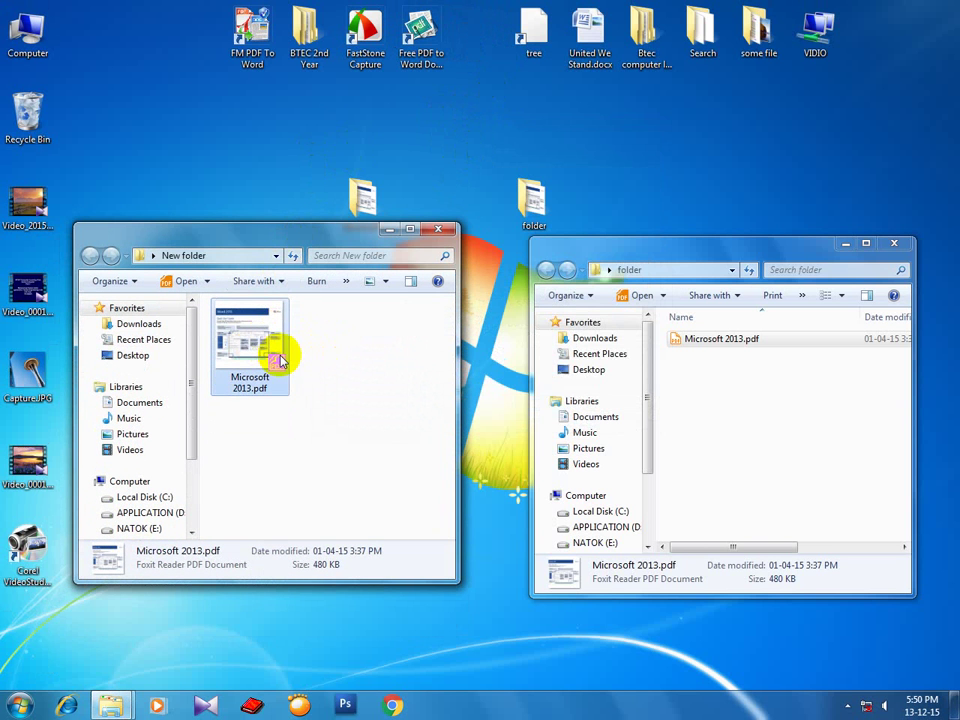
pyautogui.click(441, 126)
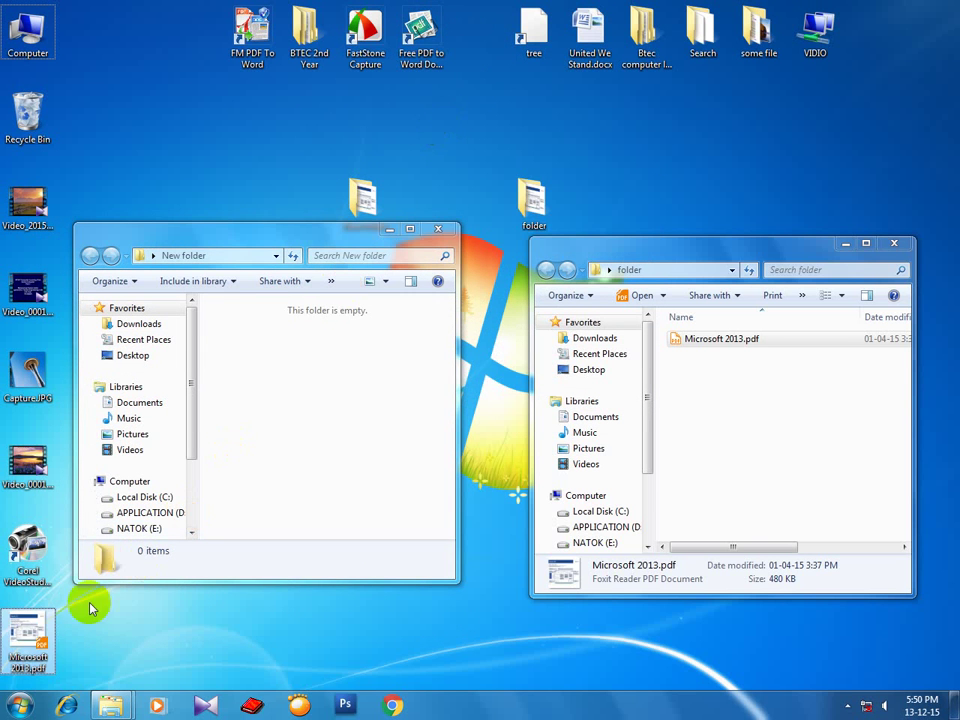
pyautogui.moveTo(28, 640); pyautogui.dragTo(468, 108)
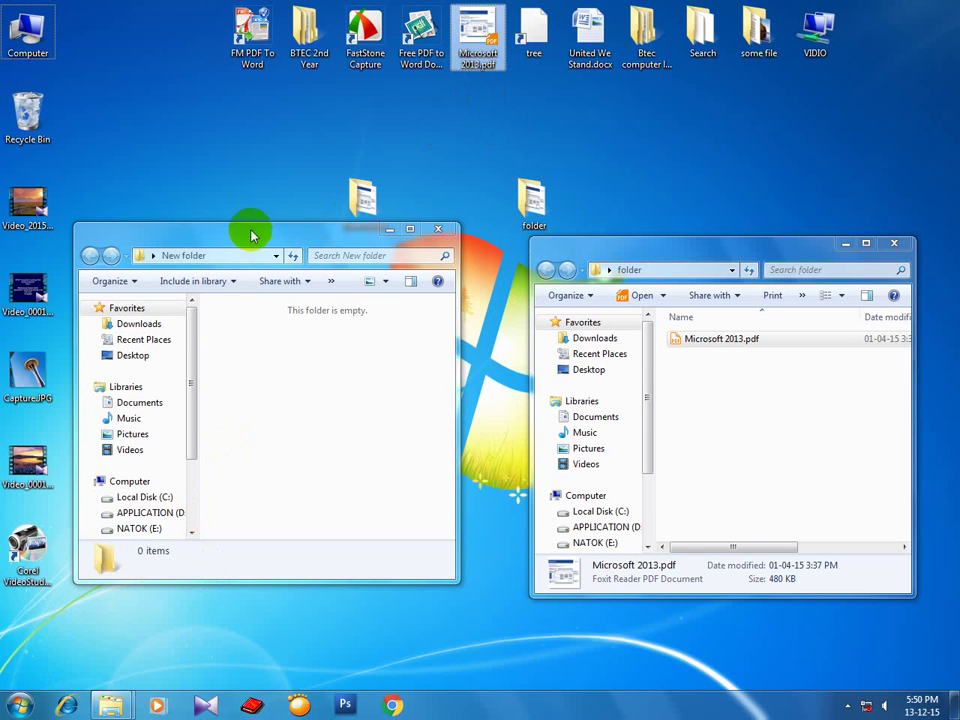
pyautogui.moveTo(251, 229); pyautogui.dragTo(268, 284)
# Close the New folder and folder windows.
pyautogui.click(451, 287)
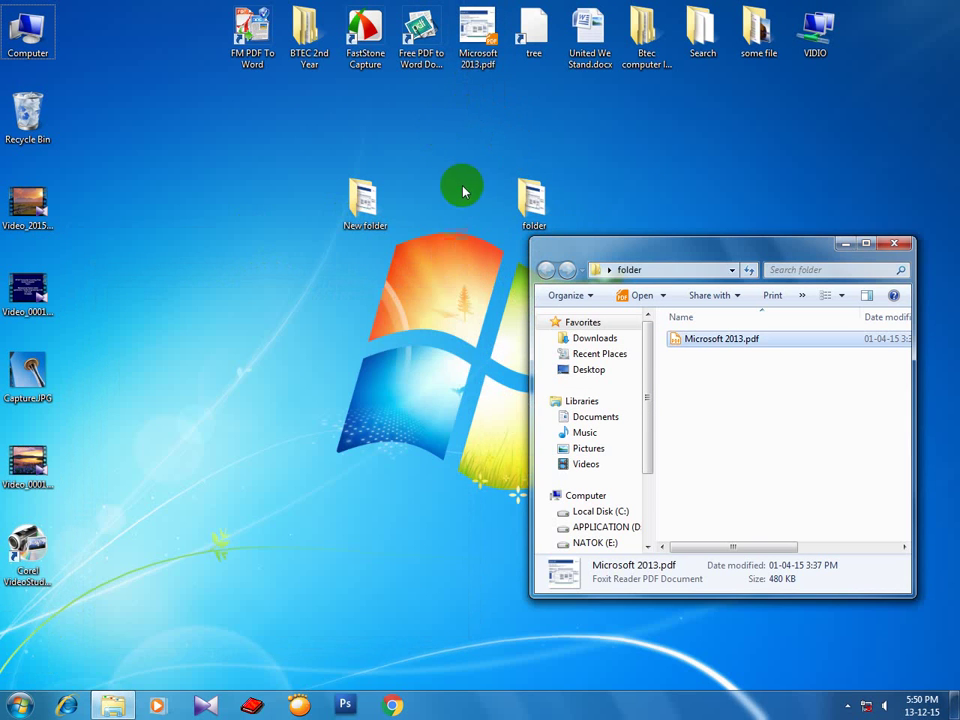
pyautogui.moveTo(791, 246); pyautogui.dragTo(500, 273)
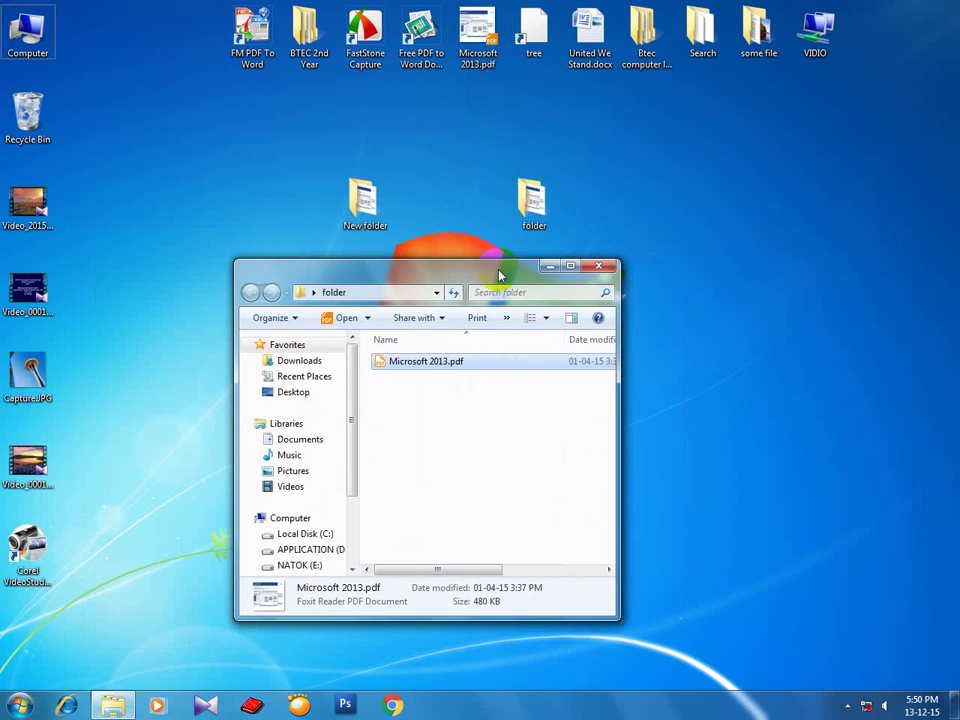
pyautogui.click(598, 265)
pyautogui.rightClick(482, 101)
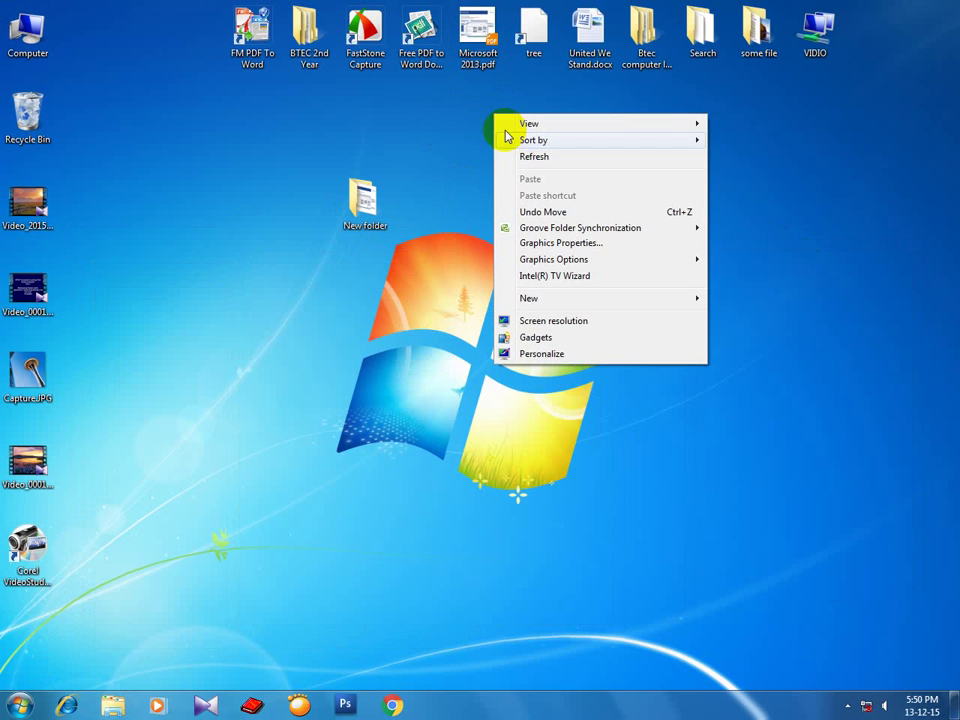
# Refresh the desktop several times.
pyautogui.click(521, 144)
pyautogui.click(370, 205)
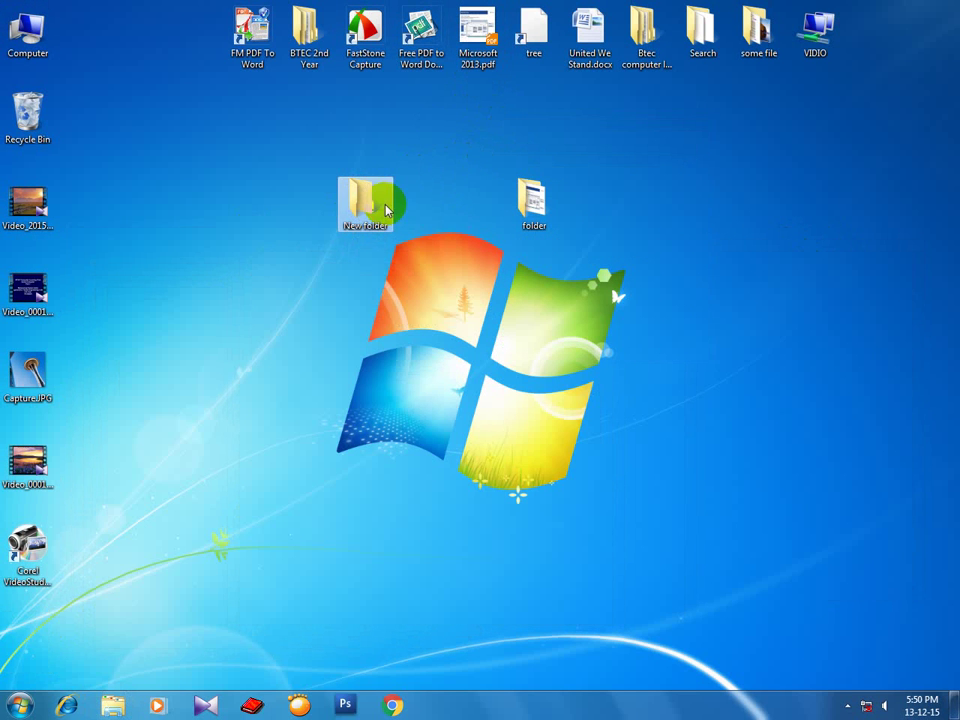
pyautogui.rightClick(448, 186)
pyautogui.click(467, 226)
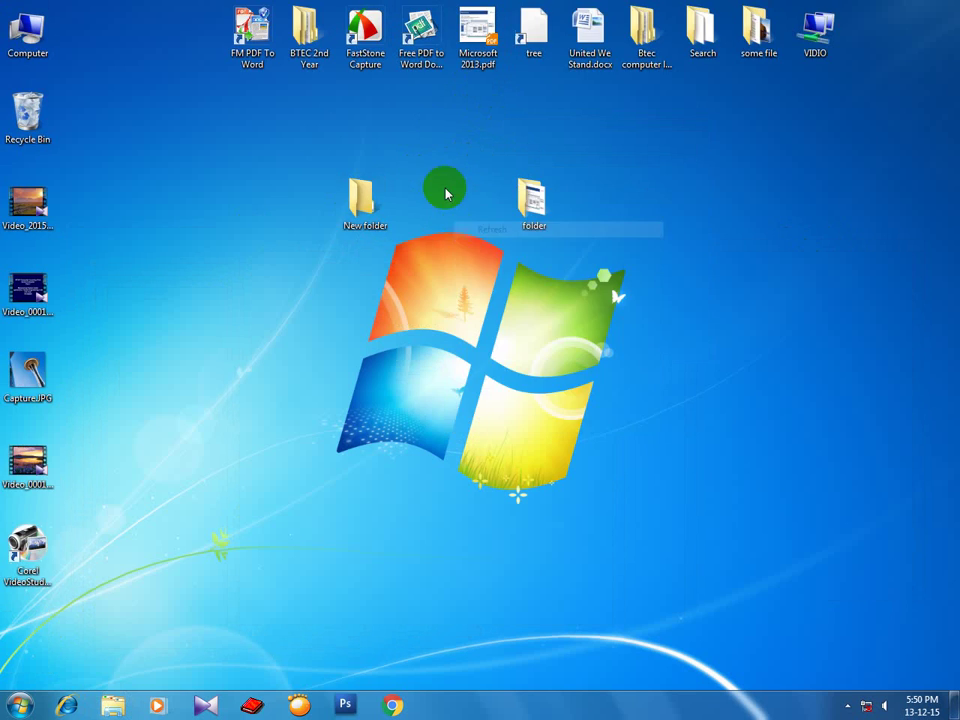
pyautogui.rightClick(444, 184)
pyautogui.click(463, 222)
pyautogui.rightClick(443, 186)
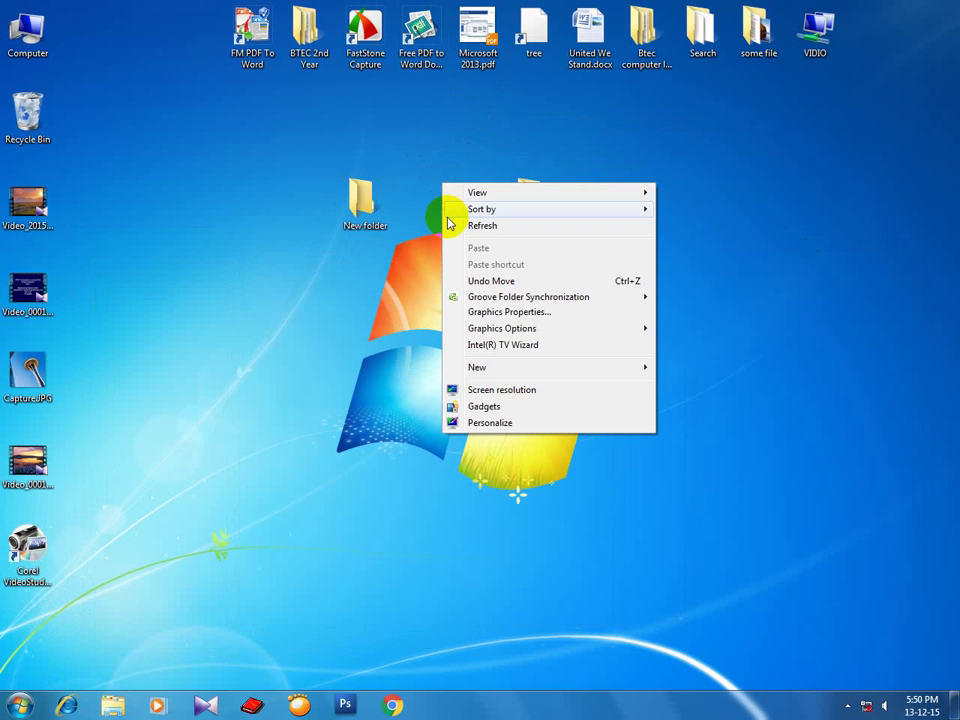
pyautogui.click(453, 226)
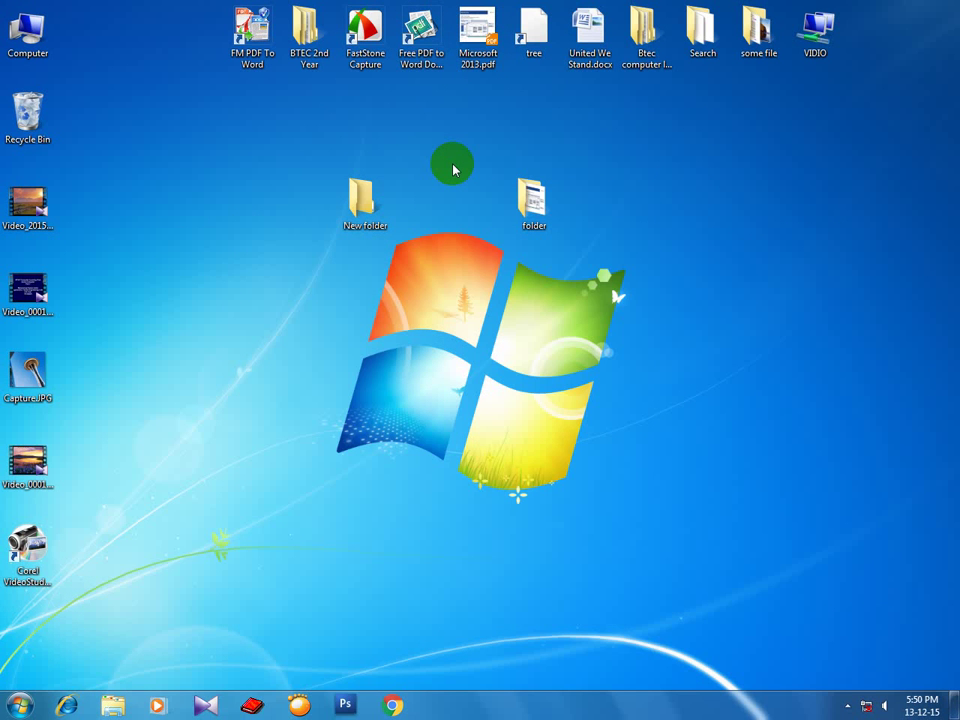
# Drag Microsoft 2013.pdf down from the top row to sit beside New folder.
pyautogui.moveTo(477, 40); pyautogui.dragTo(258, 305)
pyautogui.rightClick(399, 268)
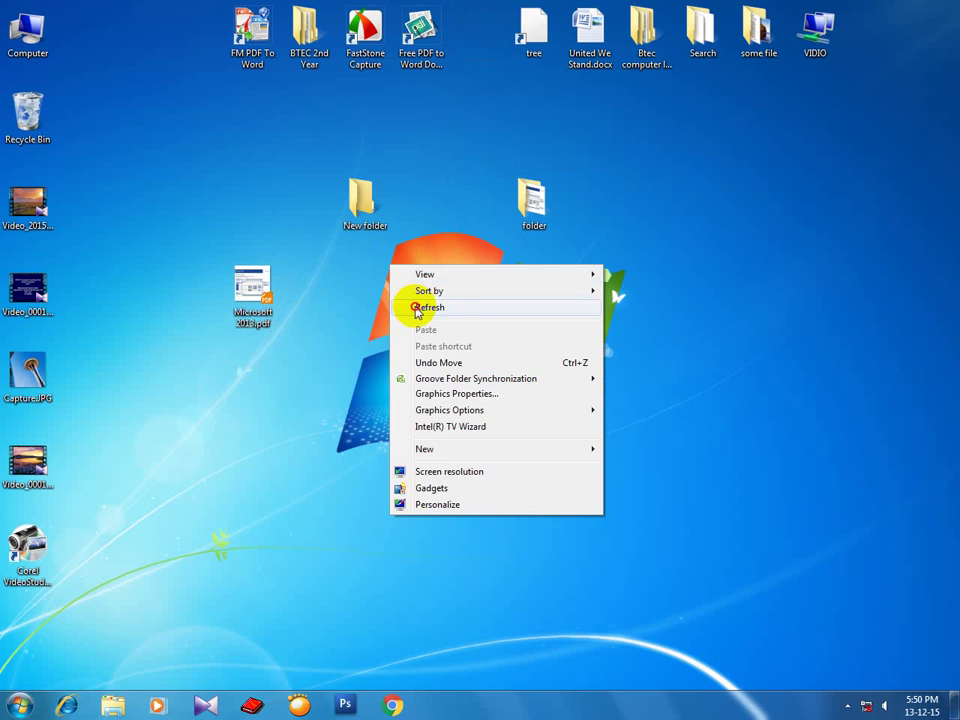
pyautogui.click(409, 302)
pyautogui.rightClick(405, 272)
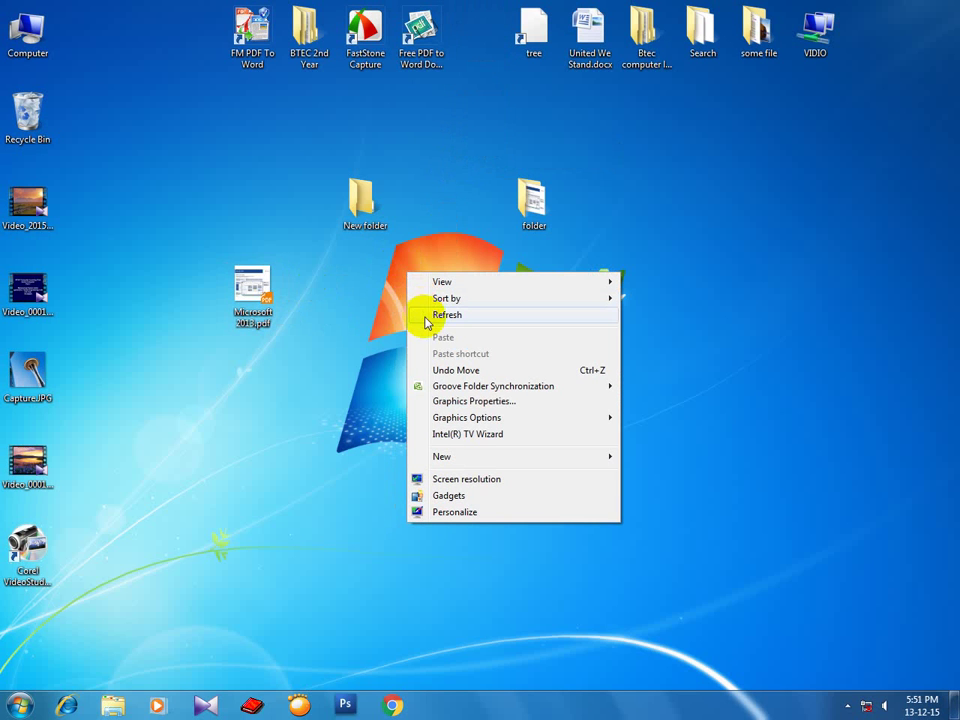
pyautogui.click(425, 318)
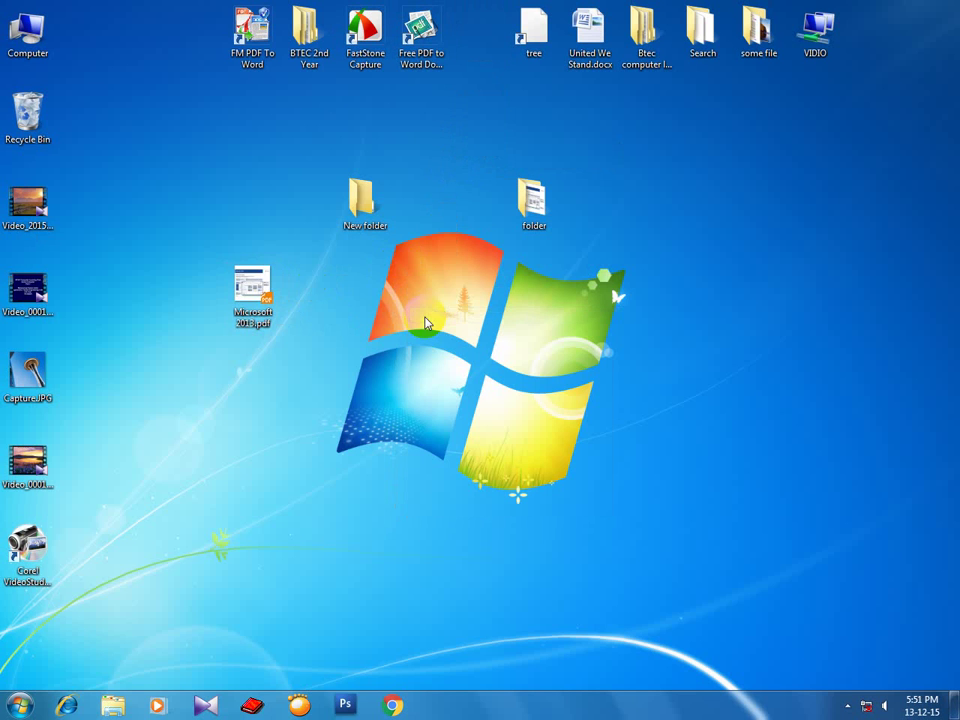
pyautogui.moveTo(255, 287); pyautogui.dragTo(260, 214)
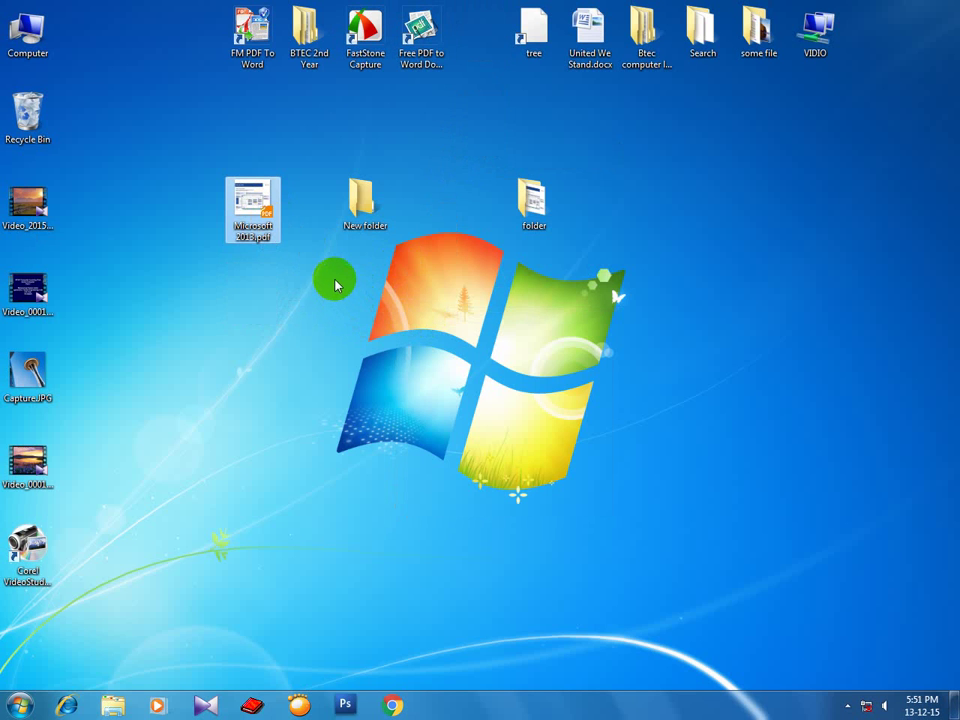
pyautogui.rightClick(335, 285)
pyautogui.click(358, 320)
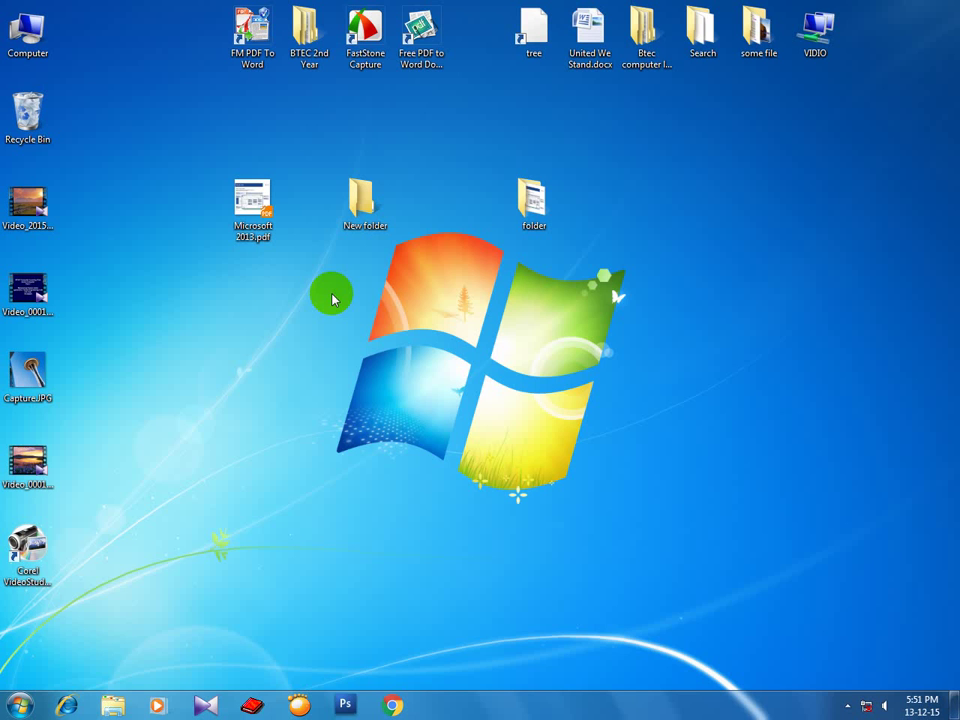
pyautogui.moveTo(252, 216); pyautogui.dragTo(290, 228)
pyautogui.click(349, 272)
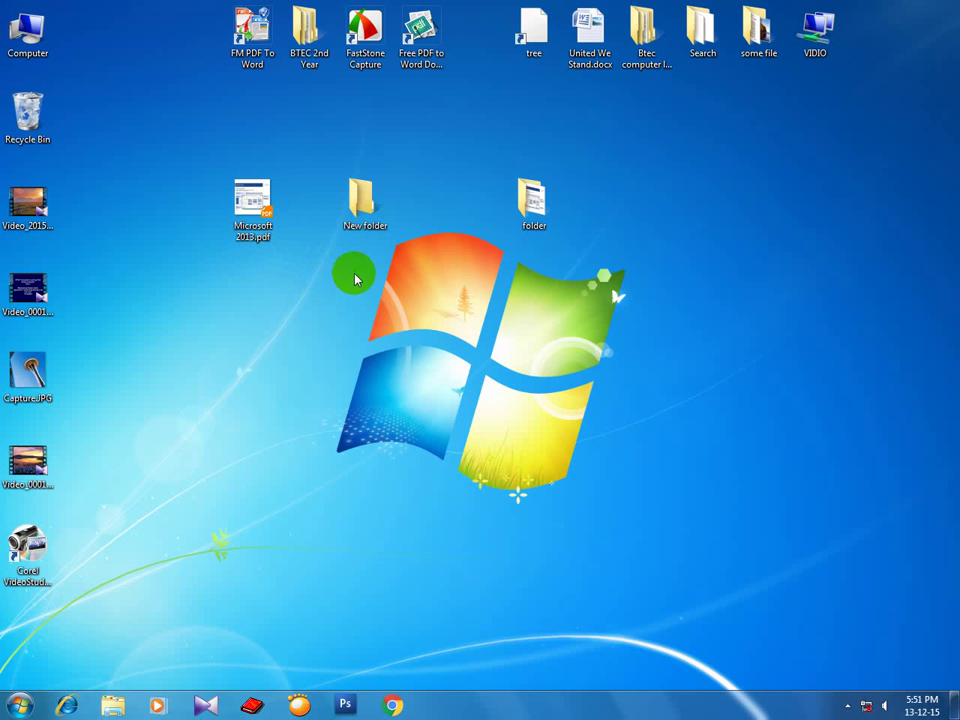
pyautogui.rightClick(352, 269)
pyautogui.click(374, 315)
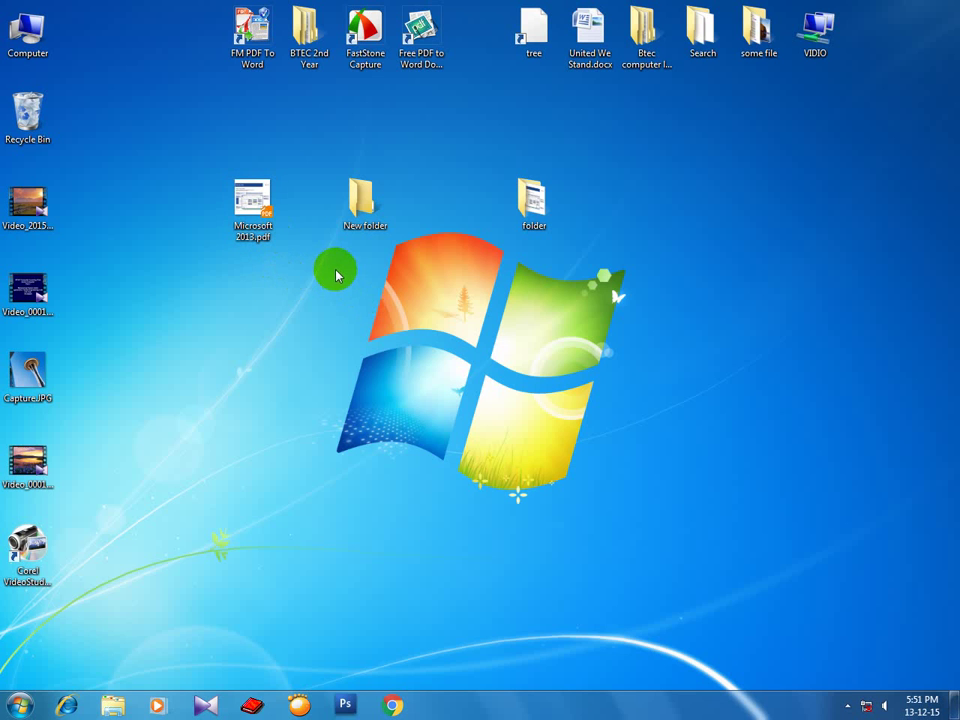
pyautogui.click(361, 200)
pyautogui.moveTo(361, 200); pyautogui.dragTo(418, 120)
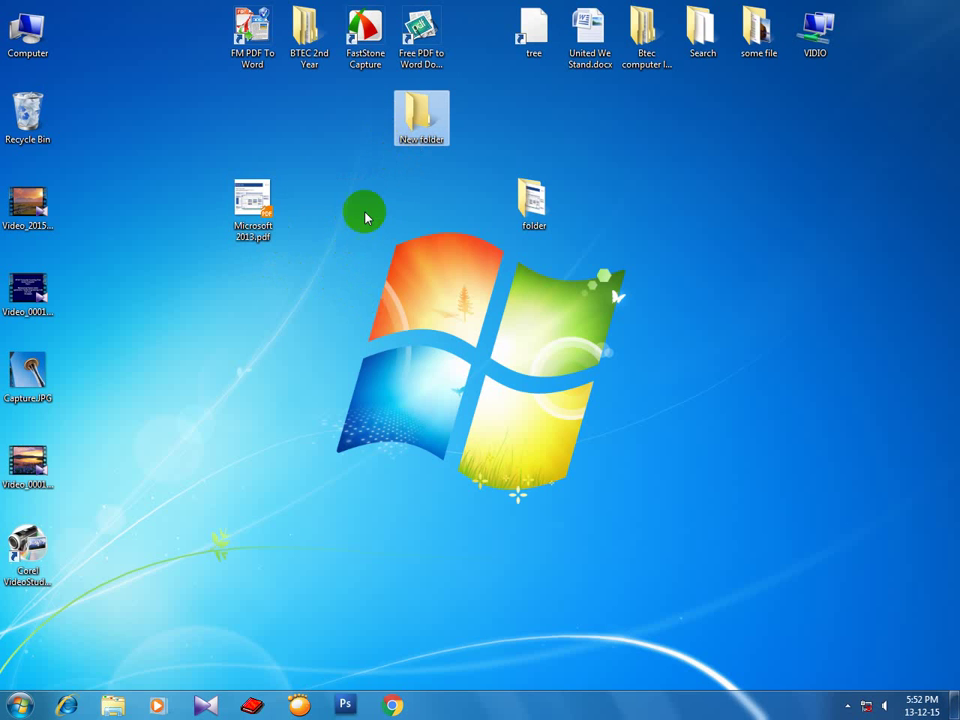
pyautogui.rightClick(345, 204)
pyautogui.click(364, 245)
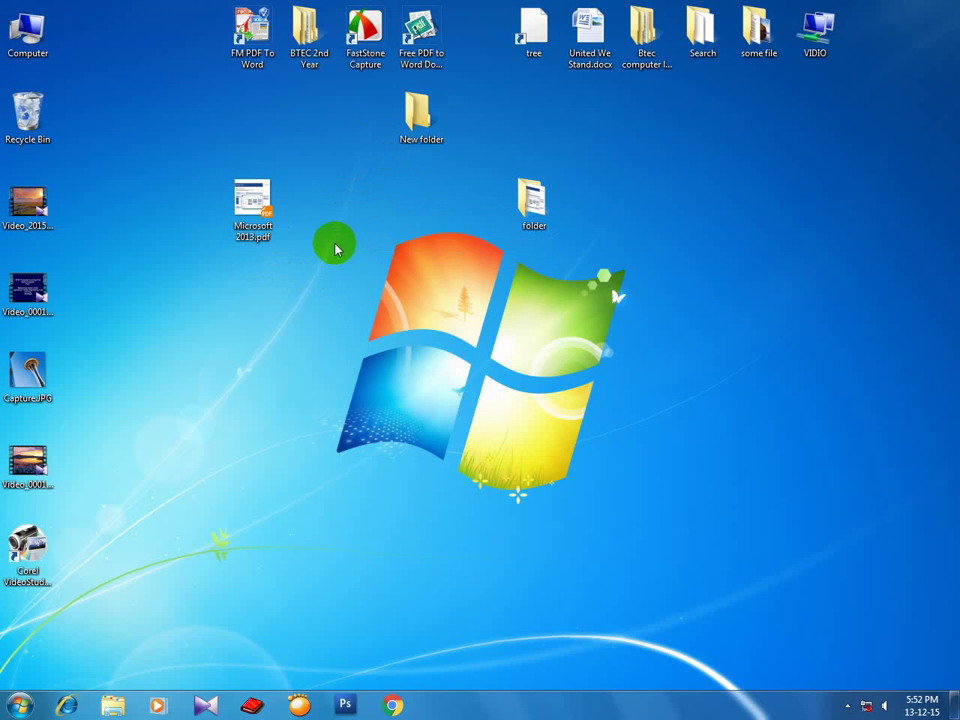
pyautogui.rightClick(337, 208)
pyautogui.click(347, 251)
pyautogui.moveTo(251, 202); pyautogui.dragTo(306, 200)
pyautogui.rightClick(306, 200)
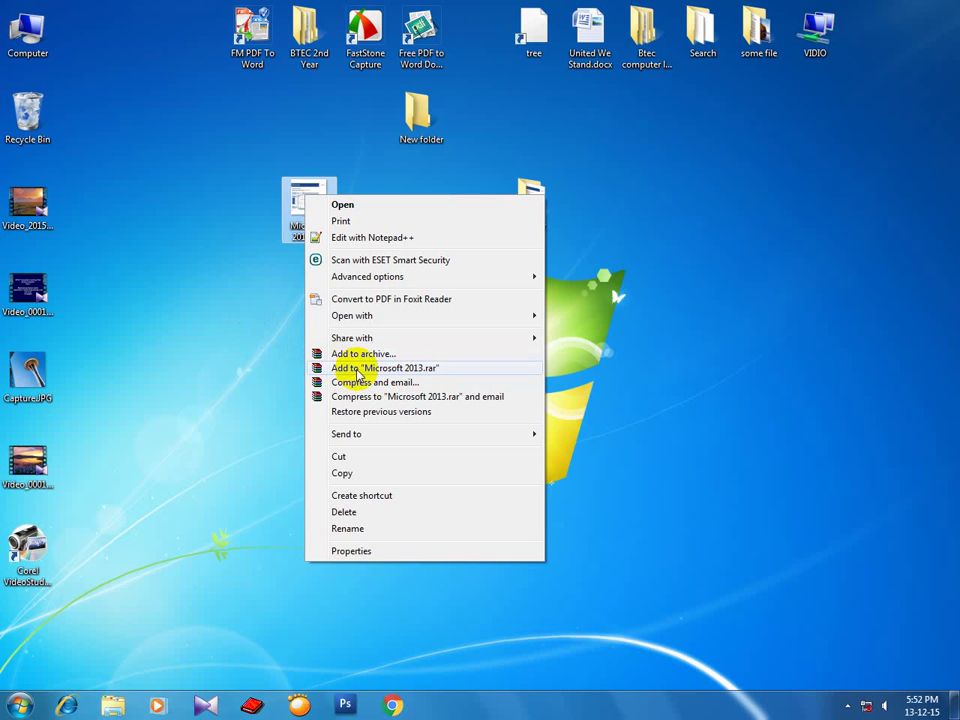
pyautogui.click(261, 343)
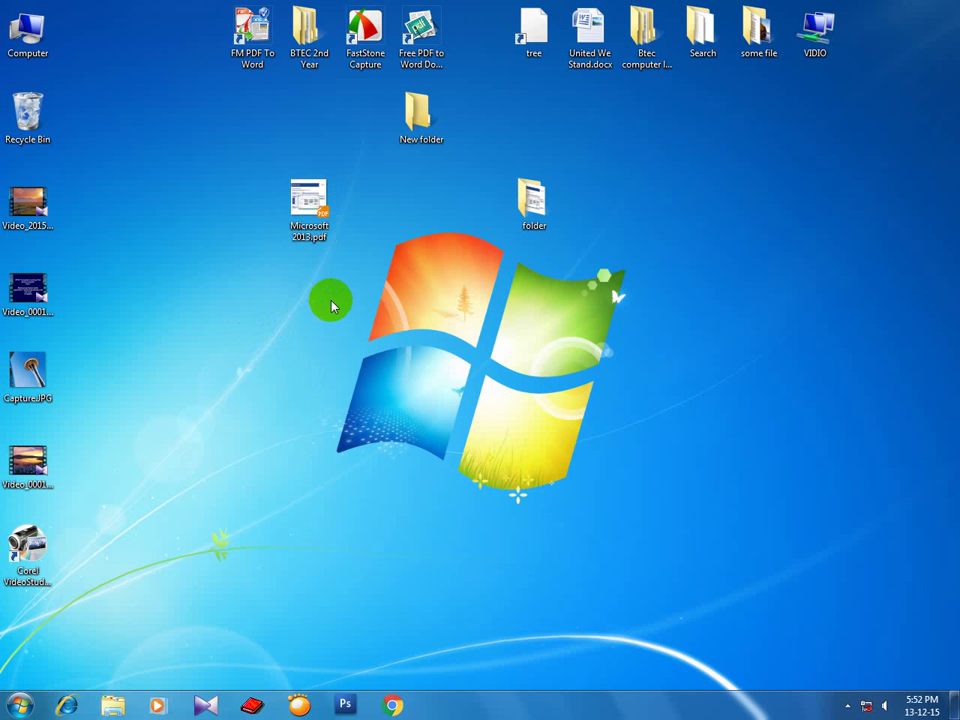
pyautogui.click(319, 216)
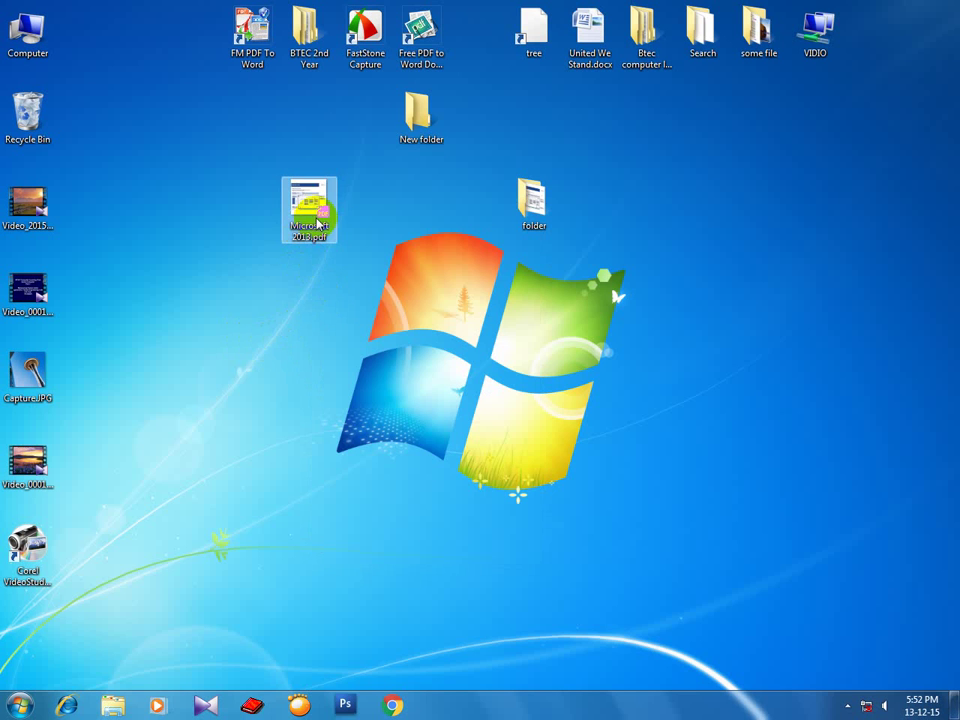
pyautogui.rightClick(303, 207)
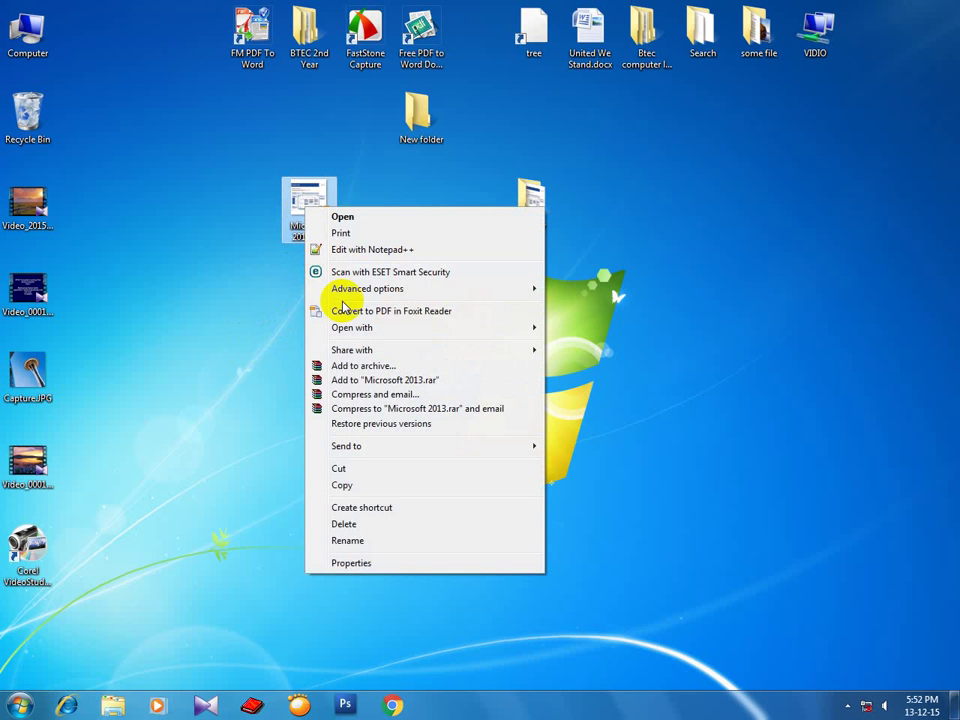
pyautogui.click(223, 334)
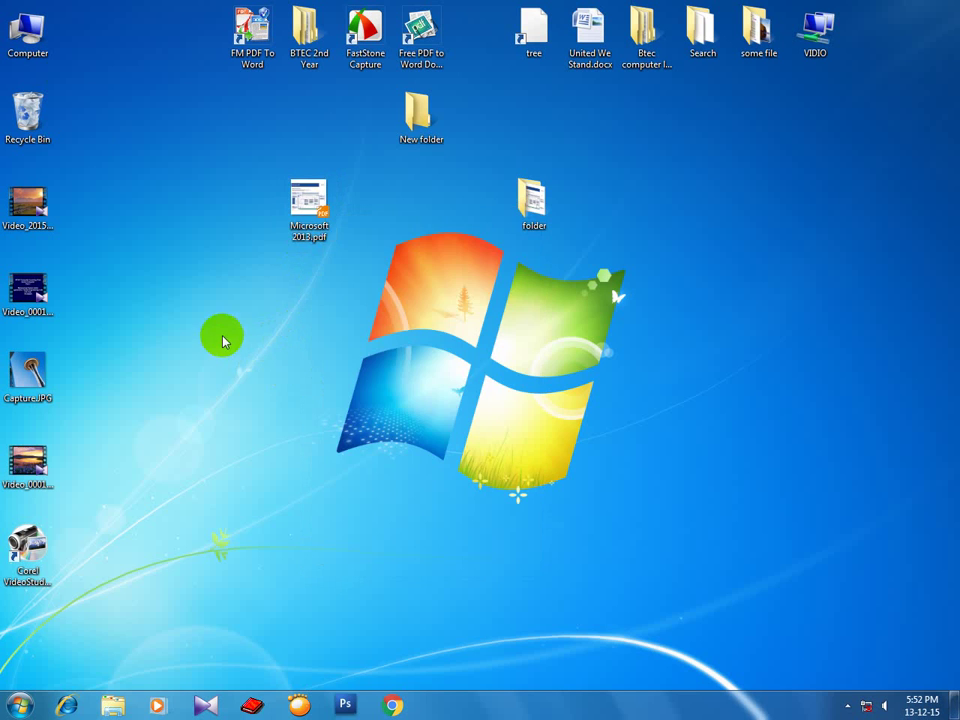
# Browse Computer > APPLICATION (D:) > Win rar > WinRAR v3.30 b4 and copy Setup.exe.
pyautogui.doubleClick(28, 30)
pyautogui.moveTo(459, 272); pyautogui.dragTo(346, 175)
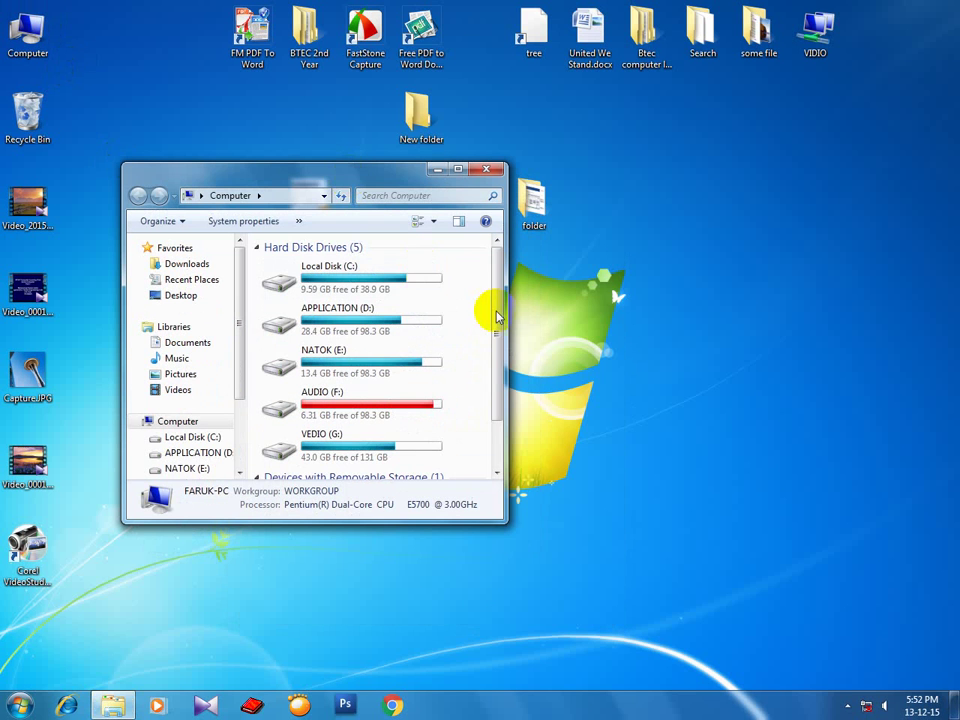
pyautogui.moveTo(493, 302); pyautogui.dragTo(484, 467)
pyautogui.doubleClick(369, 317)
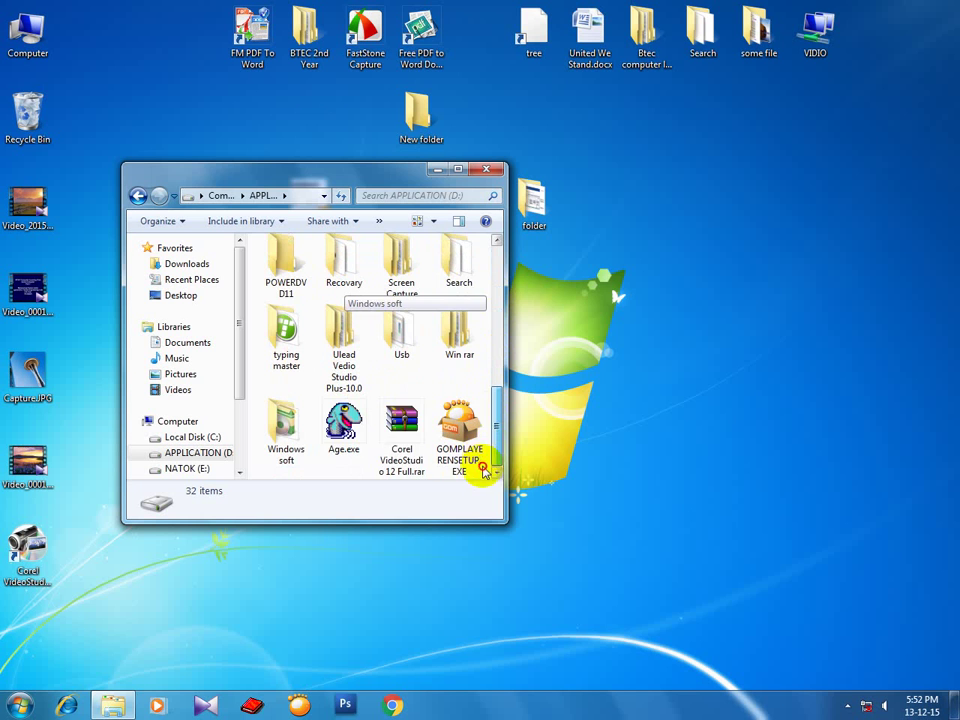
pyautogui.doubleClick(451, 331)
pyautogui.doubleClick(295, 280)
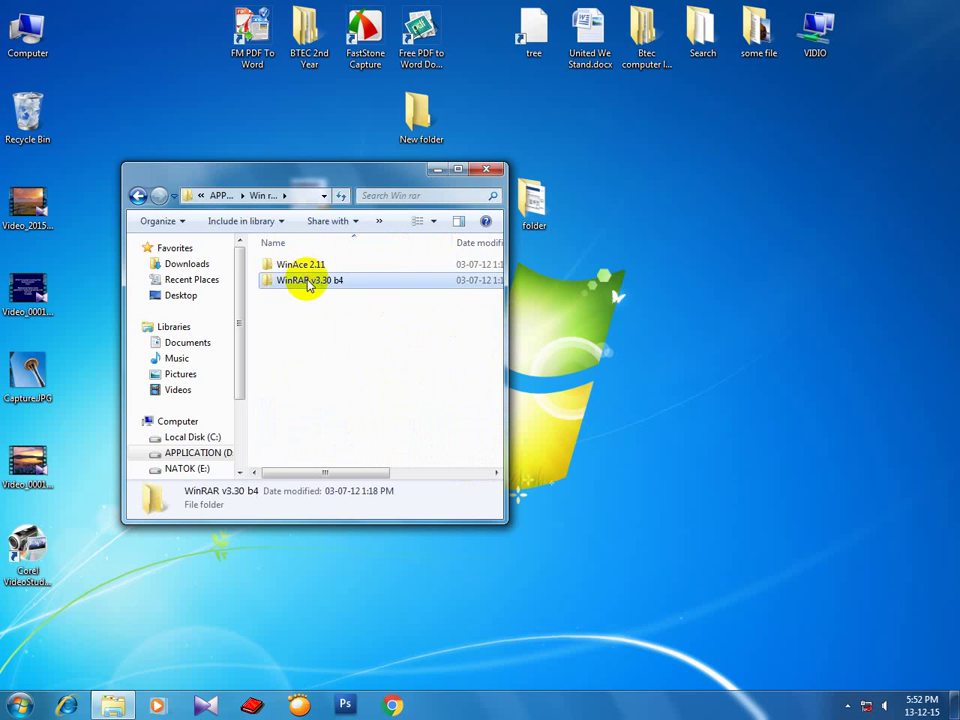
pyautogui.click(300, 281)
pyautogui.rightClick(300, 281)
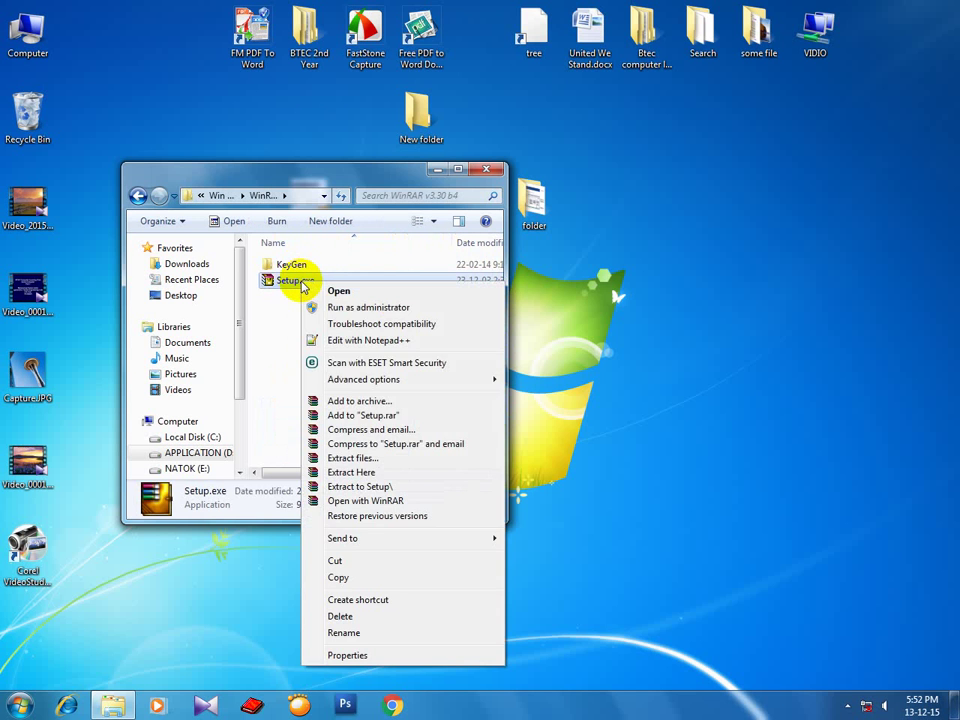
pyautogui.click(362, 574)
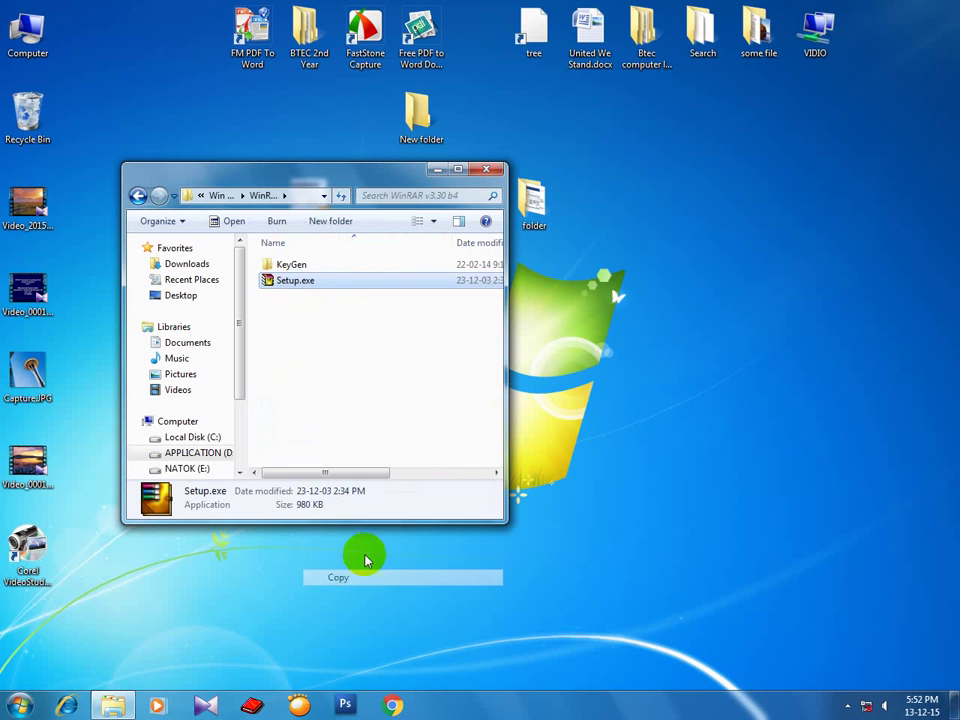
# Paste Setup.exe into Btec computer learning club > basic computer > search.
pyautogui.doubleClick(645, 35)
pyautogui.doubleClick(322, 346)
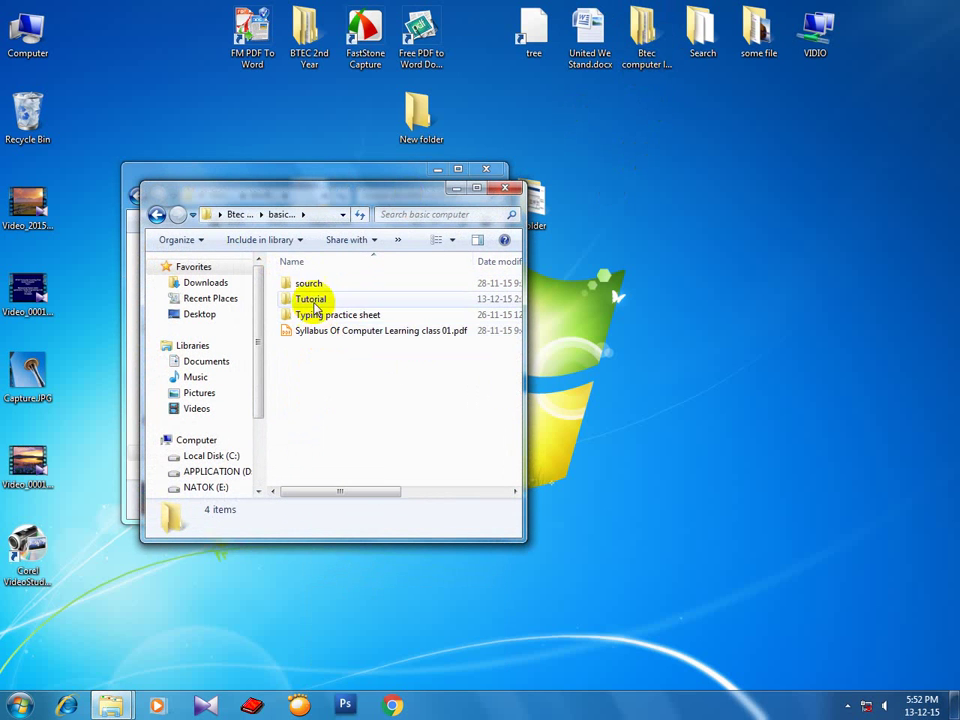
pyautogui.doubleClick(311, 284)
pyautogui.rightClick(495, 352)
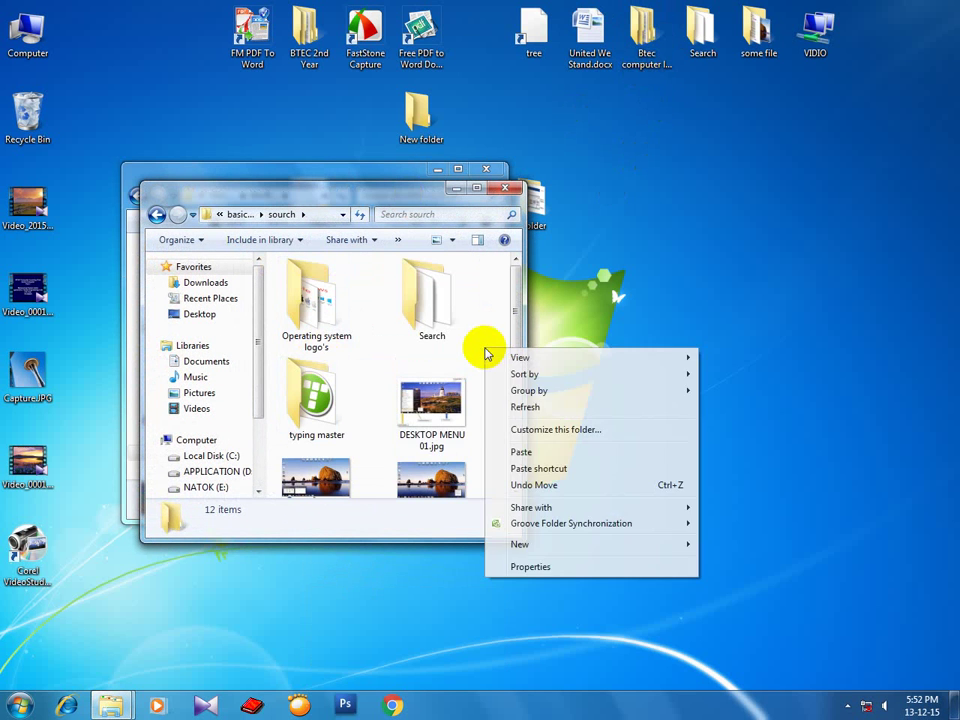
pyautogui.click(516, 452)
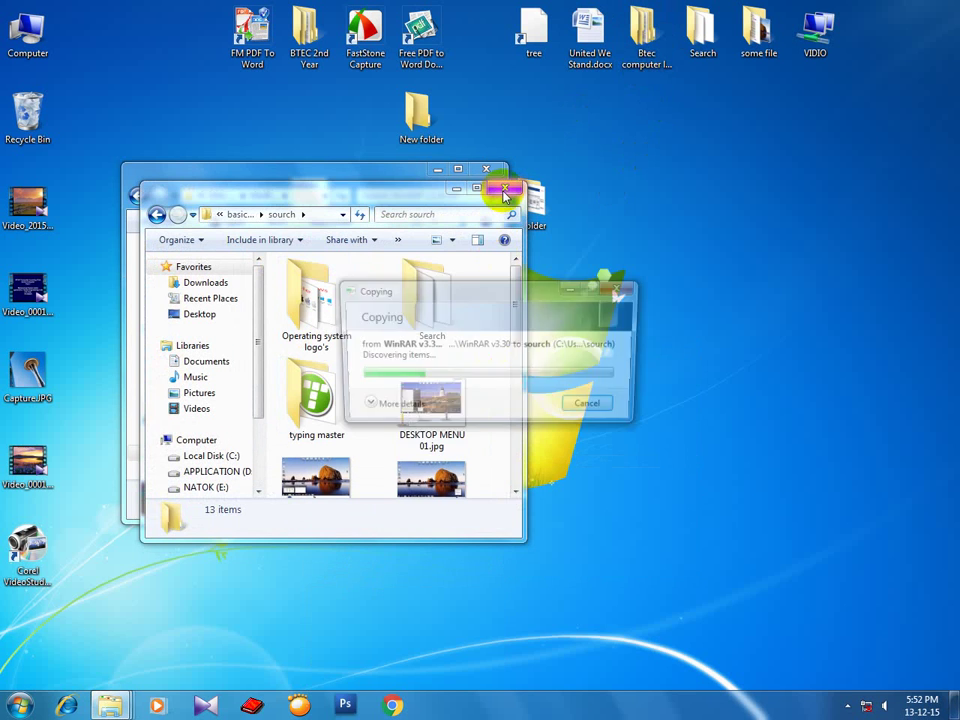
# Close the WinRAR v3.30 b4 and search folder windows.
pyautogui.moveTo(414, 198); pyautogui.dragTo(836, 137)
pyautogui.moveTo(372, 190); pyautogui.dragTo(314, 167)
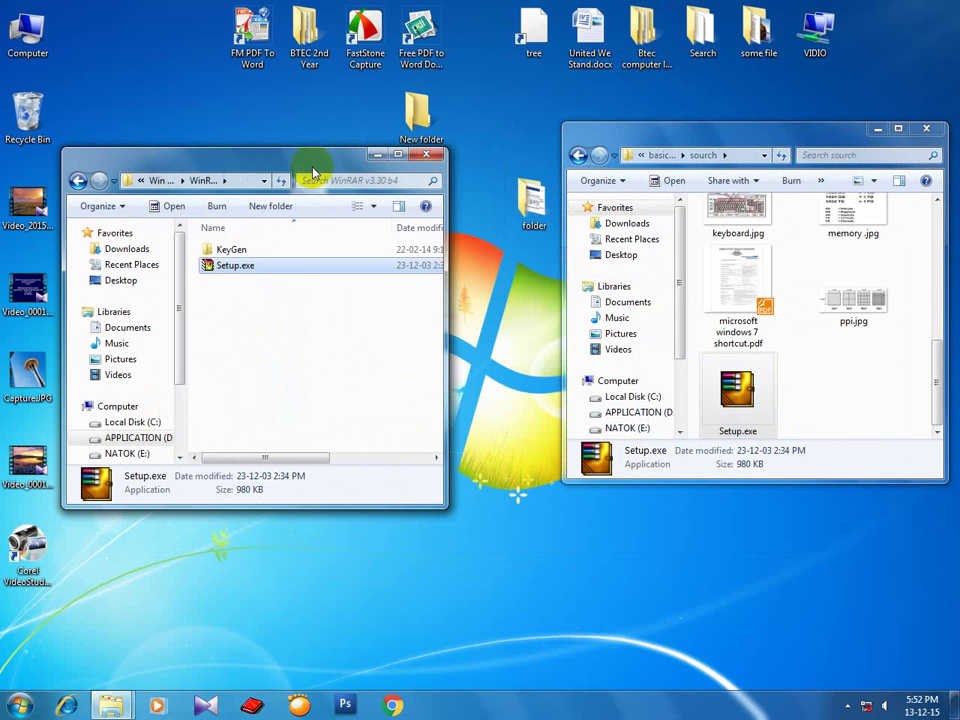
pyautogui.click(429, 147)
pyautogui.click(924, 131)
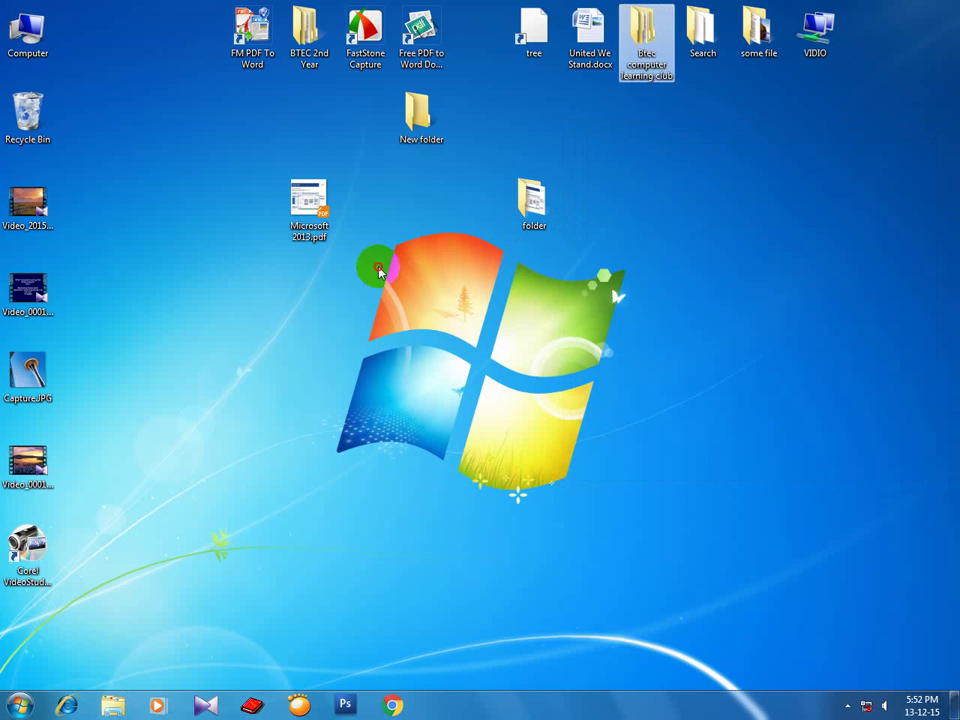
# Refresh the desktop icons a few times.
pyautogui.rightClick(454, 279)
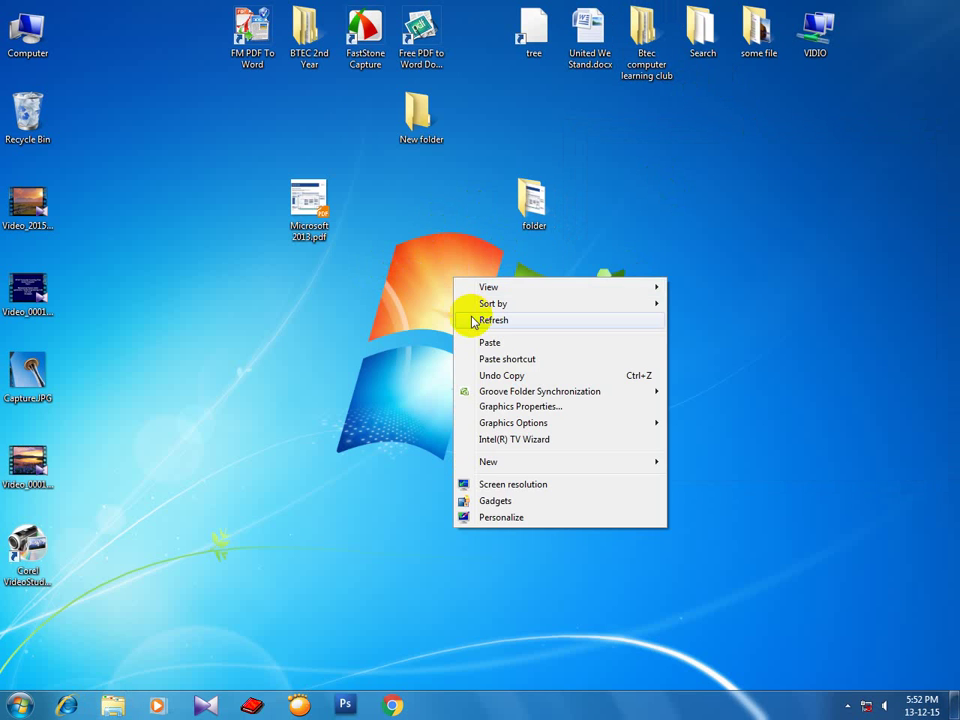
pyautogui.click(476, 321)
pyautogui.rightClick(434, 268)
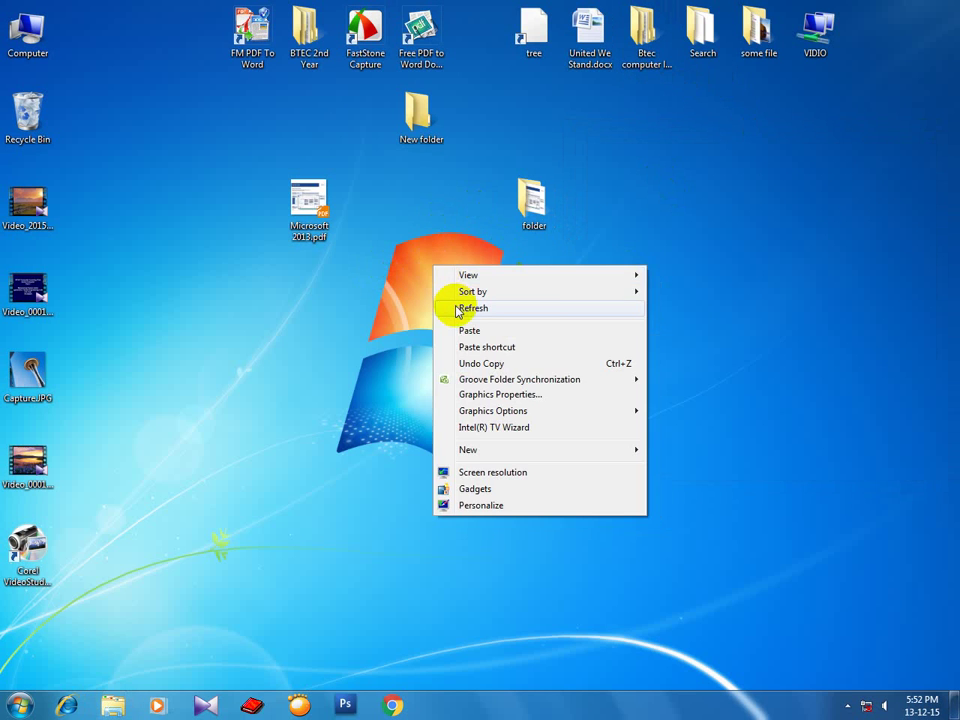
pyautogui.click(456, 310)
pyautogui.rightClick(439, 274)
pyautogui.click(455, 315)
# Add Microsoft 2013.pdf to Microsoft 2013.rar and place the archive just left of the PDF.
pyautogui.rightClick(316, 208)
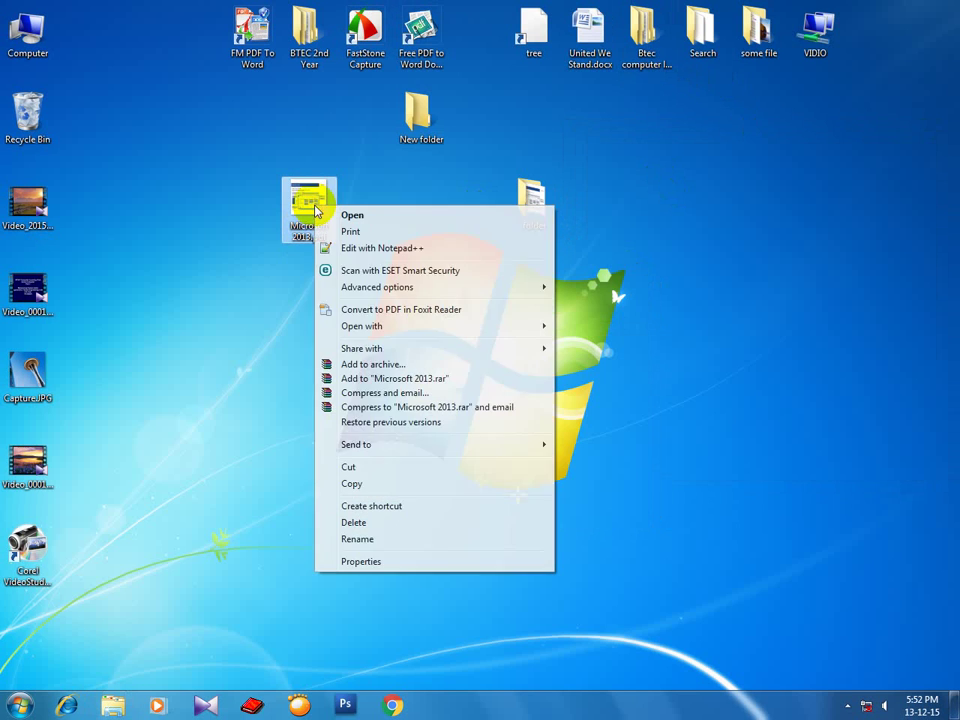
pyautogui.click(366, 378)
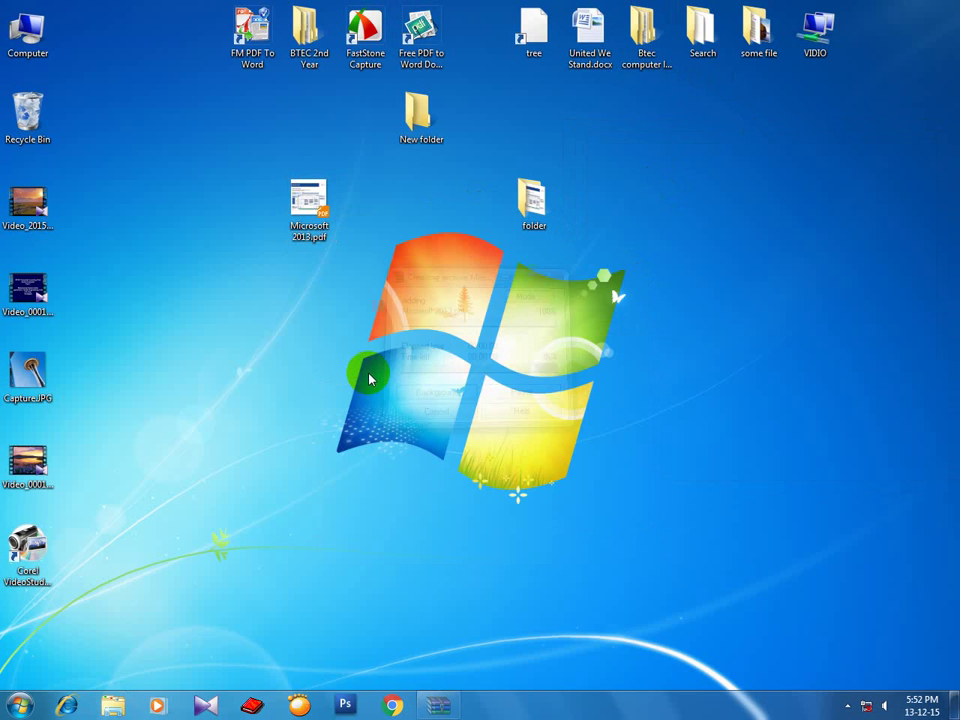
pyautogui.click(339, 490)
pyautogui.moveTo(27, 628); pyautogui.dragTo(386, 220)
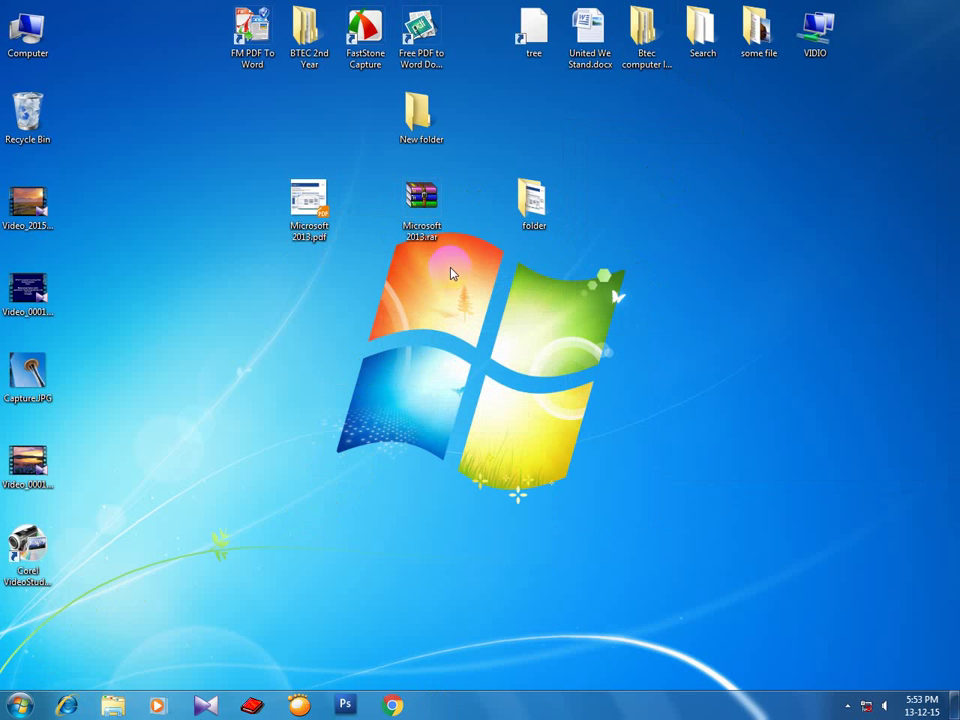
pyautogui.moveTo(428, 242); pyautogui.dragTo(203, 242)
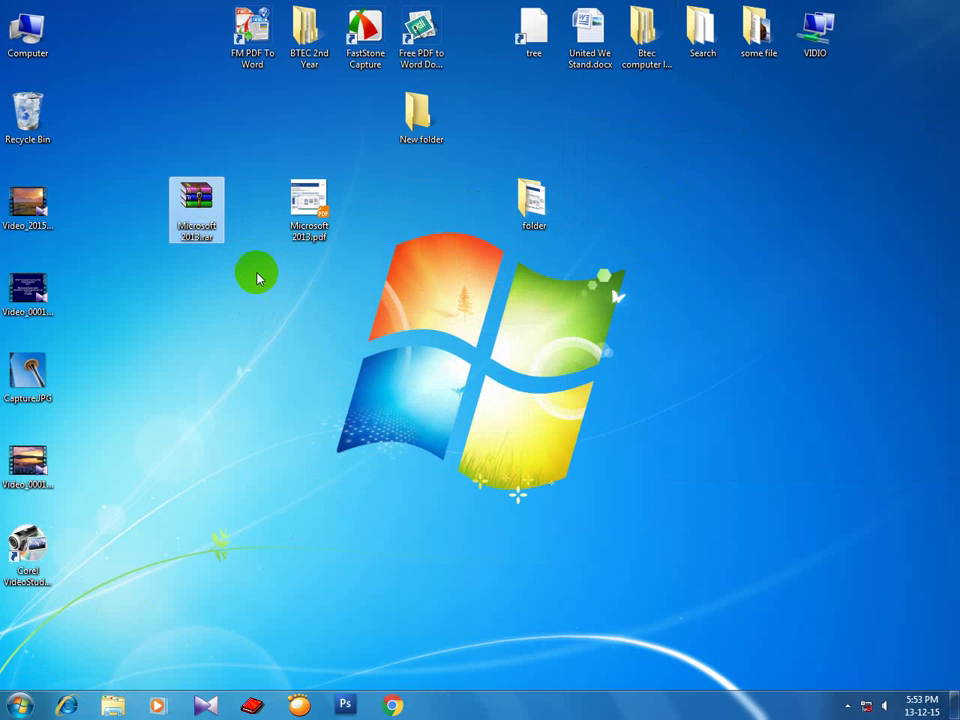
# Open Microsoft 2013.rar to view its contents and dismiss the WinRAR registration reminder.
pyautogui.doubleClick(197, 212)
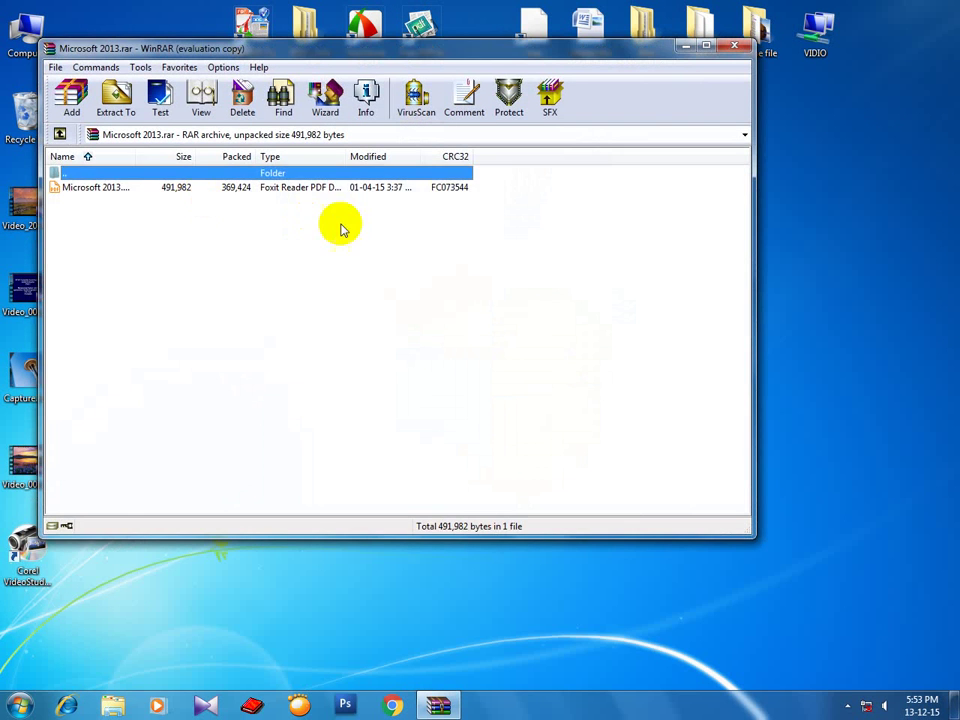
pyautogui.click(86, 188)
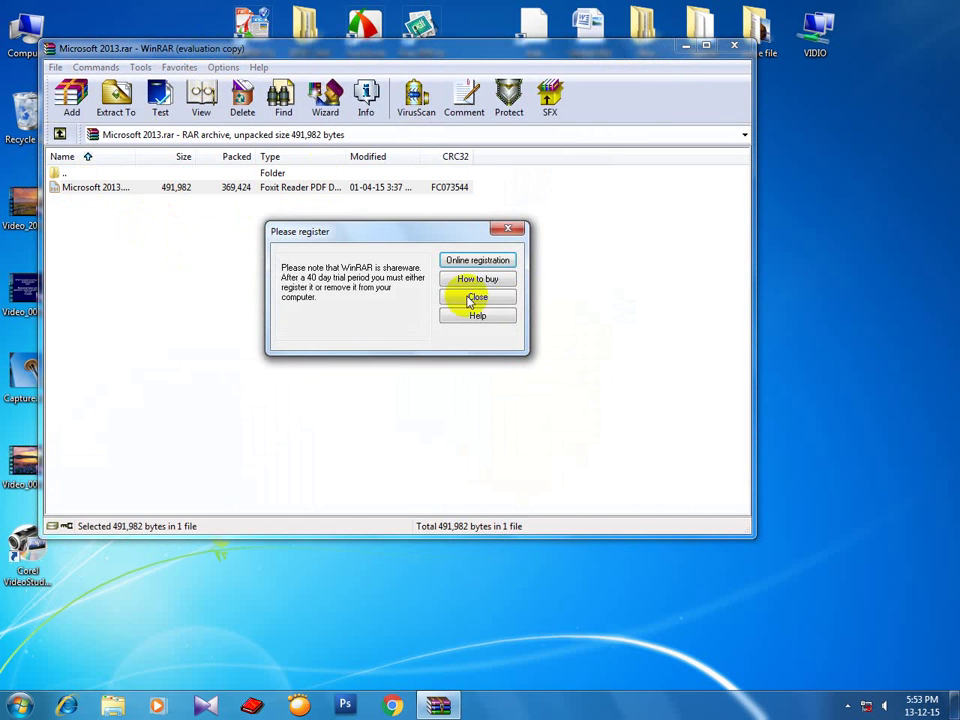
pyautogui.click(474, 298)
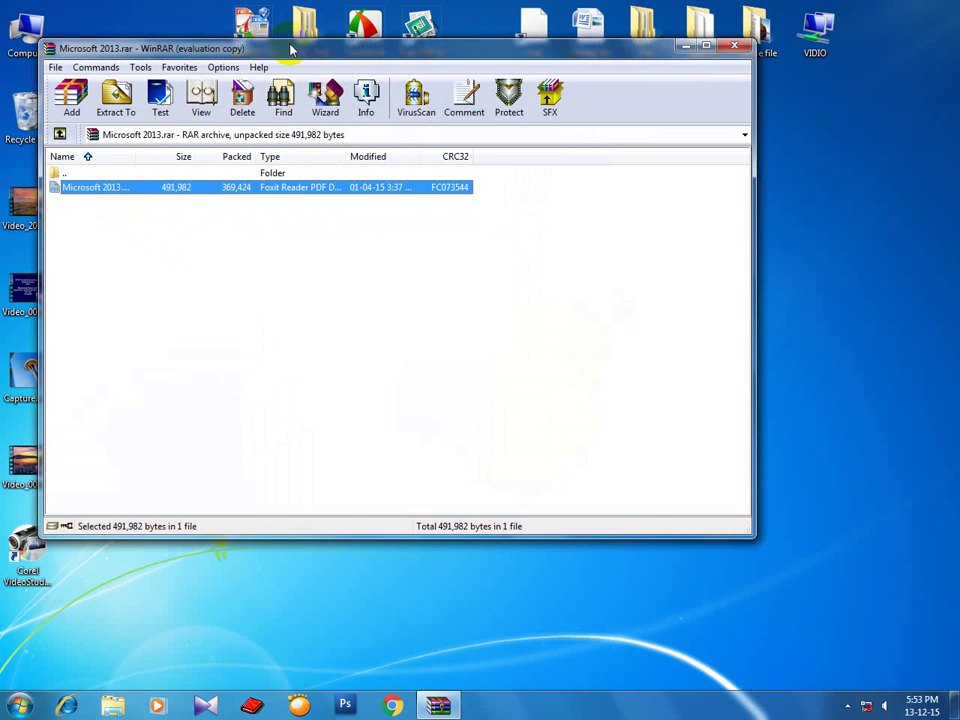
pyautogui.moveTo(290, 50); pyautogui.dragTo(422, 107)
pyautogui.click(865, 104)
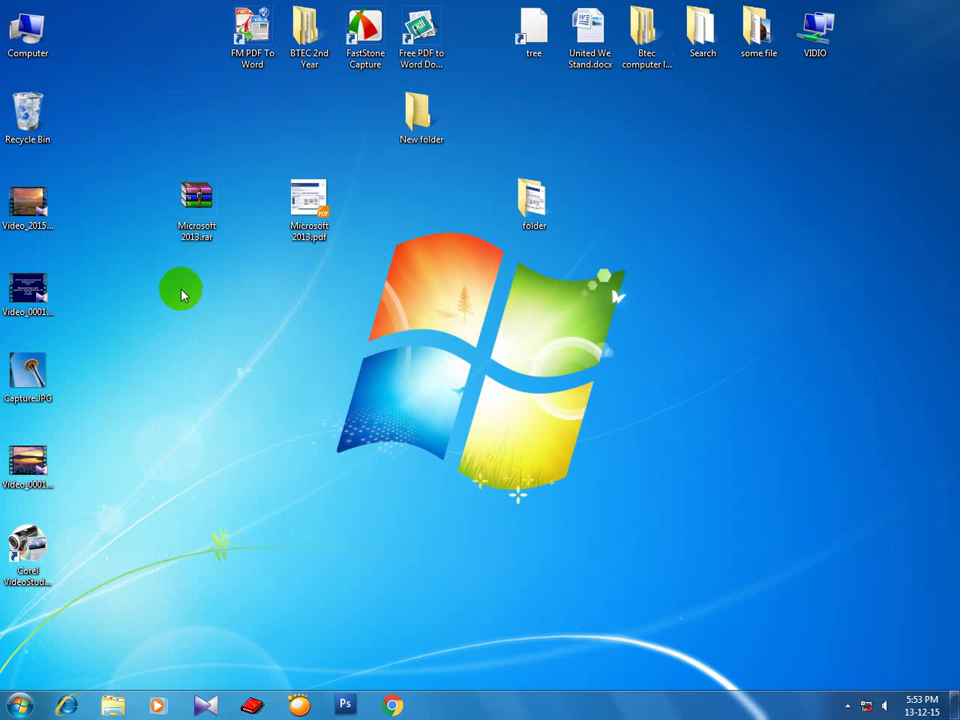
pyautogui.click(188, 206)
pyautogui.rightClick(182, 208)
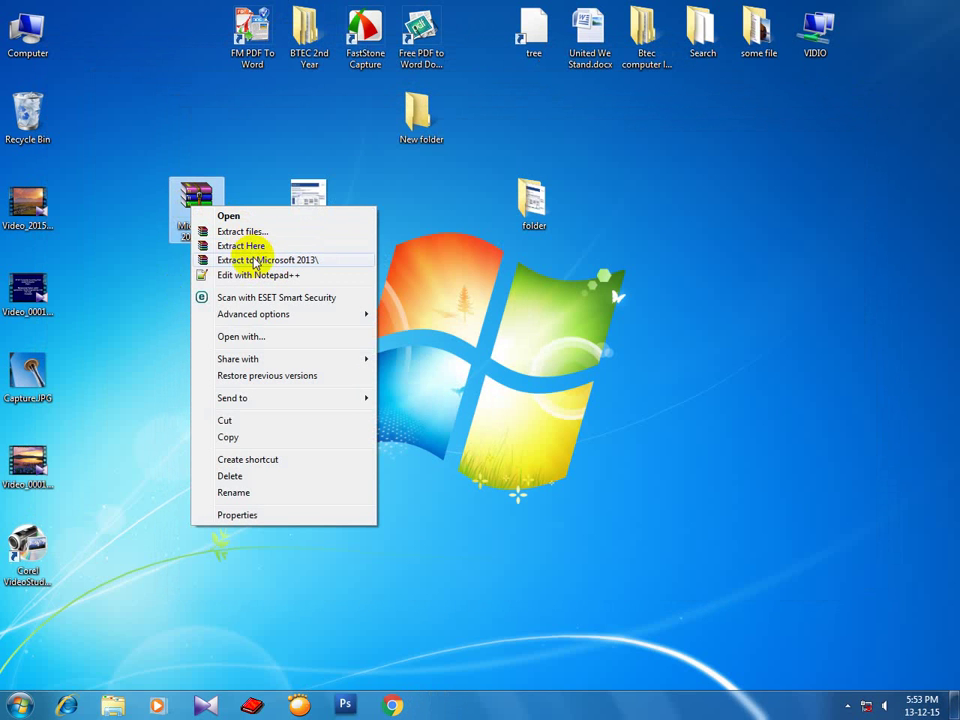
pyautogui.click(255, 261)
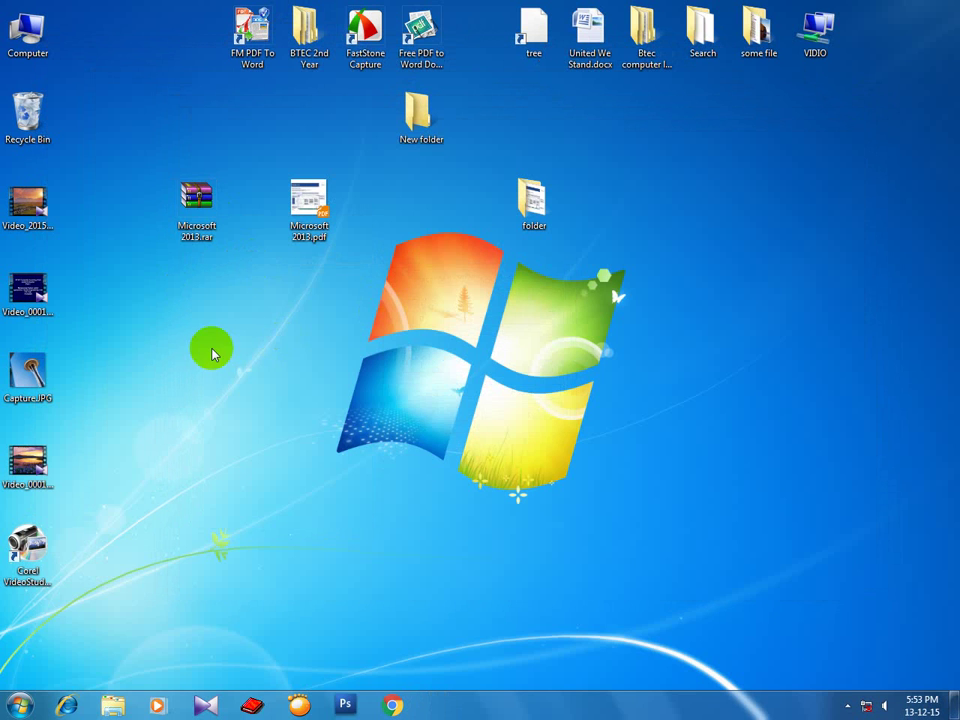
pyautogui.rightClick(226, 310)
pyautogui.click(26, 632)
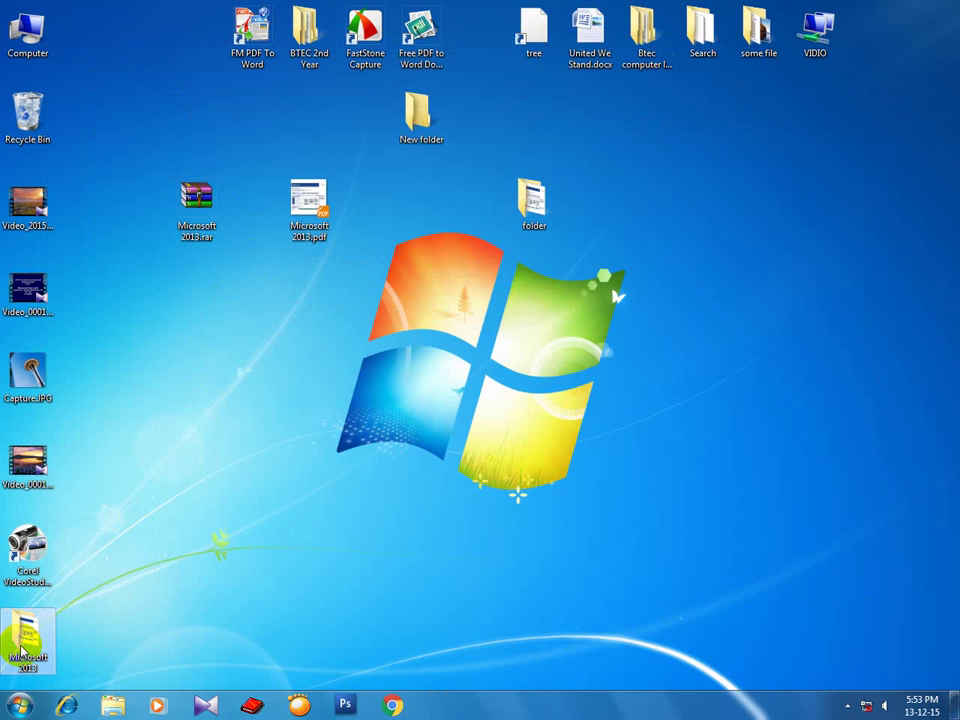
pyautogui.doubleClick(26, 632)
pyautogui.click(241, 257)
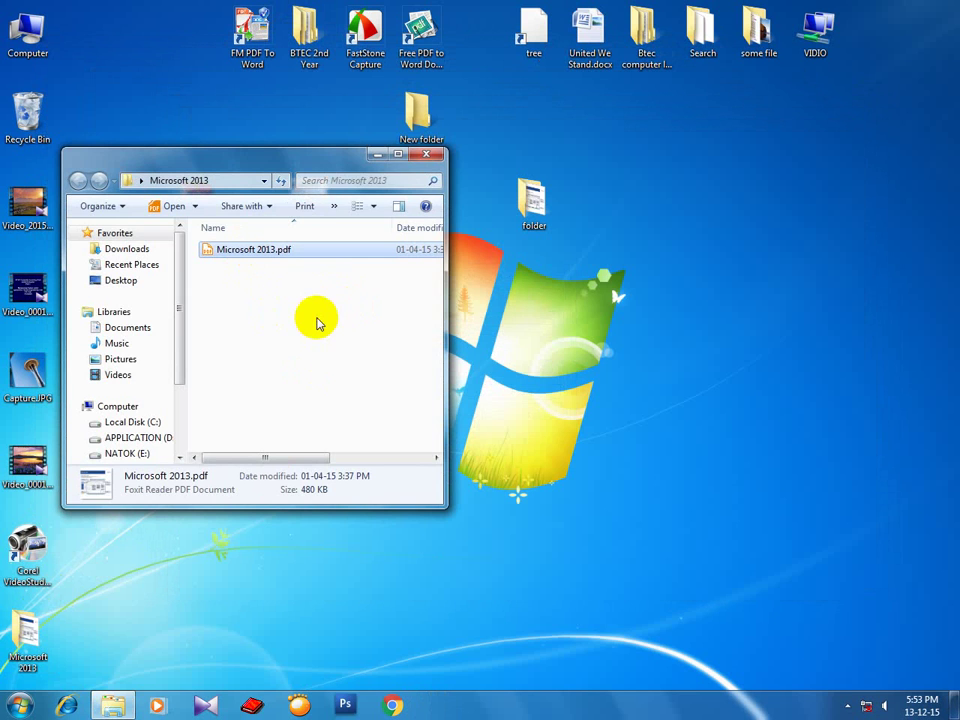
pyautogui.click(426, 154)
pyautogui.rightClick(241, 332)
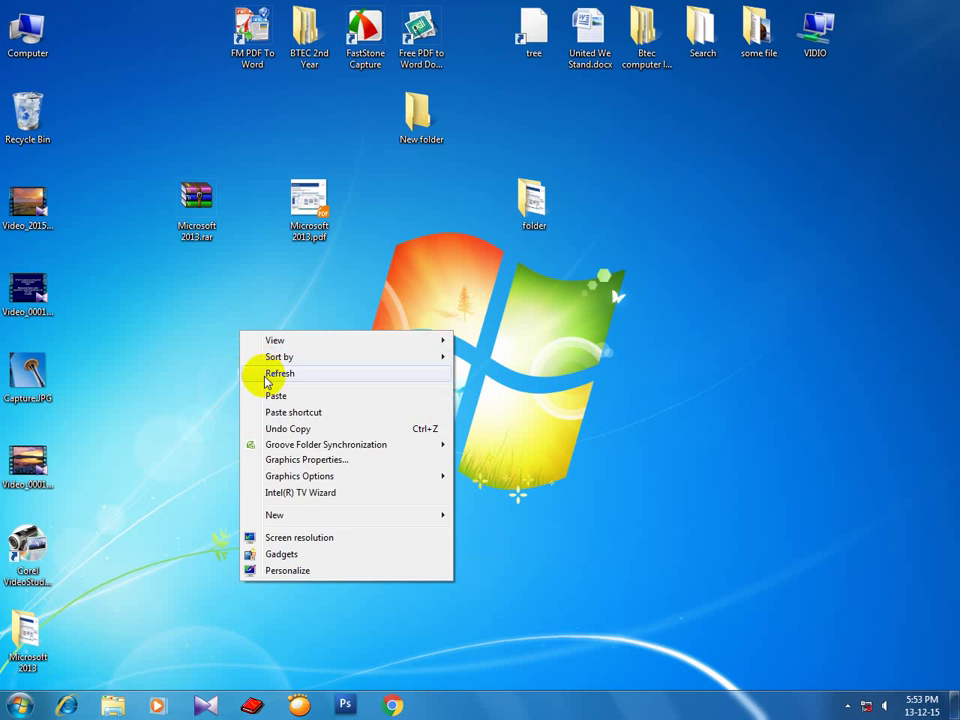
pyautogui.click(279, 373)
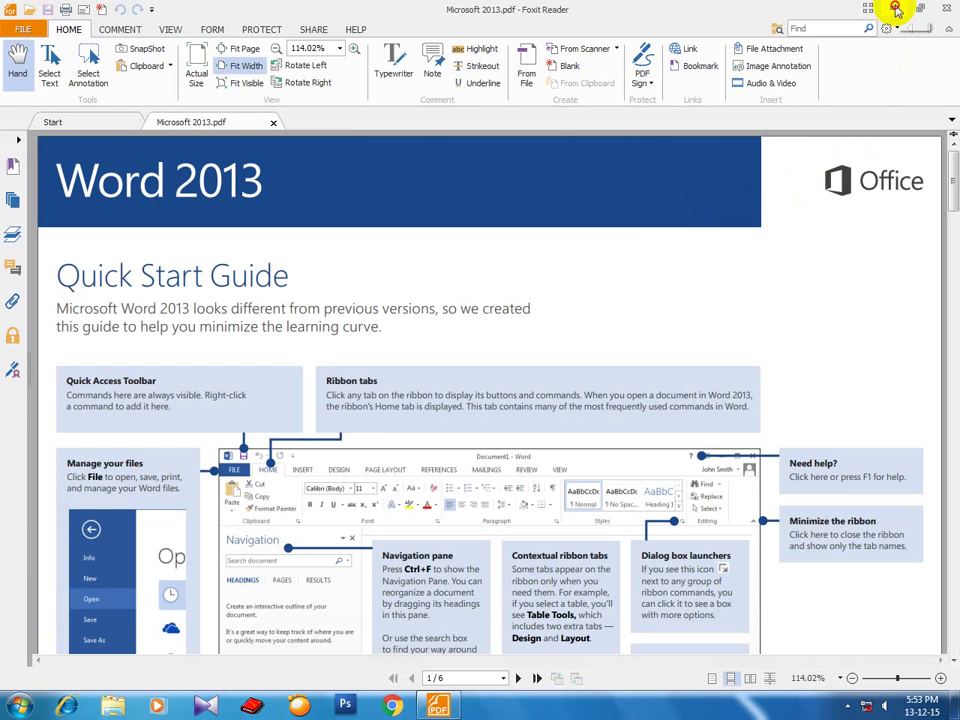
pyautogui.click(897, 10)
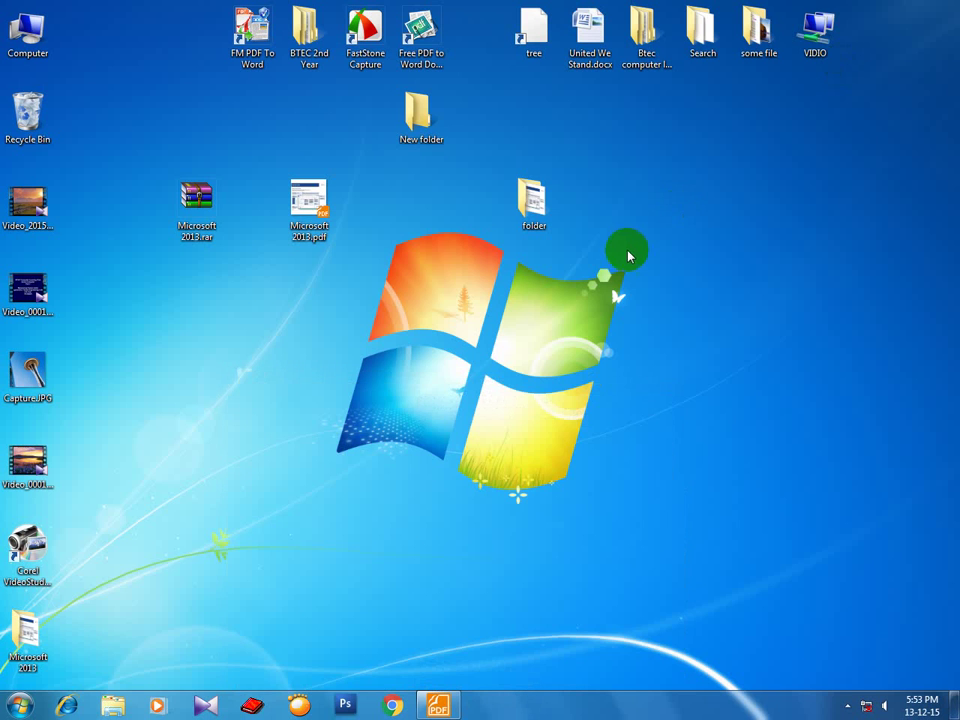
pyautogui.rightClick(603, 204)
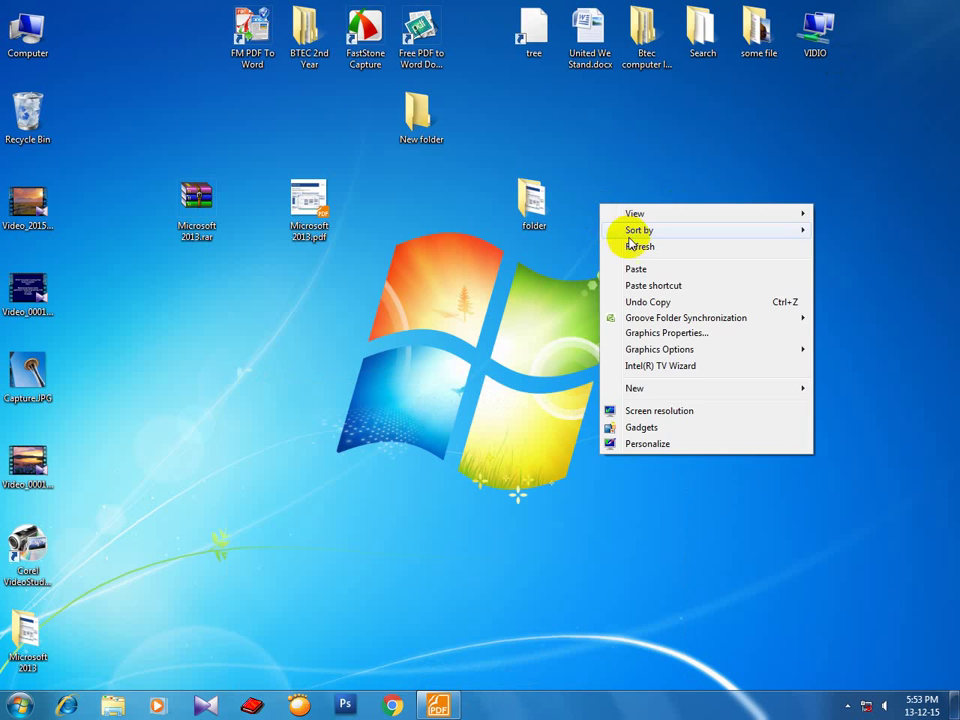
pyautogui.click(626, 242)
pyautogui.rightClick(614, 189)
pyautogui.click(631, 232)
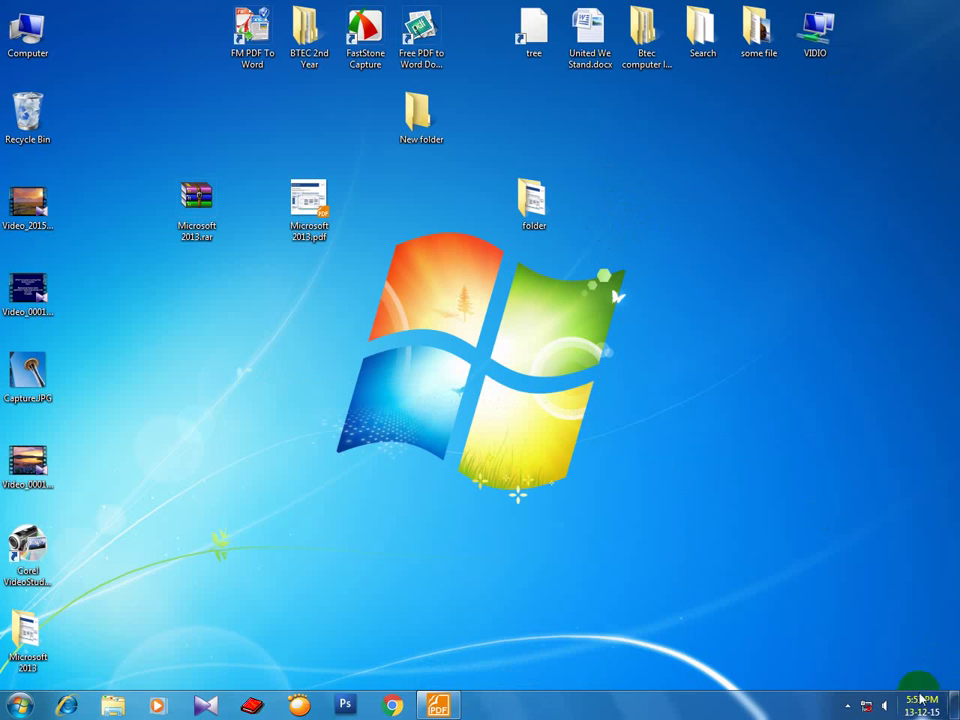
pyautogui.moveTo(919, 711)
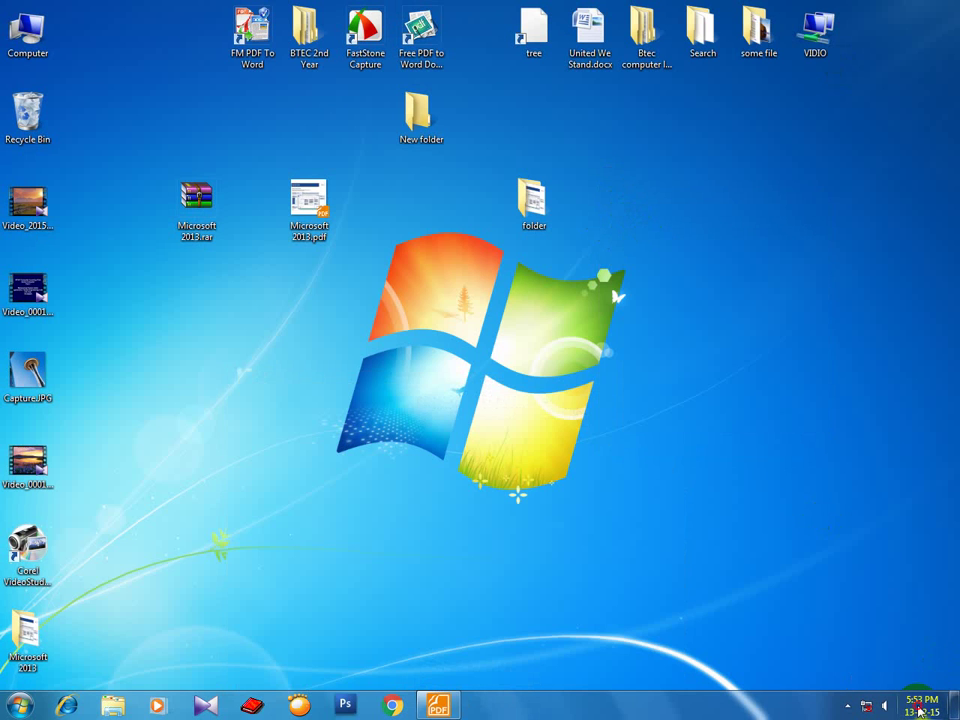
pyautogui.click(919, 709)
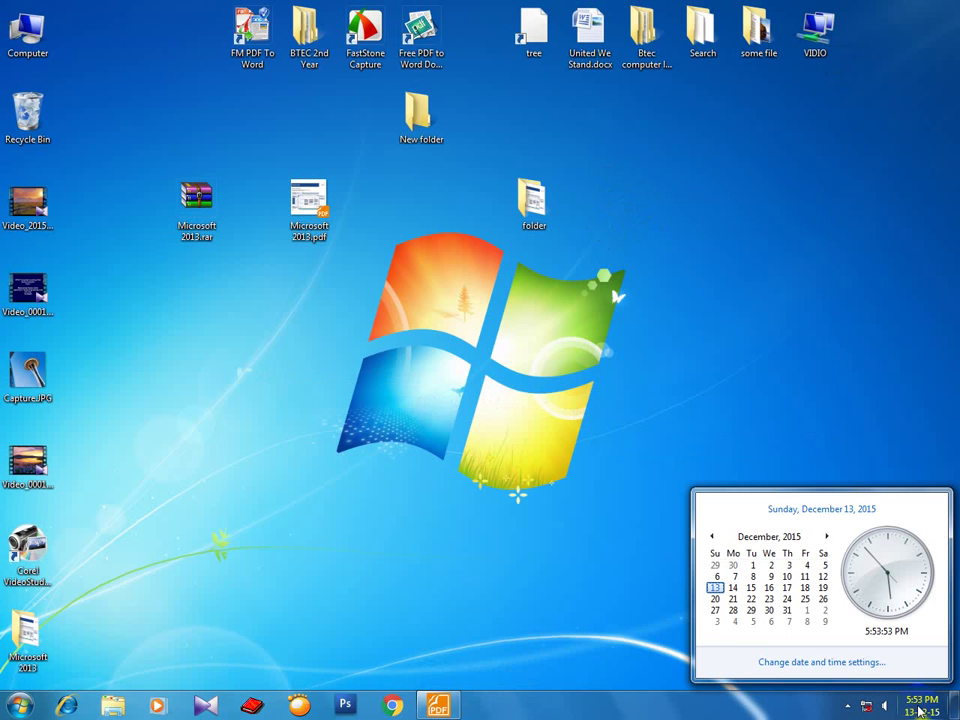
pyautogui.click(835, 662)
pyautogui.click(476, 155)
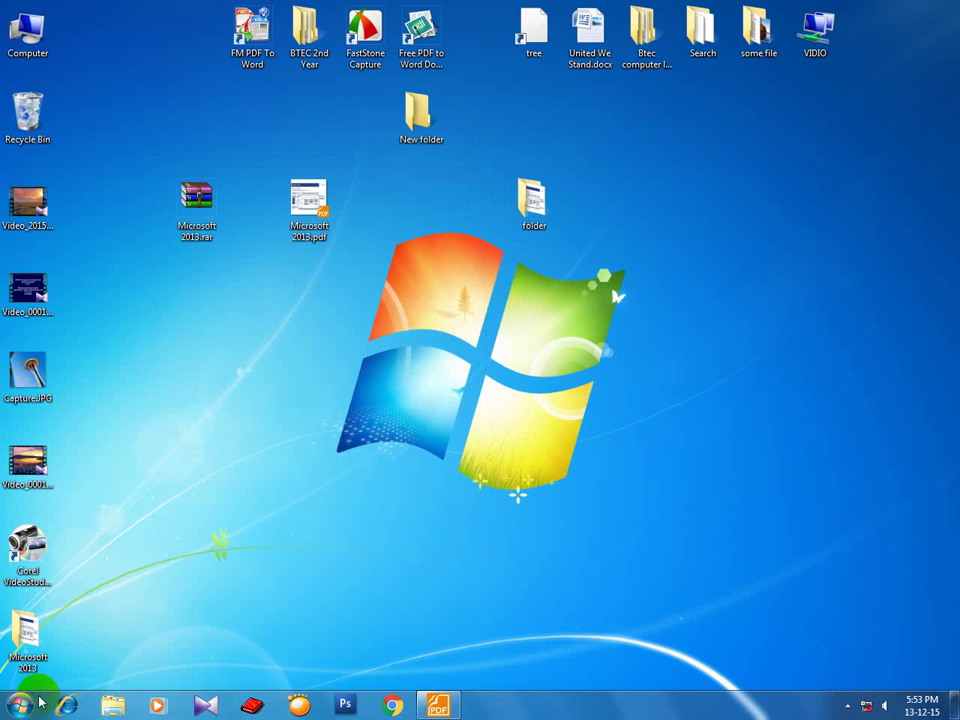
pyautogui.click(22, 705)
pyautogui.click(236, 313)
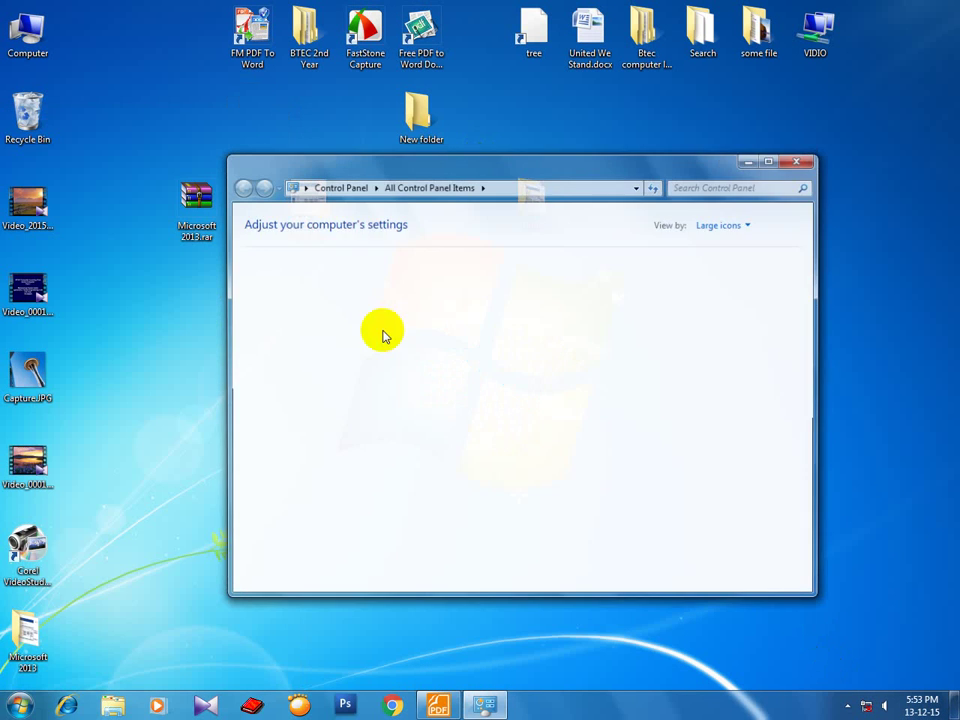
pyautogui.click(767, 161)
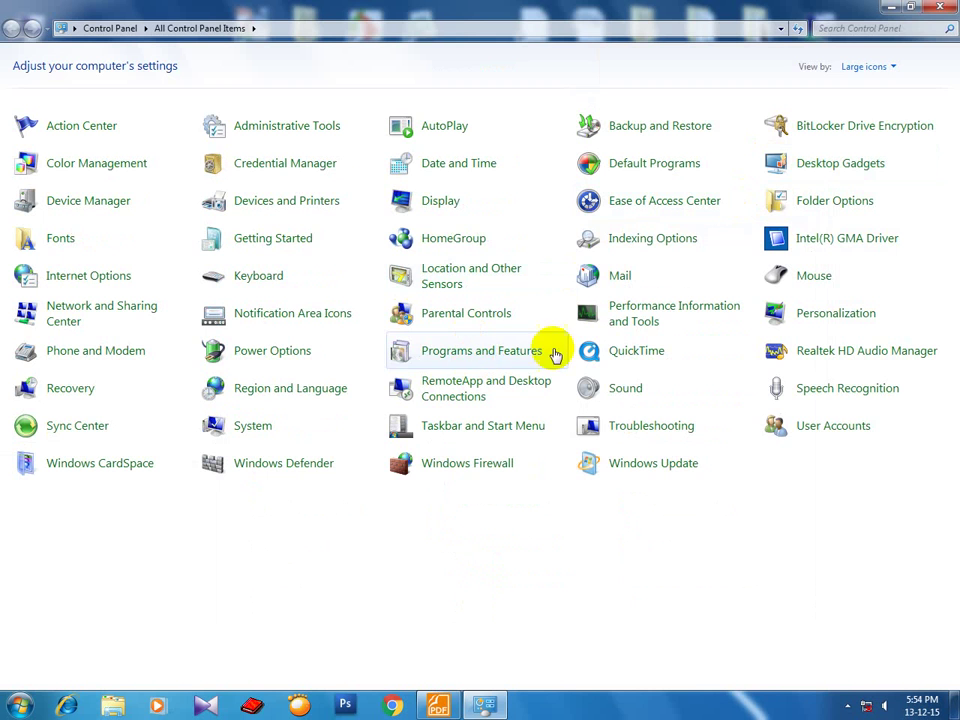
pyautogui.click(868, 67)
pyautogui.click(870, 86)
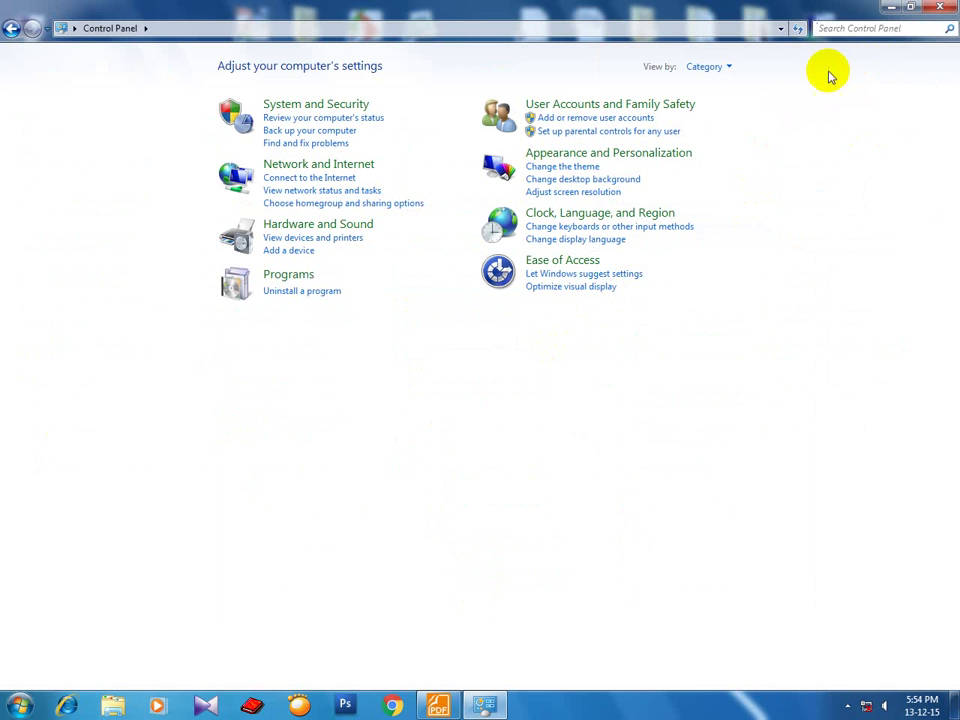
pyautogui.click(707, 66)
pyautogui.click(735, 106)
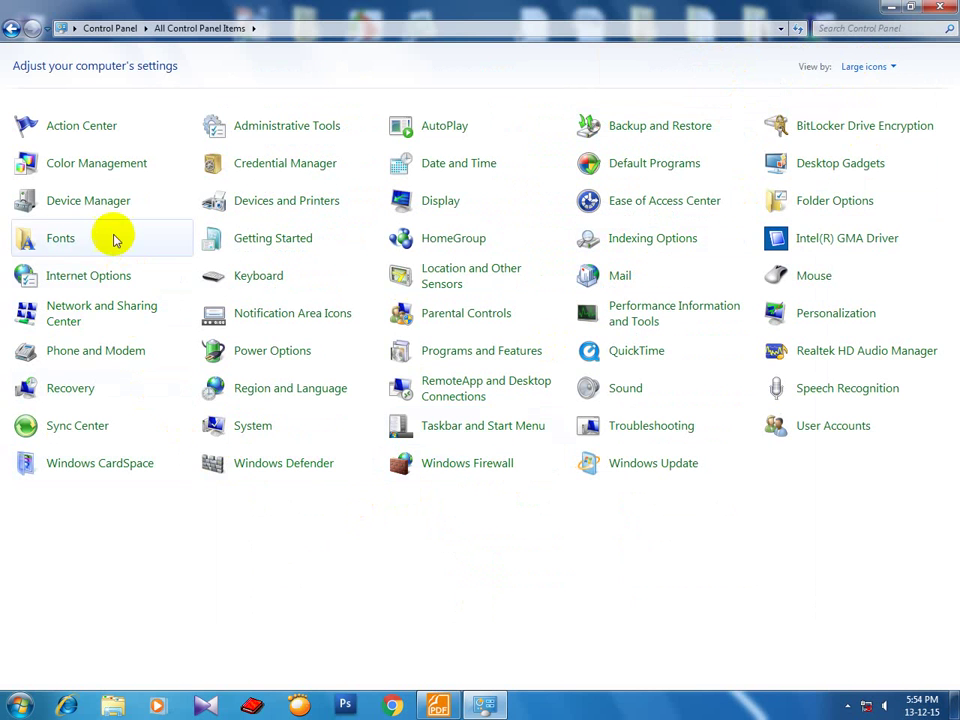
pyautogui.click(450, 166)
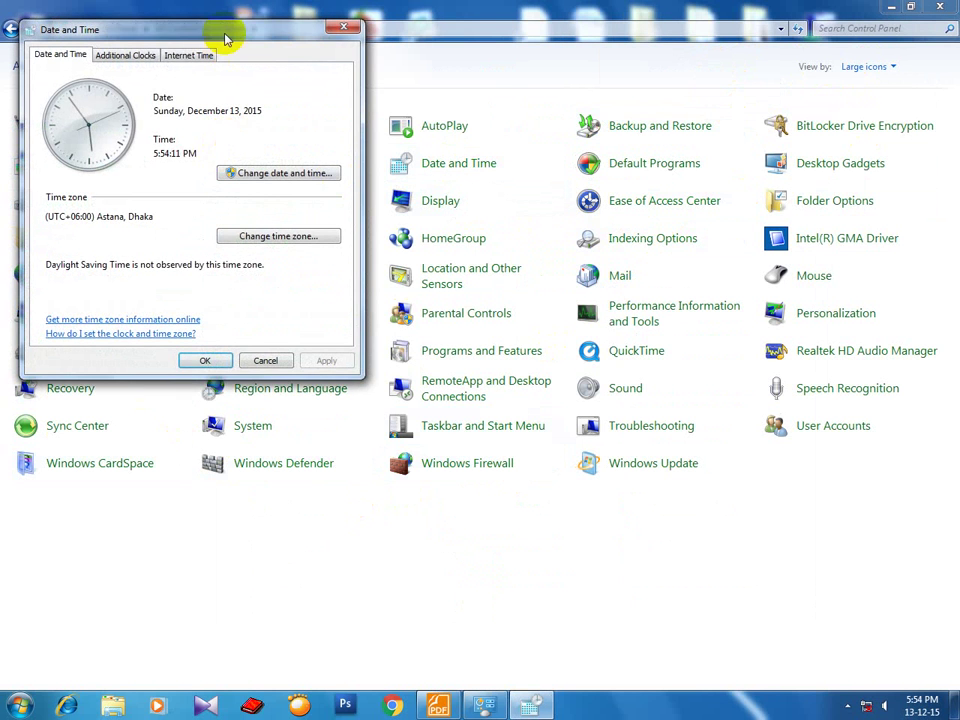
pyautogui.moveTo(225, 32); pyautogui.dragTo(362, 80)
pyautogui.click(386, 215)
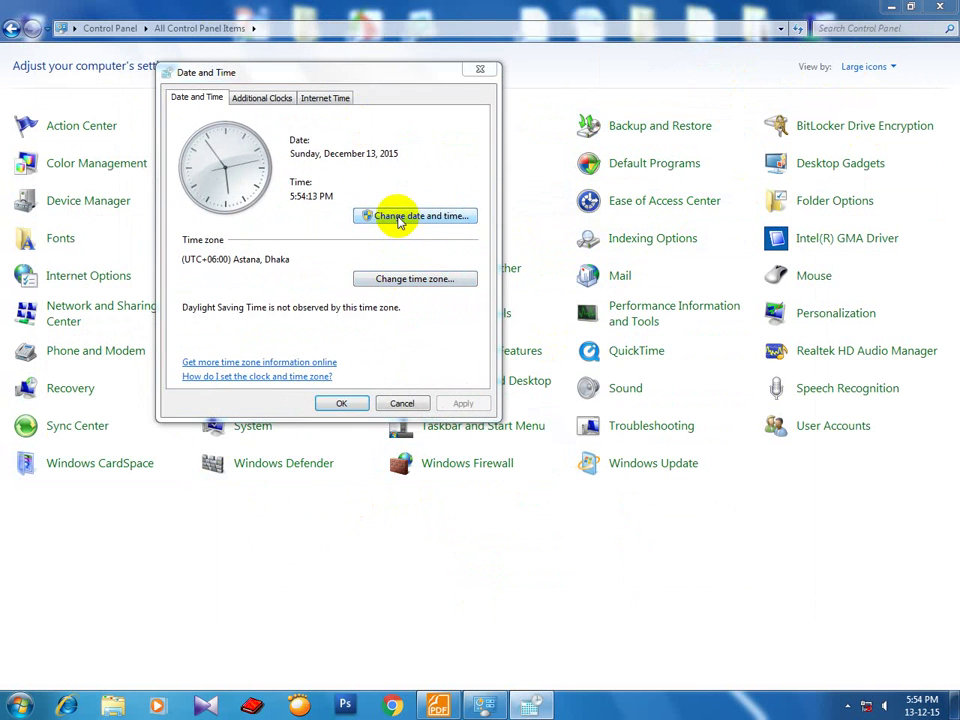
pyautogui.click(381, 268)
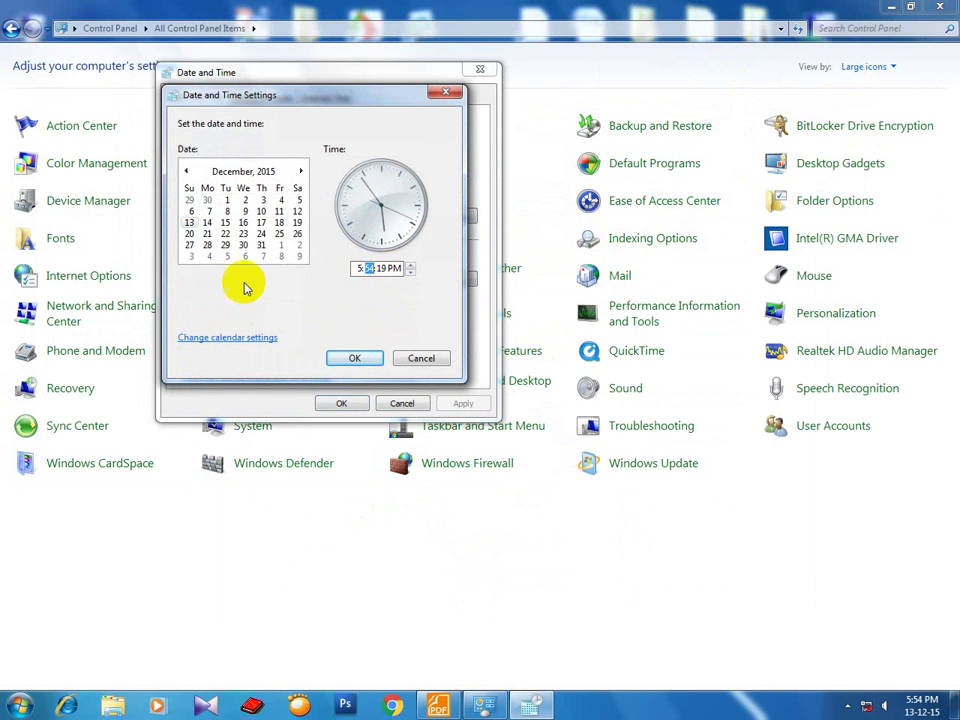
pyautogui.click(210, 340)
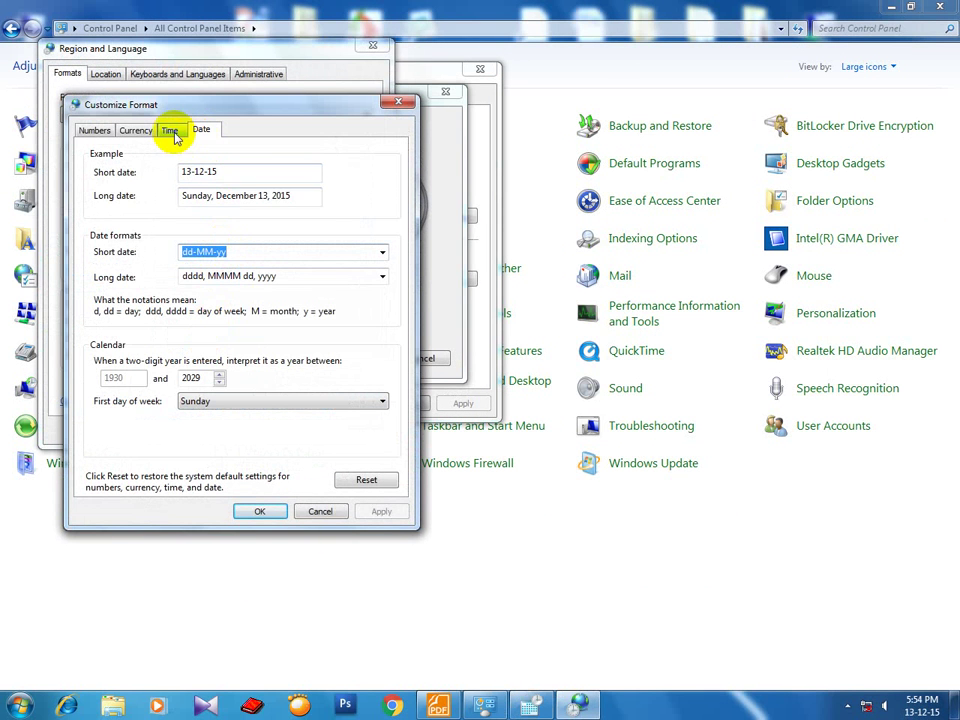
pyautogui.click(200, 174)
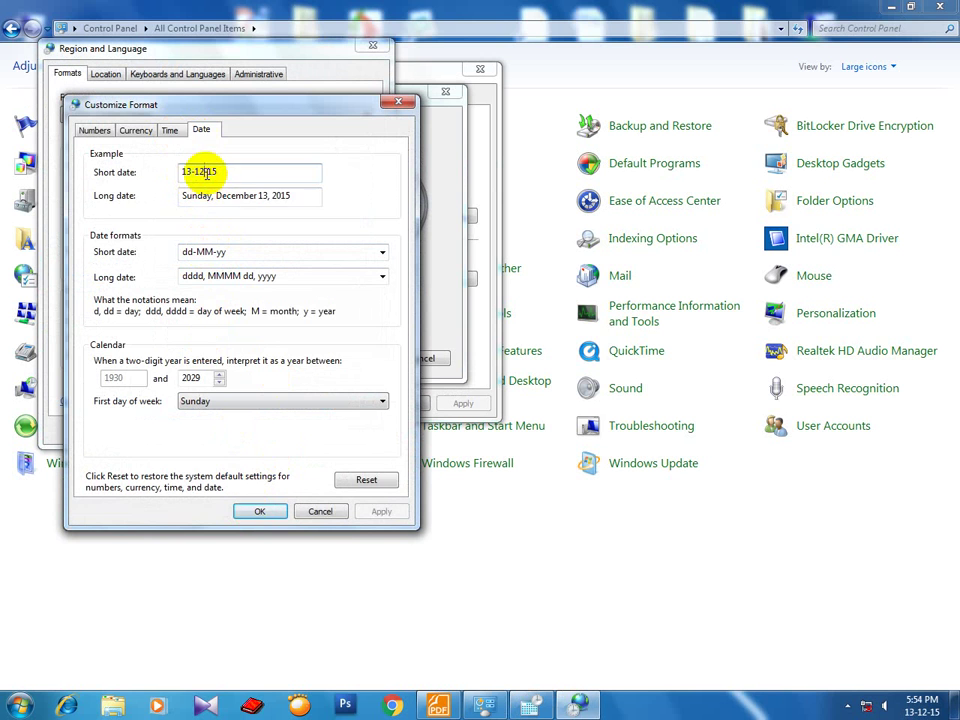
pyautogui.click(322, 511)
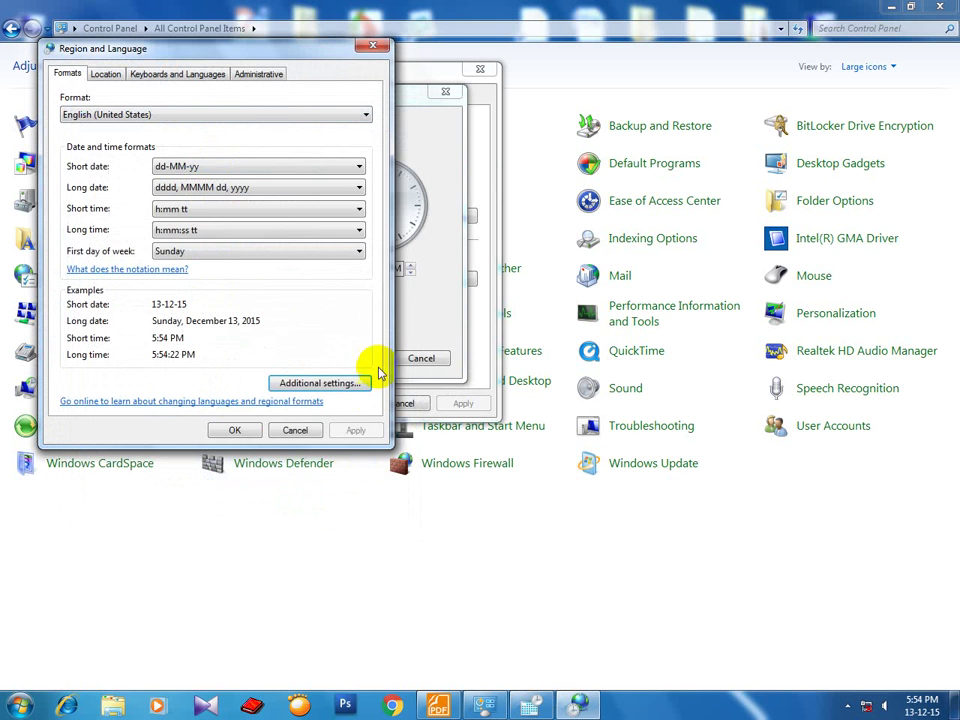
pyautogui.click(295, 430)
pyautogui.click(421, 358)
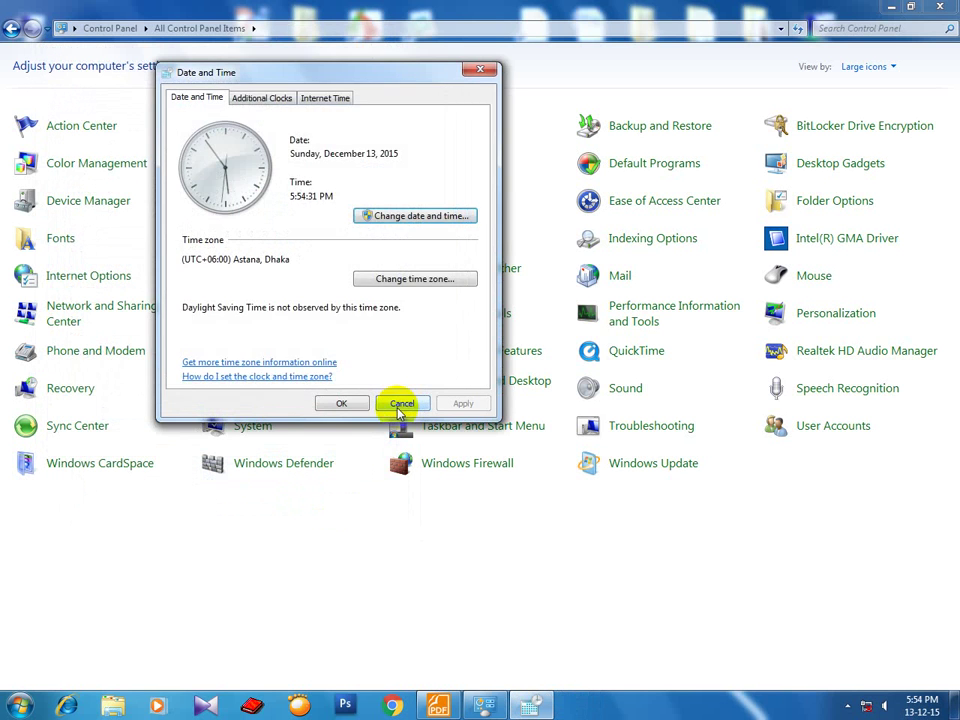
pyautogui.click(401, 404)
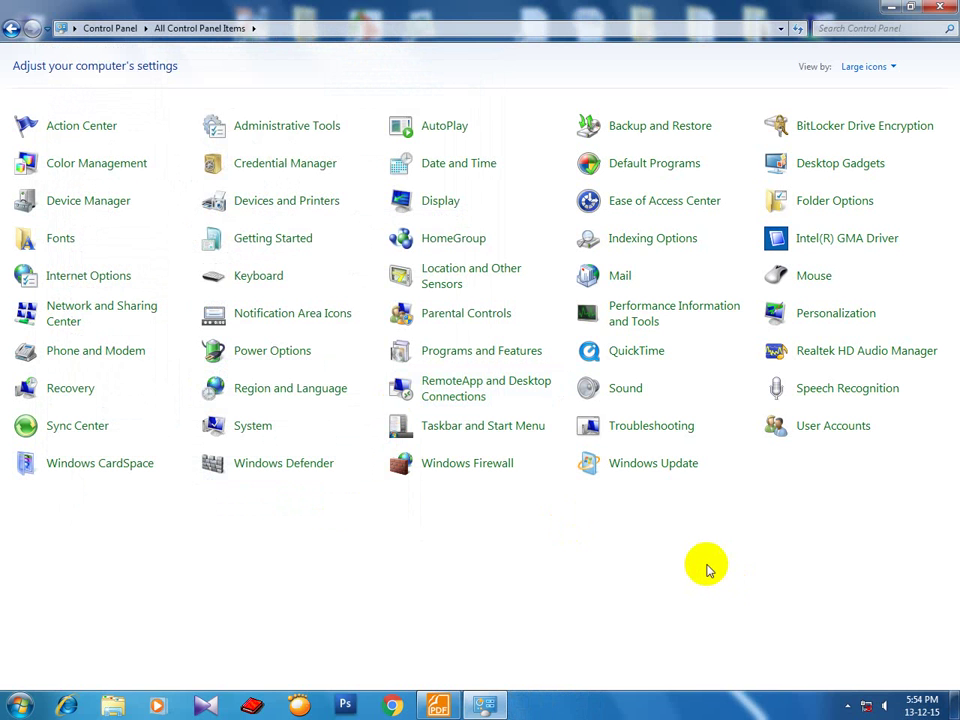
pyautogui.click(939, 7)
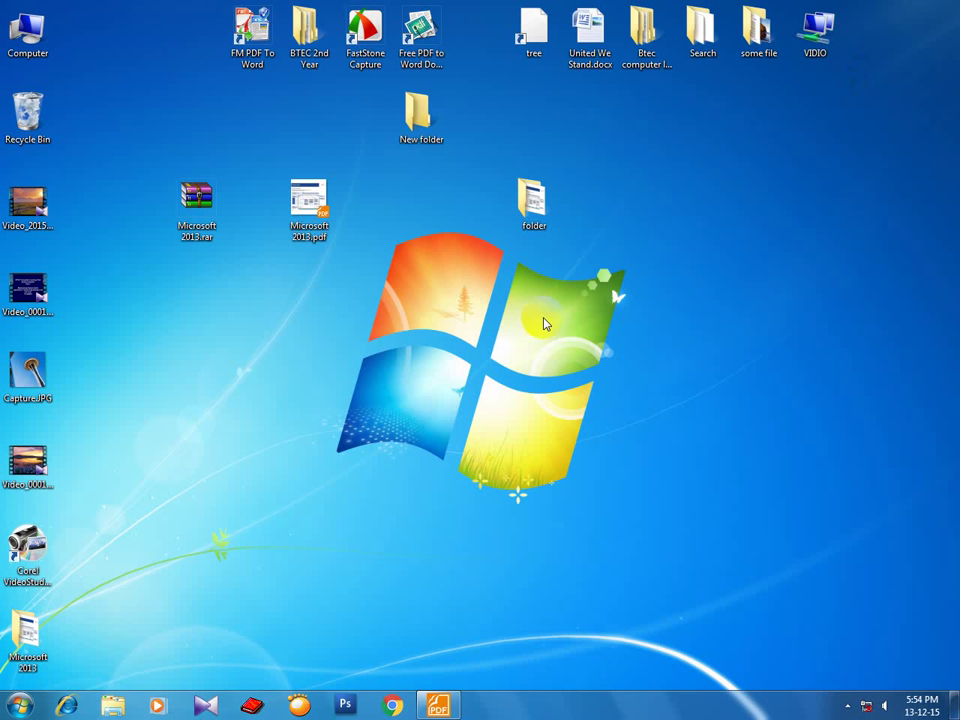
# Refresh the desktop twice, then open Control Panel from the Start menu.
pyautogui.rightClick(314, 316)
pyautogui.click(328, 350)
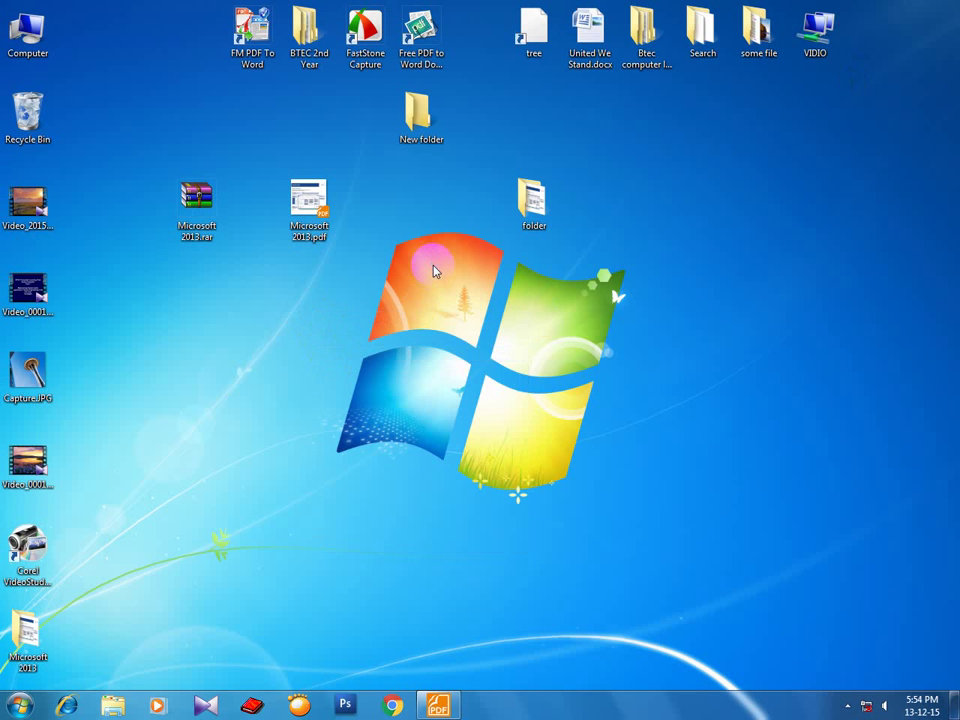
pyautogui.rightClick(435, 268)
pyautogui.click(470, 310)
pyautogui.click(20, 706)
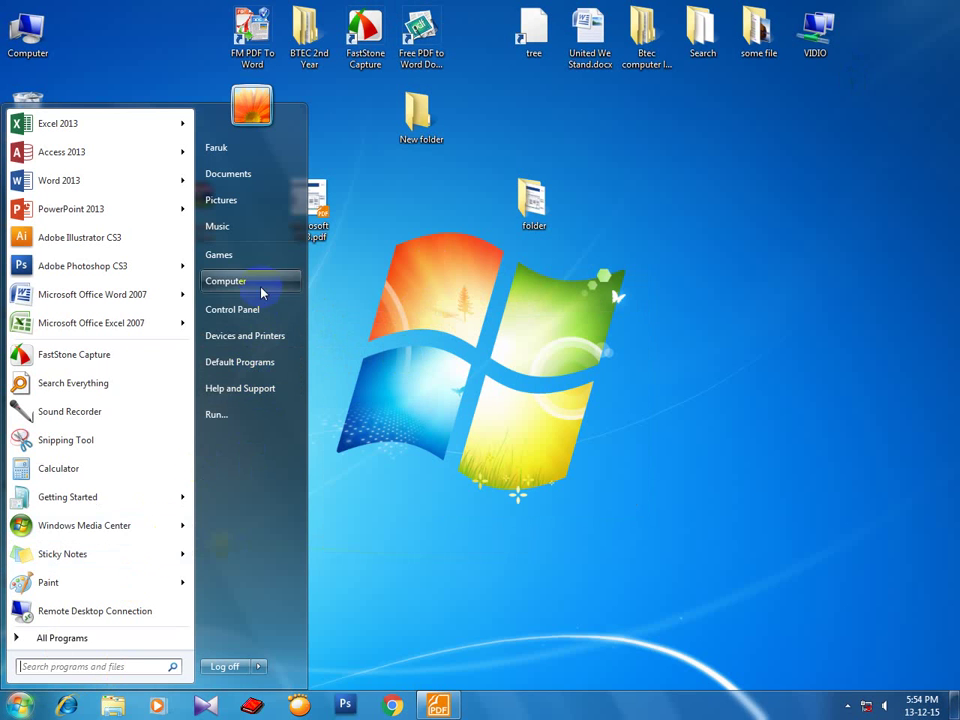
pyautogui.click(249, 318)
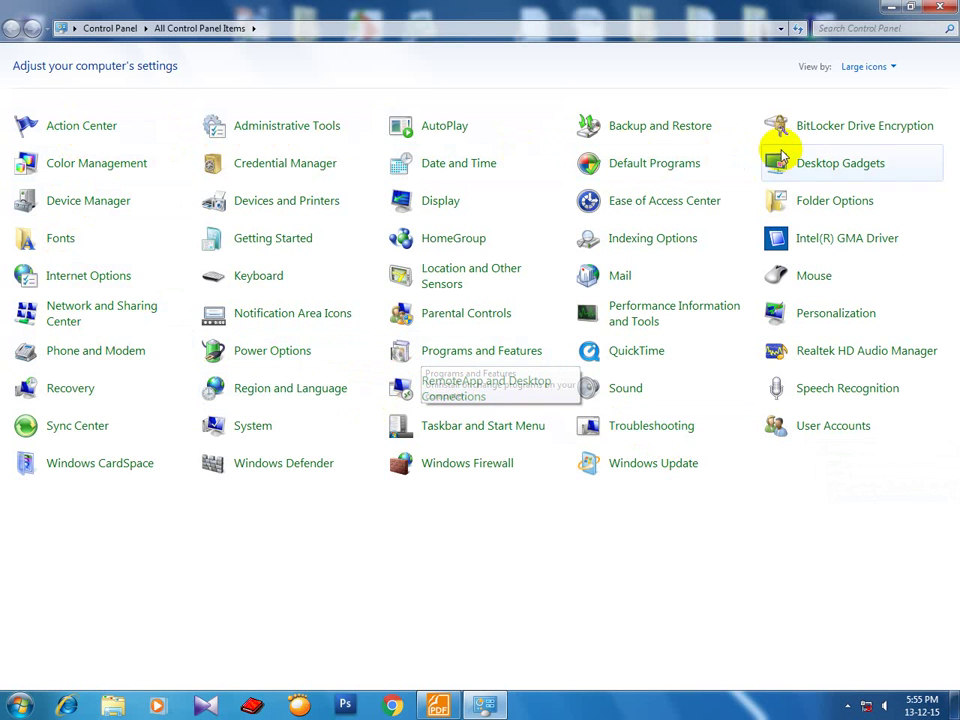
# In Mouse Properties, set the Normal Select pointer to arrow_rl.cur and apply it.
pyautogui.click(808, 280)
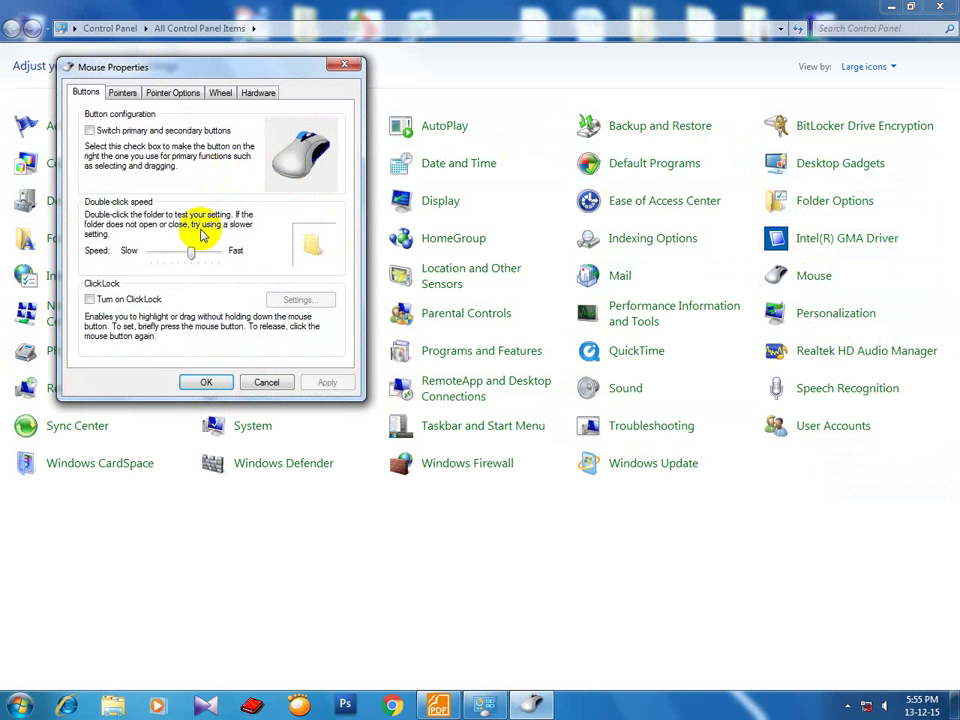
pyautogui.moveTo(190, 253); pyautogui.dragTo(207, 255)
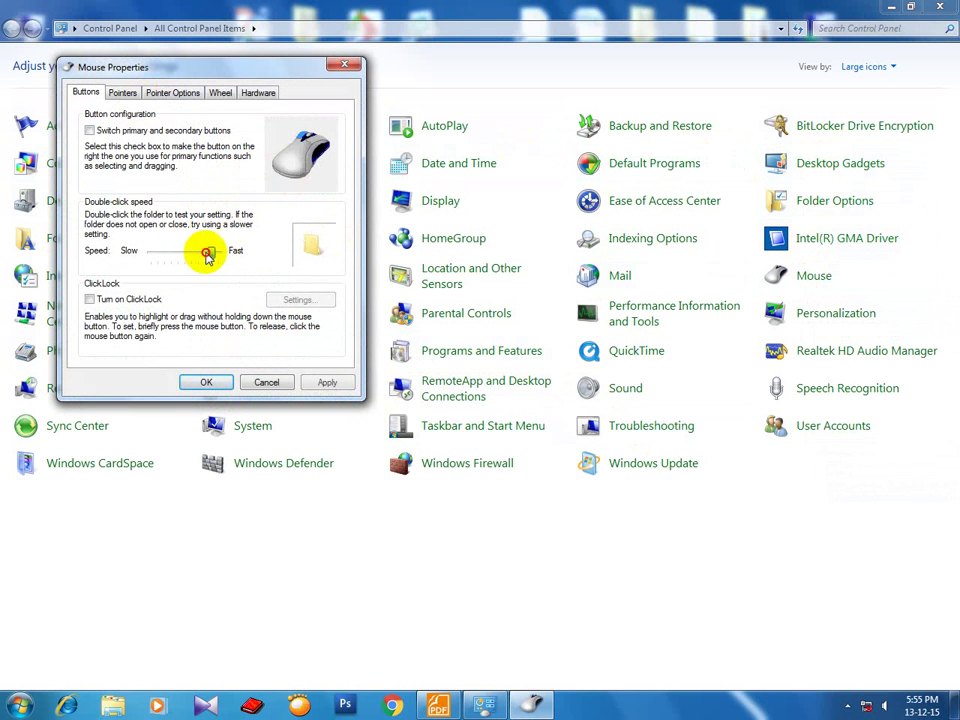
pyautogui.click(122, 92)
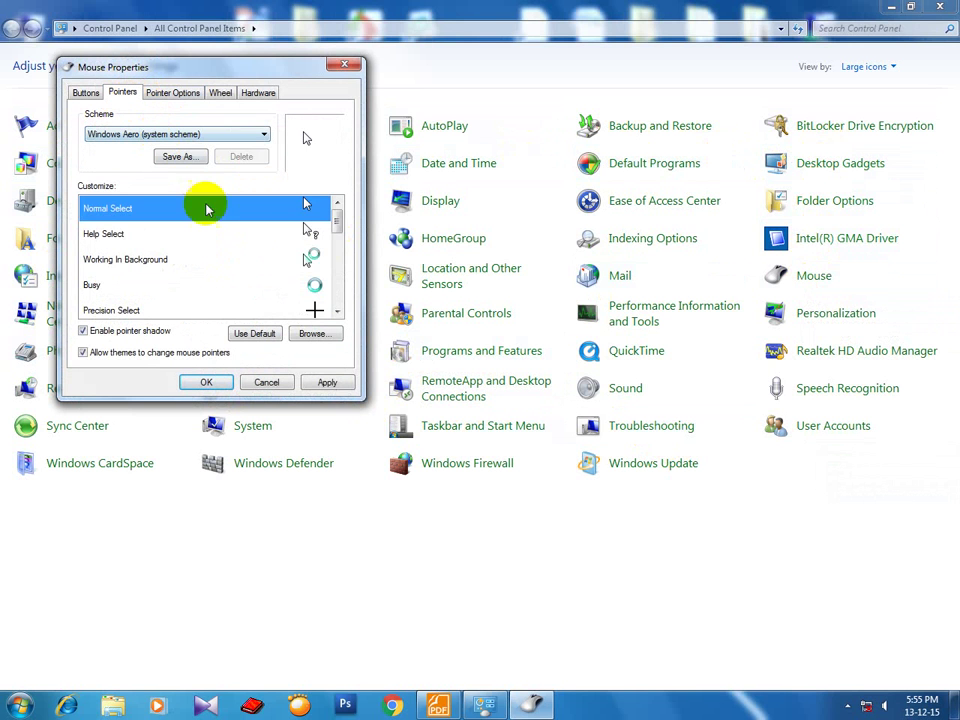
pyautogui.moveTo(335, 227)
pyautogui.mouseDown()
pyautogui.moveTo(336, 310)
pyautogui.moveTo(340, 228)
pyautogui.mouseUp()
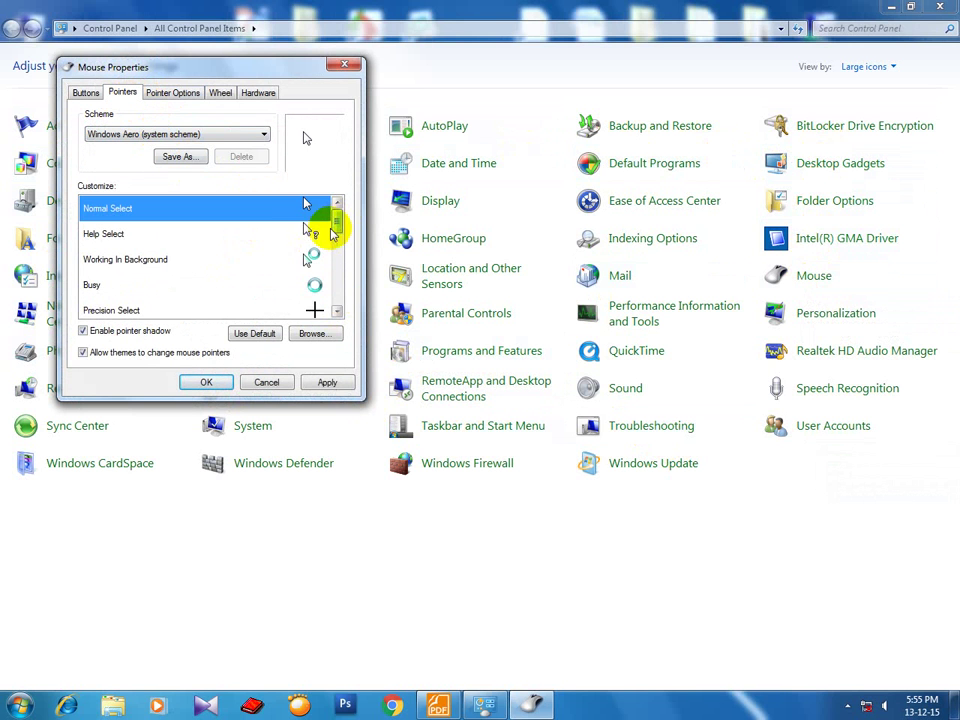
pyautogui.click(306, 334)
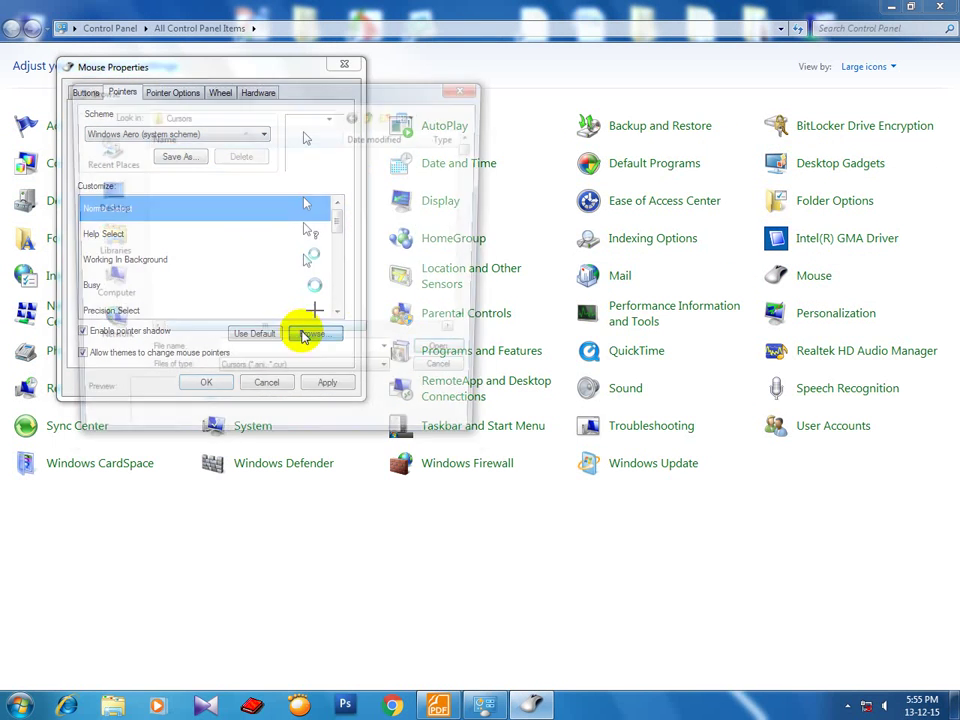
pyautogui.moveTo(304, 338); pyautogui.dragTo(253, 330)
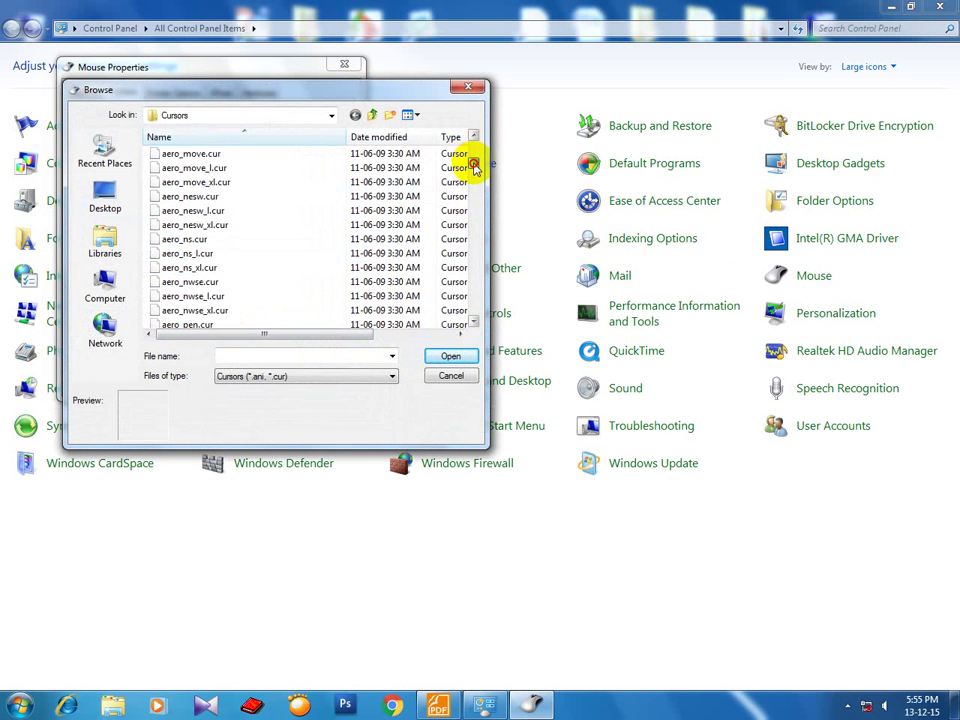
pyautogui.moveTo(475, 168); pyautogui.dragTo(473, 187)
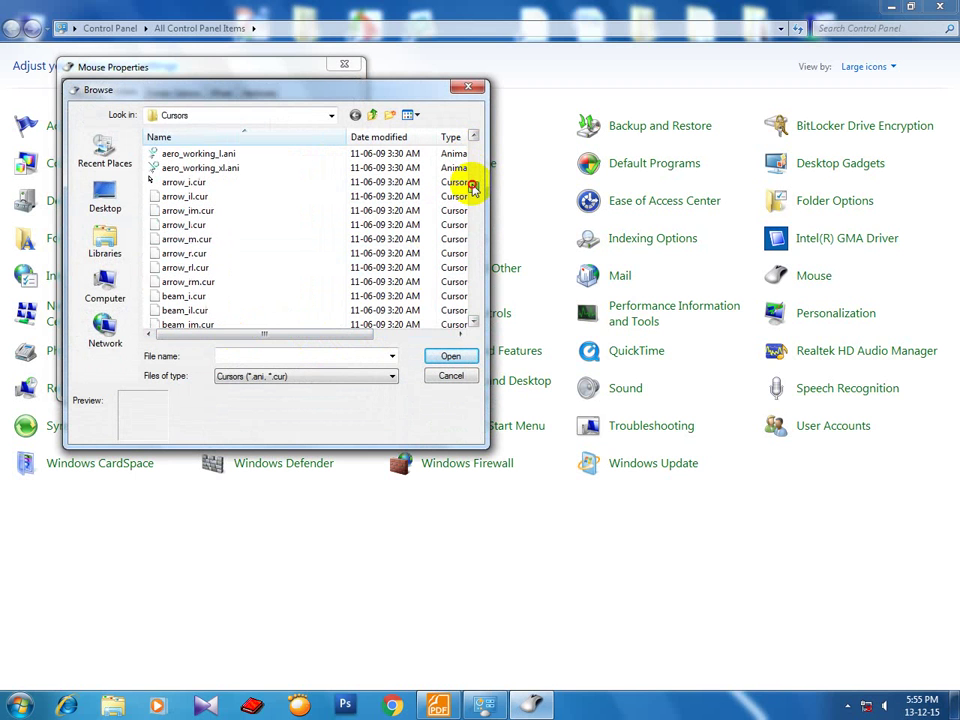
pyautogui.click(195, 268)
pyautogui.click(440, 357)
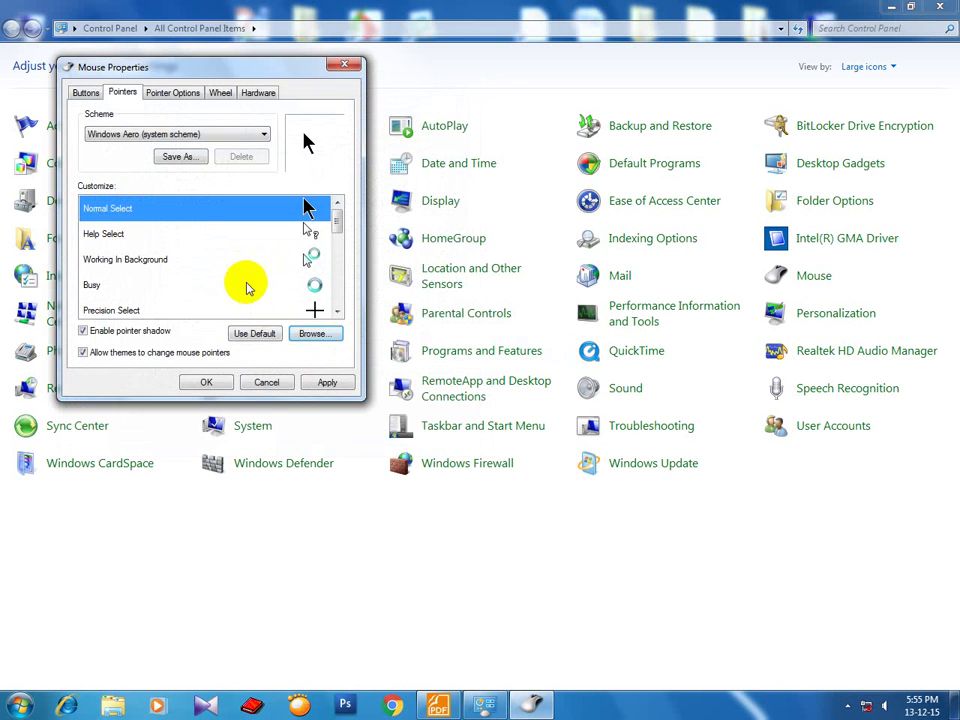
pyautogui.click(327, 381)
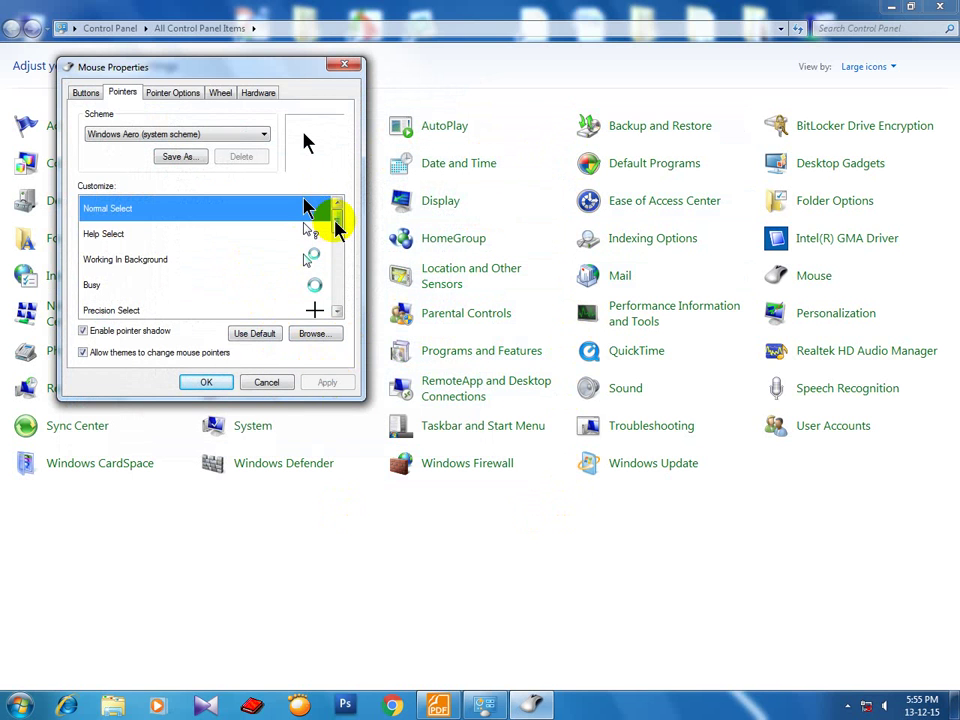
# Try the fastest pointer speed in Pointer Options, then cancel to discard it.
pyautogui.moveTo(333, 212)
pyautogui.mouseDown()
pyautogui.moveTo(336, 261)
pyautogui.moveTo(336, 228)
pyautogui.mouseUp()
pyautogui.click(171, 96)
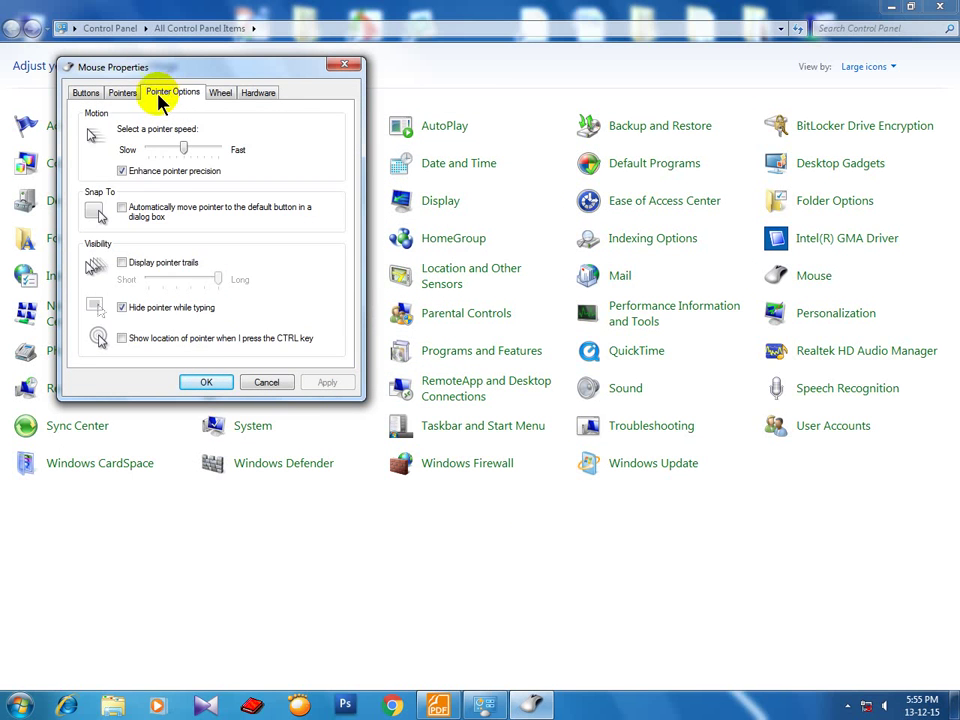
pyautogui.click(121, 95)
pyautogui.click(174, 94)
pyautogui.moveTo(183, 150); pyautogui.dragTo(229, 150)
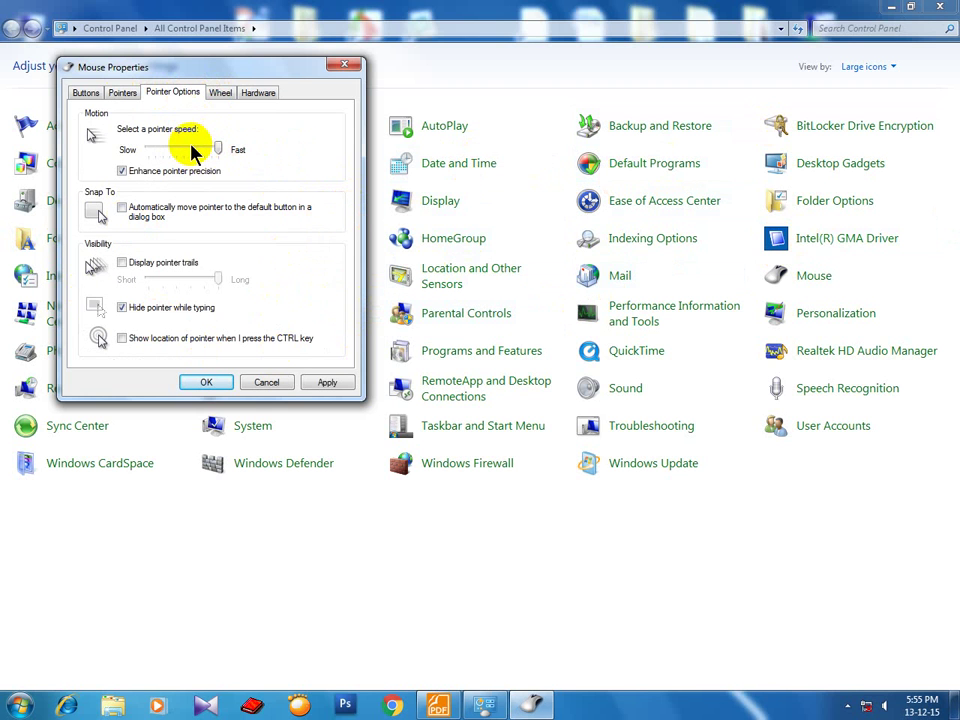
pyautogui.click(270, 384)
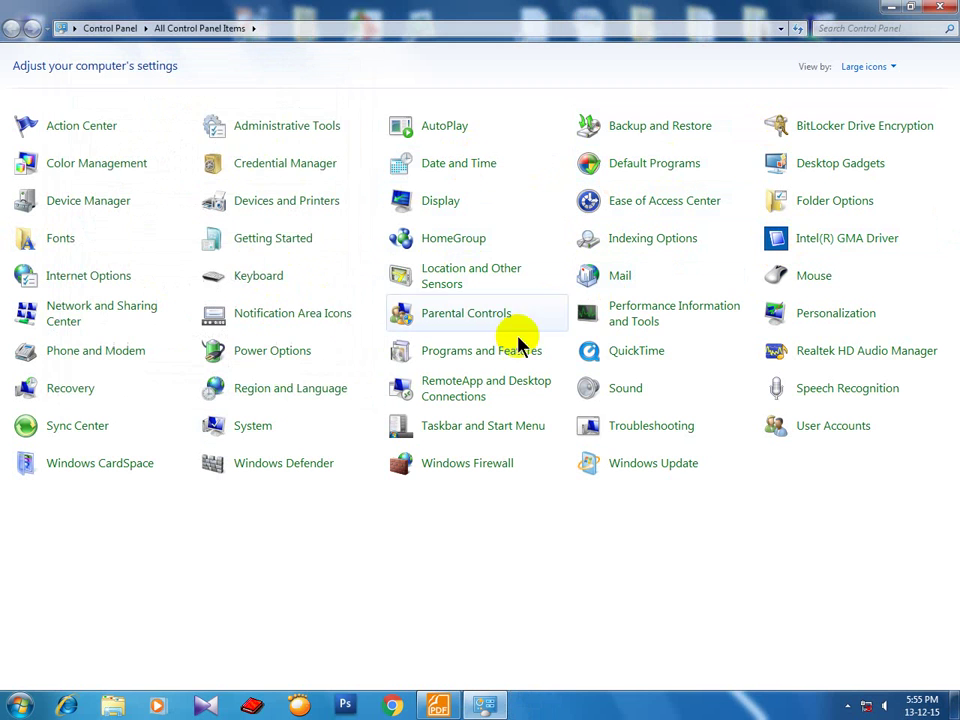
pyautogui.click(265, 276)
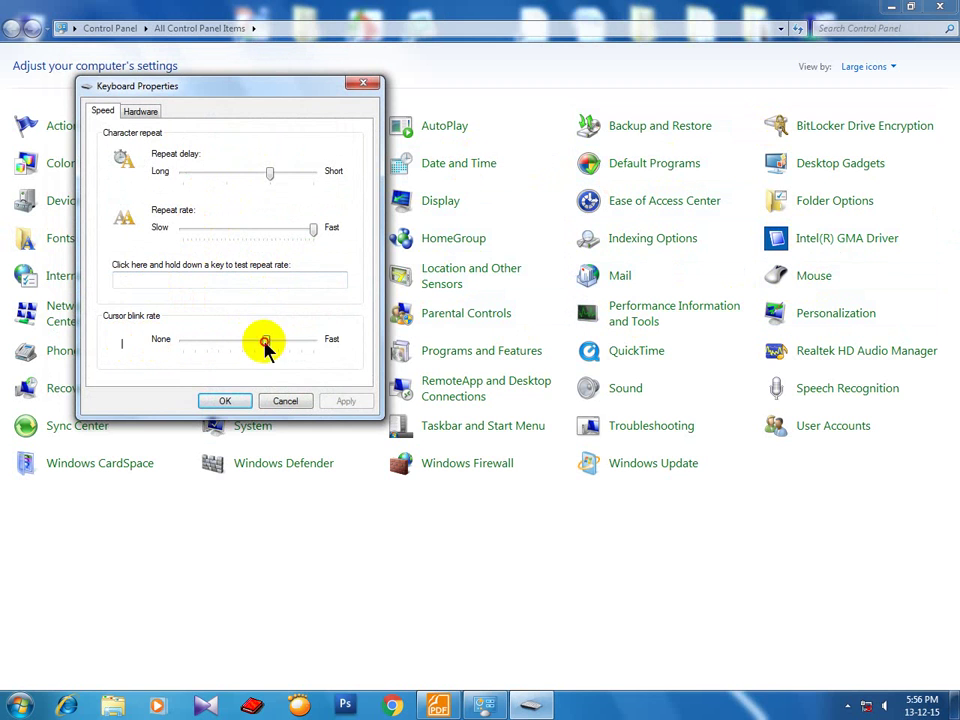
pyautogui.moveTo(266, 345); pyautogui.dragTo(322, 347)
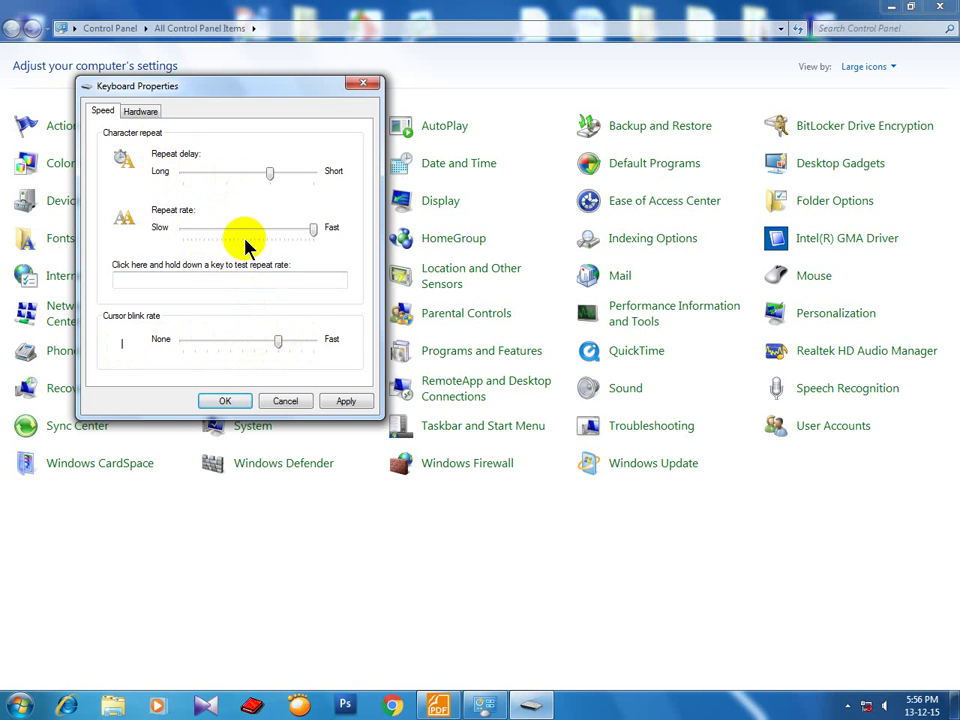
pyautogui.click(285, 400)
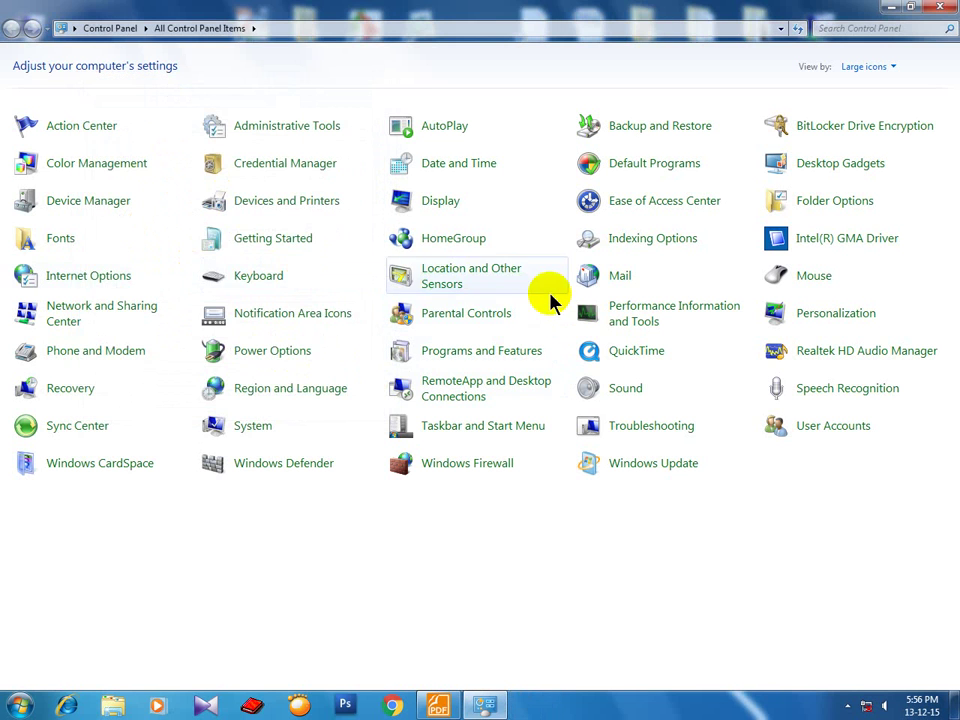
# Uninstall FM PDF To Word Converter Pro 2.1 via Programs and Features, then reopen Control Panel.
pyautogui.click(467, 358)
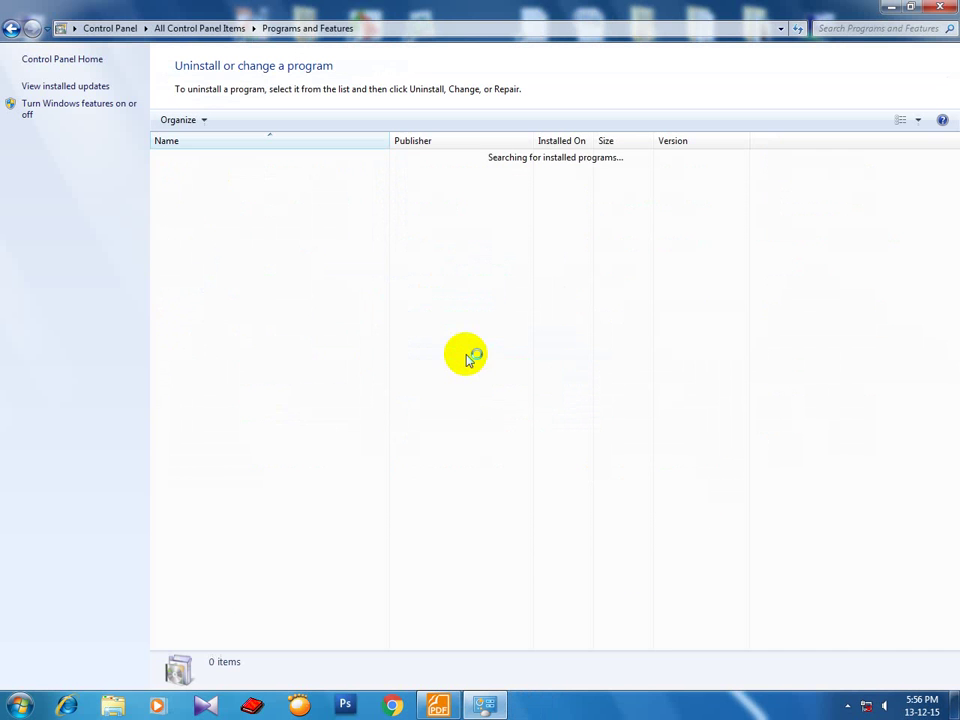
pyautogui.scroll(-1, 242, 521)
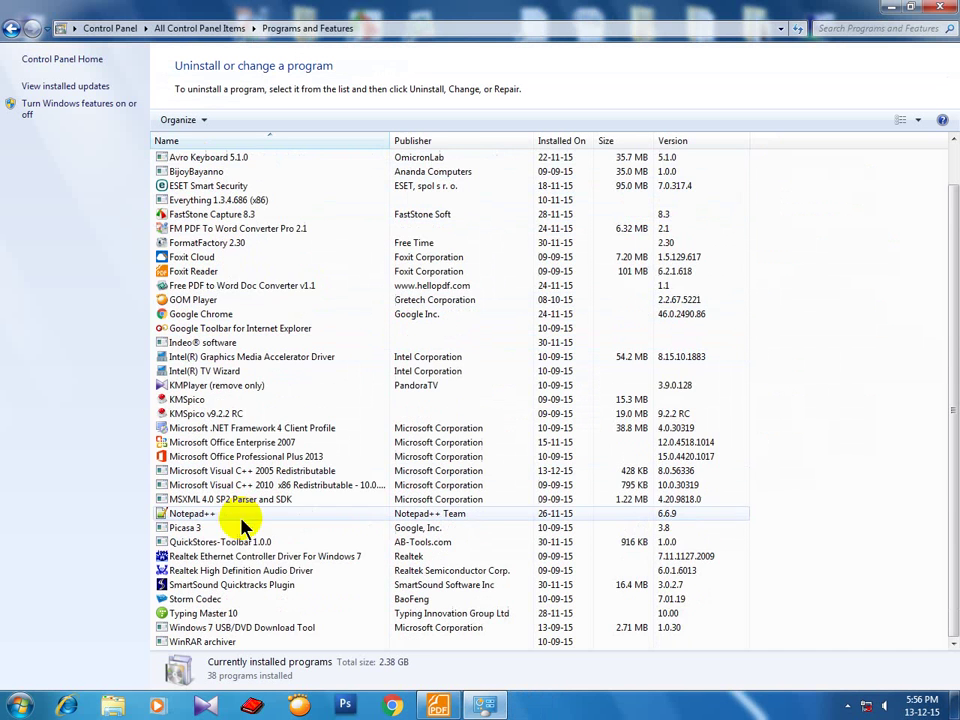
pyautogui.doubleClick(226, 229)
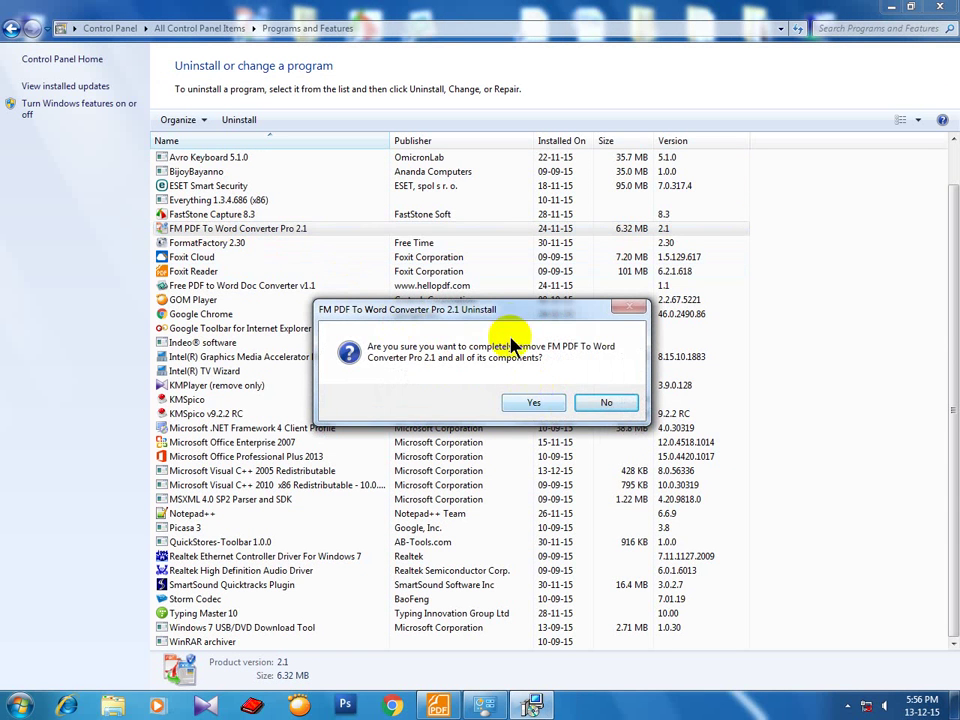
pyautogui.moveTo(495, 309); pyautogui.dragTo(493, 219)
pyautogui.click(503, 303)
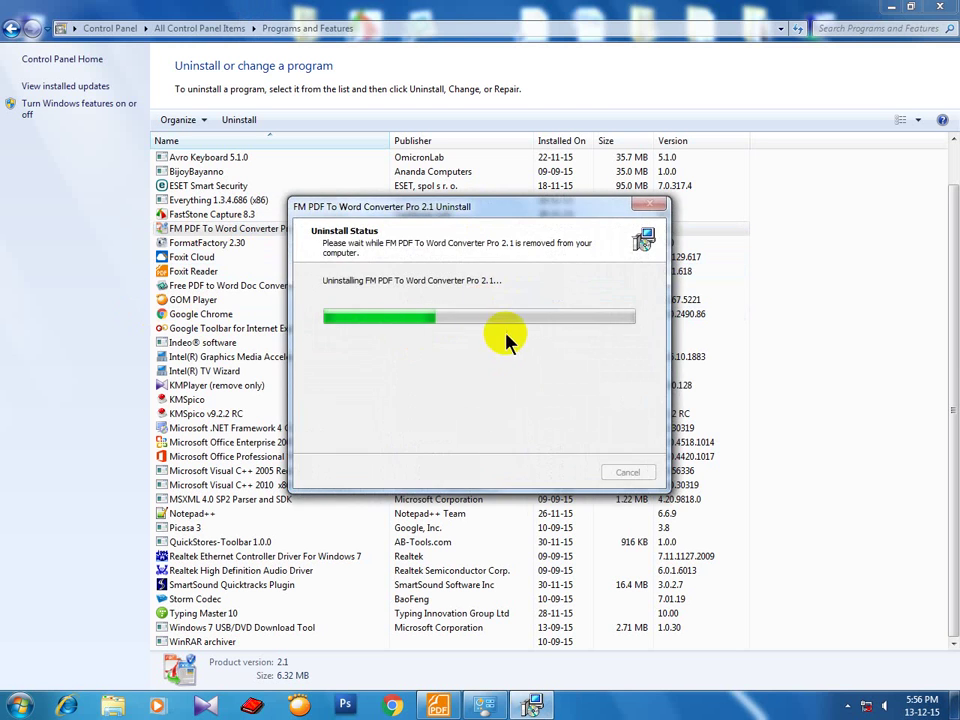
pyautogui.click(613, 398)
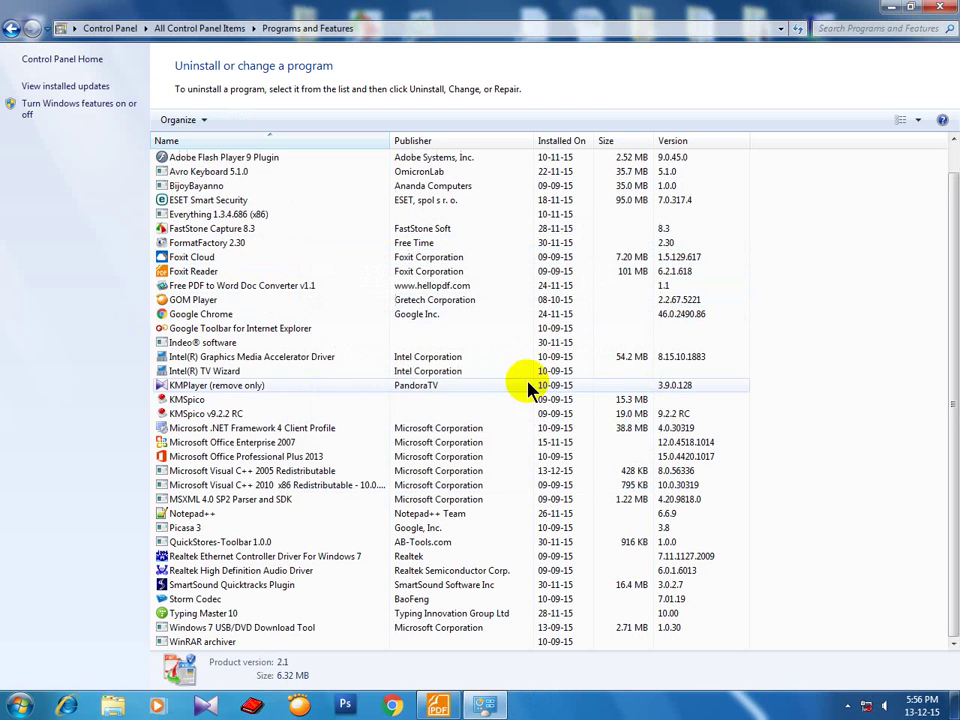
pyautogui.click(946, 12)
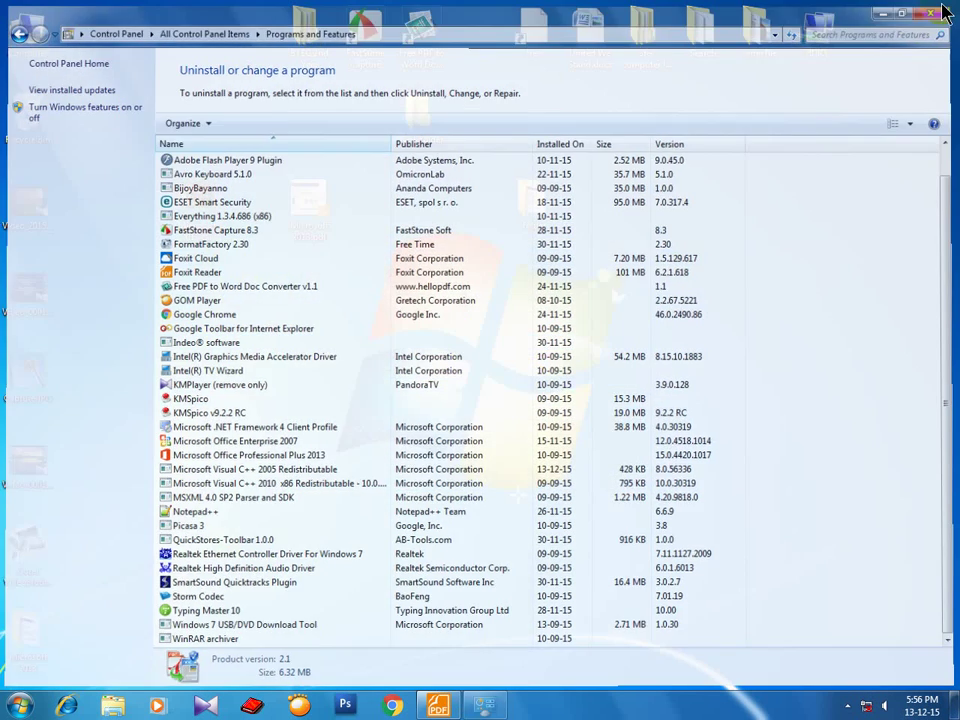
pyautogui.click(20, 704)
pyautogui.click(234, 309)
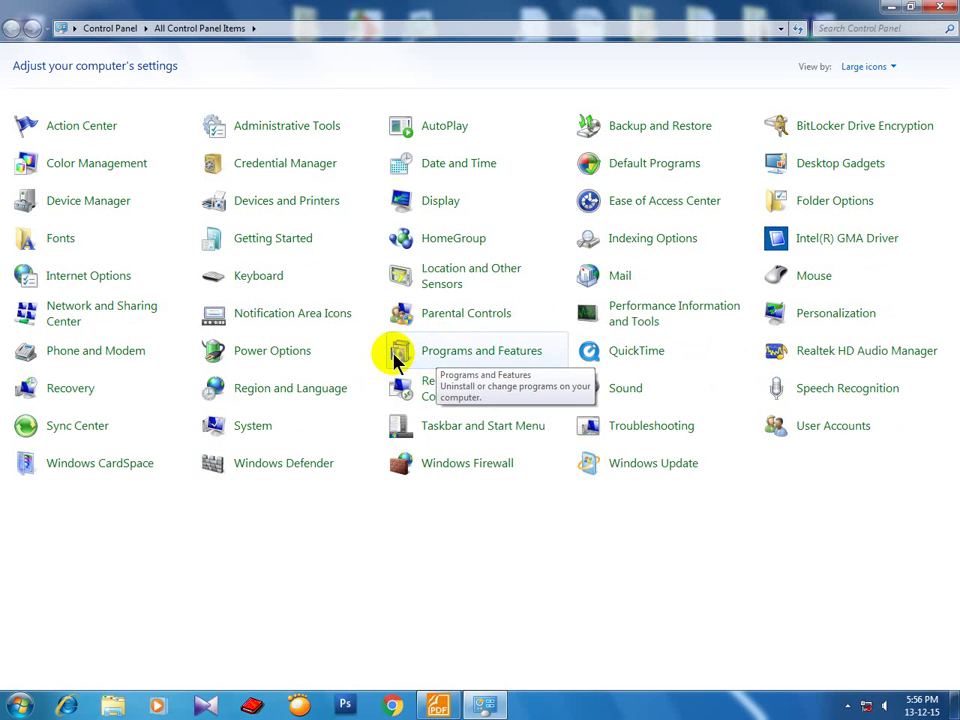
pyautogui.click(257, 352)
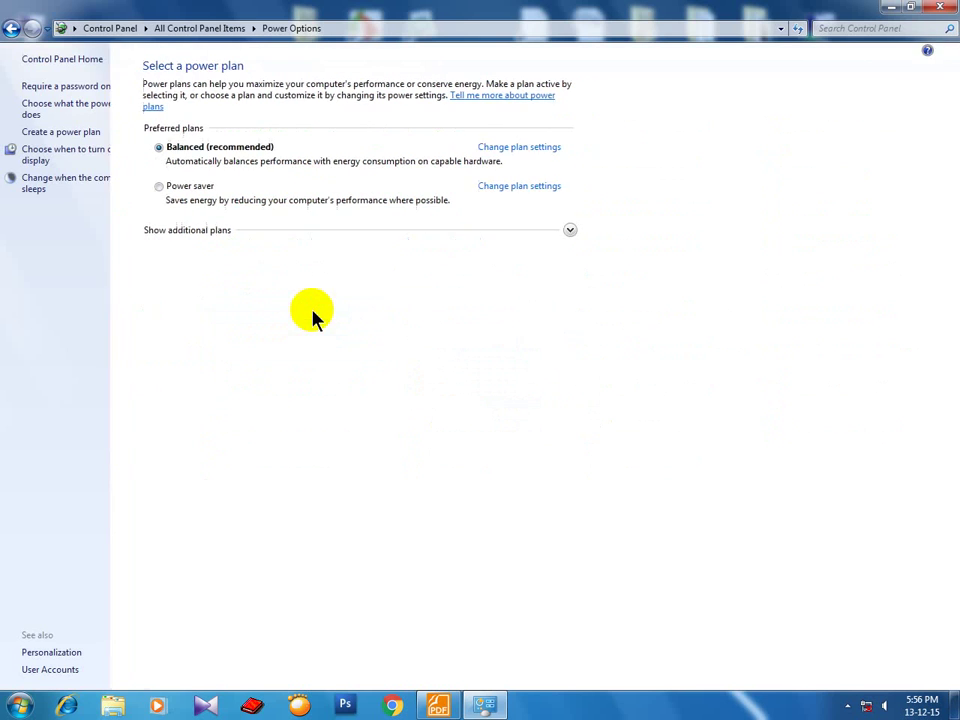
pyautogui.click(529, 149)
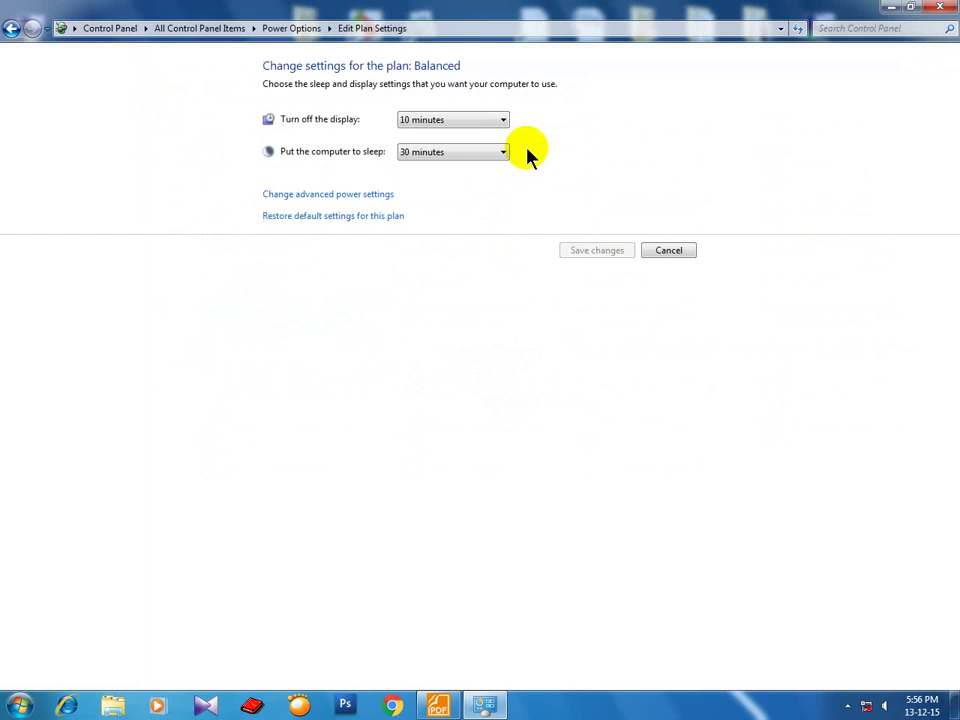
pyautogui.click(15, 30)
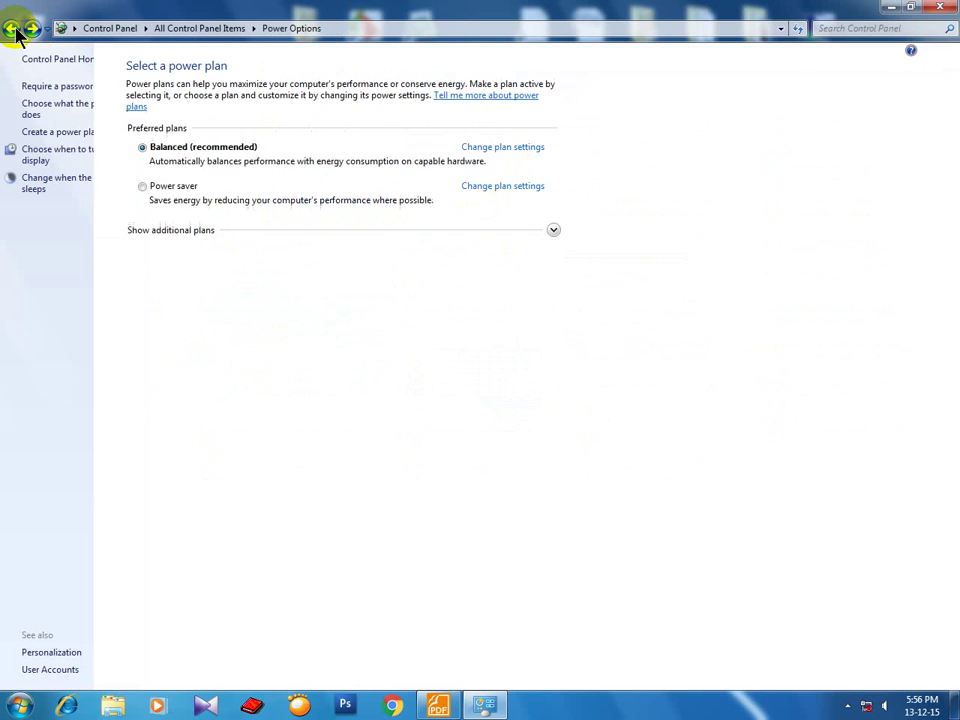
pyautogui.click(15, 30)
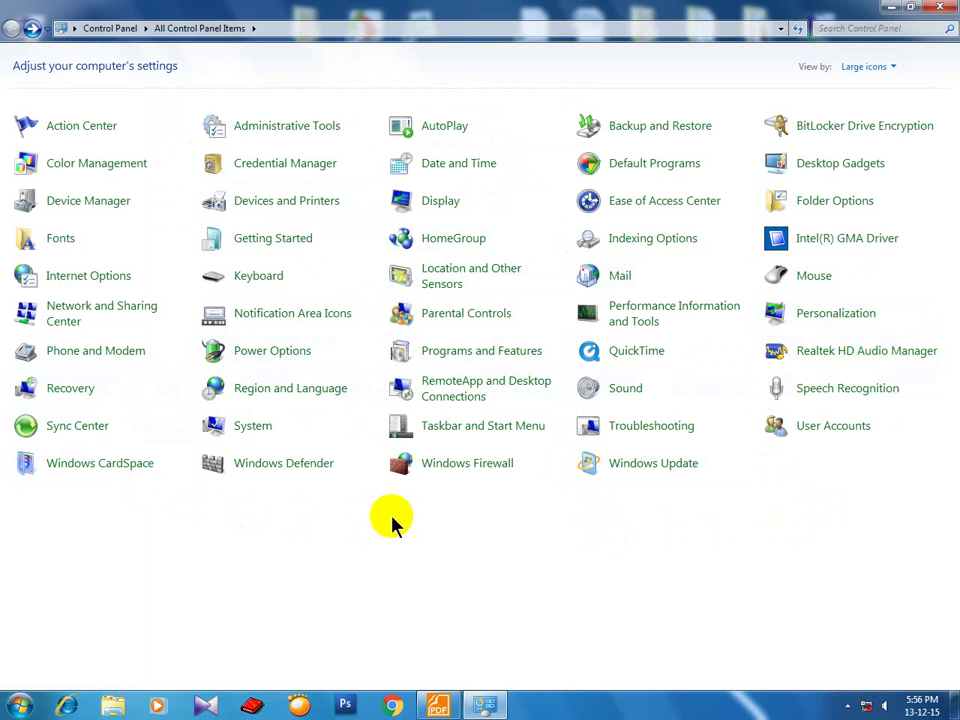
# Preview Violet window colour in Personalization, cancel to keep Sky, and close Control Panel.
pyautogui.click(823, 322)
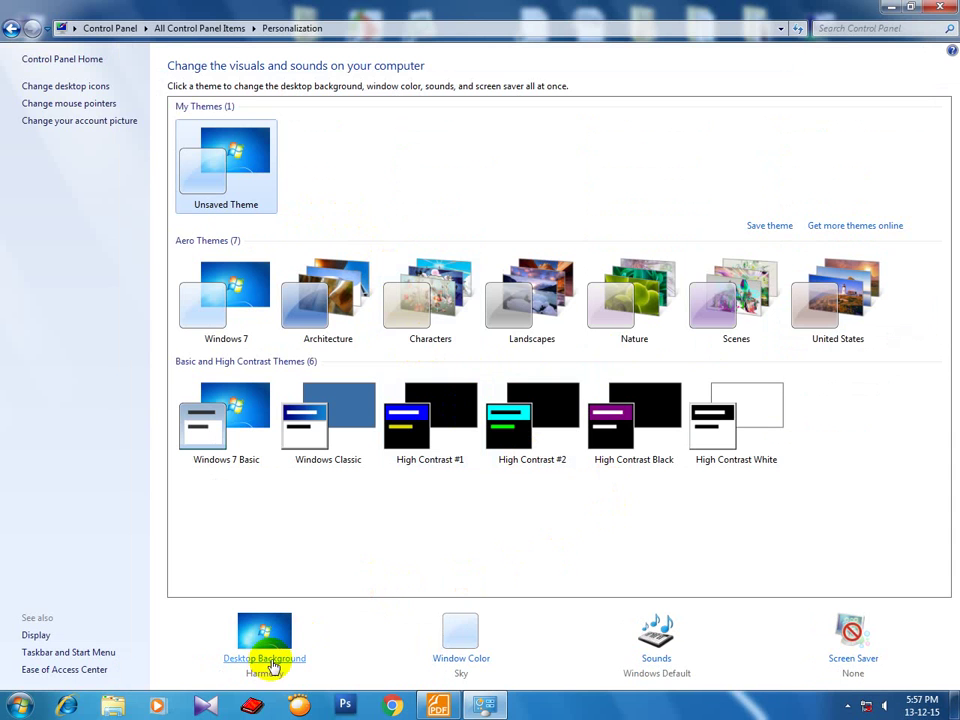
pyautogui.click(460, 660)
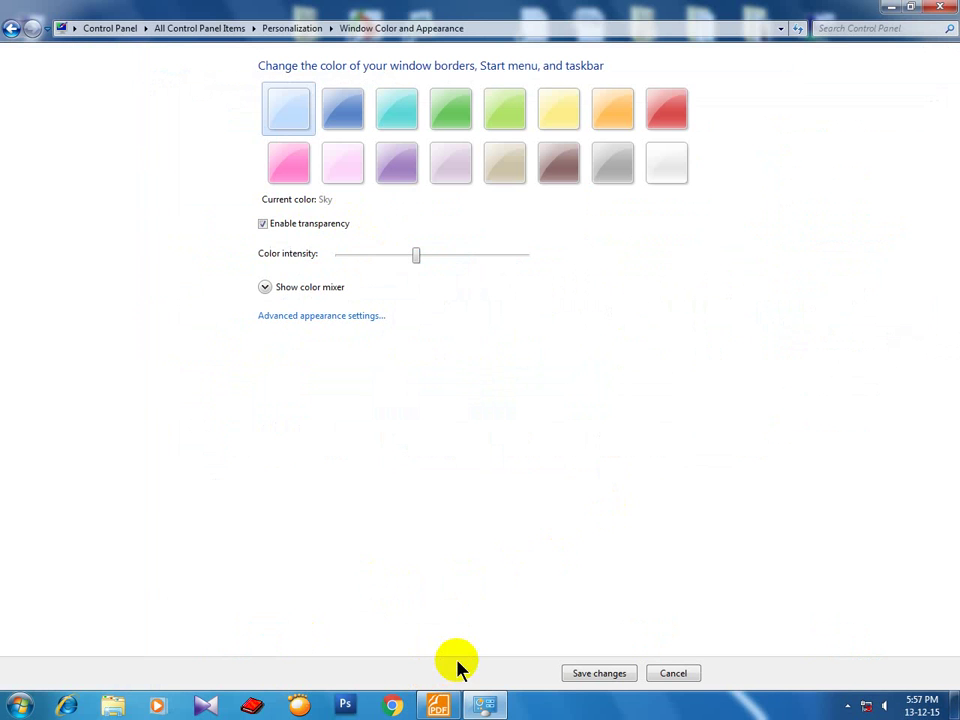
pyautogui.click(400, 176)
pyautogui.moveTo(442, 256); pyautogui.dragTo(464, 280)
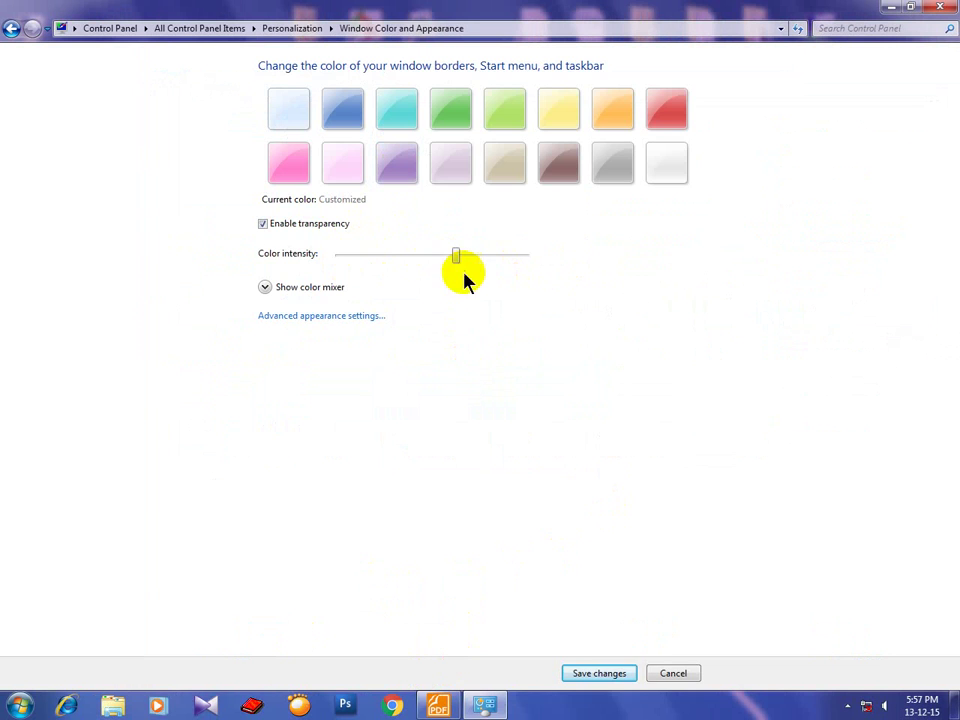
pyautogui.click(664, 674)
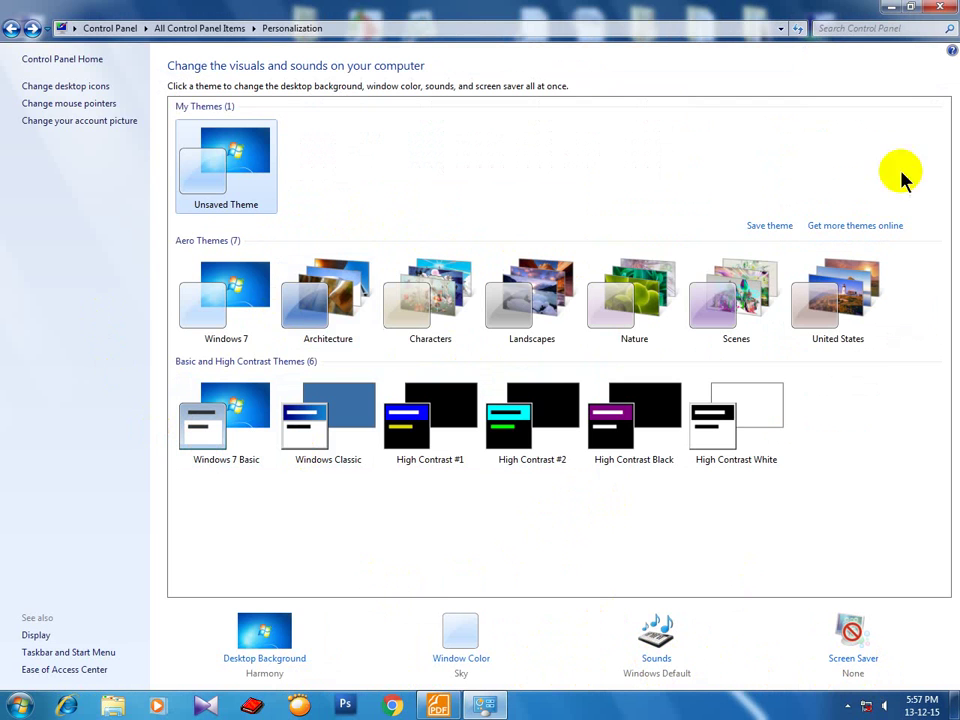
pyautogui.click(12, 28)
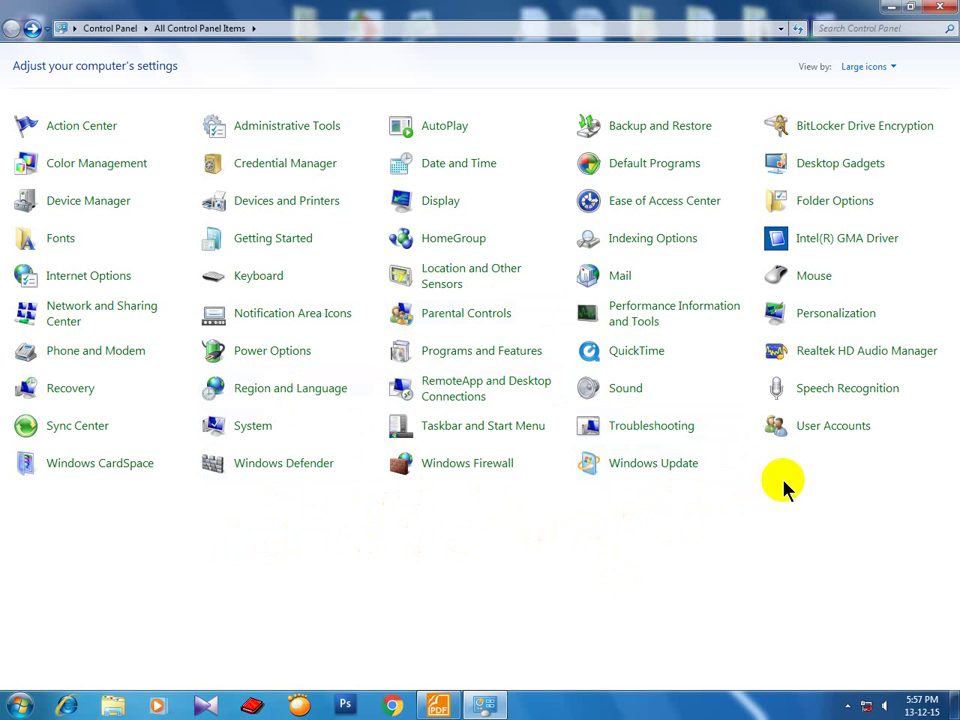
pyautogui.click(939, 7)
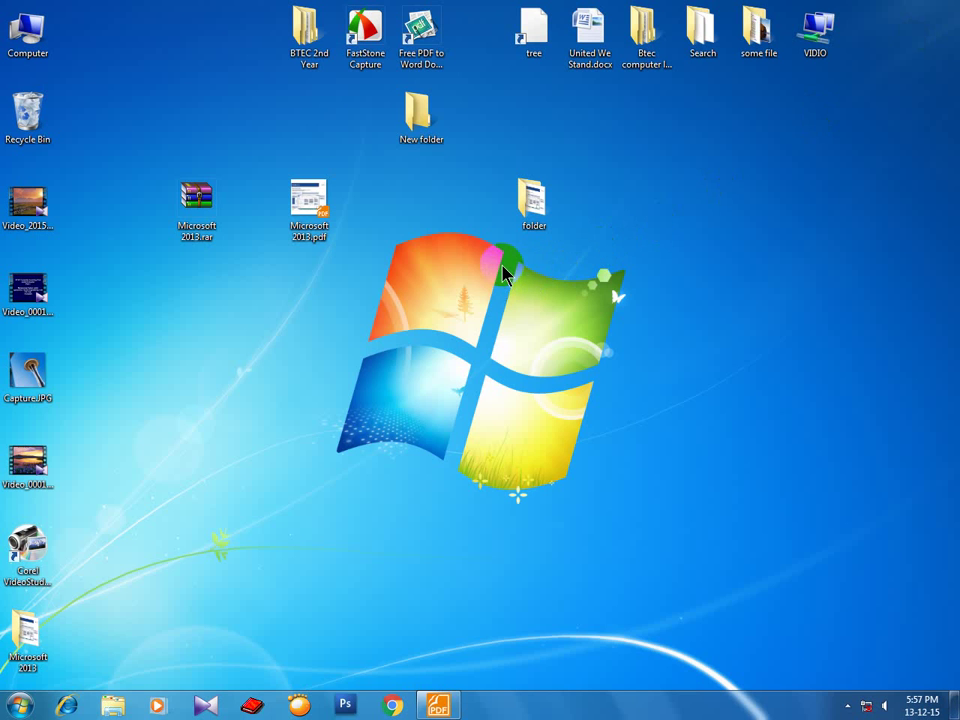
# Refresh the desktop four times from its shortcut menu, then bring up the Start menu.
pyautogui.rightClick(437, 272)
pyautogui.click(448, 316)
pyautogui.rightClick(419, 277)
pyautogui.click(447, 326)
pyautogui.rightClick(429, 275)
pyautogui.click(449, 318)
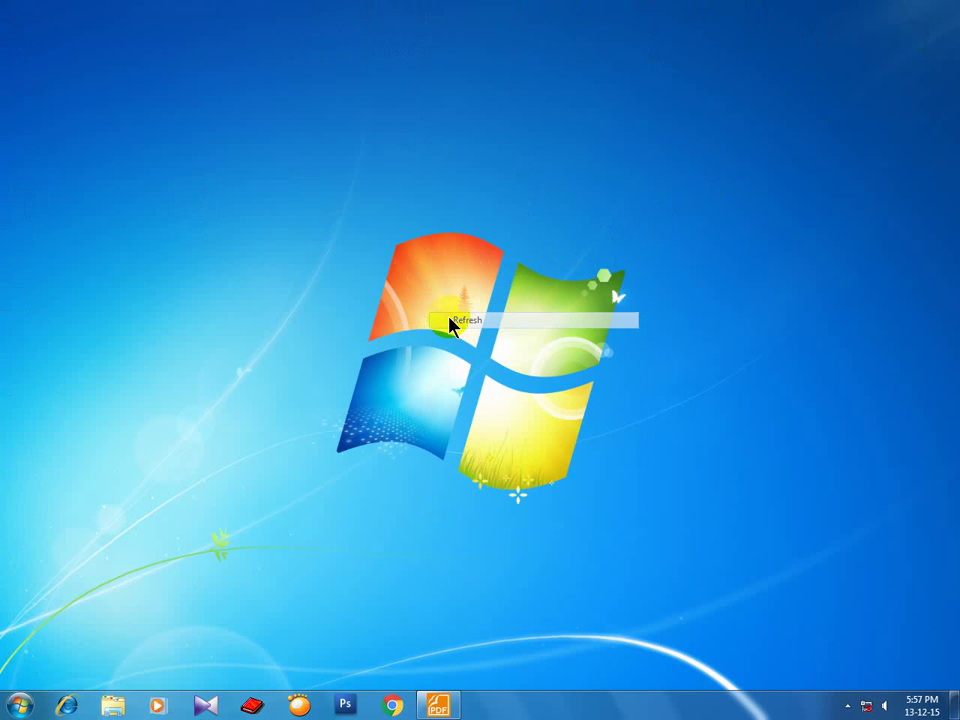
pyautogui.rightClick(437, 284)
pyautogui.click(459, 327)
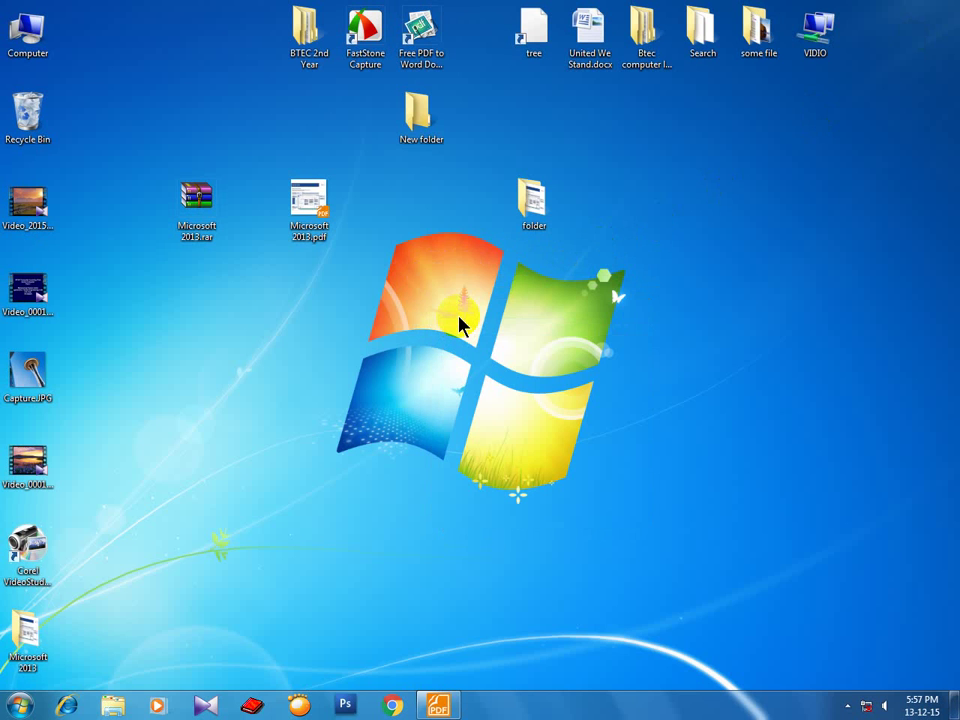
pyautogui.click(88, 652)
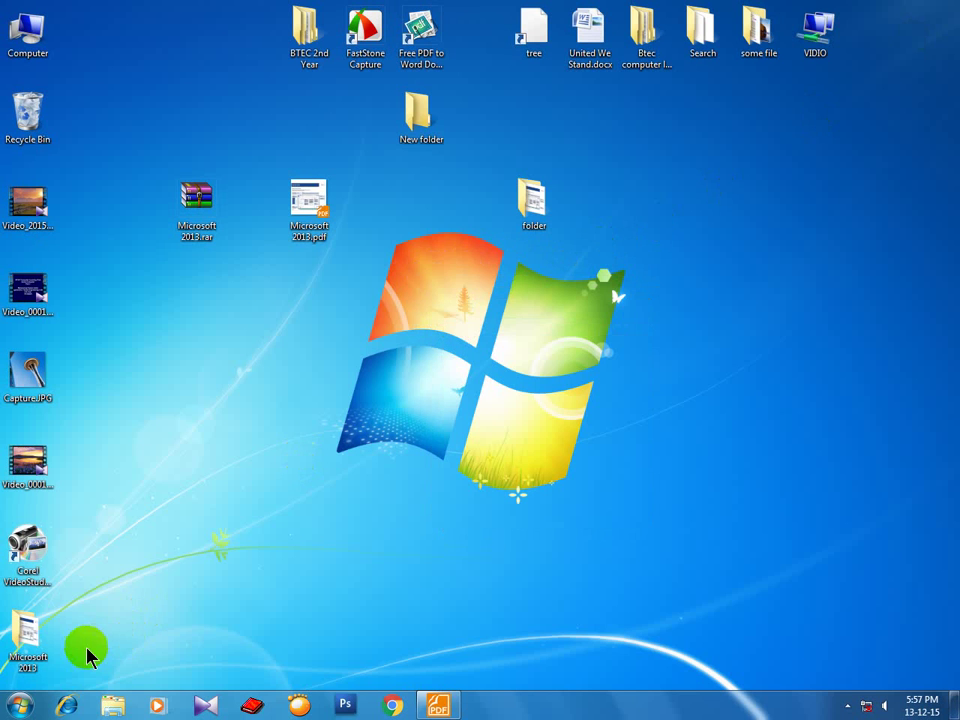
pyautogui.click(20, 706)
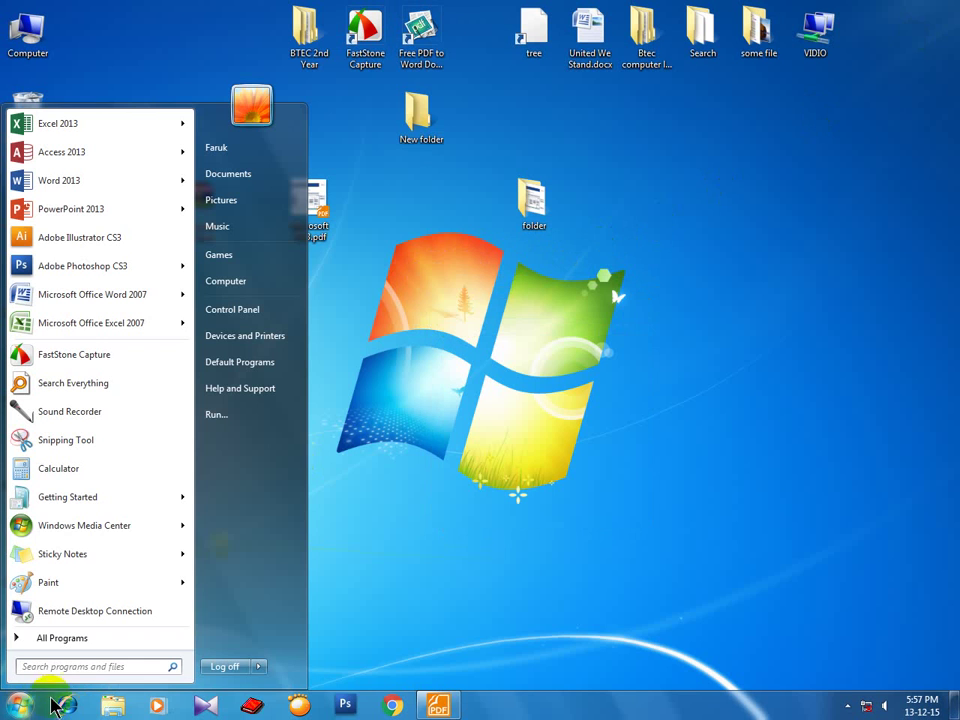
# Open the Run dialog and move it toward the centre, then close it and toggle the Start menu.
pyautogui.click(224, 425)
pyautogui.moveTo(176, 525); pyautogui.dragTo(278, 399)
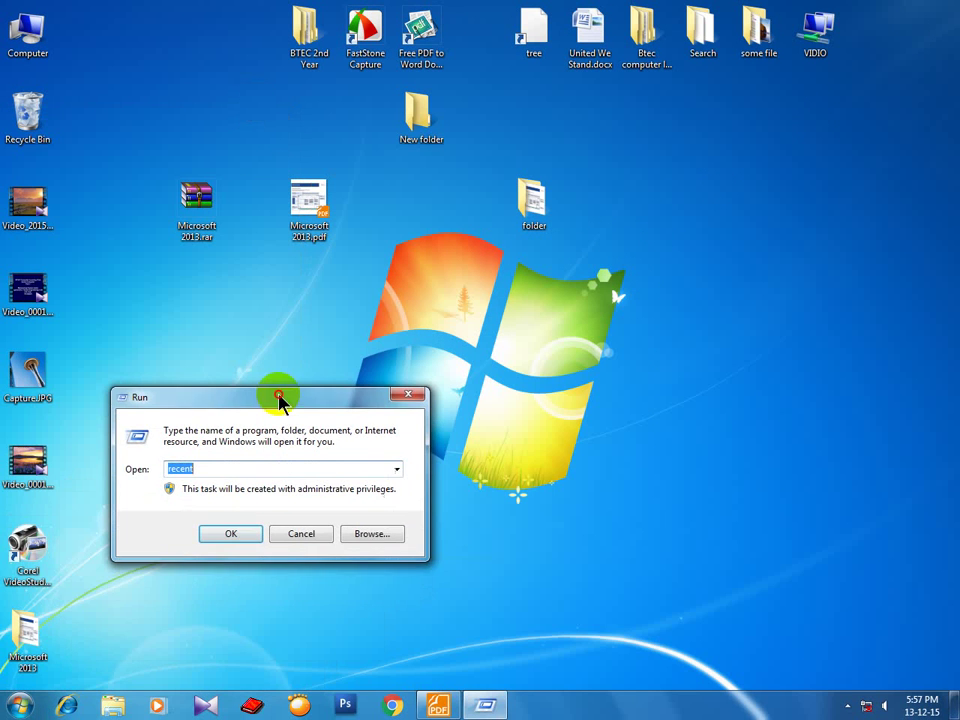
pyautogui.click(409, 398)
pyautogui.press('super')
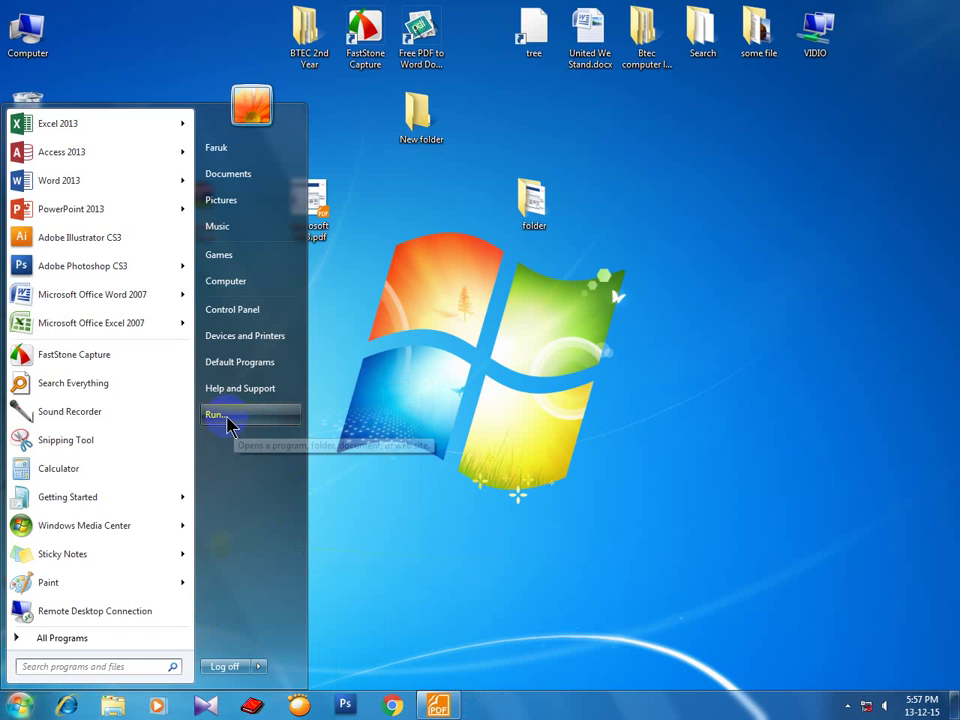
pyautogui.click(356, 442)
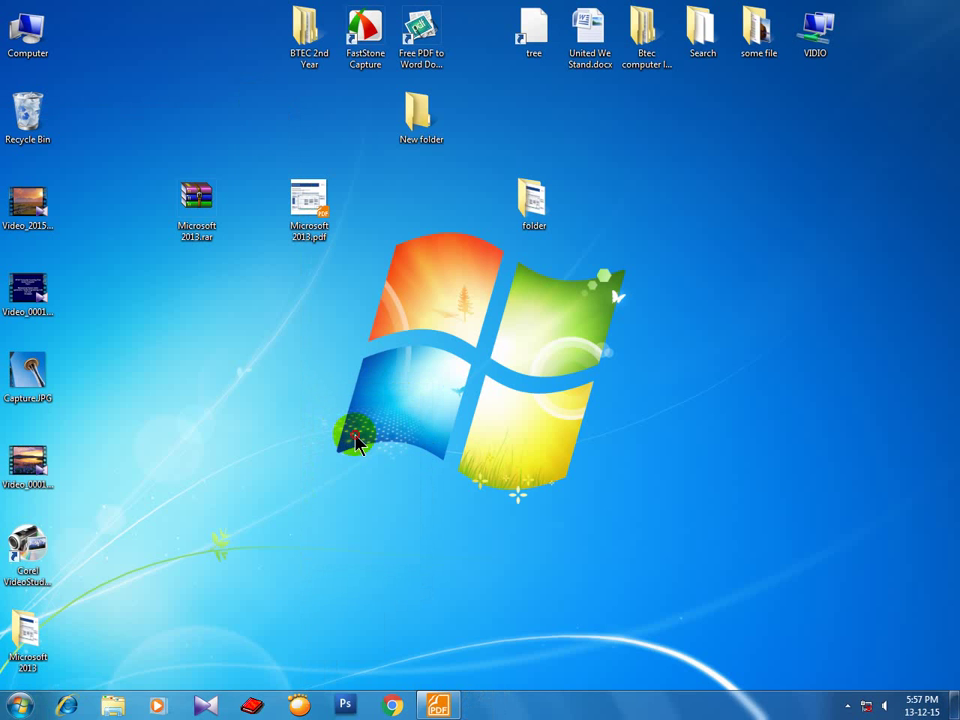
# Enable Run command in the Start menu customization options and check that it now appears in the Start menu.
pyautogui.rightClick(600, 703)
pyautogui.click(622, 704)
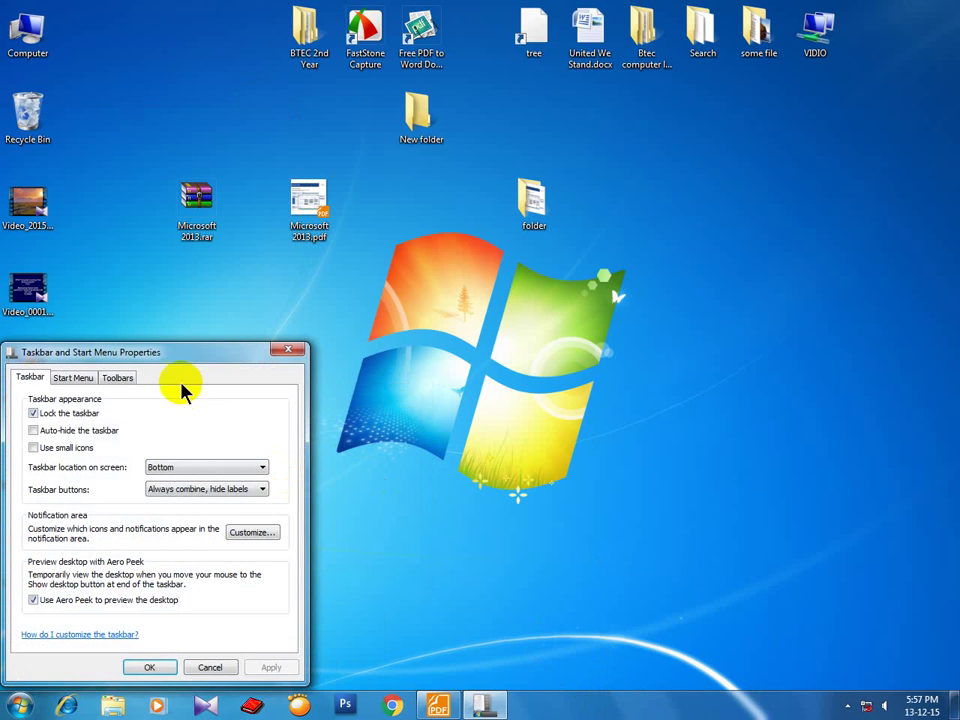
pyautogui.click(115, 335)
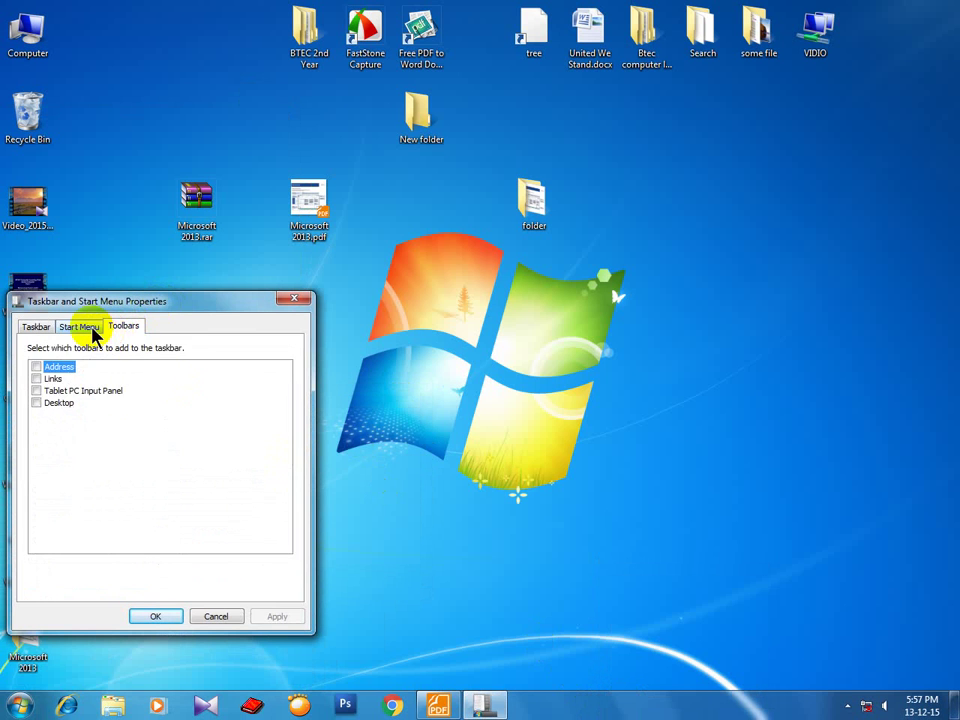
pyautogui.click(92, 334)
pyautogui.click(268, 349)
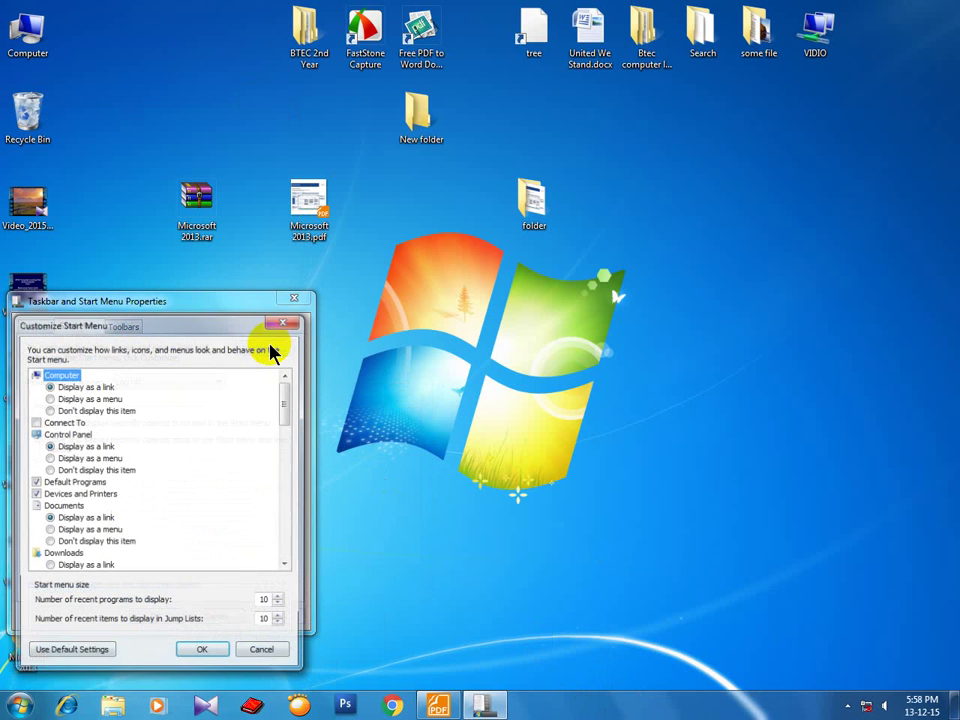
pyautogui.moveTo(285, 403); pyautogui.dragTo(272, 561)
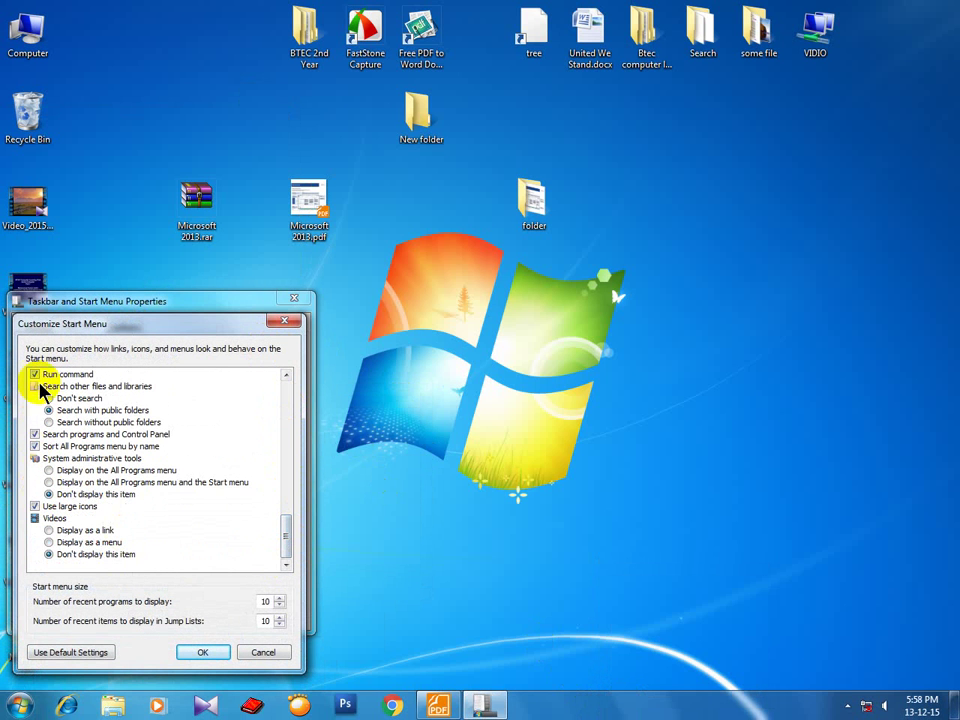
pyautogui.click(200, 652)
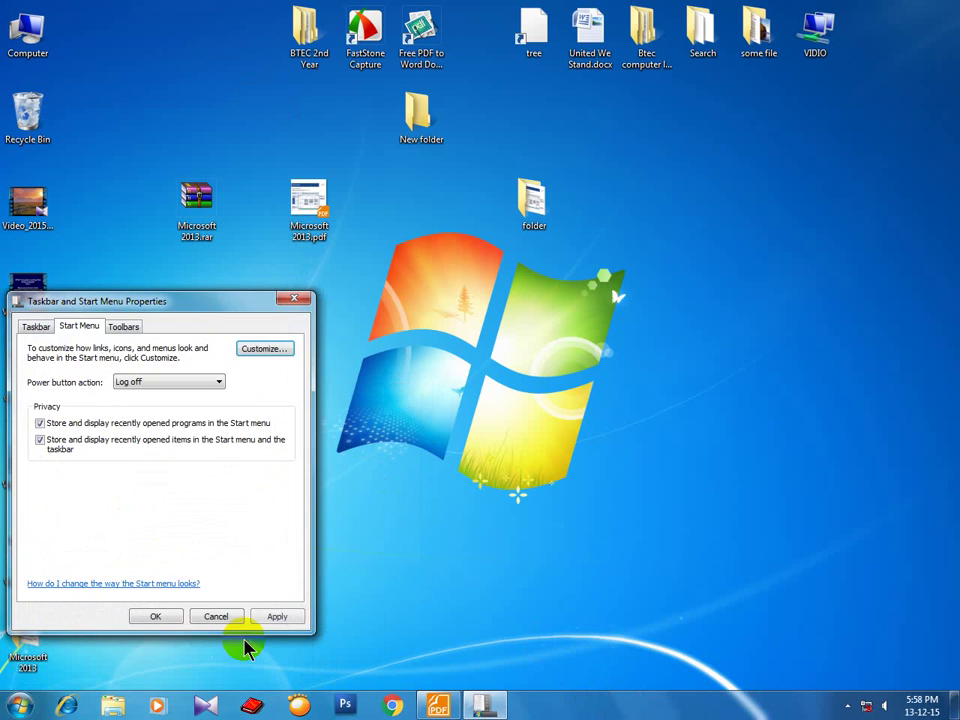
pyautogui.click(160, 614)
pyautogui.click(38, 710)
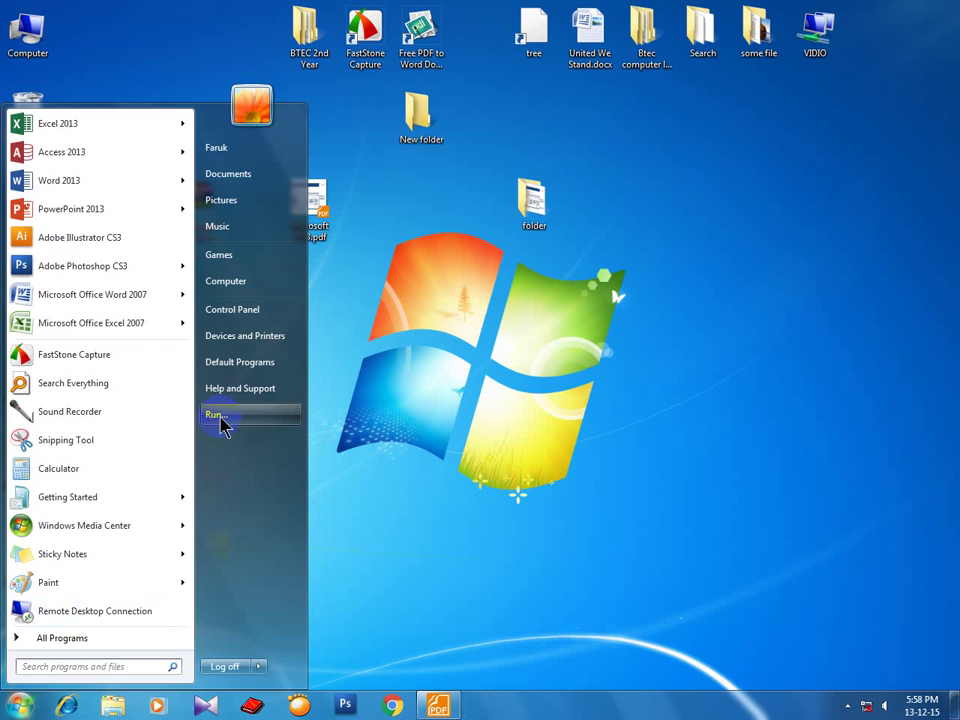
pyautogui.click(428, 403)
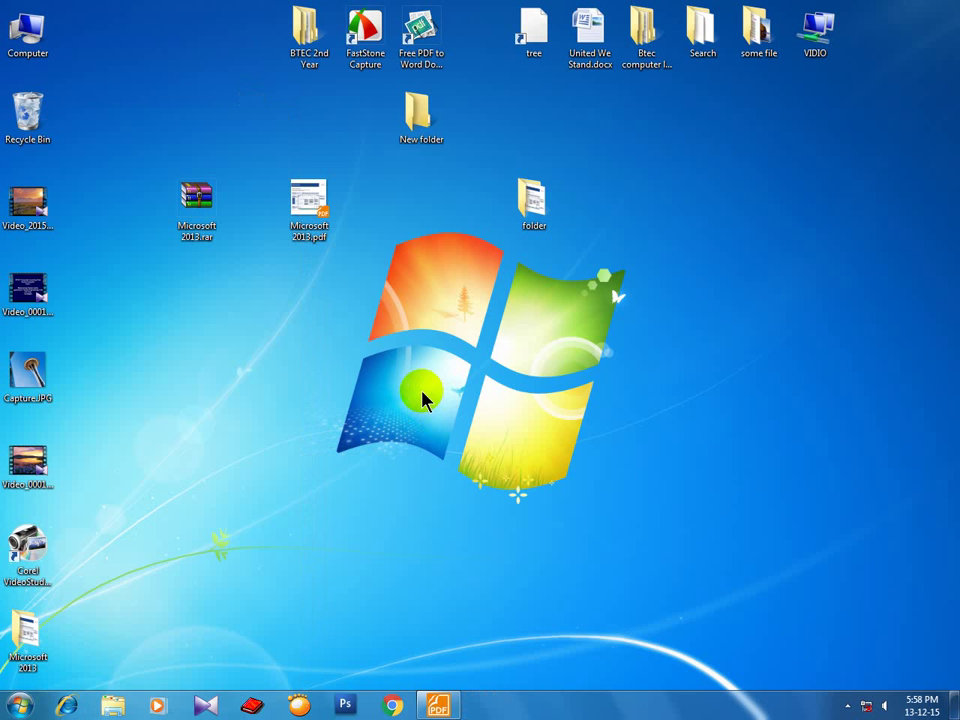
# Run %temp% from the Run dialog to open the Local › Temp folder.
pyautogui.press('super+r')
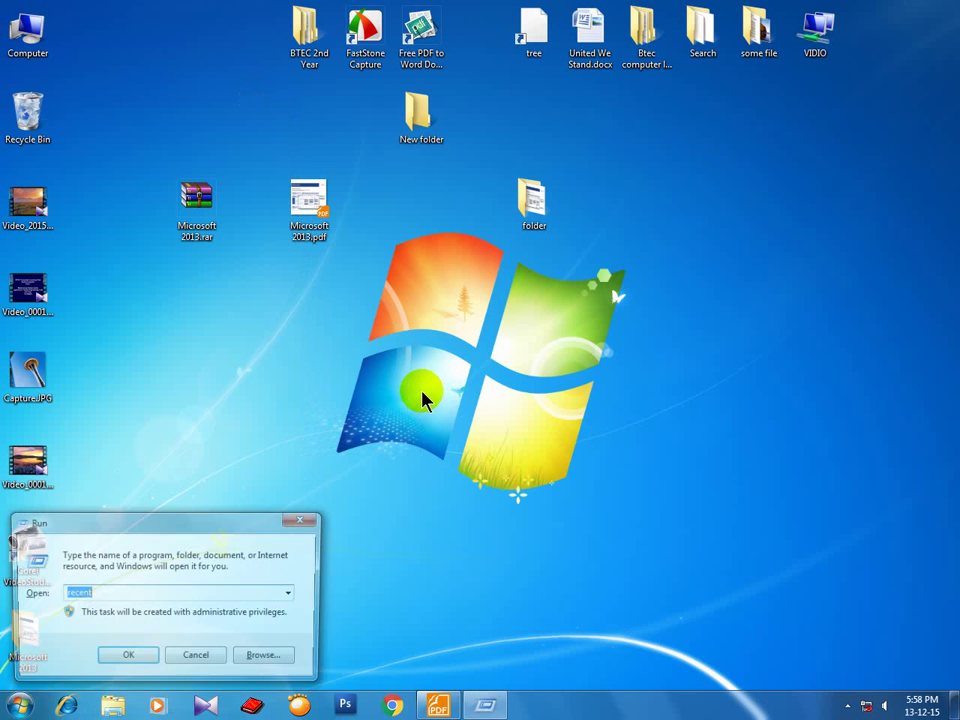
pyautogui.click(304, 521)
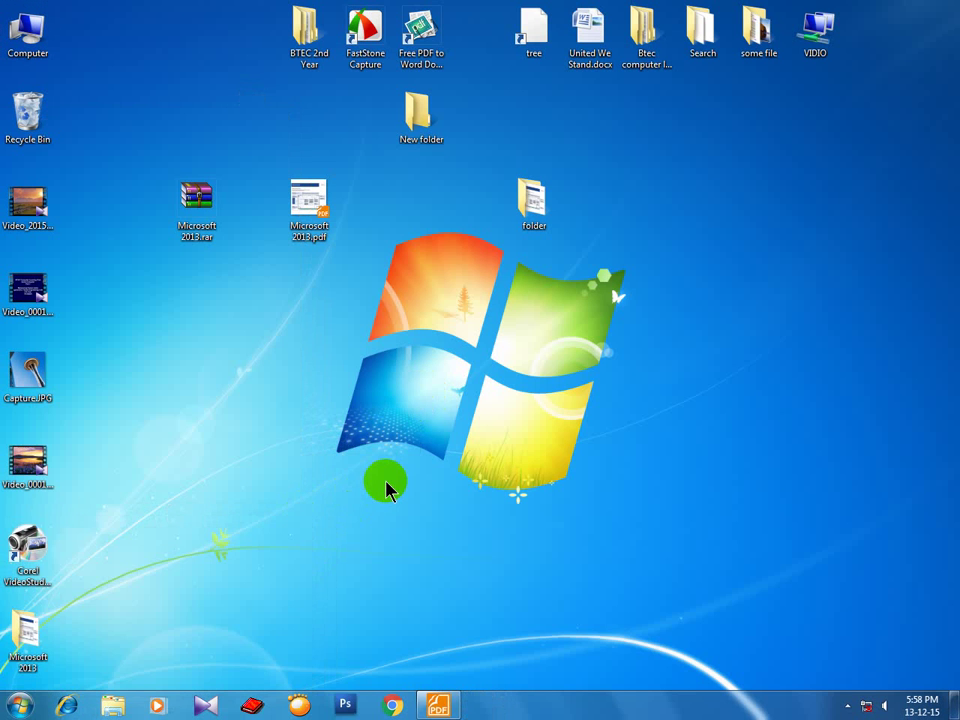
pyautogui.press('super+r')
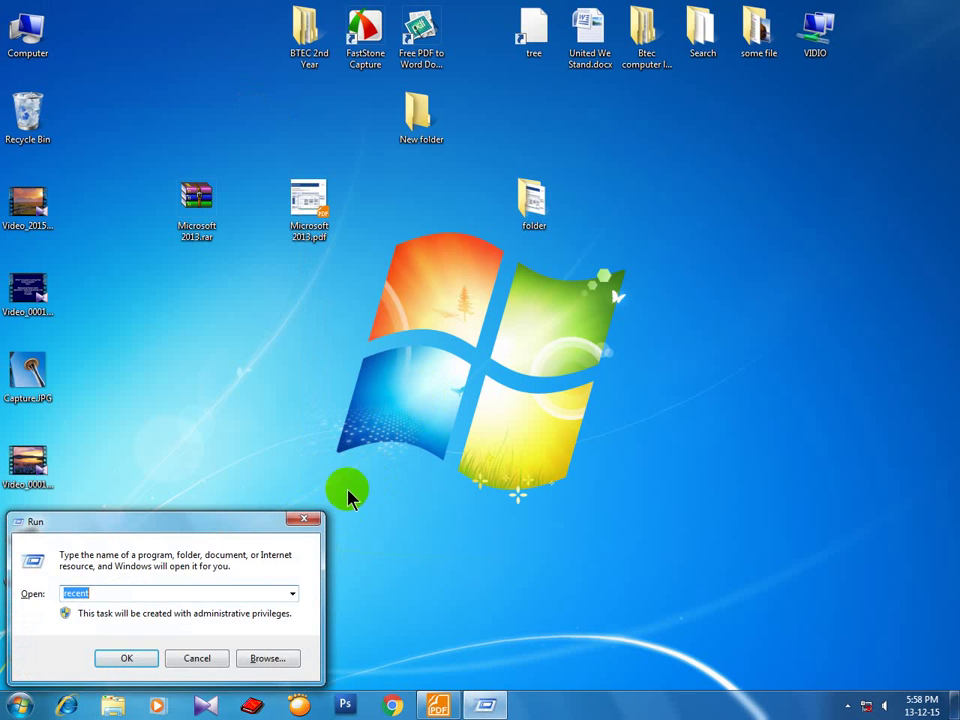
pyautogui.moveTo(192, 521); pyautogui.dragTo(296, 433)
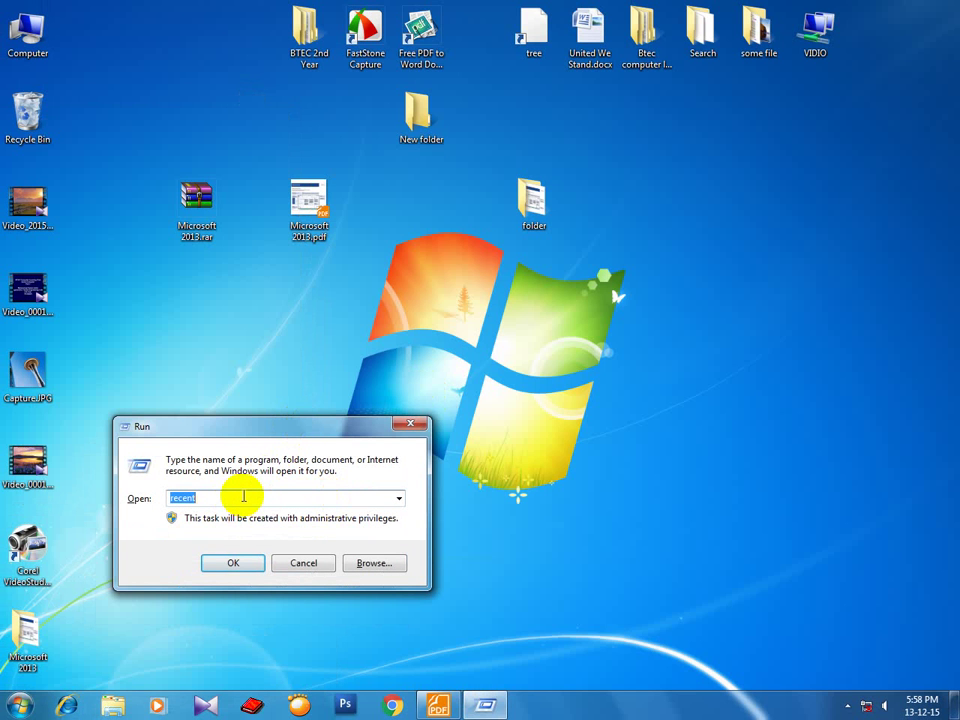
pyautogui.press('BackSpace')
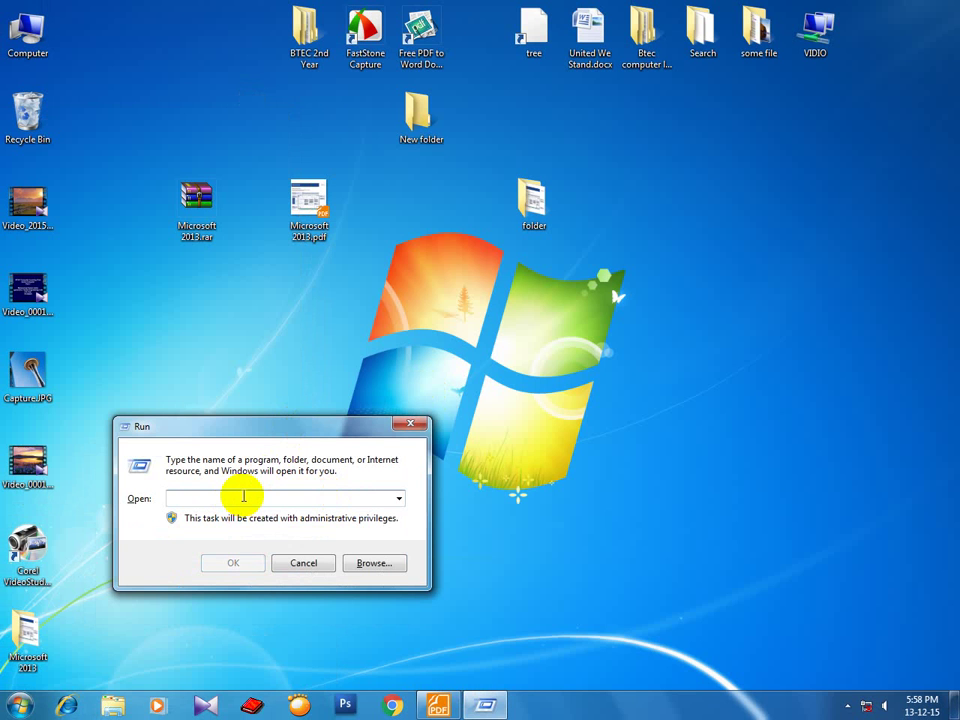
pyautogui.write('%temp%')
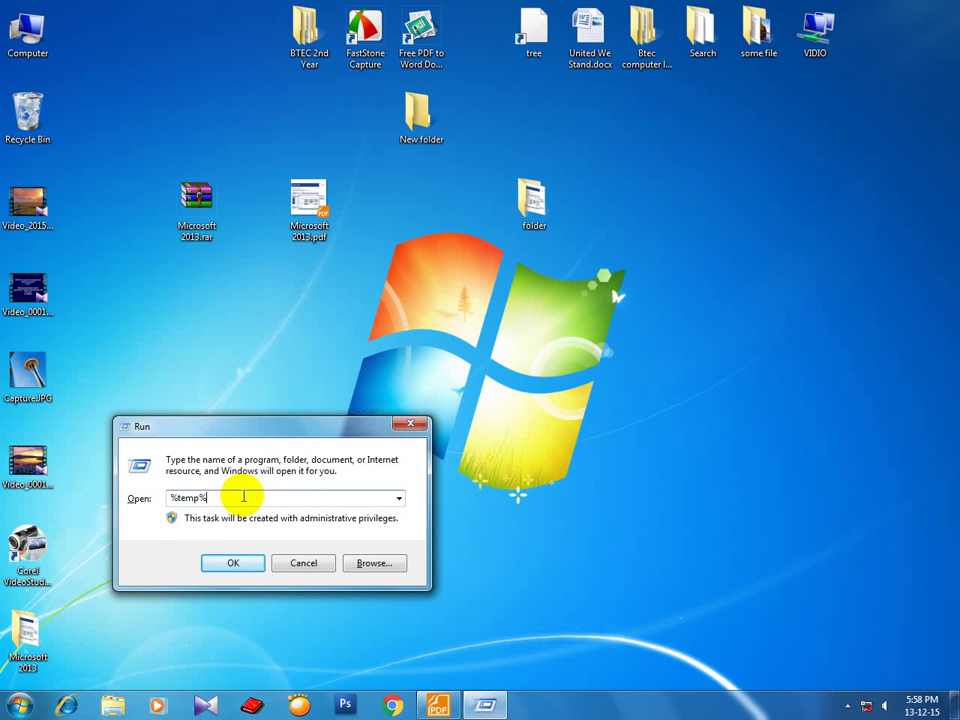
pyautogui.press('Return')
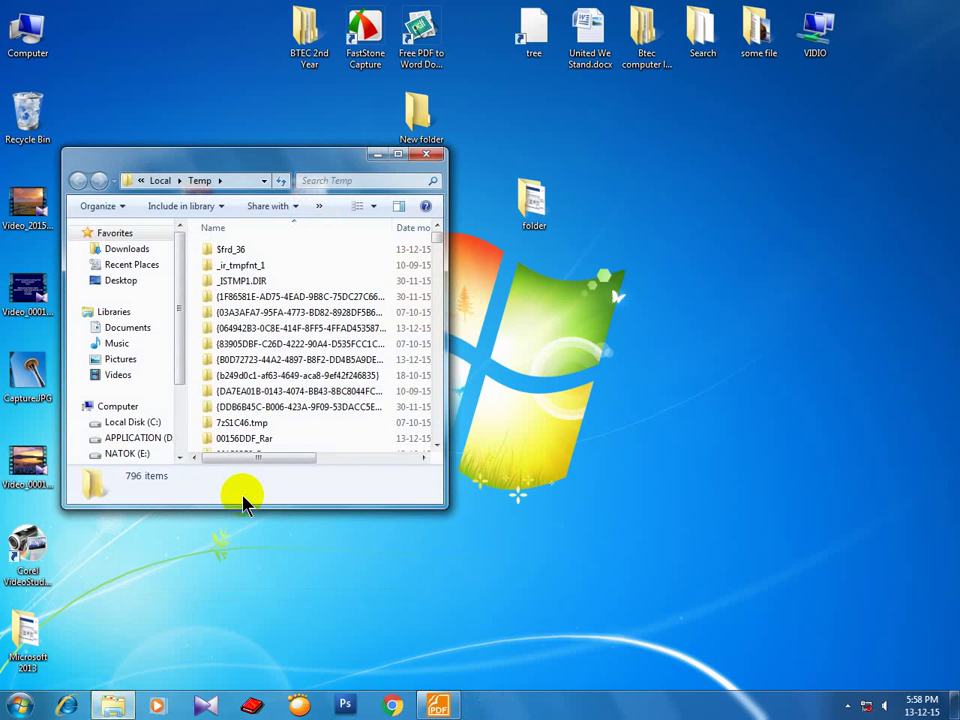
# Maximize the Temp window and switch its view to List.
pyautogui.click(398, 154)
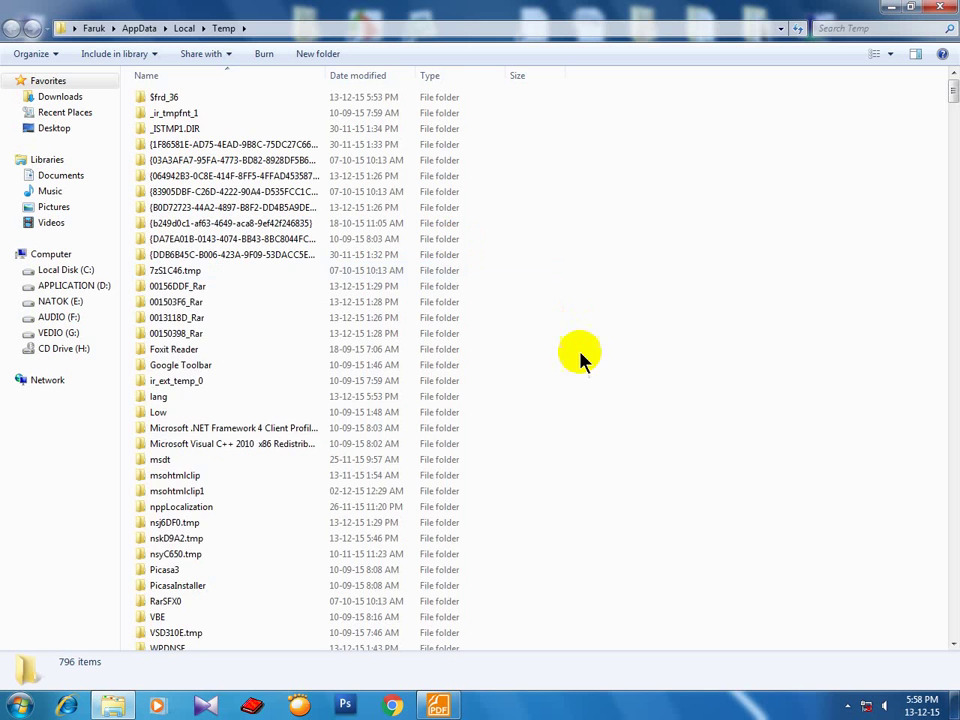
pyautogui.scroll(-6, 518, 487)
pyautogui.scroll(-10, 517, 484)
pyautogui.scroll(9, 516, 482)
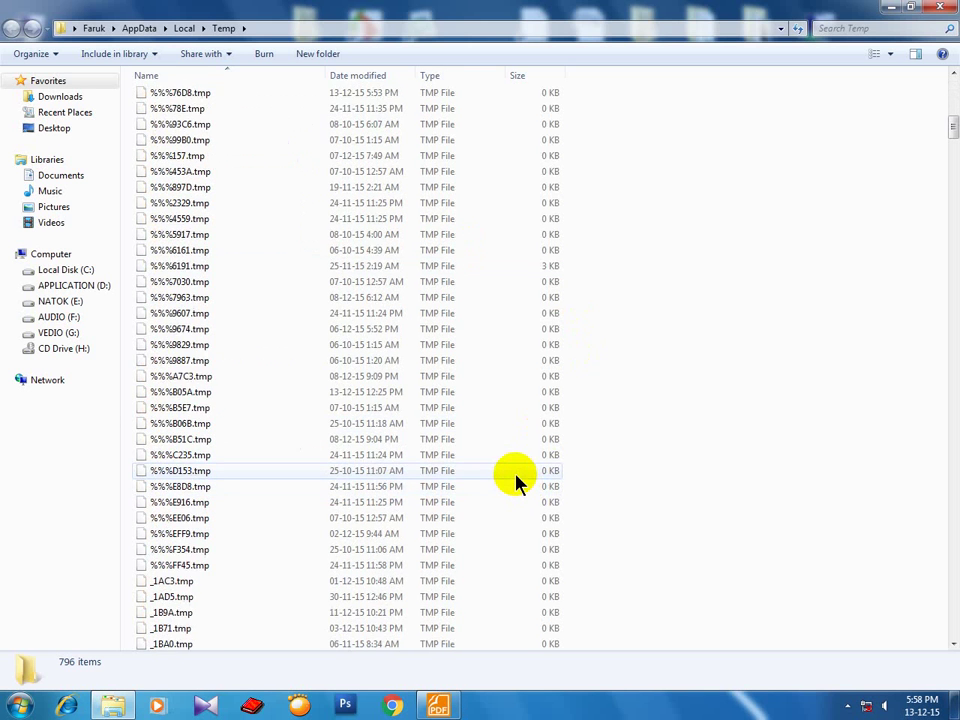
pyautogui.scroll(7, 516, 481)
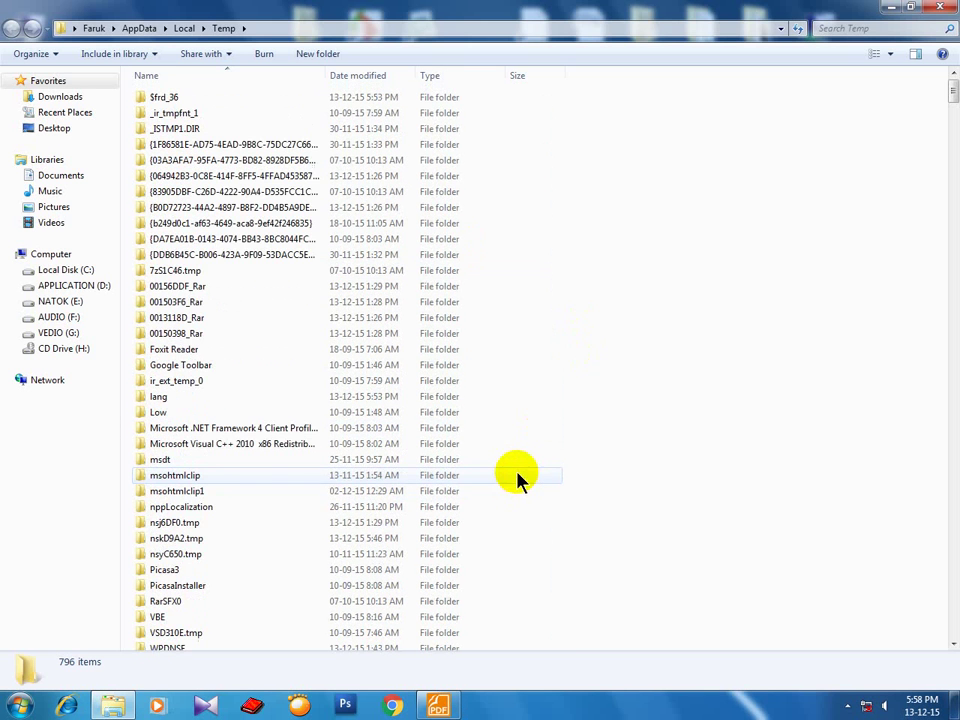
pyautogui.click(890, 54)
pyautogui.click(886, 119)
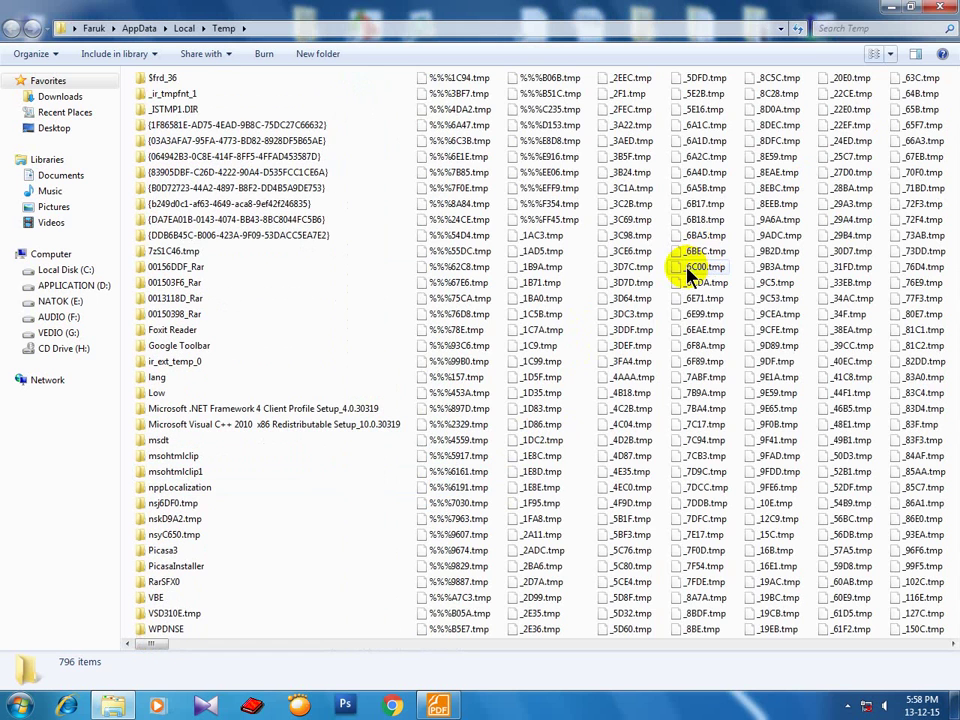
# Select all 1,013 Temp items and send them to the Recycle Bin.
pyautogui.click(185, 250)
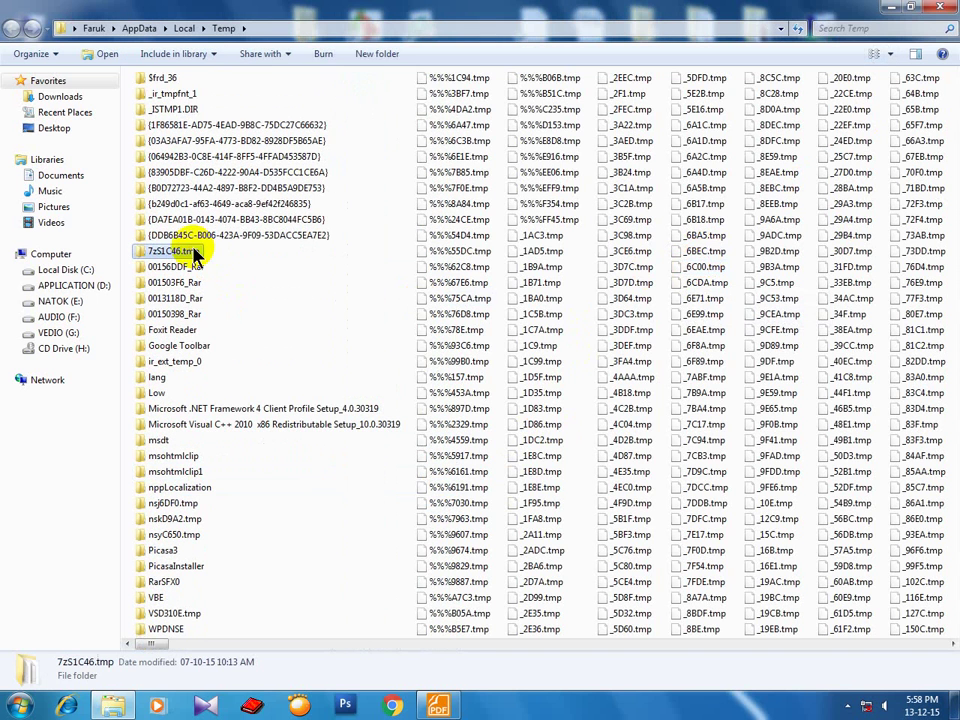
pyautogui.hotkey('ctrl', 'a')
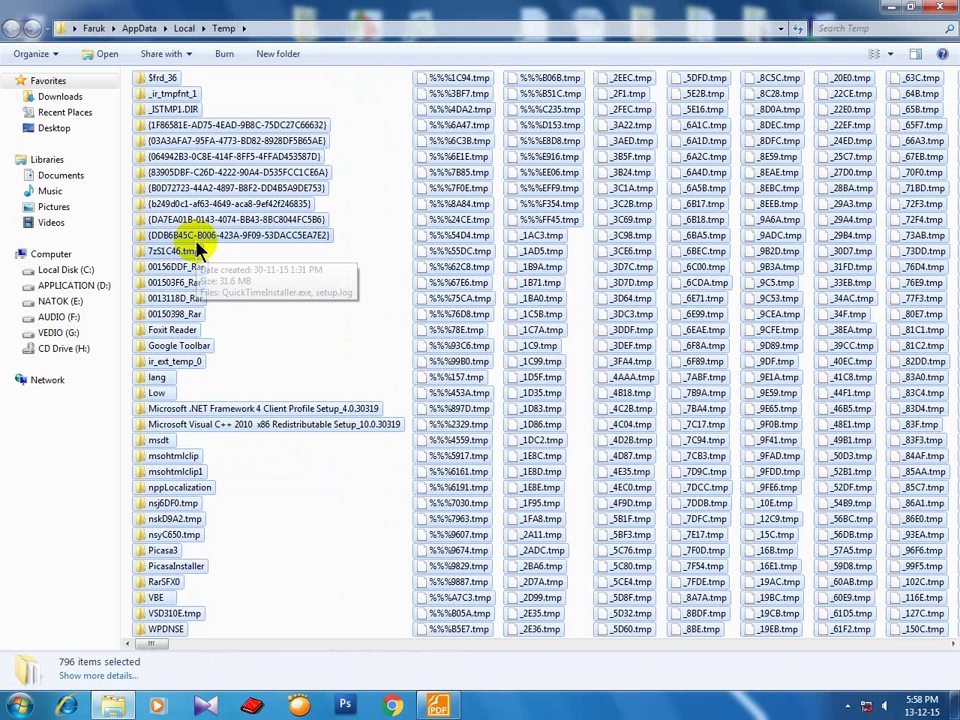
pyautogui.press('Delete')
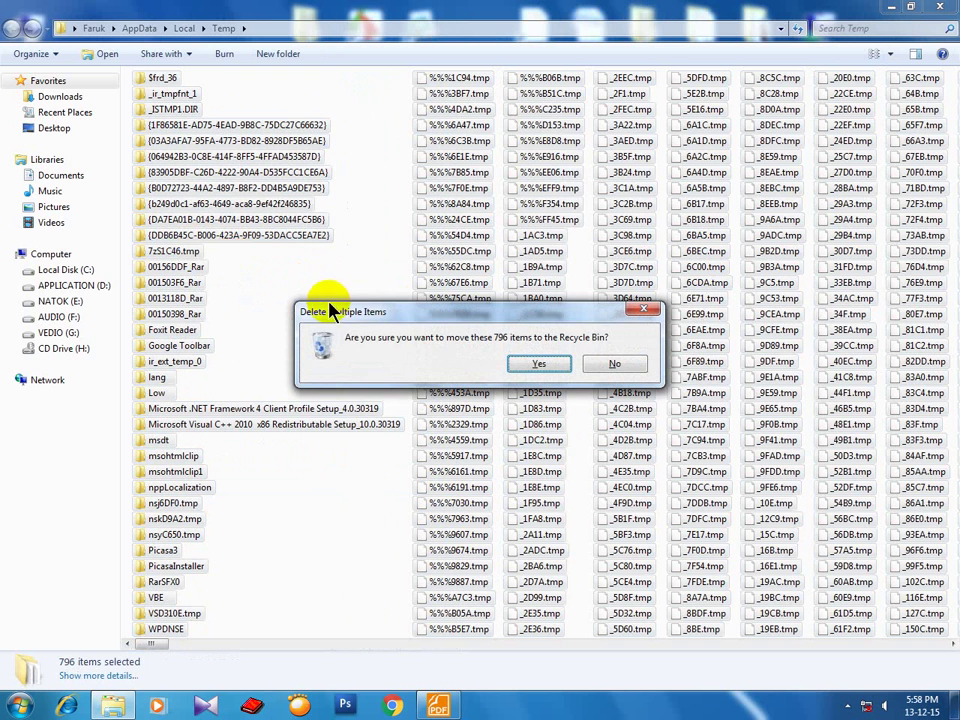
pyautogui.press('Escape')
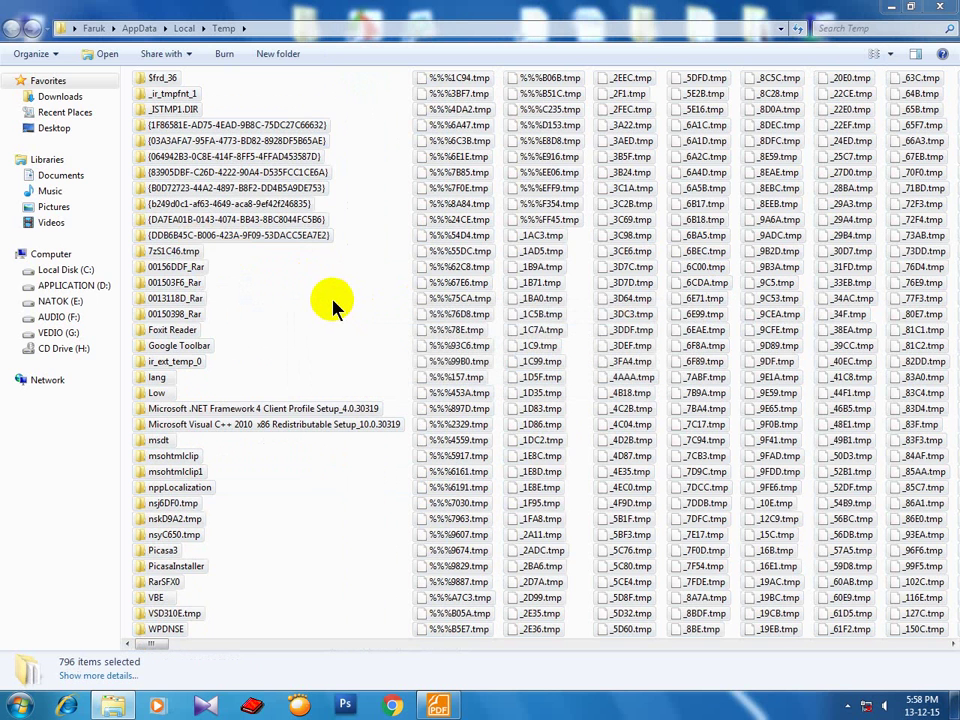
pyautogui.press('Delete')
pyautogui.press('Return')
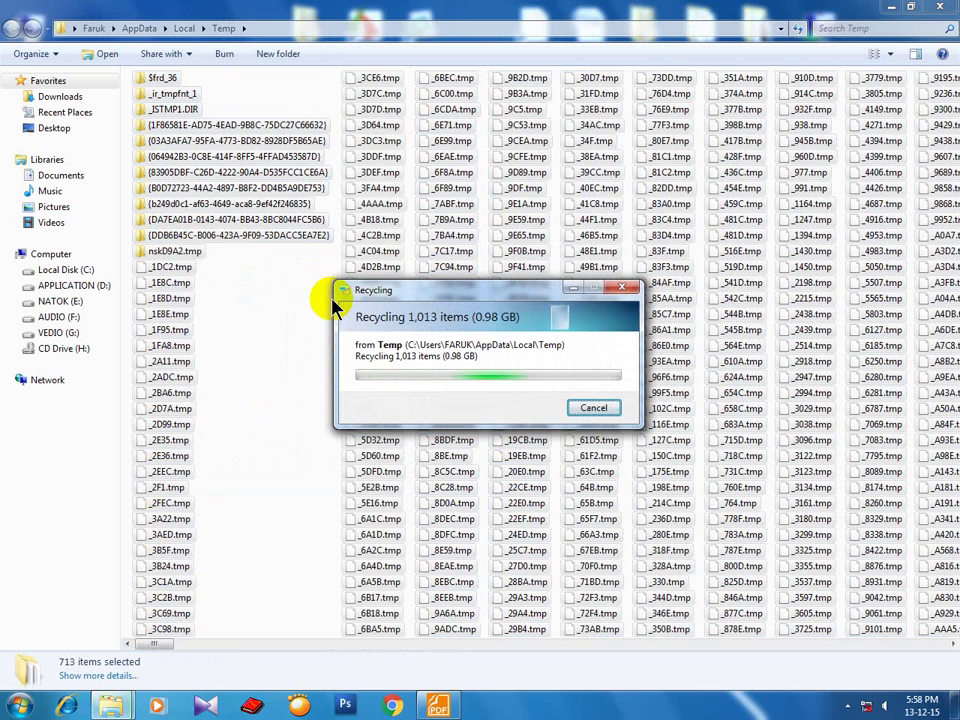
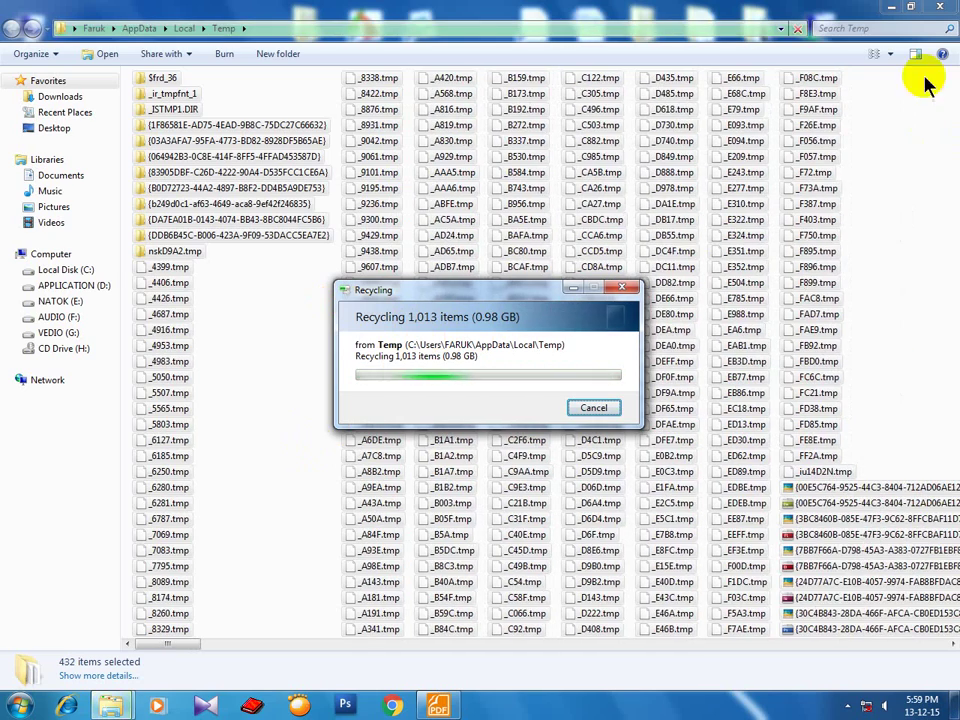
# Minimize the Temp window, bring up the Run box, and cancel the Folder In Use warning.
pyautogui.click(884, 12)
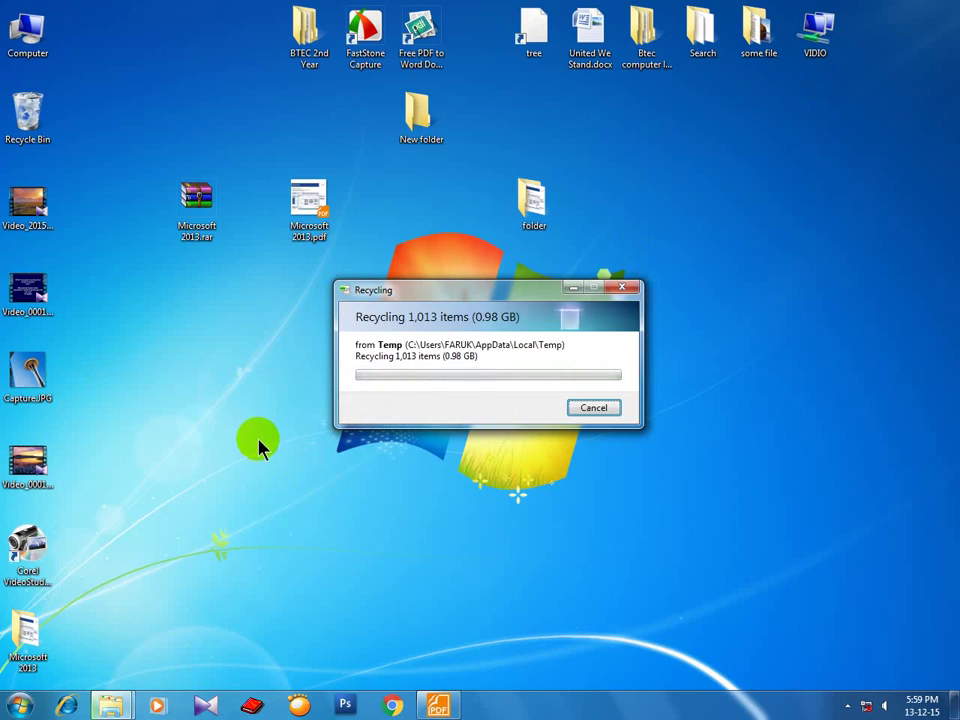
pyautogui.press('super+r')
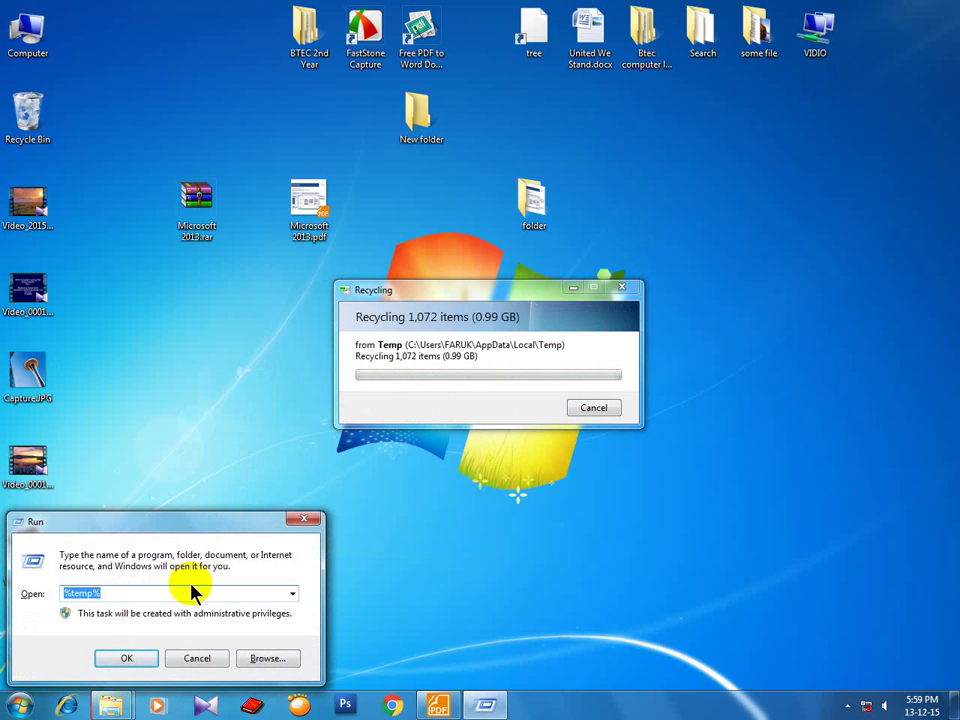
pyautogui.write('r')
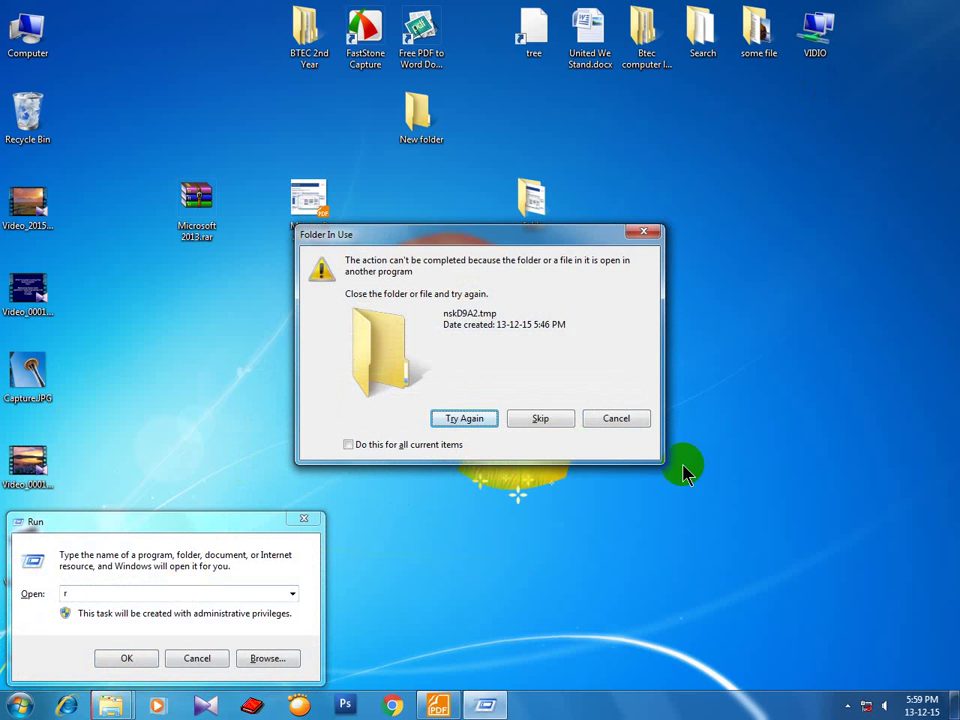
pyautogui.click(612, 418)
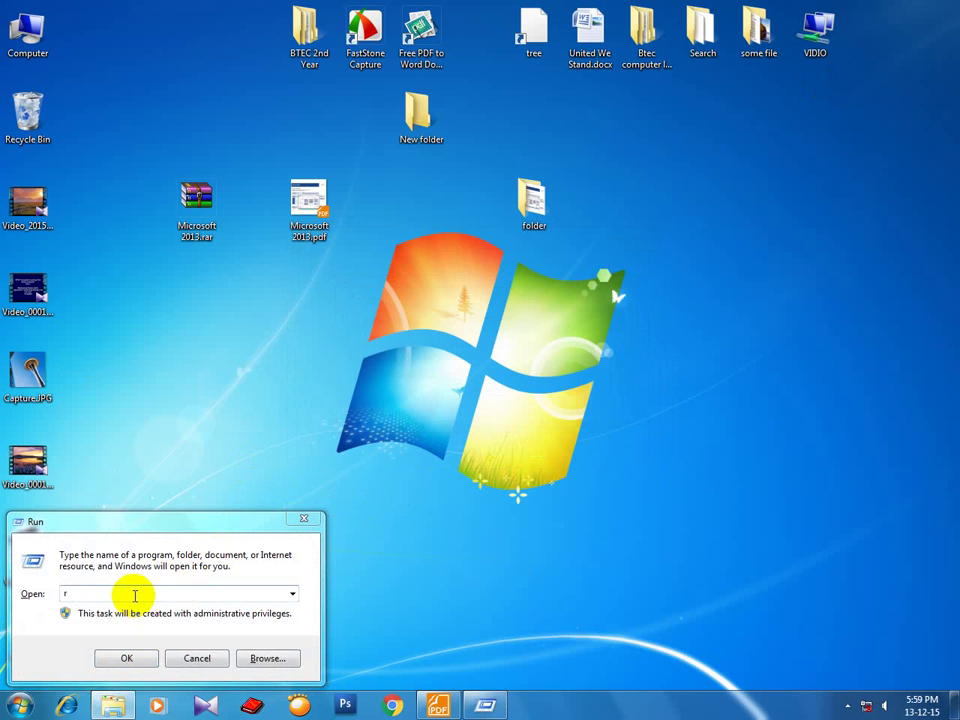
# Run 'recent' to open Recent items, maximize that window, then close it.
pyautogui.write('ecent')
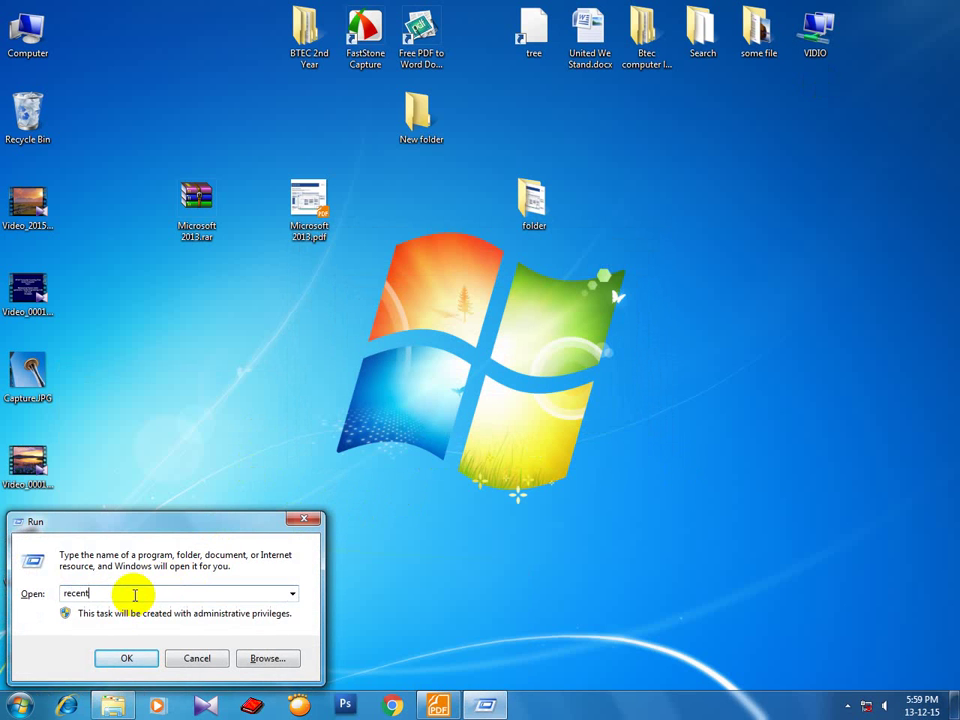
pyautogui.press('Return')
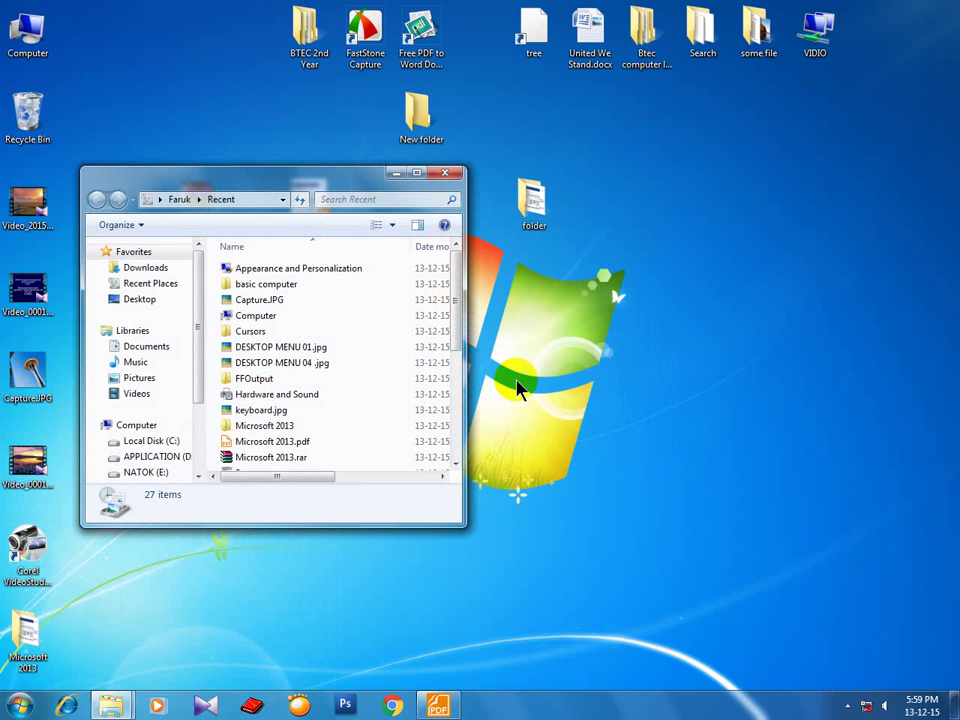
pyautogui.click(416, 175)
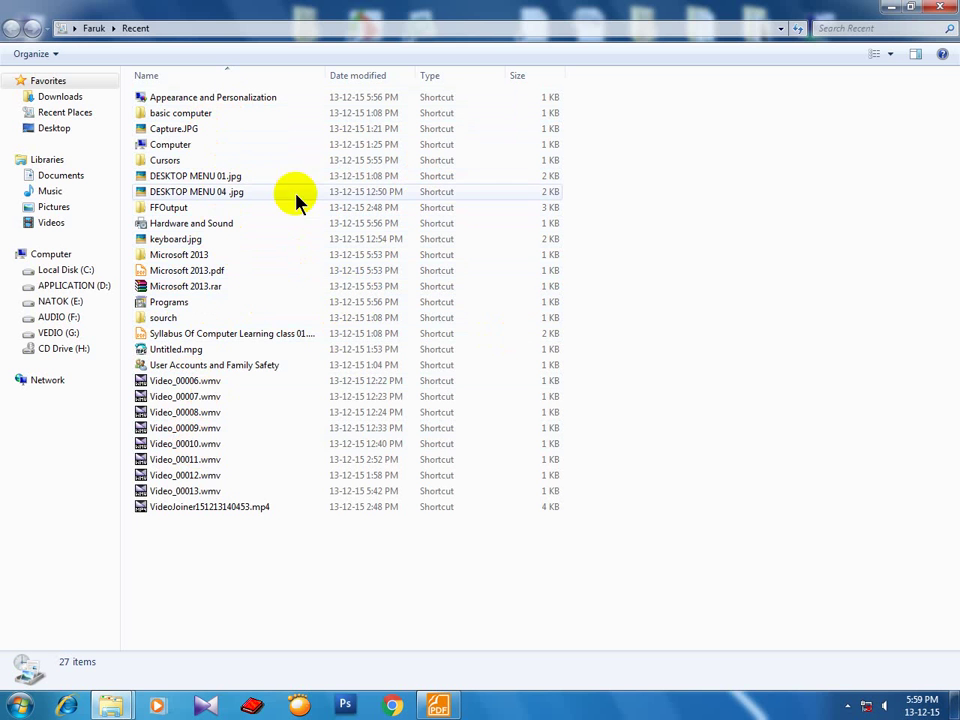
pyautogui.click(945, 9)
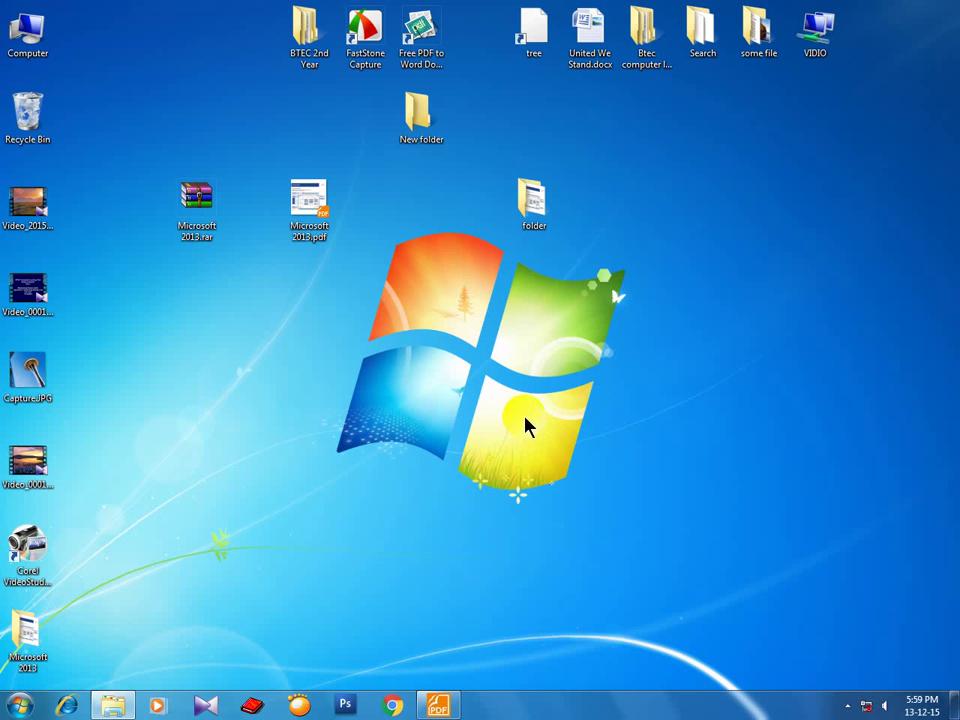
# Run the tree command, refresh the desktop twice, and reopen the Run box.
pyautogui.press('super+r')
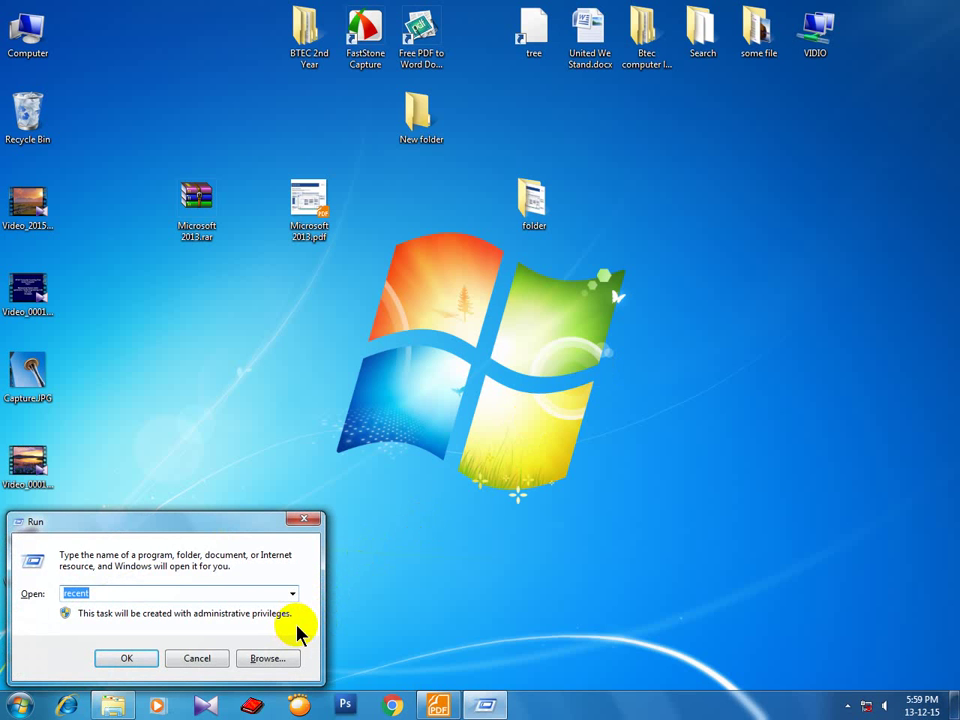
pyautogui.write('tree')
pyautogui.press('Return')
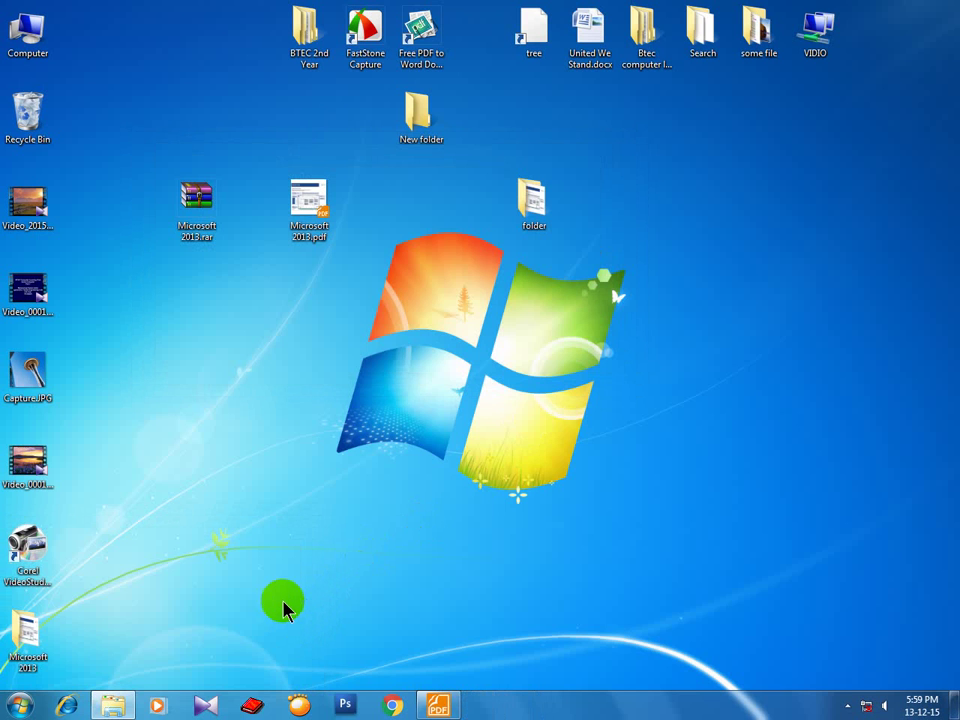
pyautogui.rightClick(381, 326)
pyautogui.click(397, 366)
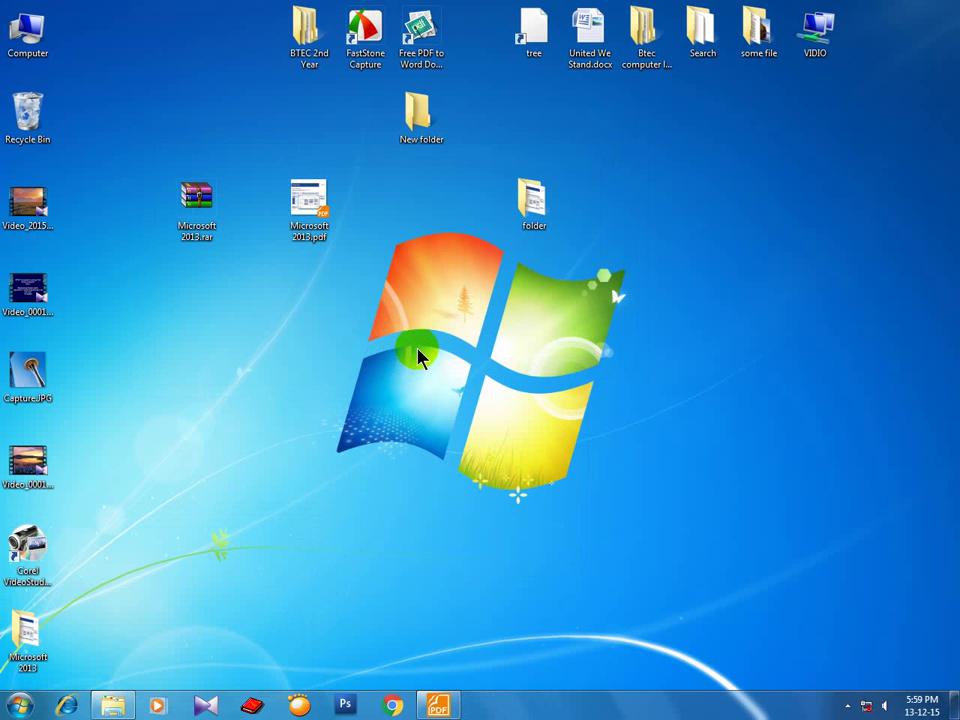
pyautogui.rightClick(624, 240)
pyautogui.click(658, 281)
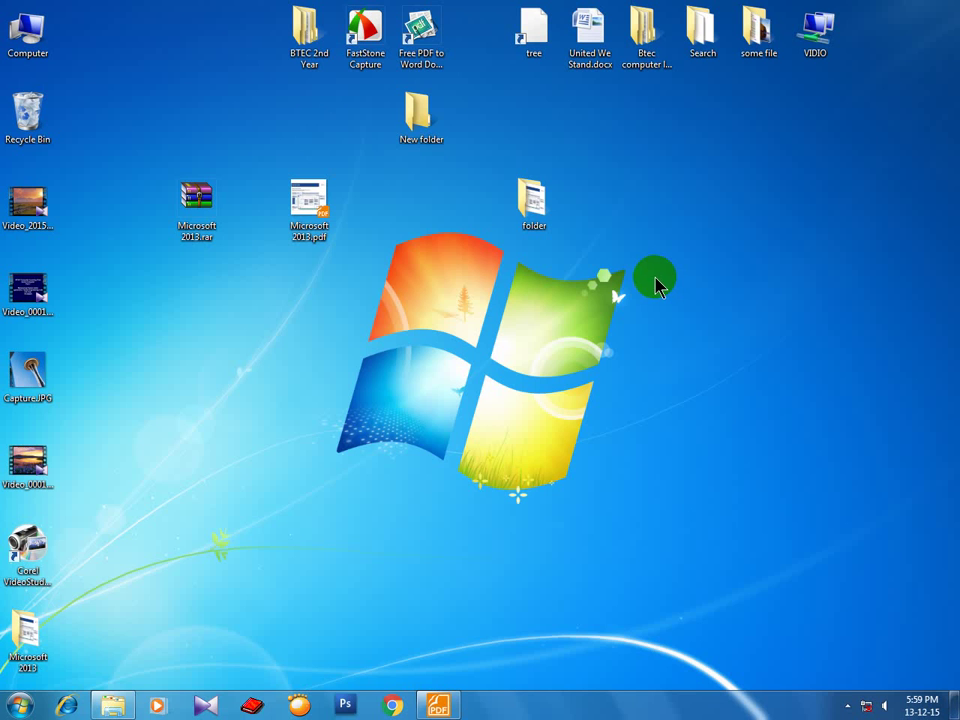
pyautogui.press('super+r')
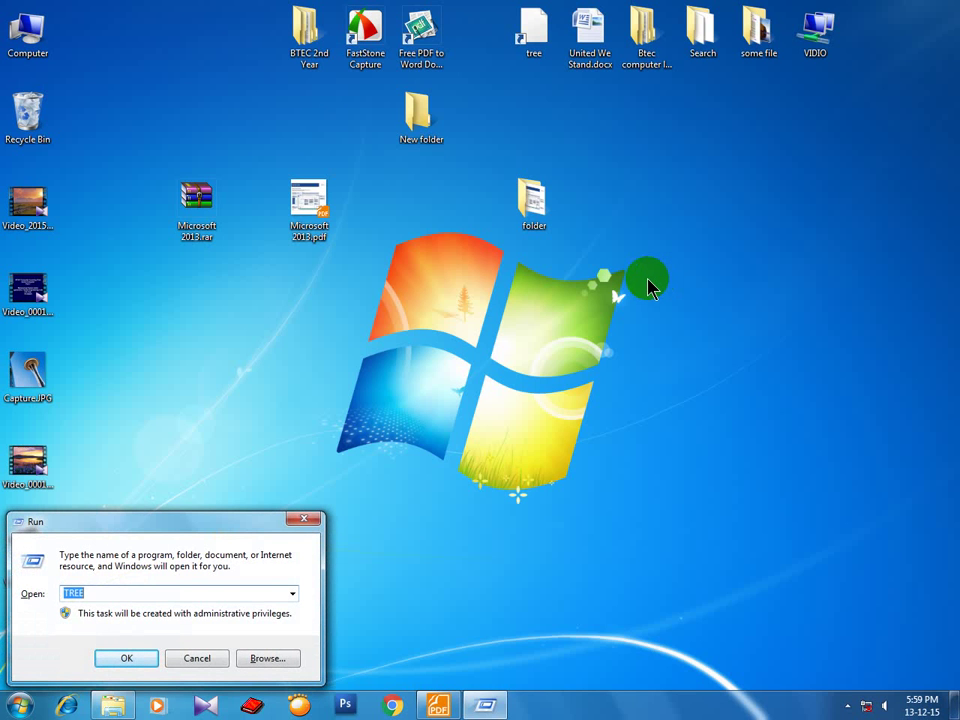
# Launch System Information (msinfo32), getting past a cannot-find error.
pyautogui.write('ms')
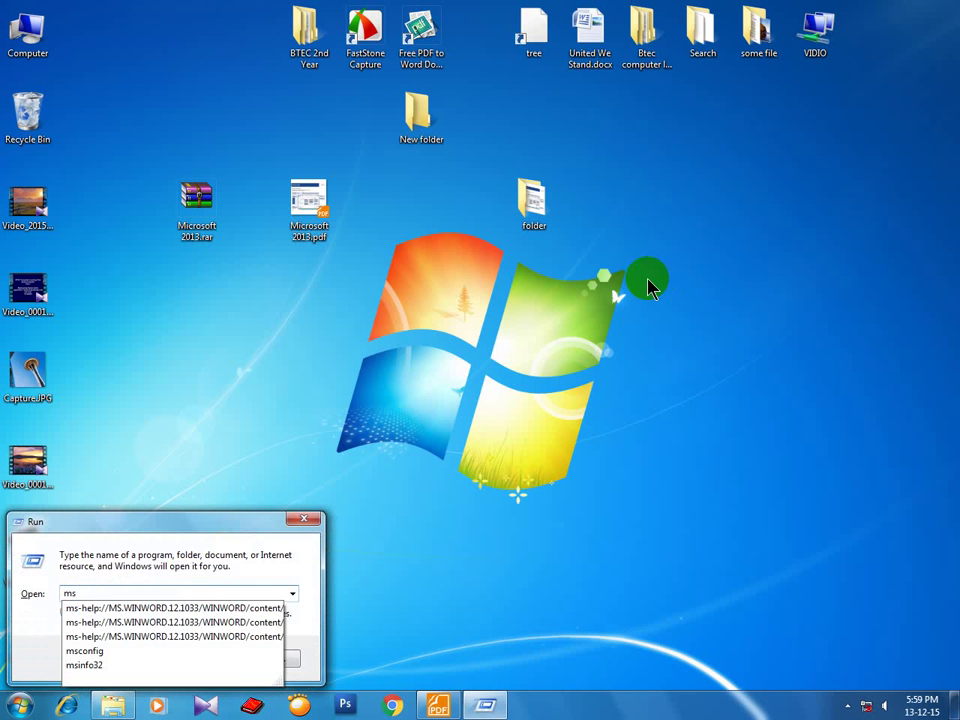
pyautogui.write('info')
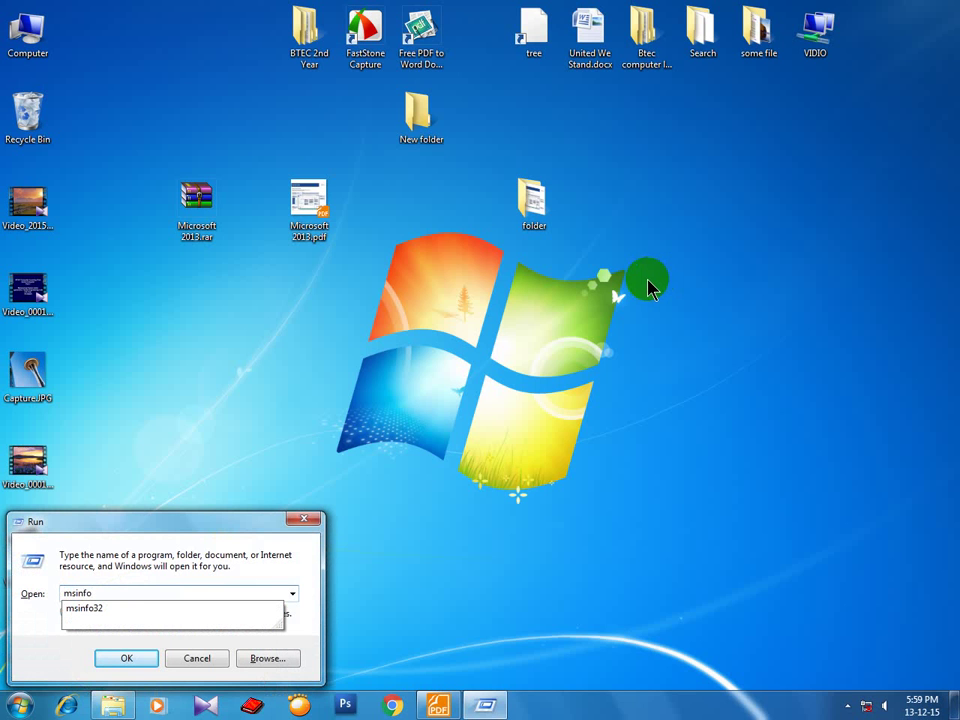
pyautogui.press('Return')
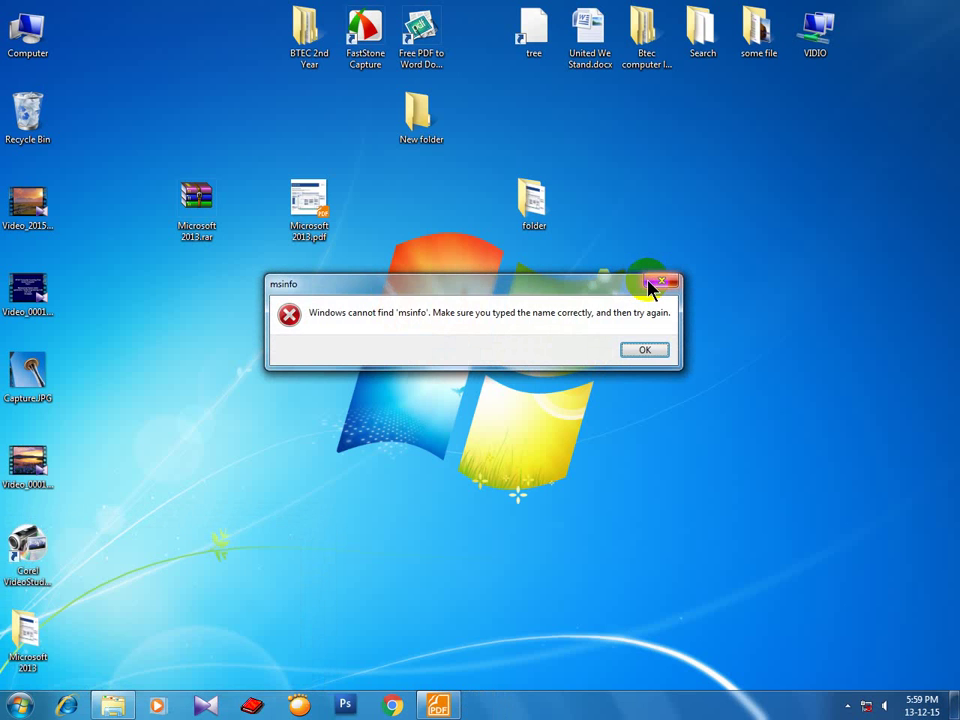
pyautogui.click(633, 358)
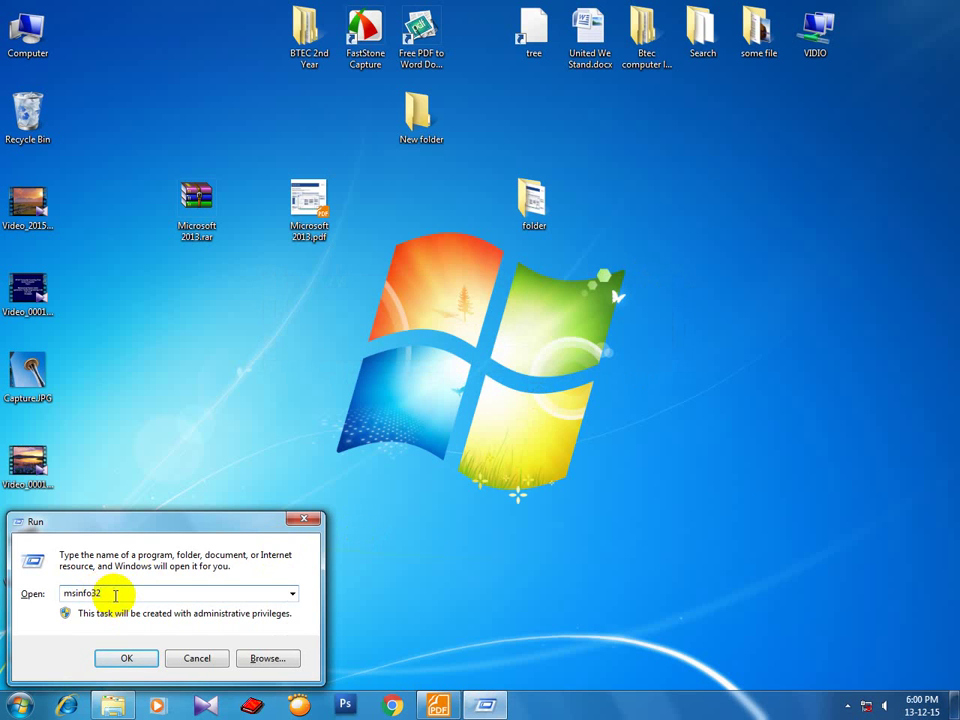
pyautogui.press('Return')
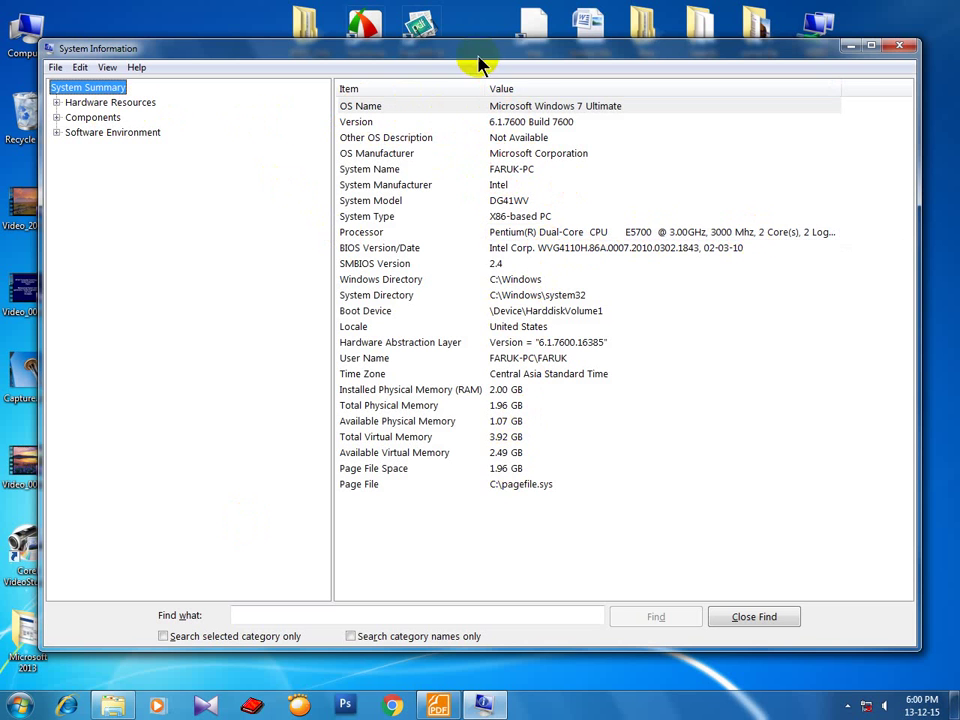
# Move System Information aside, view the Computer's basic system properties, then close them.
pyautogui.moveTo(478, 58); pyautogui.dragTo(553, 80)
pyautogui.rightClick(20, 35)
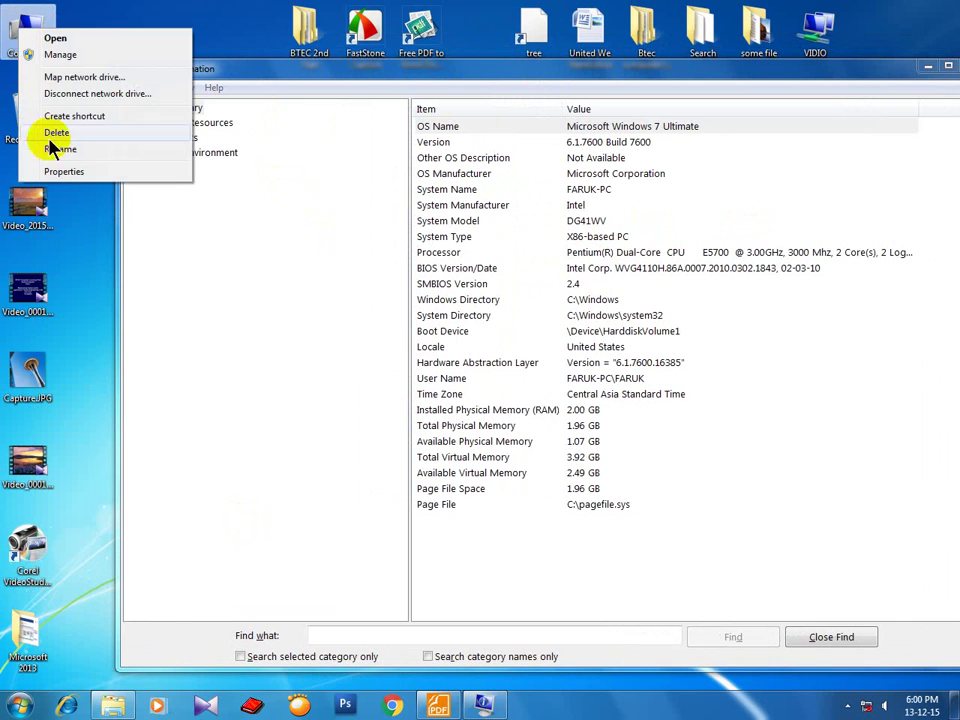
pyautogui.click(60, 171)
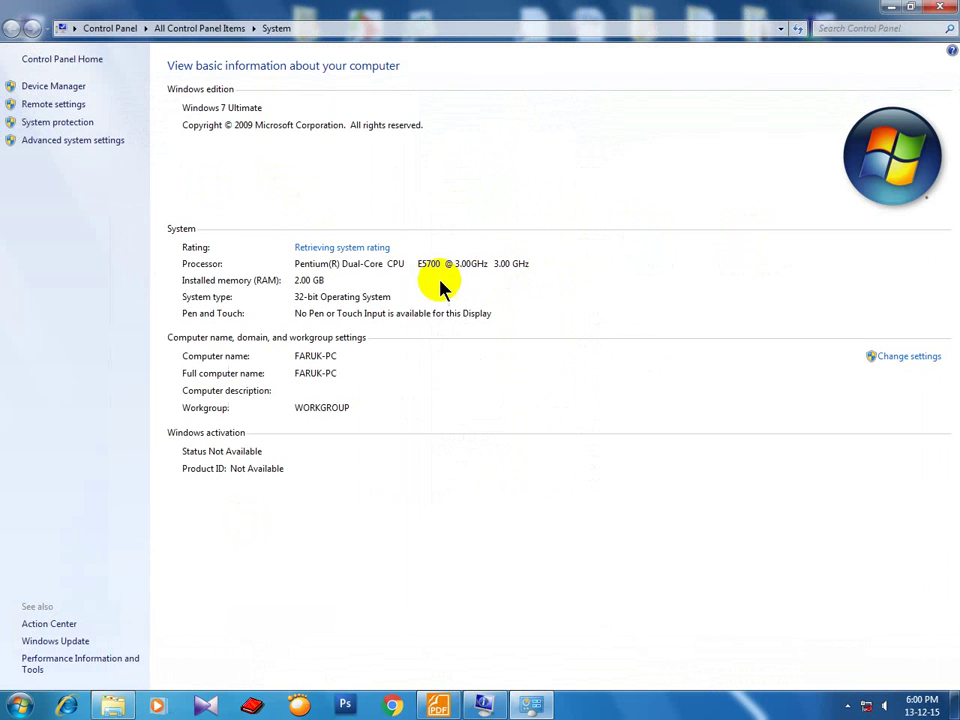
pyautogui.click(945, 8)
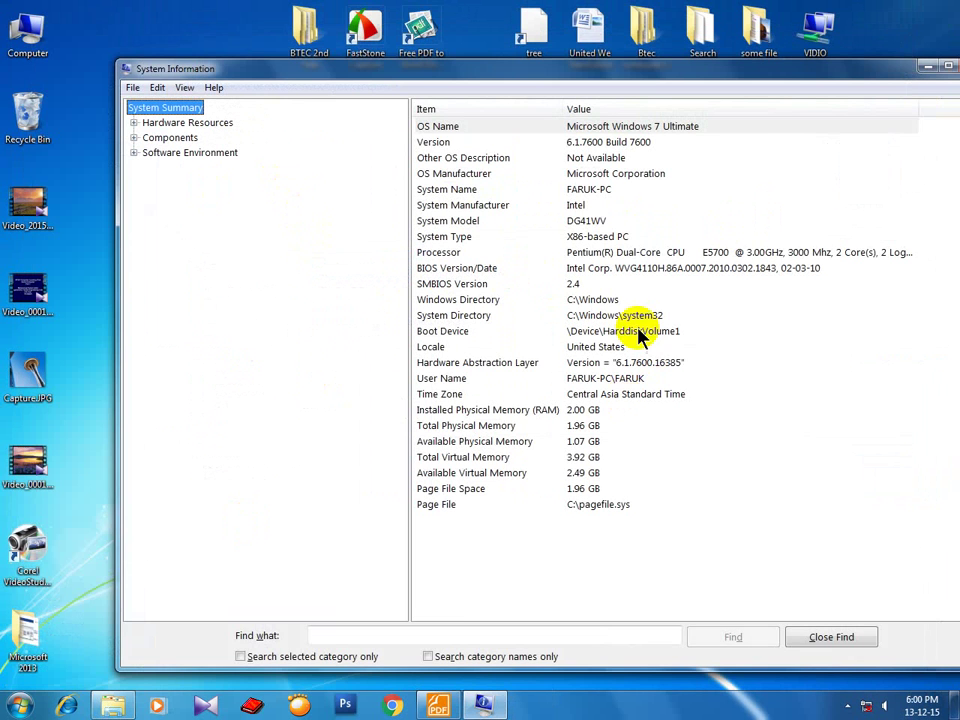
# Expand Hardware Resources to show Conflicts/Sharing, then minimize System Information.
pyautogui.click(140, 118)
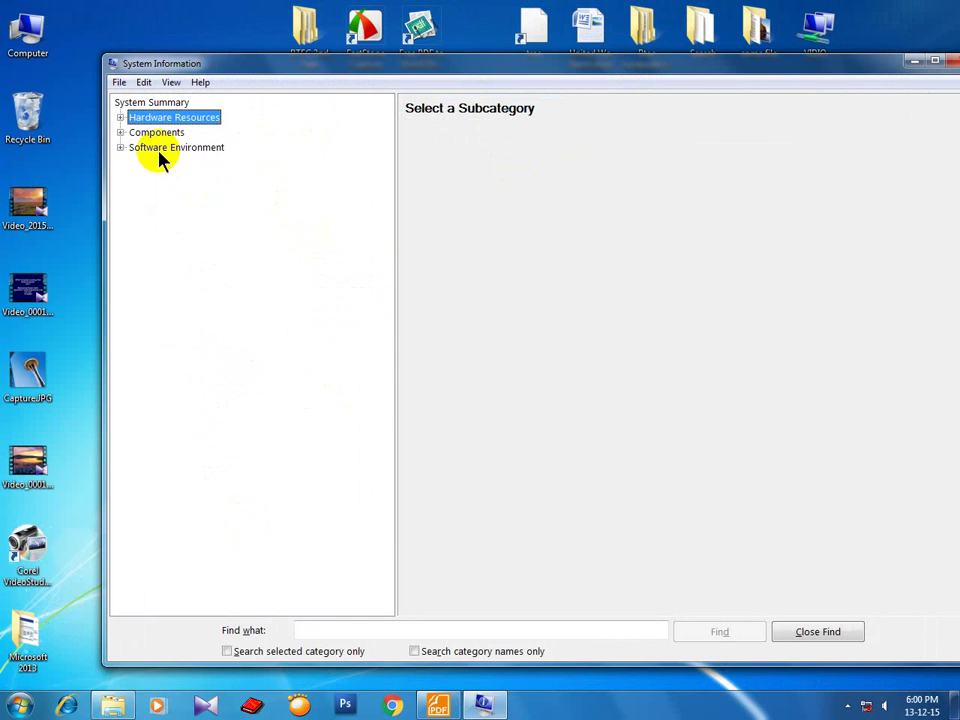
pyautogui.click(120, 117)
pyautogui.click(150, 134)
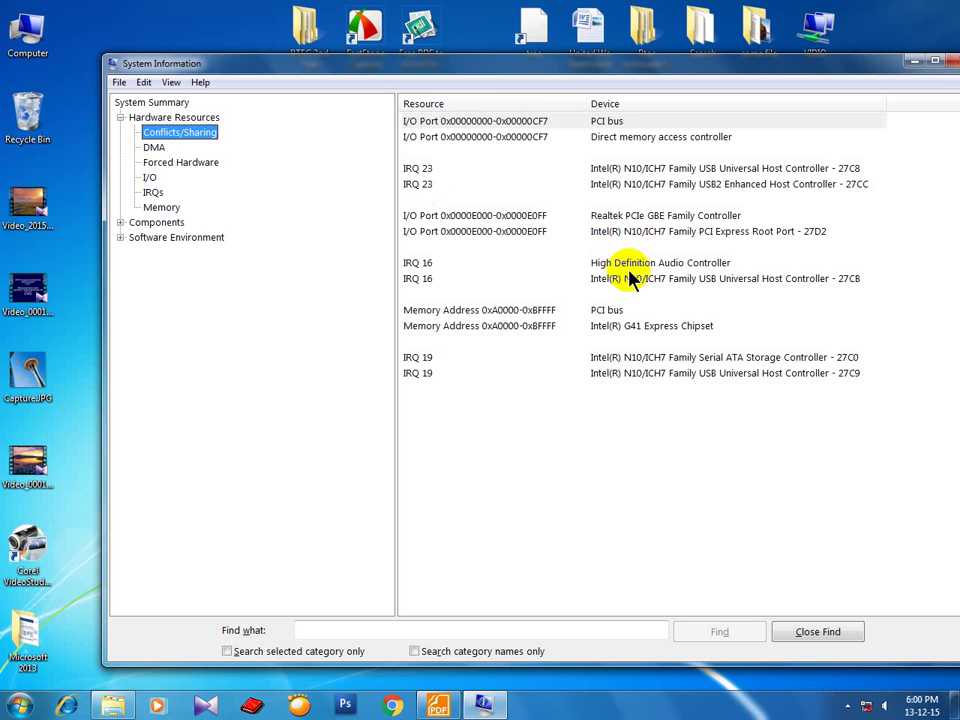
pyautogui.click(913, 61)
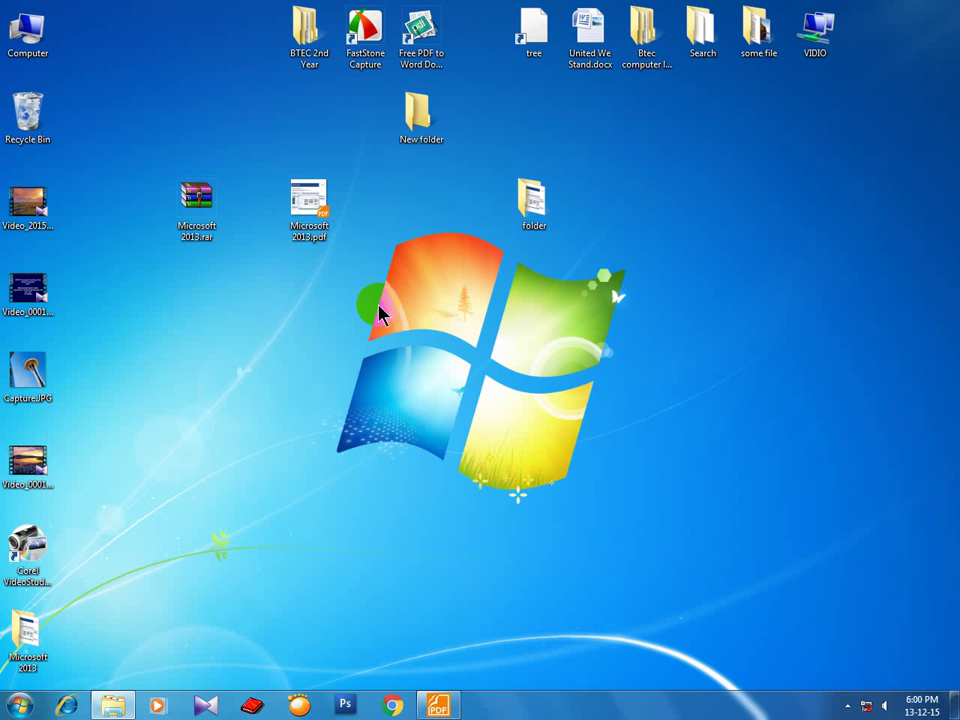
# Run dxdiag, review its DirectX 11 and 2048MB RAM summary, then exit the tool.
pyautogui.press('super+r')
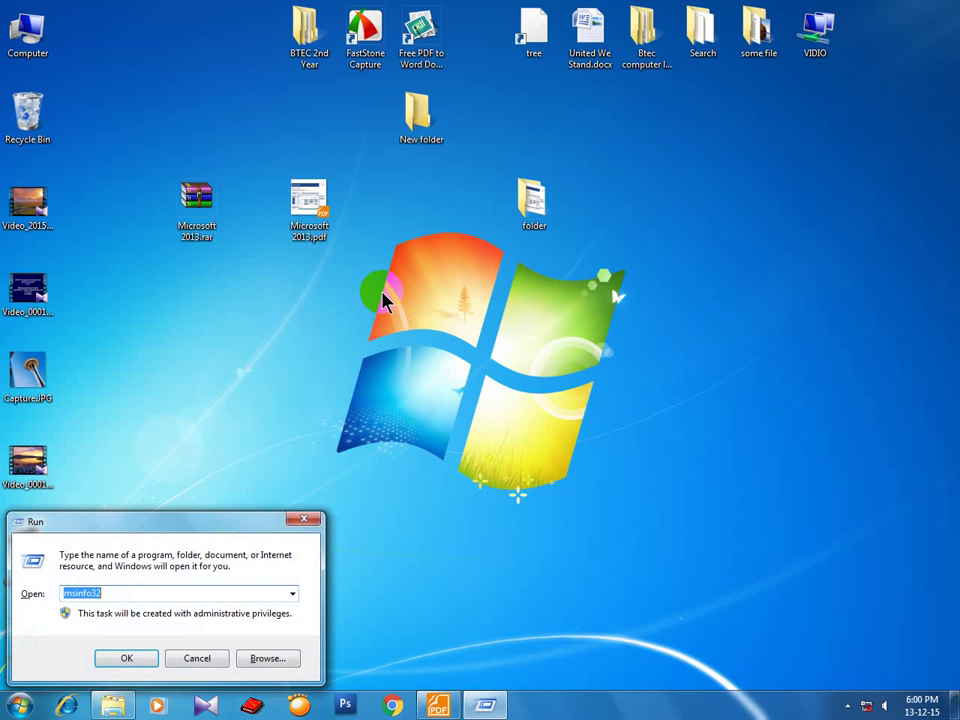
pyautogui.write('dxdia')
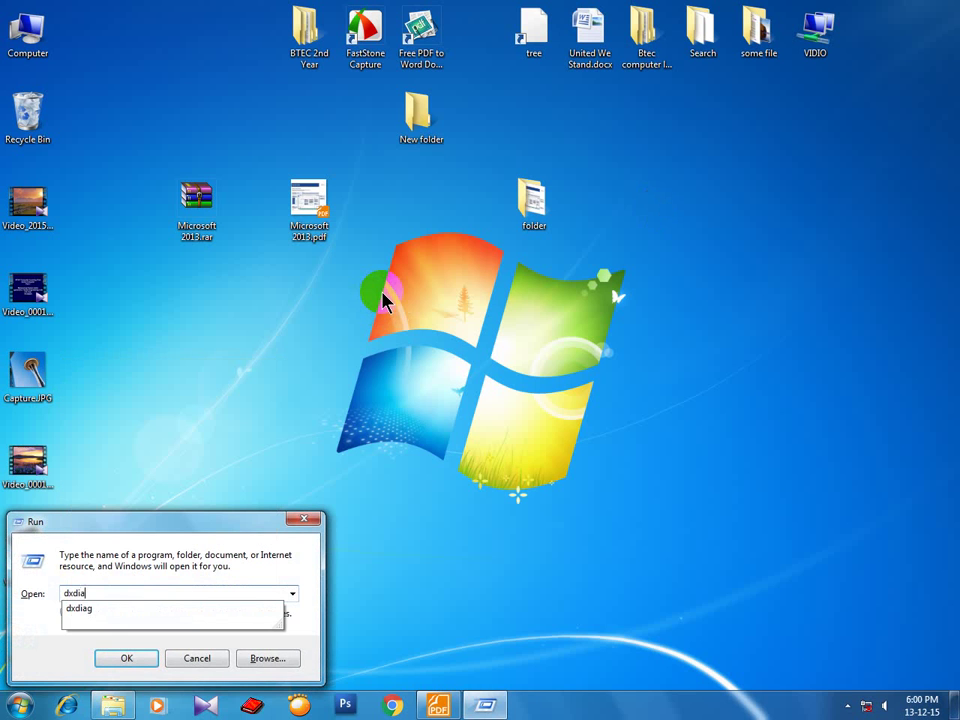
pyautogui.write('g')
pyautogui.press('Return')
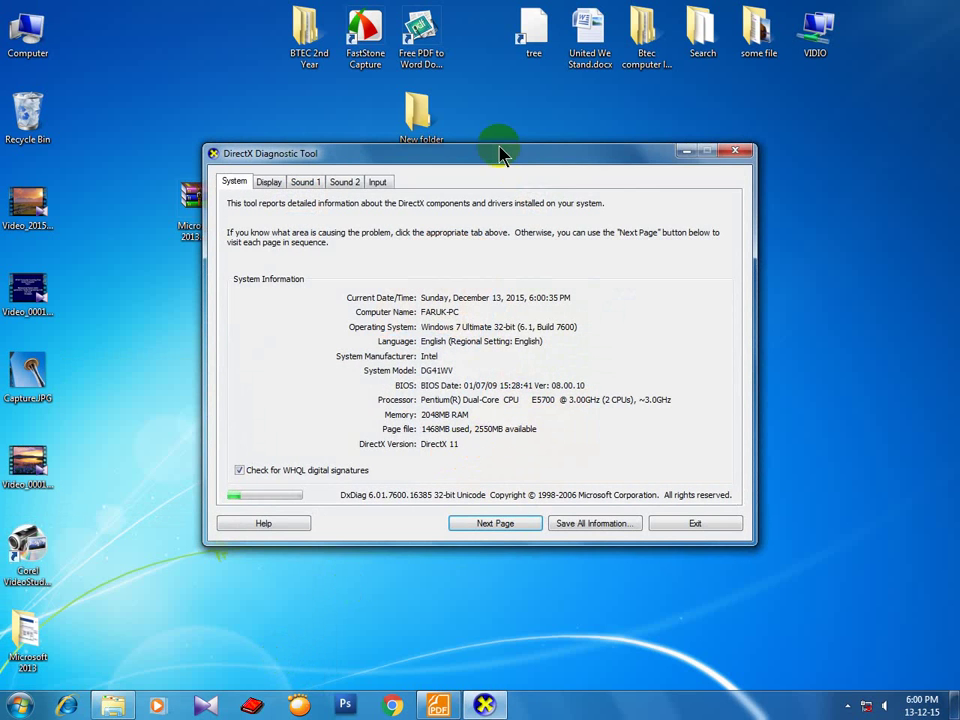
pyautogui.moveTo(499, 154); pyautogui.dragTo(497, 127)
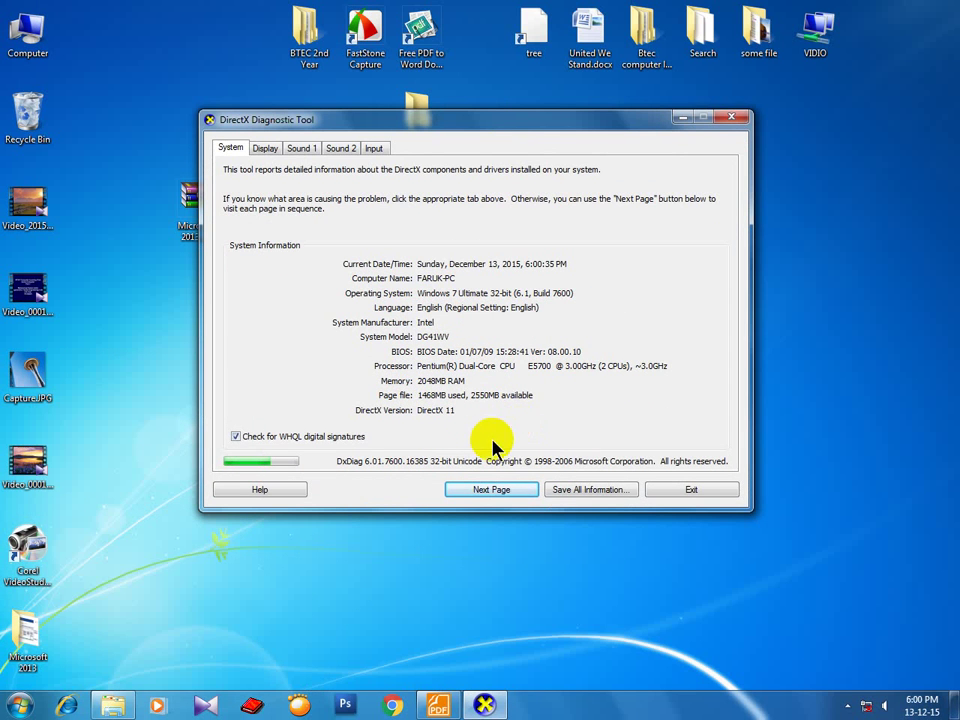
pyautogui.click(693, 489)
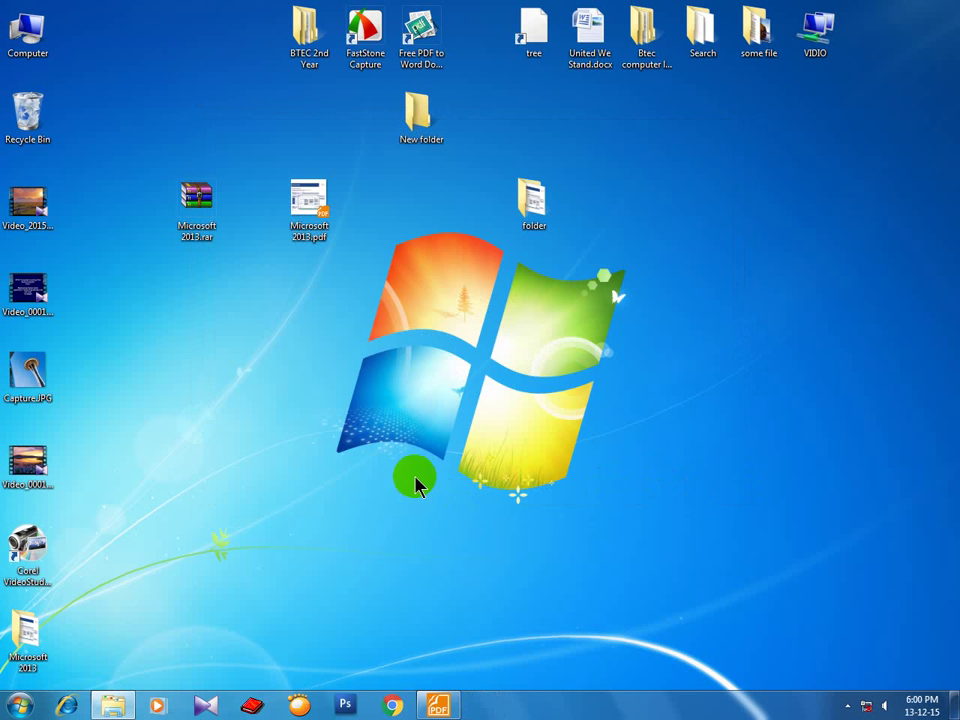
# Refresh the desktop and open User Accounts from the Start menu's Control Panel.
pyautogui.rightClick(403, 286)
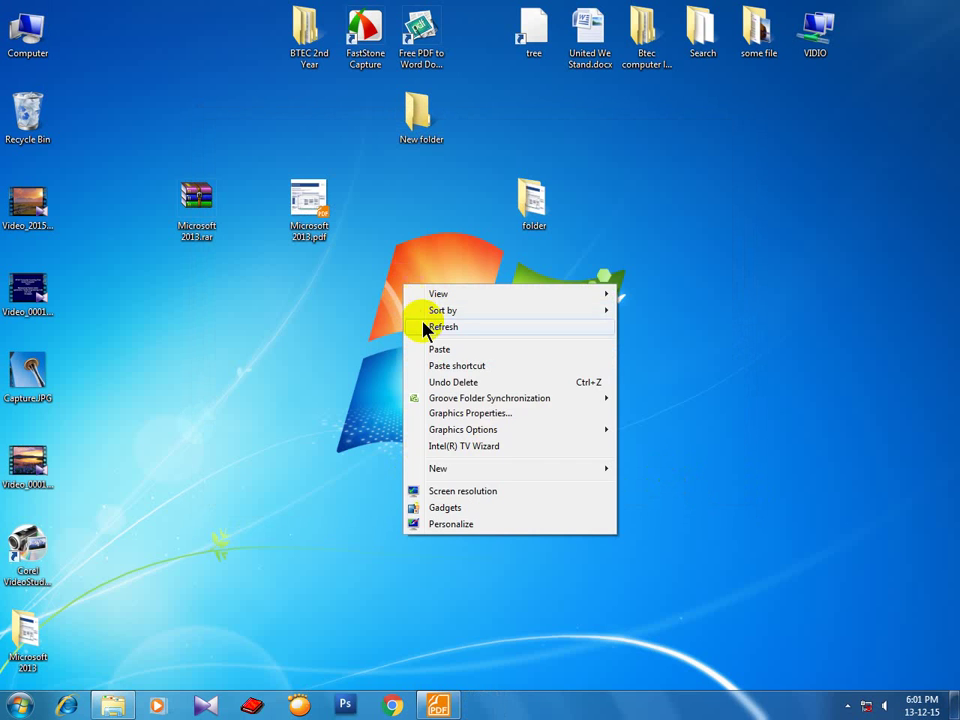
pyautogui.click(422, 326)
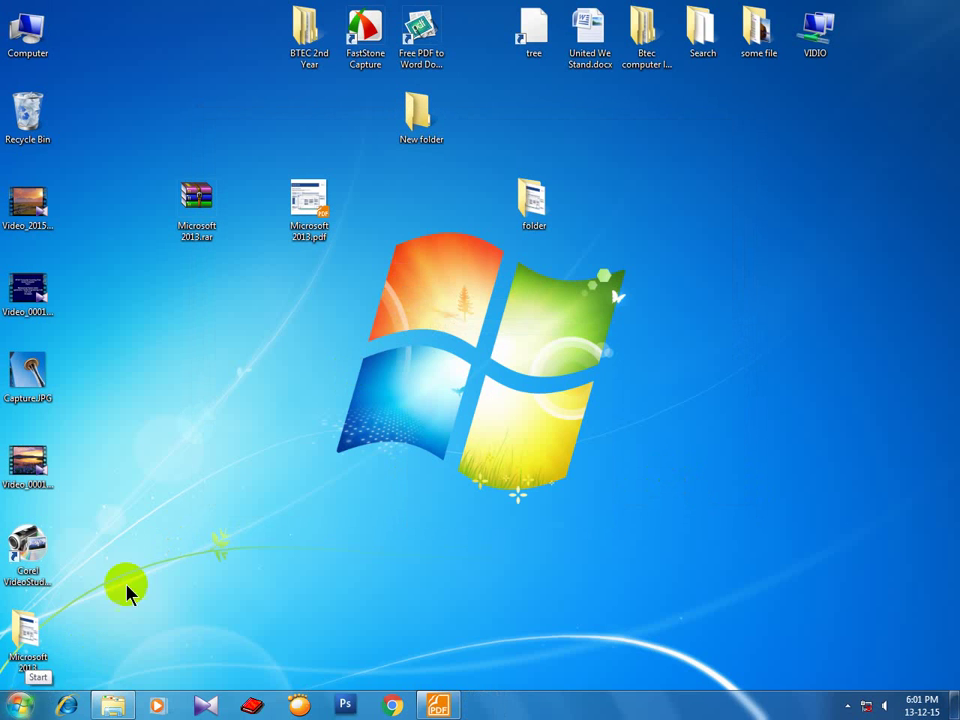
pyautogui.click(22, 707)
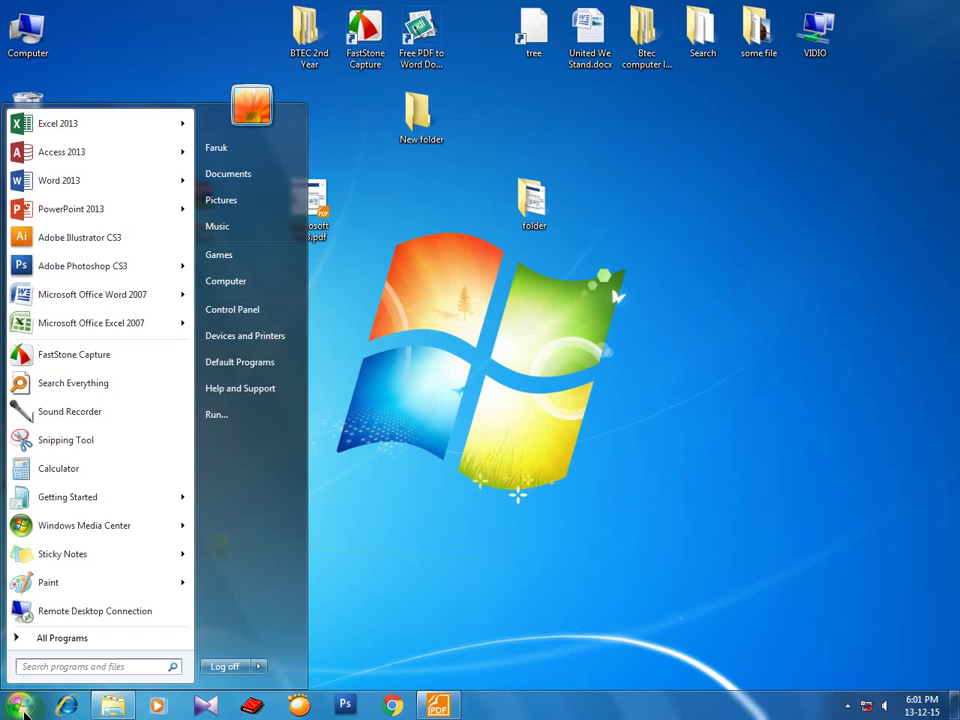
pyautogui.click(255, 314)
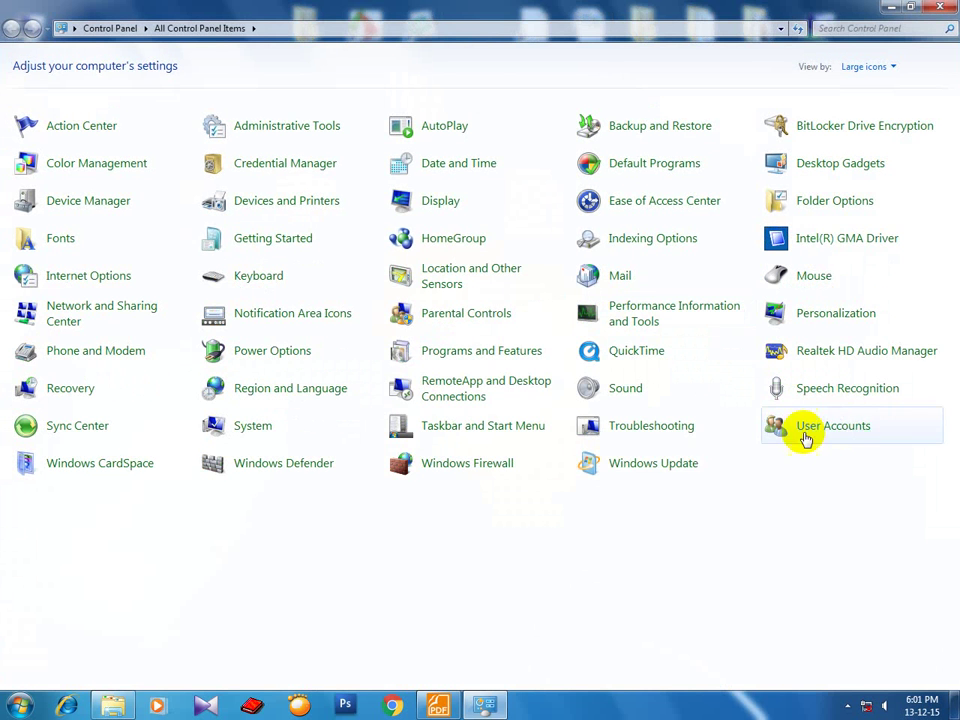
pyautogui.click(818, 428)
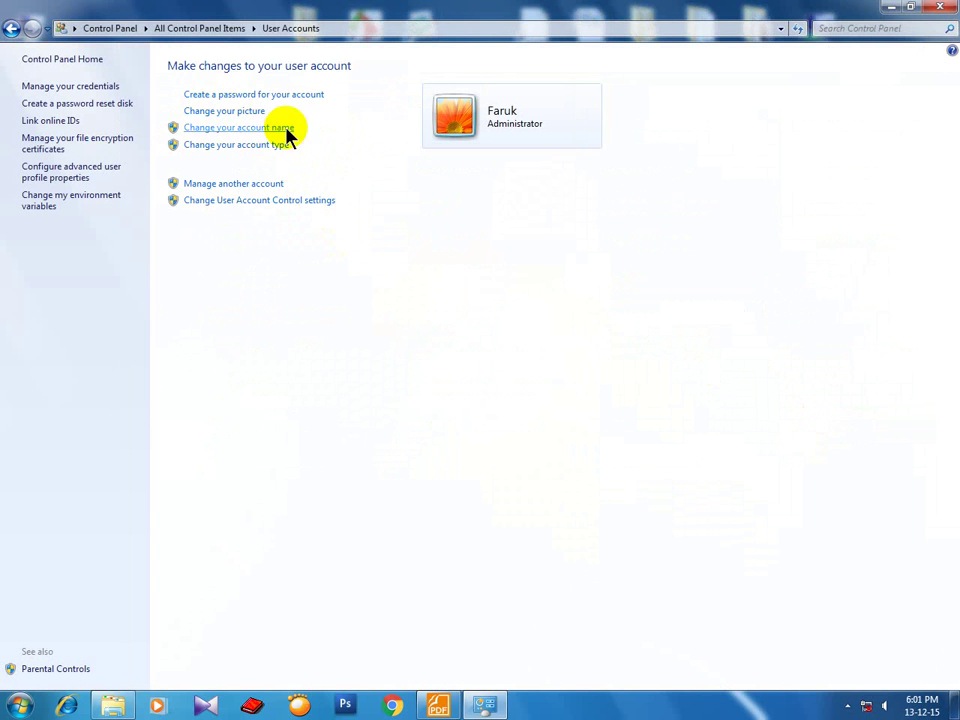
# Start creating an account password, entering a new password and its confirmation.
pyautogui.click(229, 101)
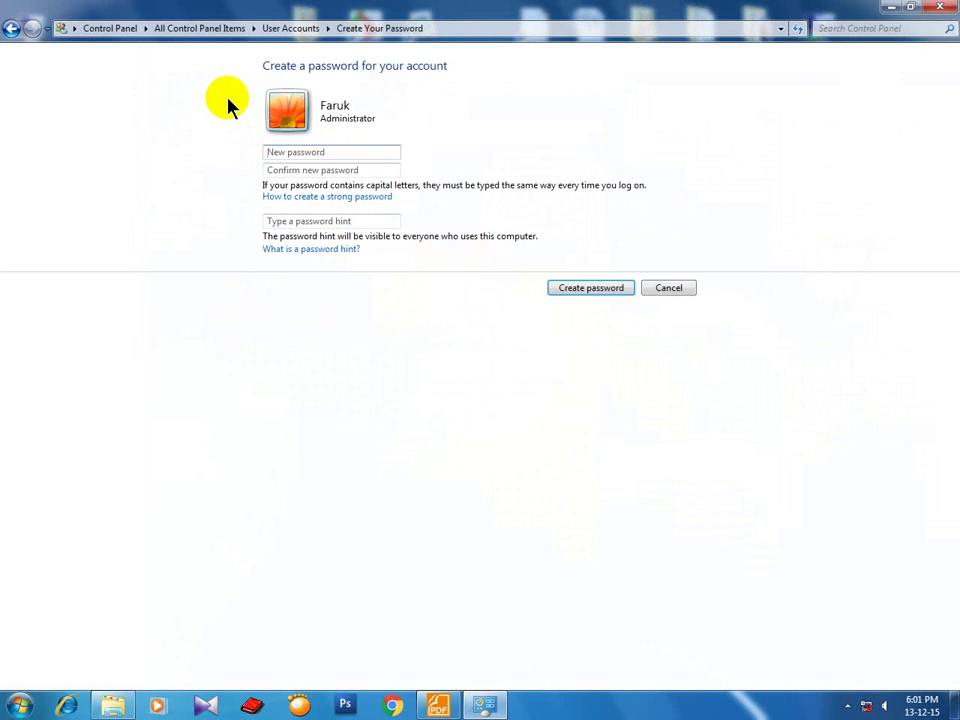
pyautogui.click(309, 148)
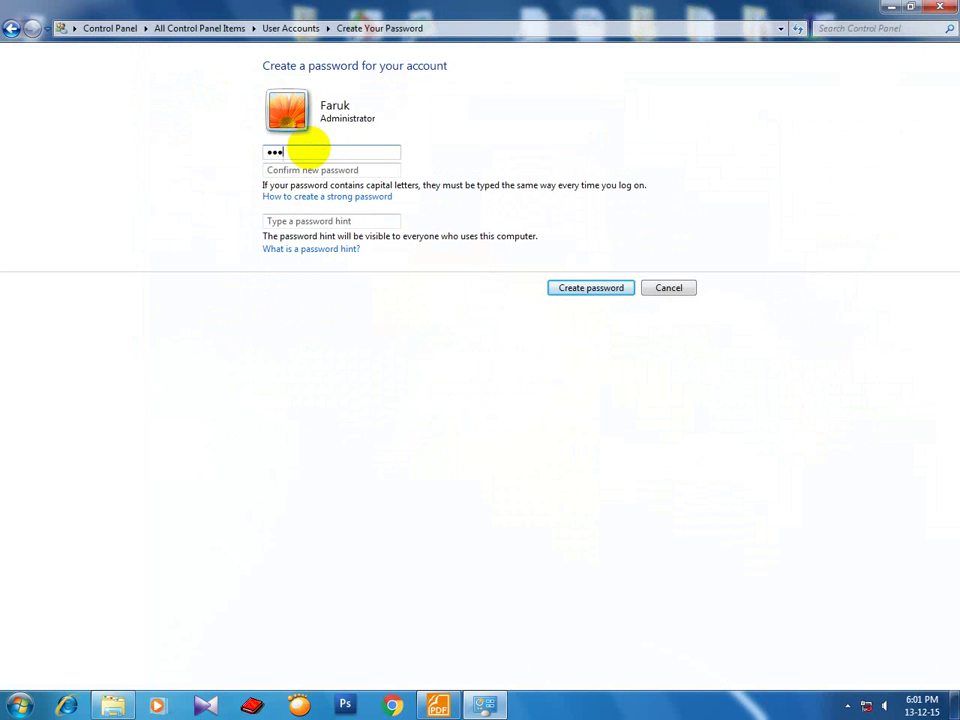
pyautogui.write('12345')
pyautogui.click(314, 169)
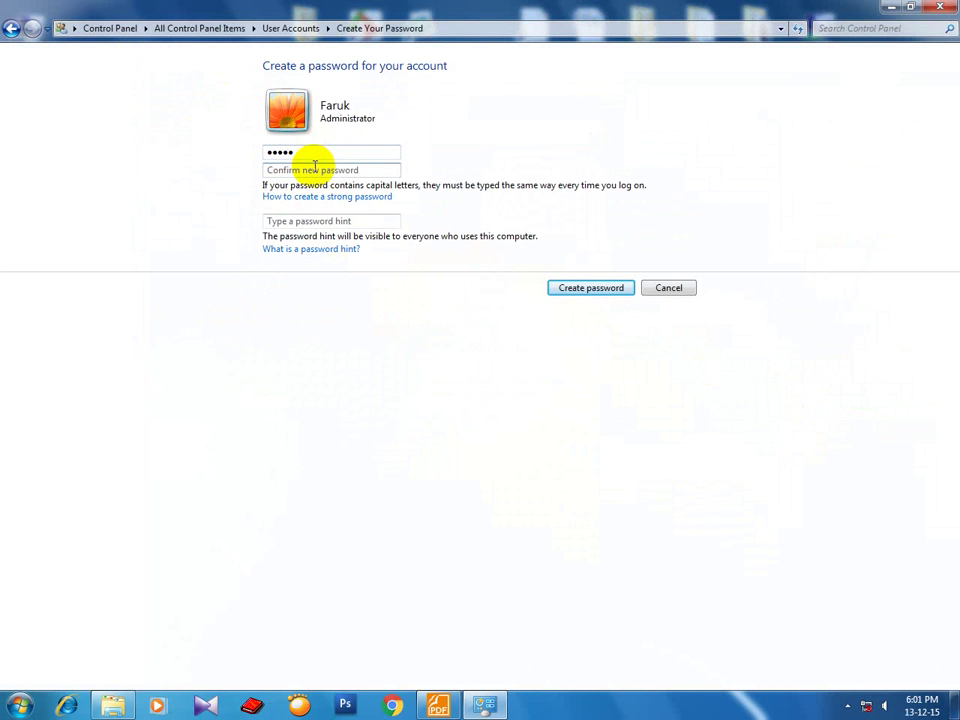
pyautogui.write('1')
pyautogui.click(300, 221)
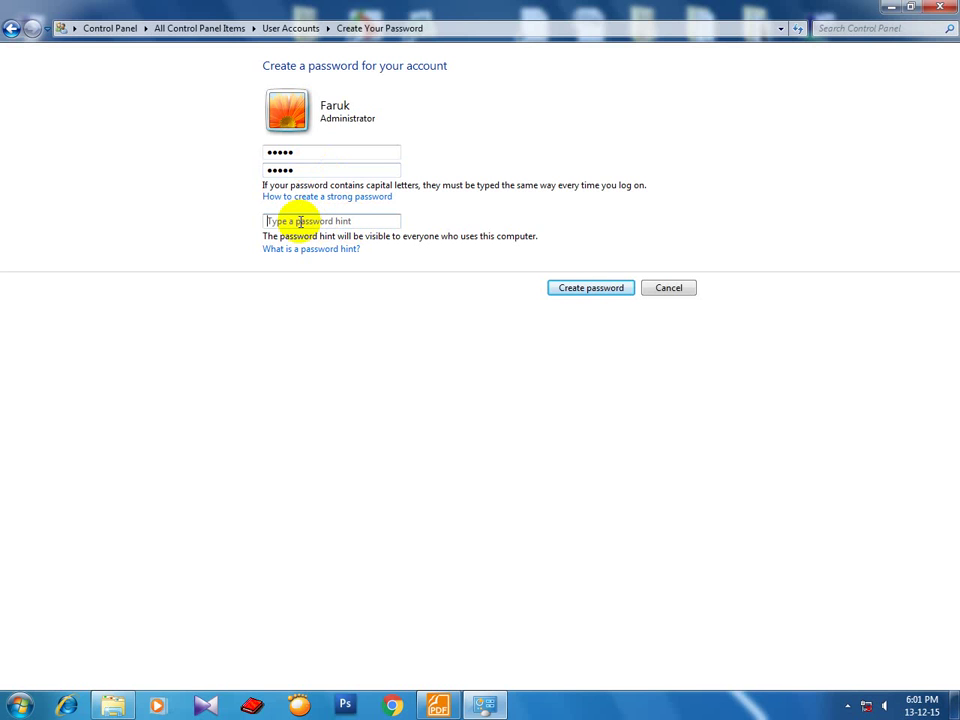
# Recheck both password entries and create the password for the administrator account.
pyautogui.click(302, 154)
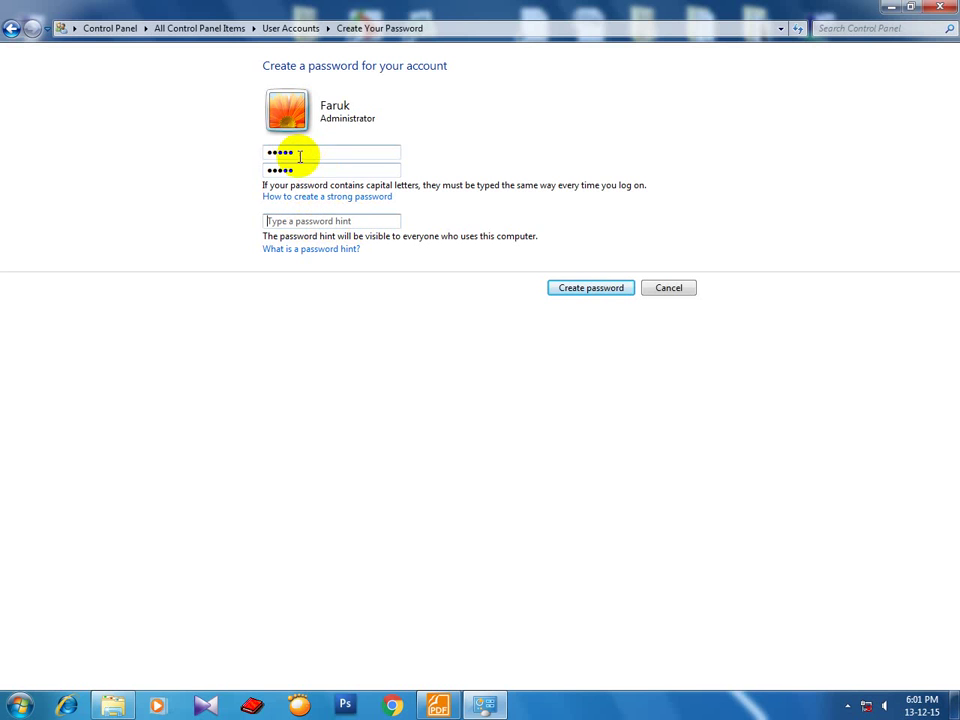
pyautogui.doubleClick(302, 154)
pyautogui.doubleClick(302, 172)
pyautogui.click(313, 222)
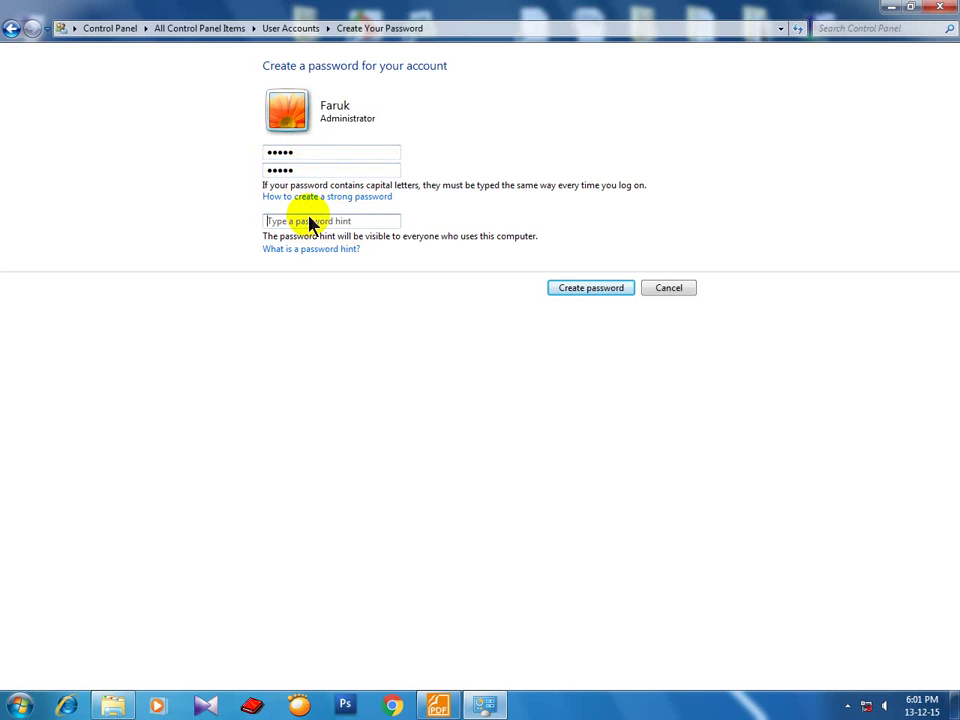
pyautogui.doubleClick(306, 171)
pyautogui.doubleClick(308, 151)
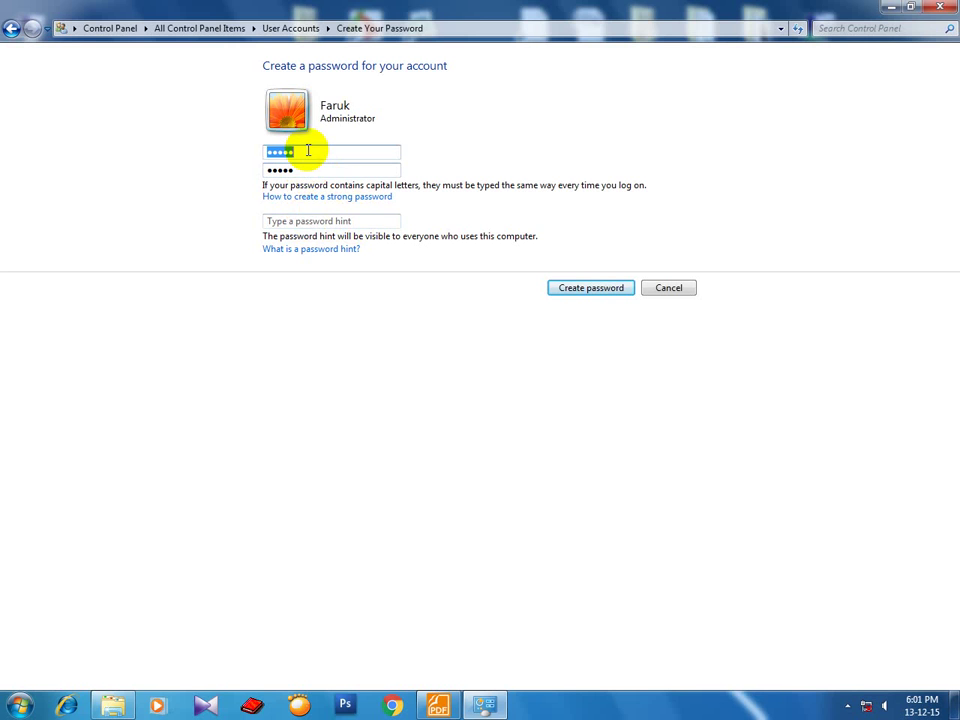
pyautogui.click(310, 221)
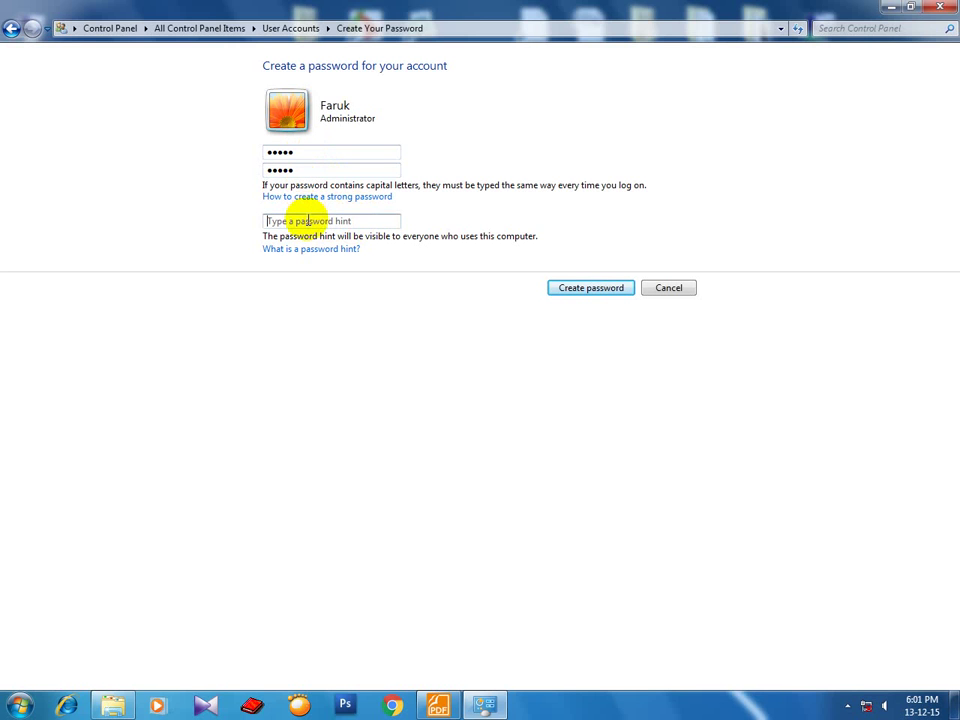
pyautogui.click(571, 297)
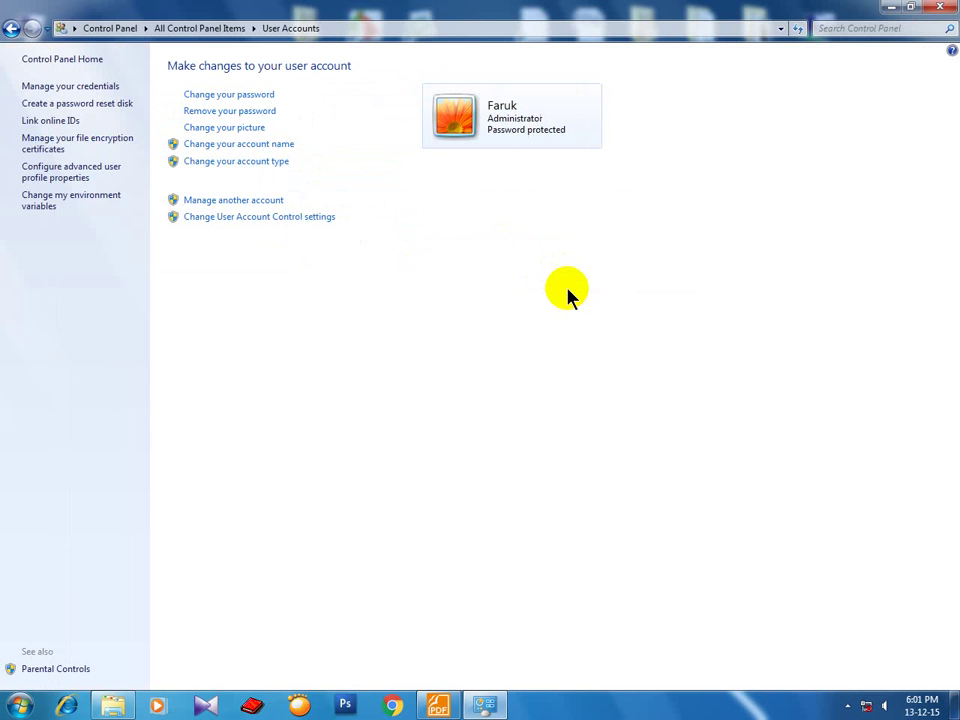
# Close the User Accounts window and refresh the desktop four times.
pyautogui.click(939, 7)
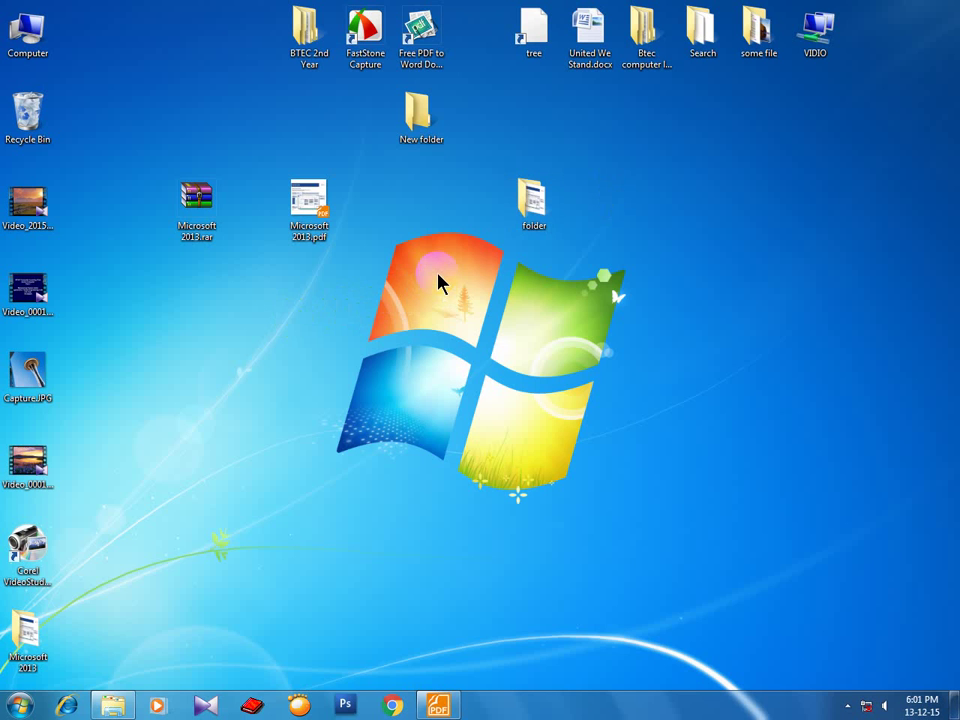
pyautogui.rightClick(438, 262)
pyautogui.click(454, 292)
pyautogui.rightClick(412, 243)
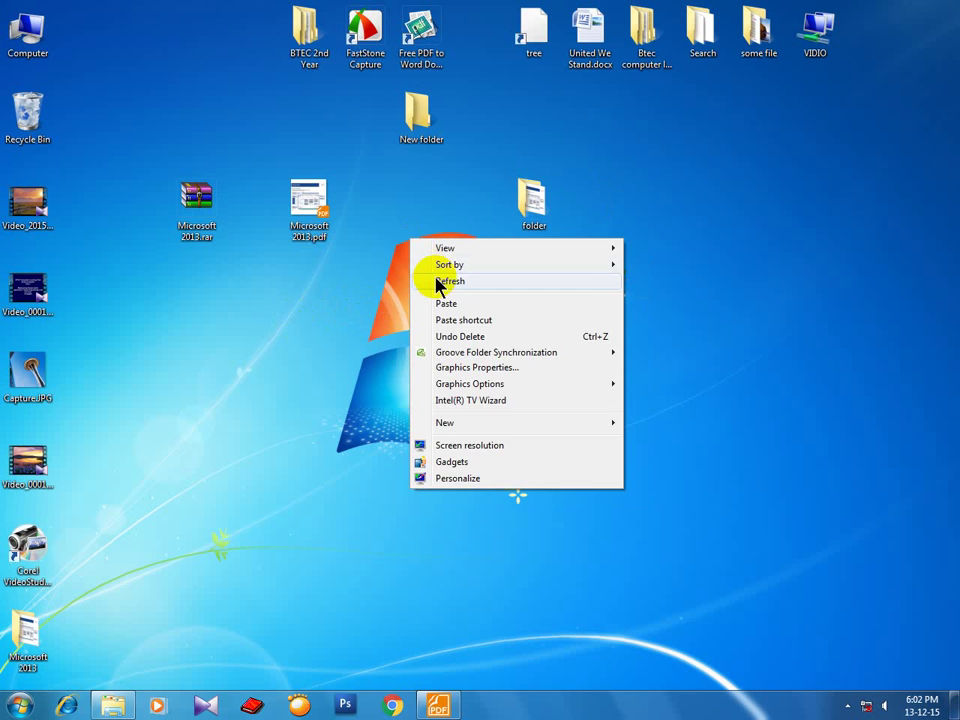
pyautogui.click(436, 281)
pyautogui.rightClick(418, 246)
pyautogui.click(439, 288)
pyautogui.rightClick(422, 251)
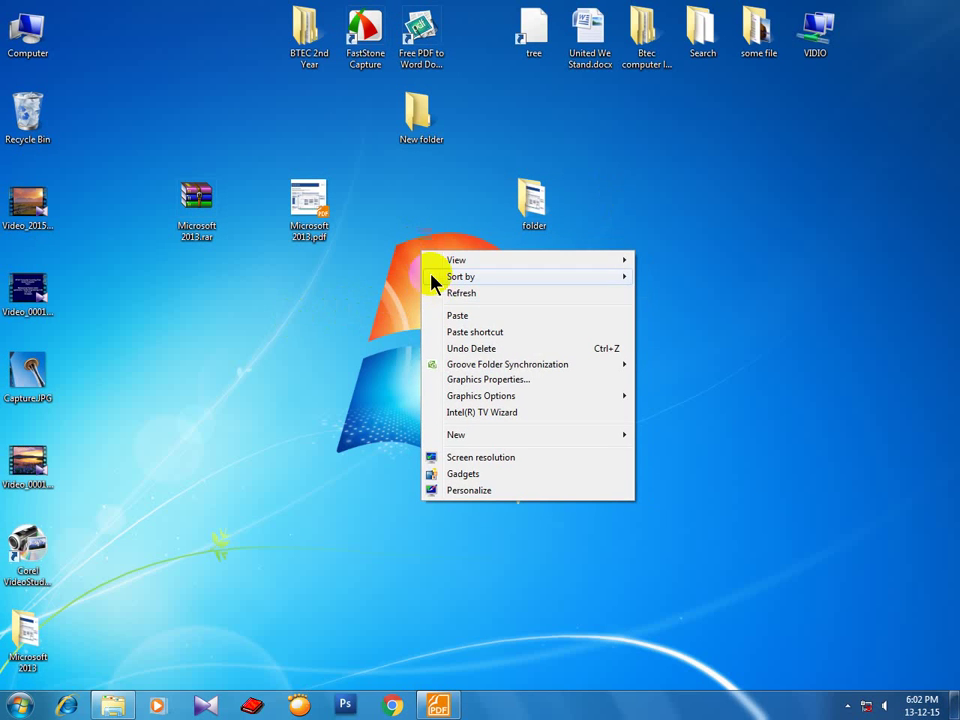
pyautogui.click(439, 293)
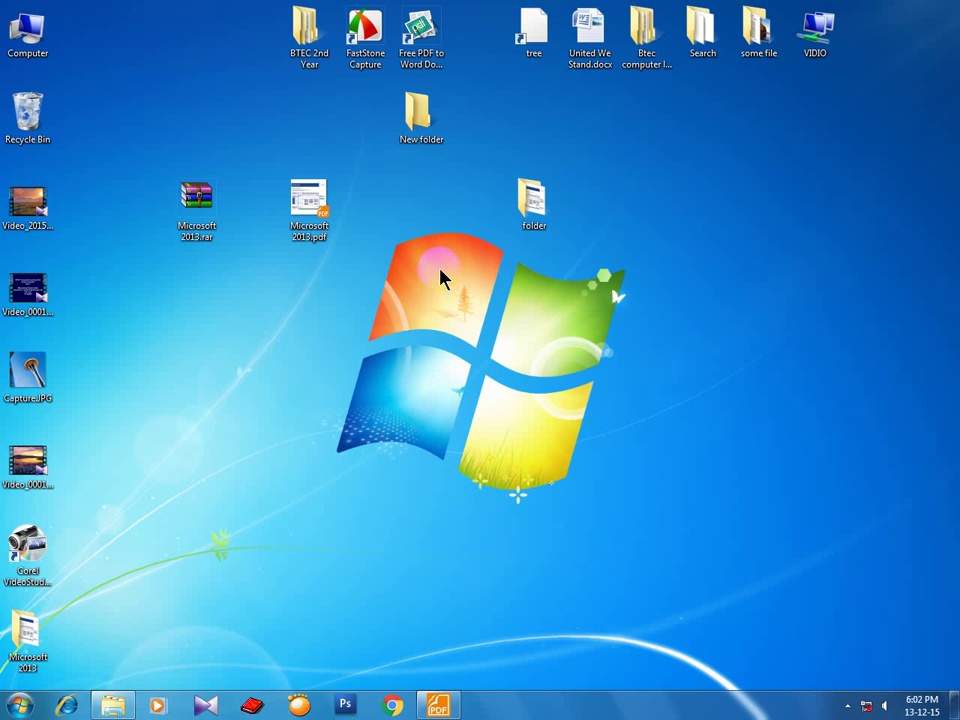
# Browse Btec computer learning club › basic computer › sourch and open microsoft windows 7 shortcut.pdf.
pyautogui.doubleClick(658, 68)
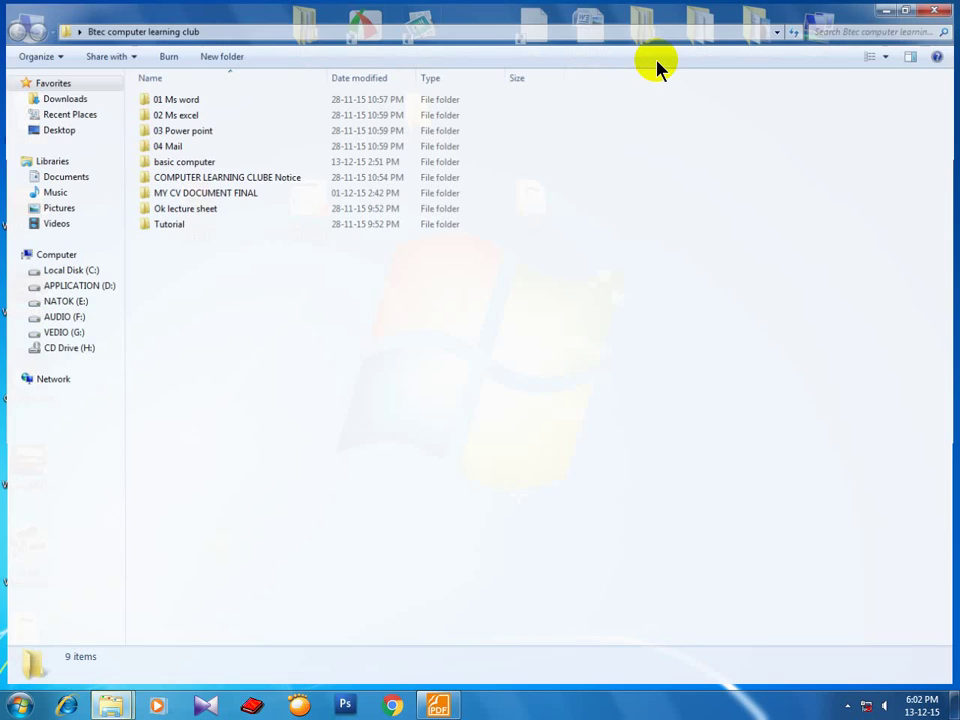
pyautogui.doubleClick(187, 163)
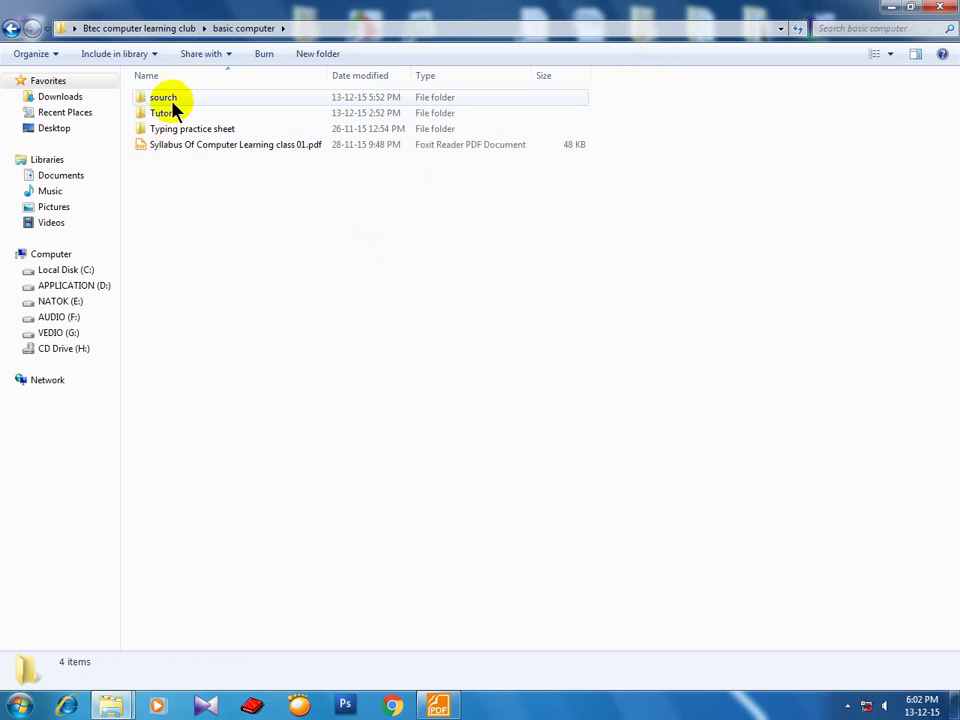
pyautogui.doubleClick(165, 99)
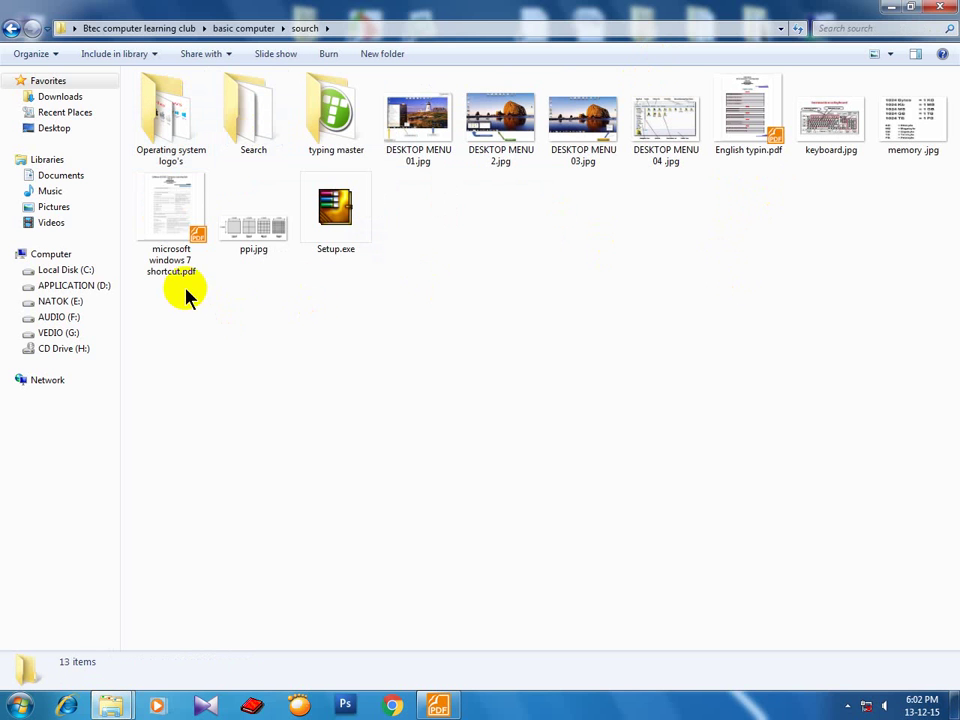
pyautogui.doubleClick(172, 216)
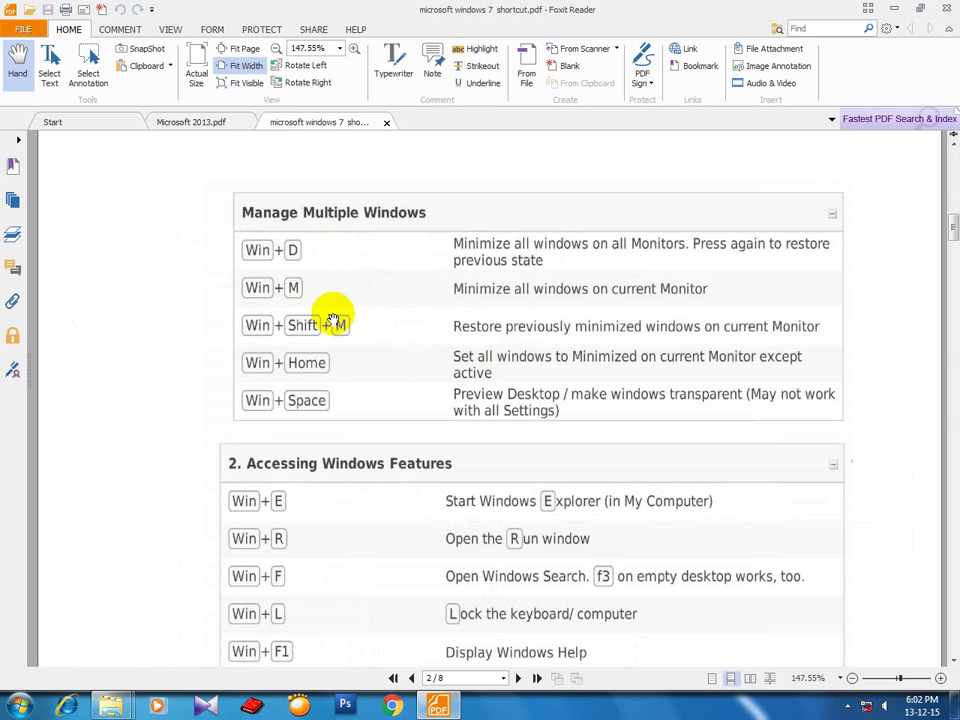
# Scroll the shortcut PDF to page 8 of 8, then minimize Foxit Reader.
pyautogui.scroll(-8, 364, 390)
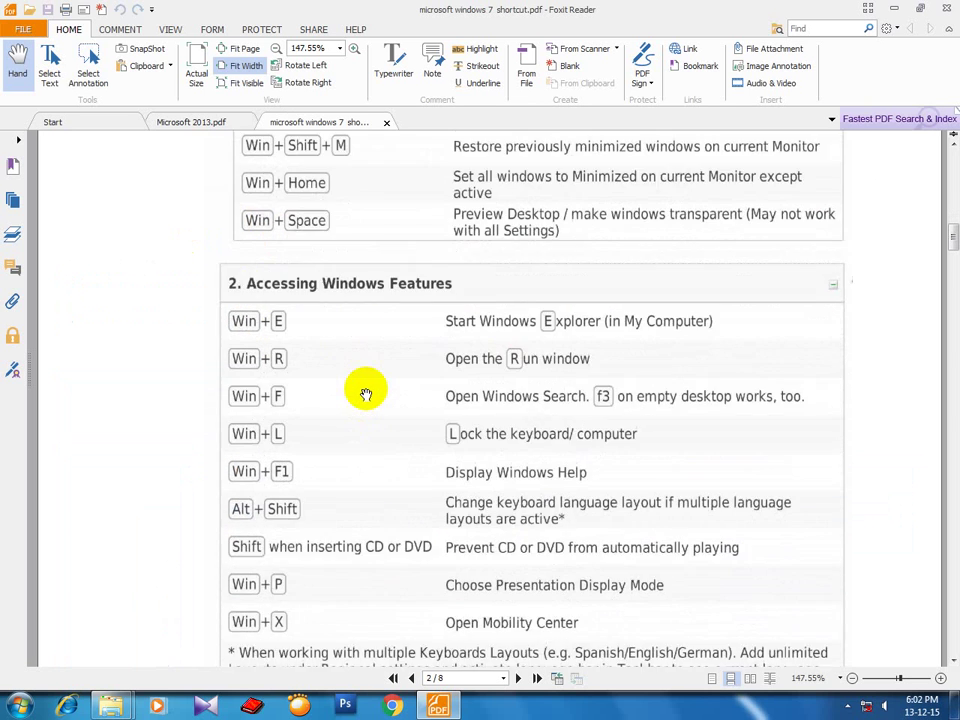
pyautogui.scroll(-15, 365, 393)
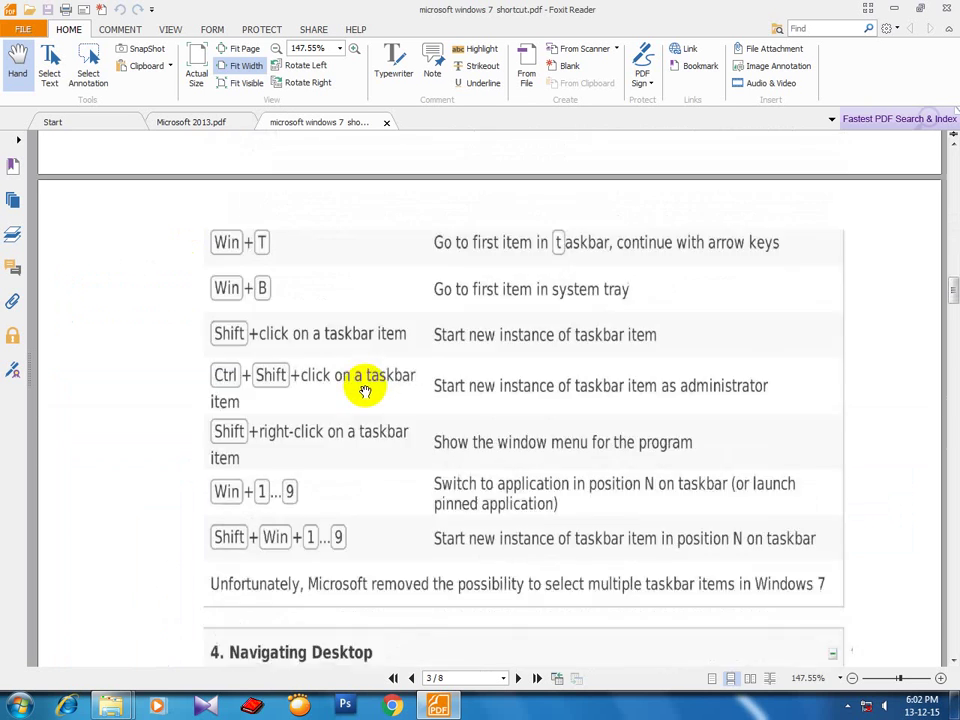
pyautogui.scroll(-20, 365, 390)
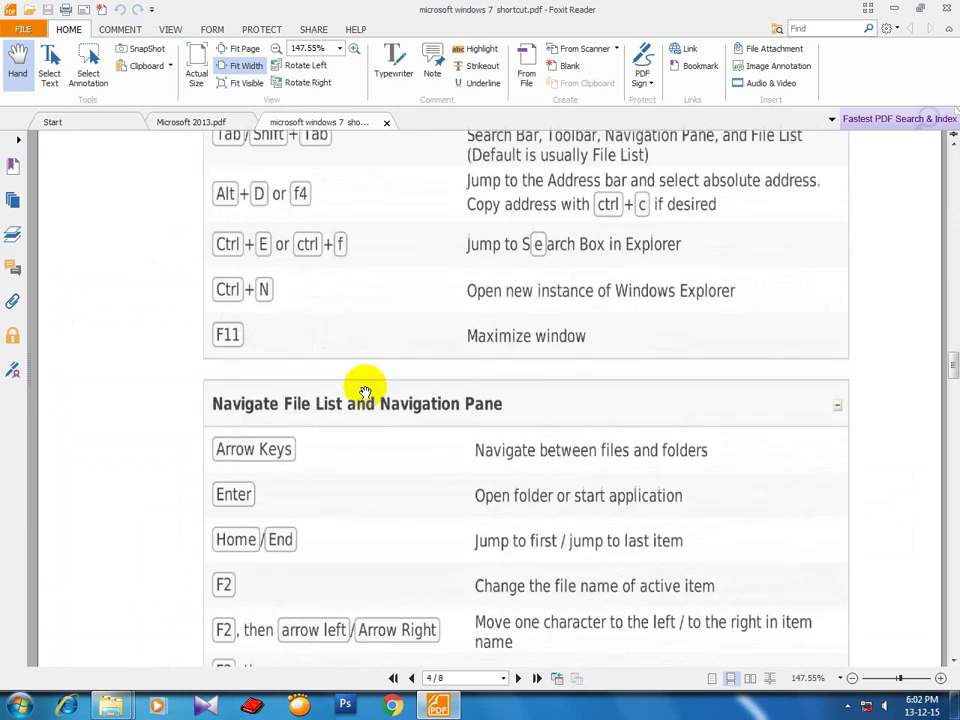
pyautogui.scroll(-20, 365, 388)
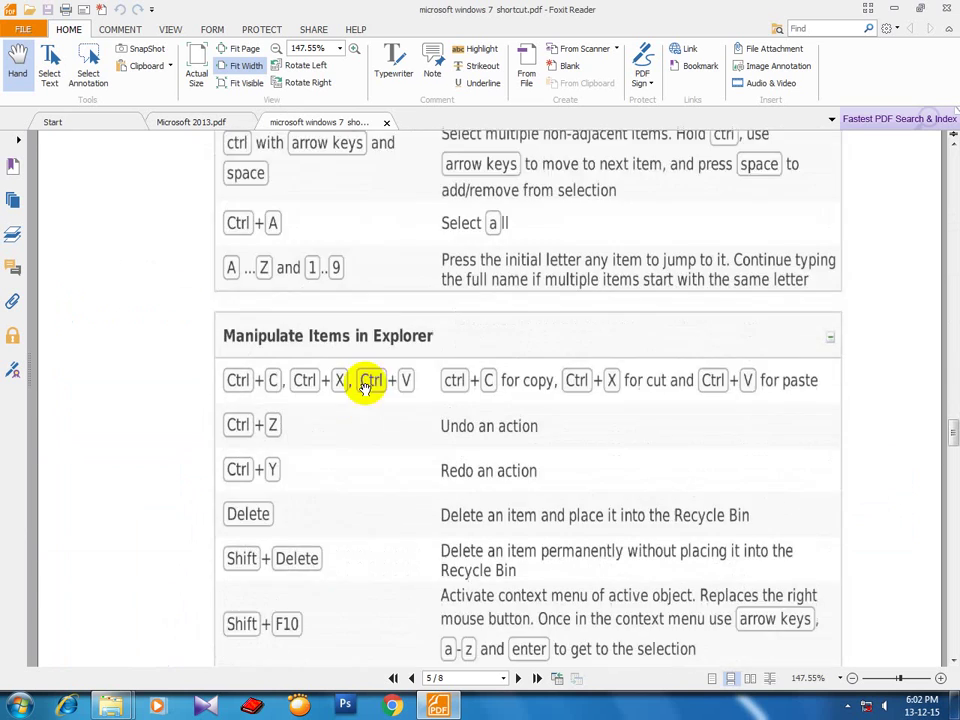
pyautogui.scroll(-20, 365, 388)
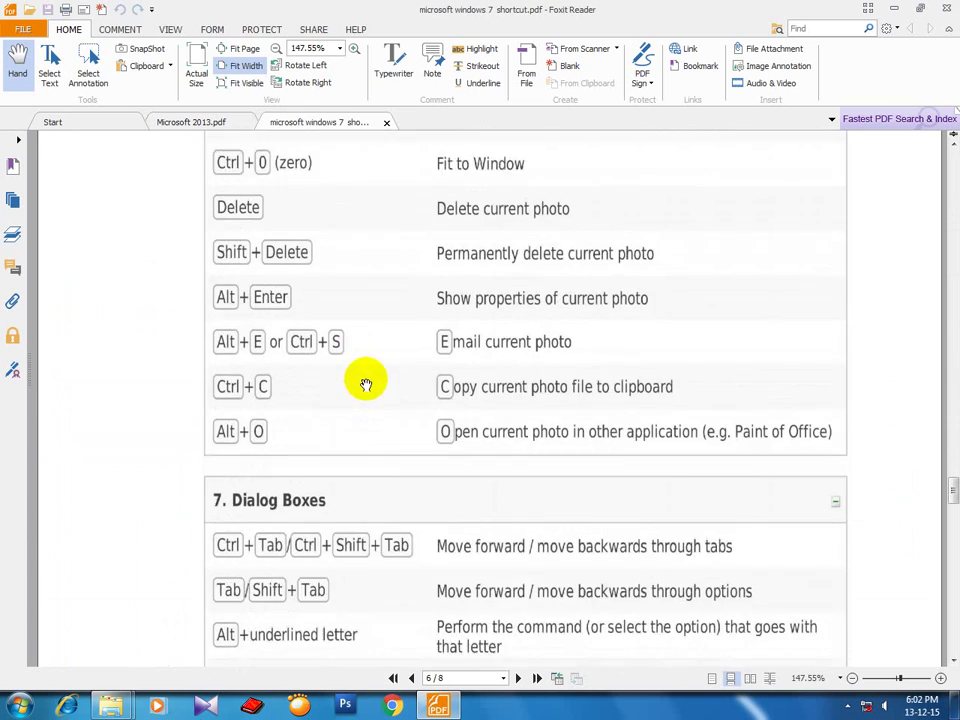
pyautogui.scroll(-20, 366, 386)
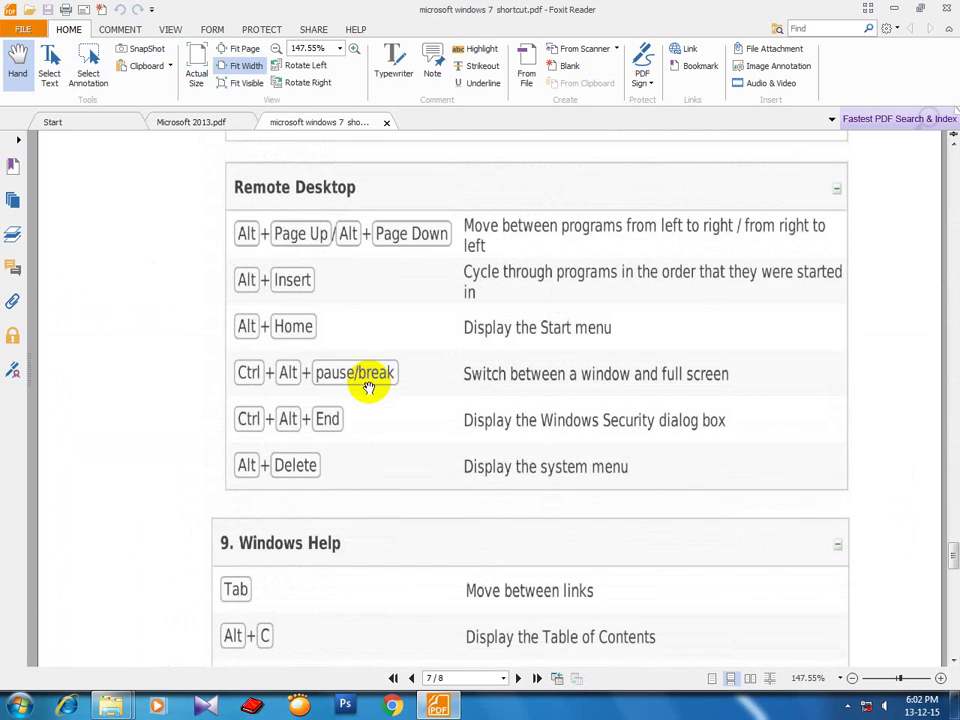
pyautogui.scroll(-15, 368, 390)
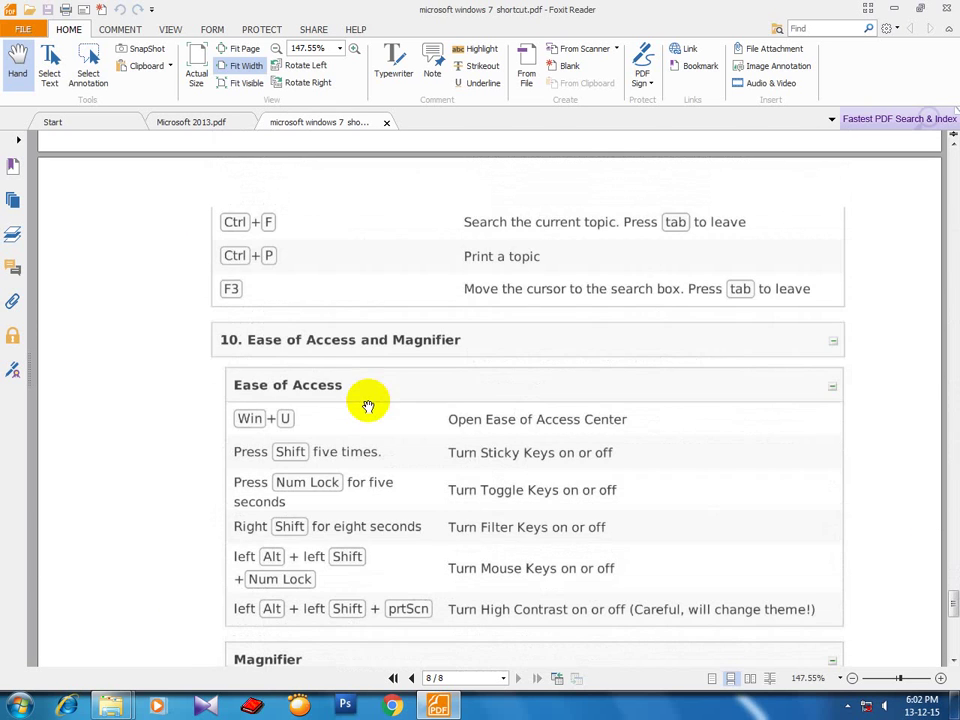
pyautogui.click(895, 9)
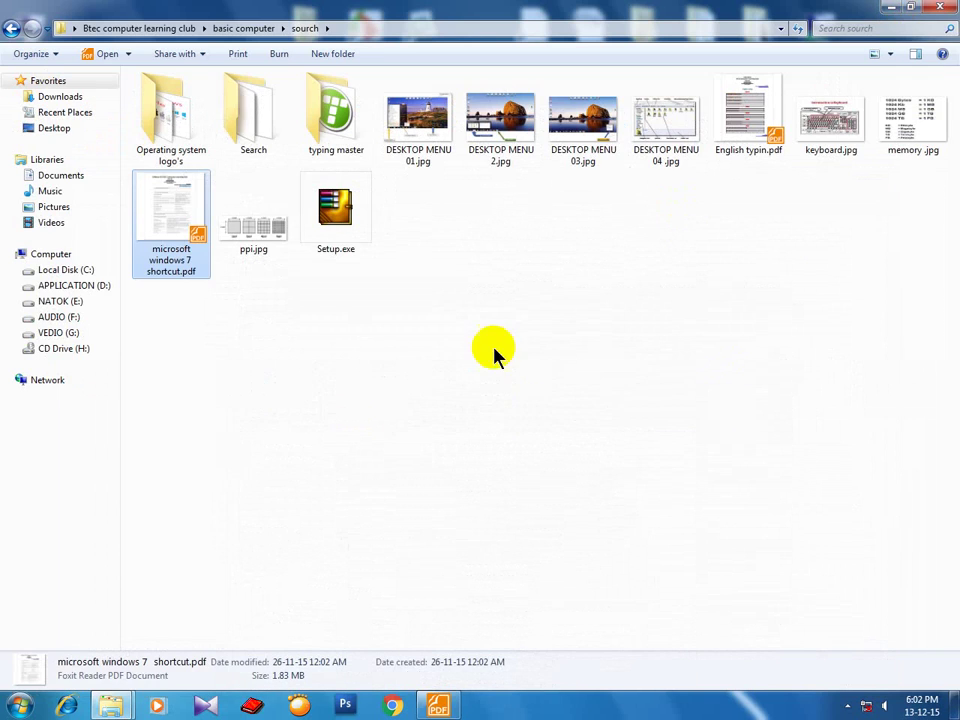
# Minimize the sourch folder, refresh the desktop, and briefly preview Capture.JPG in Picasa.
pyautogui.click(939, 7)
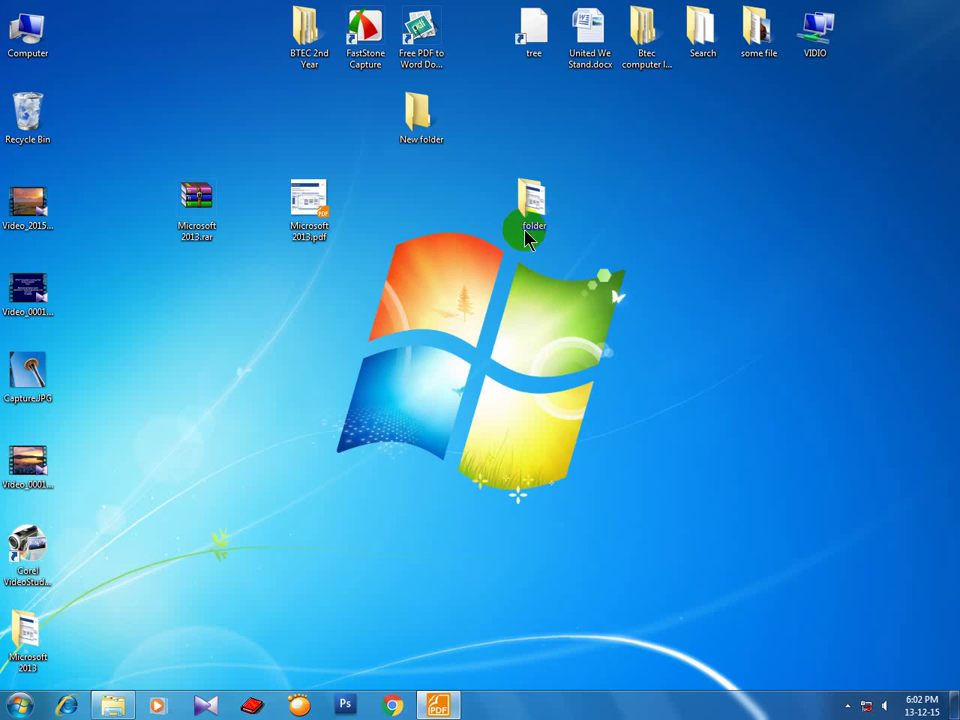
pyautogui.rightClick(390, 265)
pyautogui.click(435, 297)
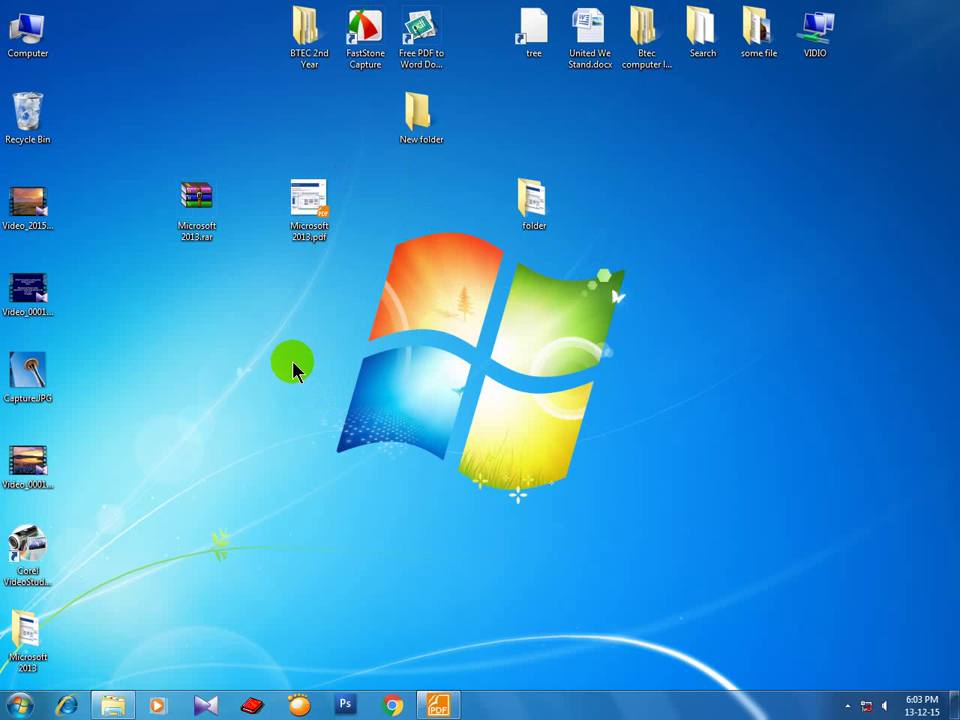
pyautogui.doubleClick(30, 372)
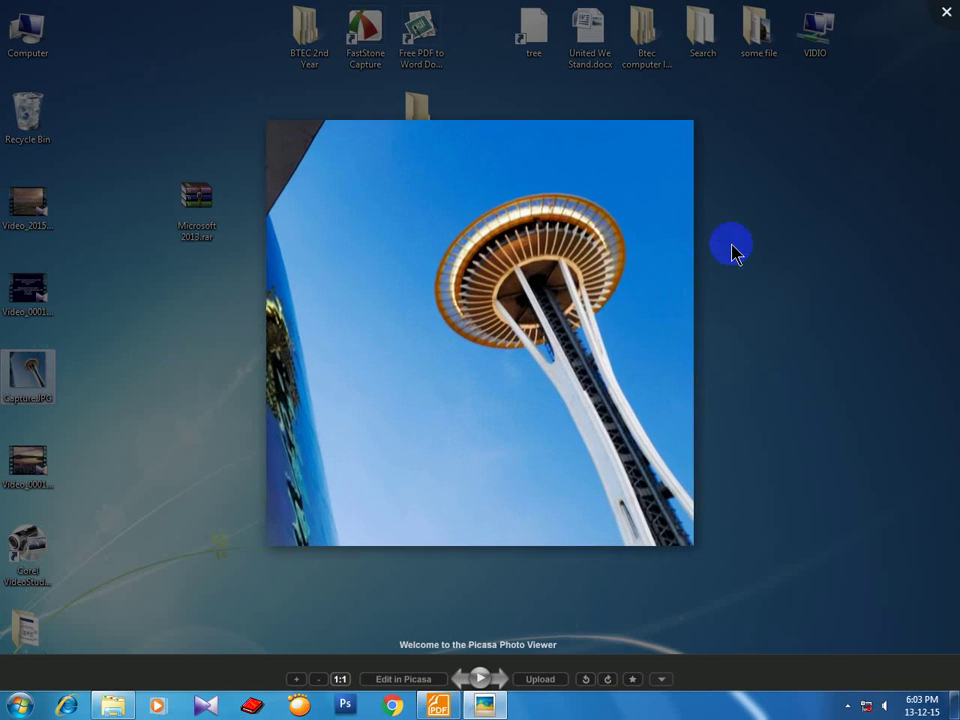
pyautogui.click(733, 250)
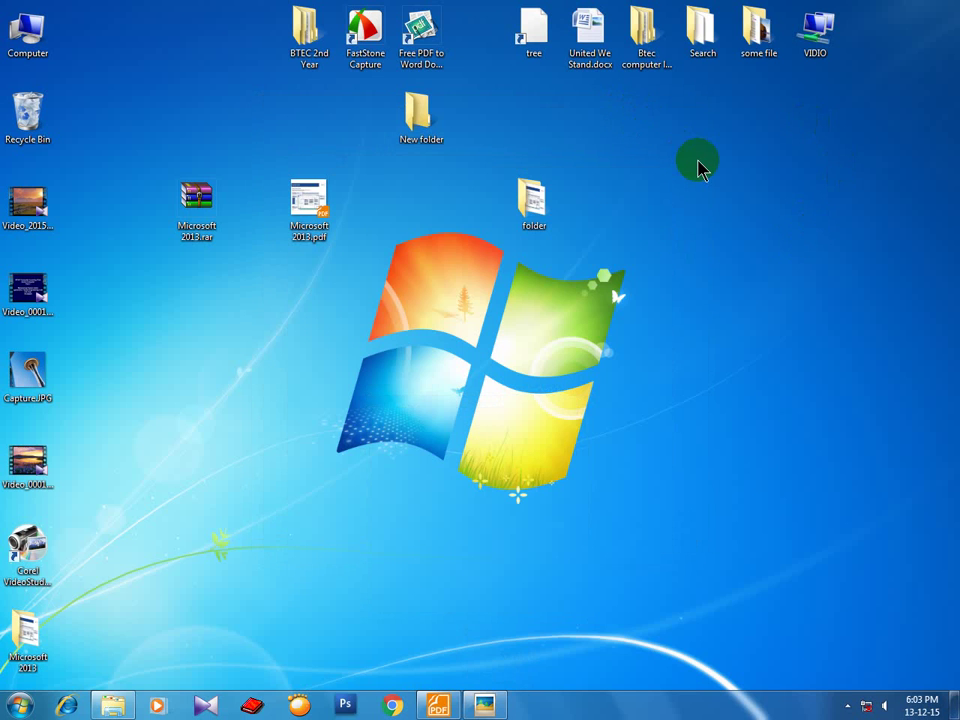
pyautogui.press('super+Tab')
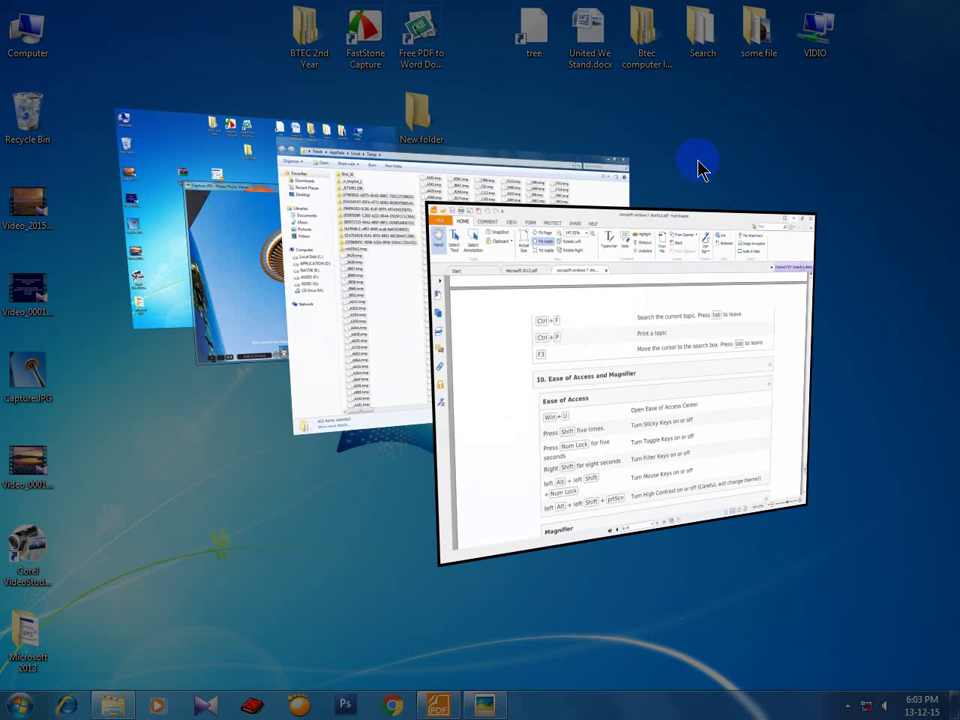
pyautogui.press('super+Tab')
pyautogui.press('super+Tab')
pyautogui.press('super+Tab')
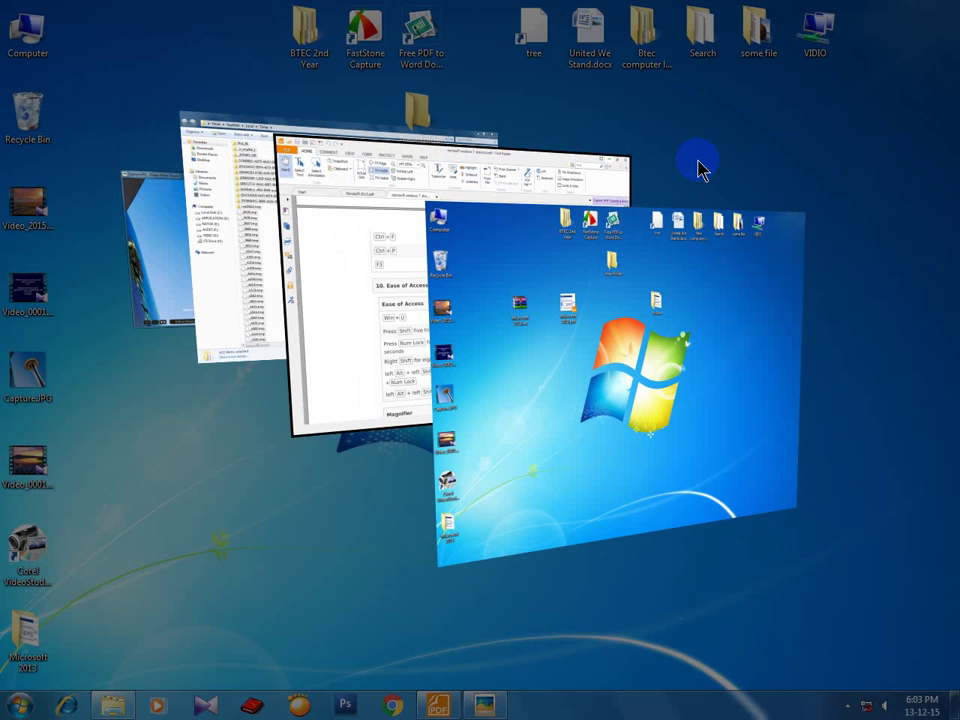
pyautogui.press('super+Tab')
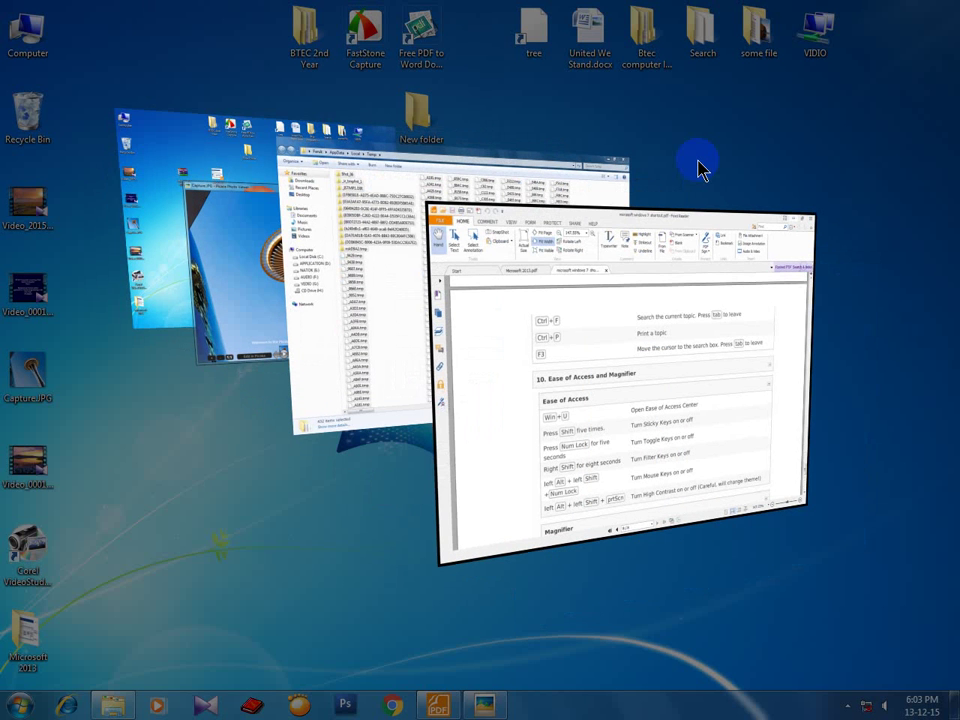
pyautogui.press('super+Tab')
pyautogui.press('super+Tab')
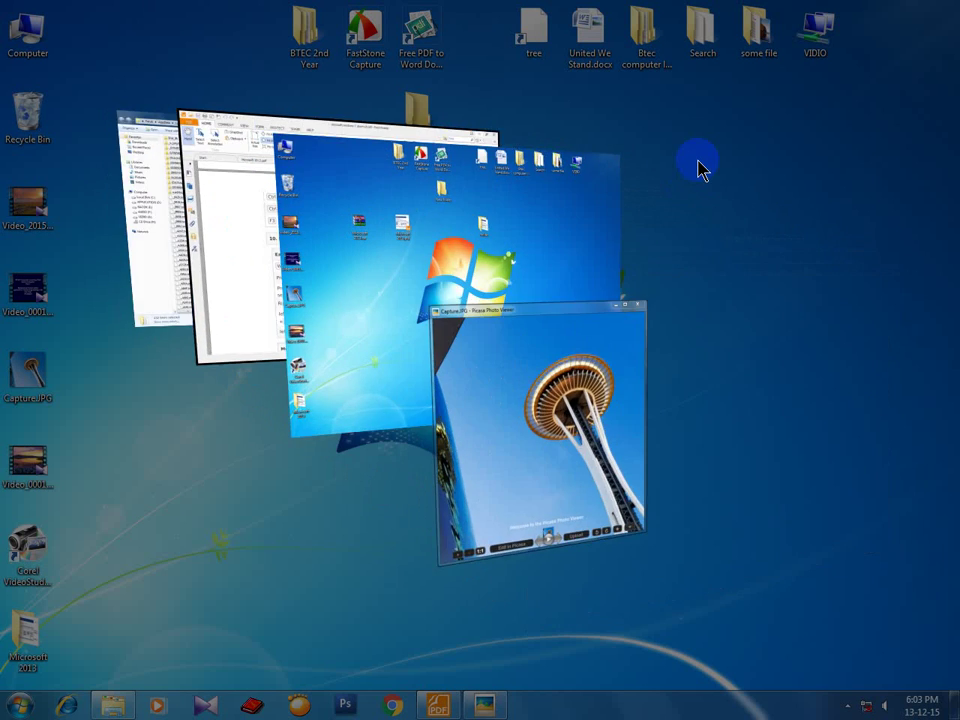
pyautogui.press('super+Tab')
pyautogui.press('super+Tab')
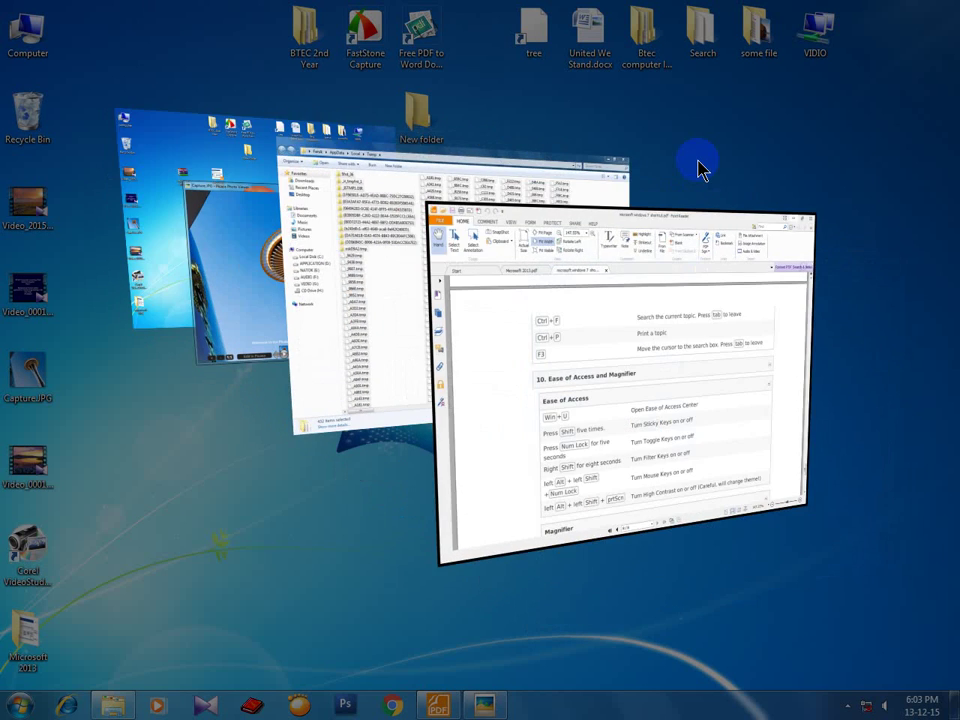
pyautogui.press('super+Tab')
pyautogui.press('super+Tab')
pyautogui.press('super+Tab')
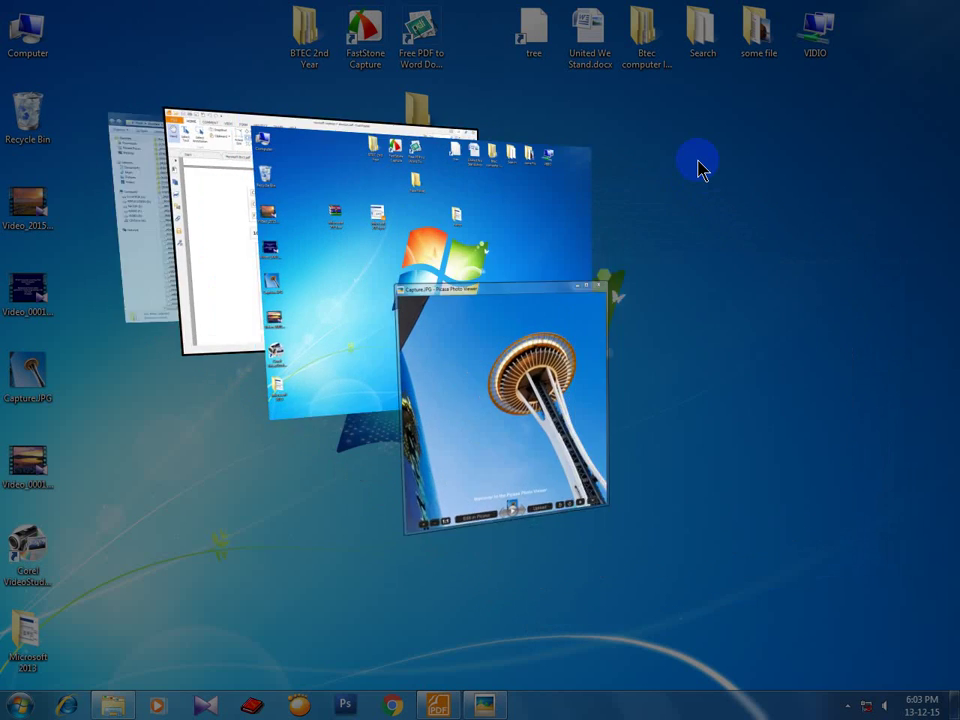
pyautogui.click(698, 168)
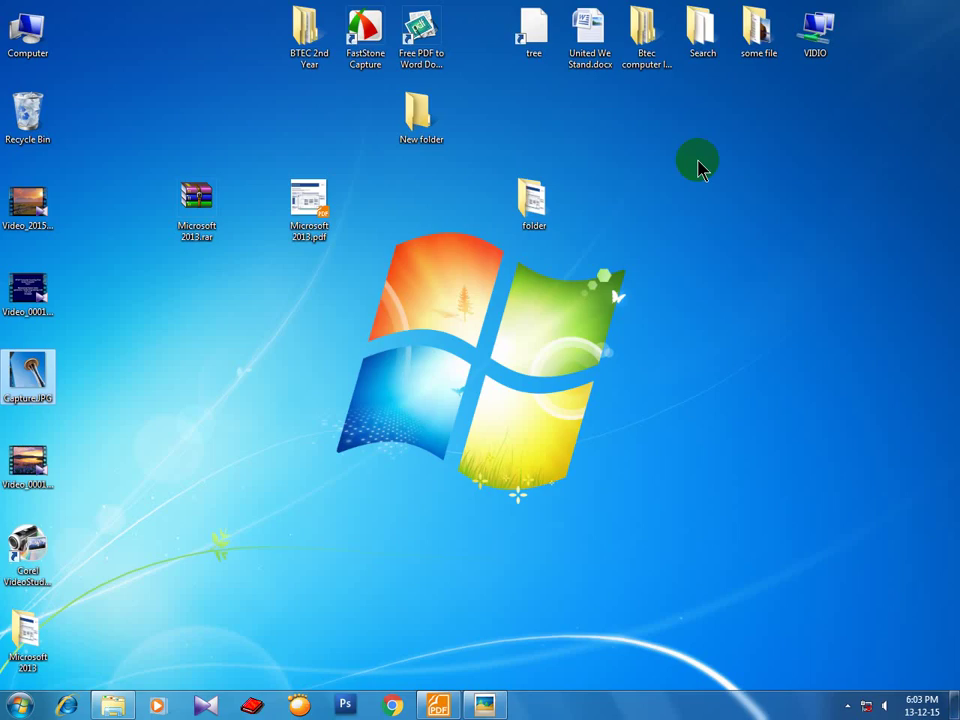
pyautogui.press('super+Tab')
pyautogui.press('super+Tab')
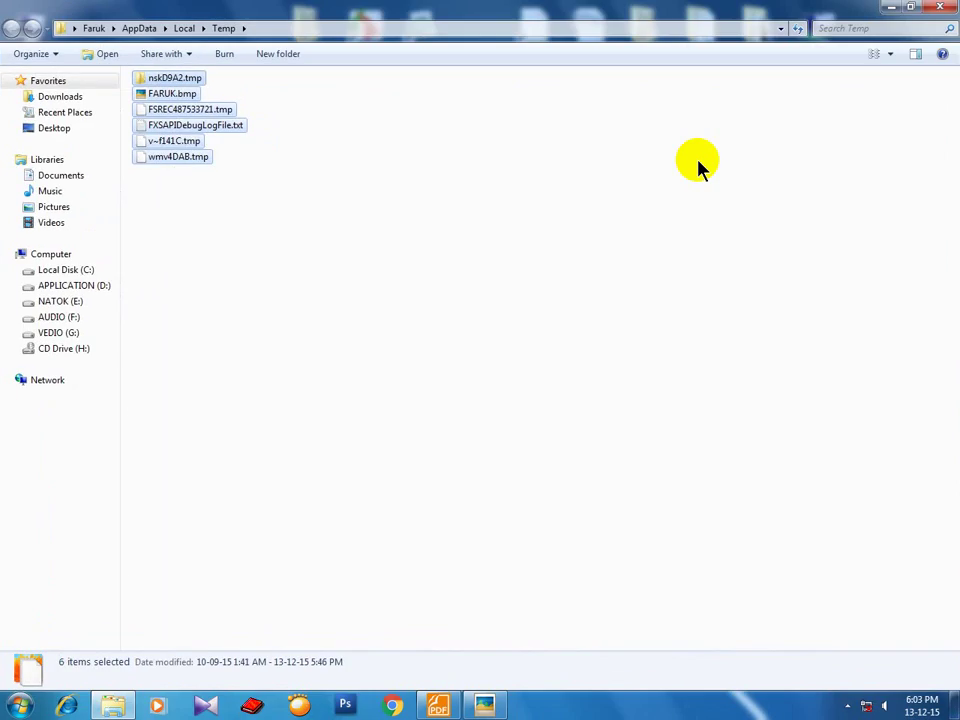
pyautogui.press('super+Tab')
pyautogui.press('super+Tab')
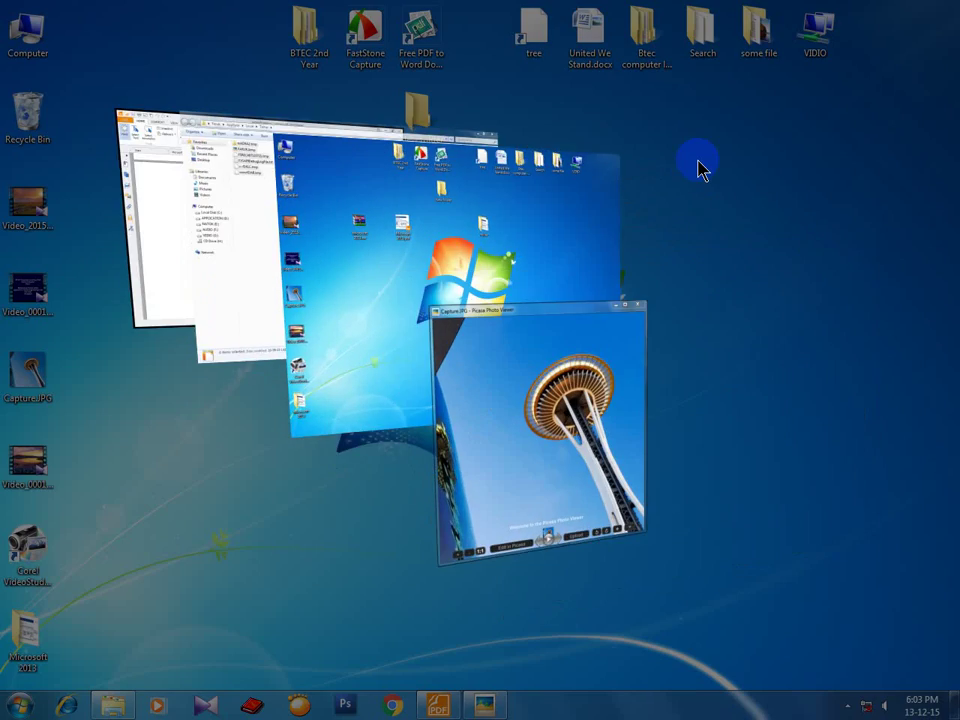
pyautogui.click(698, 168)
pyautogui.press('super+Tab')
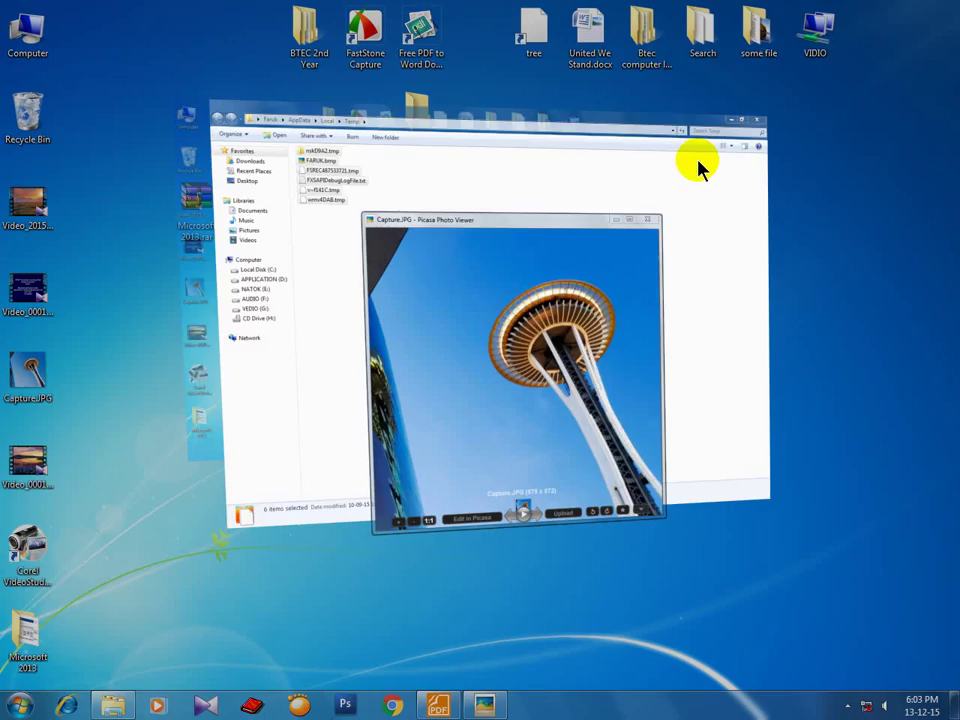
pyautogui.press('super+Tab')
pyautogui.press('super+Tab')
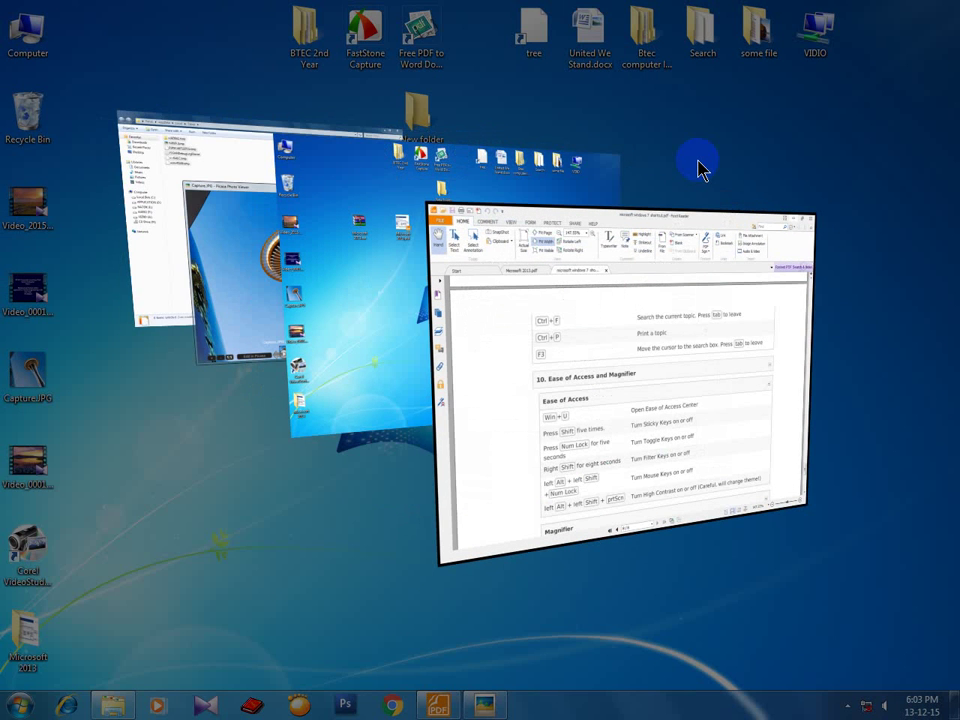
pyautogui.click(698, 168)
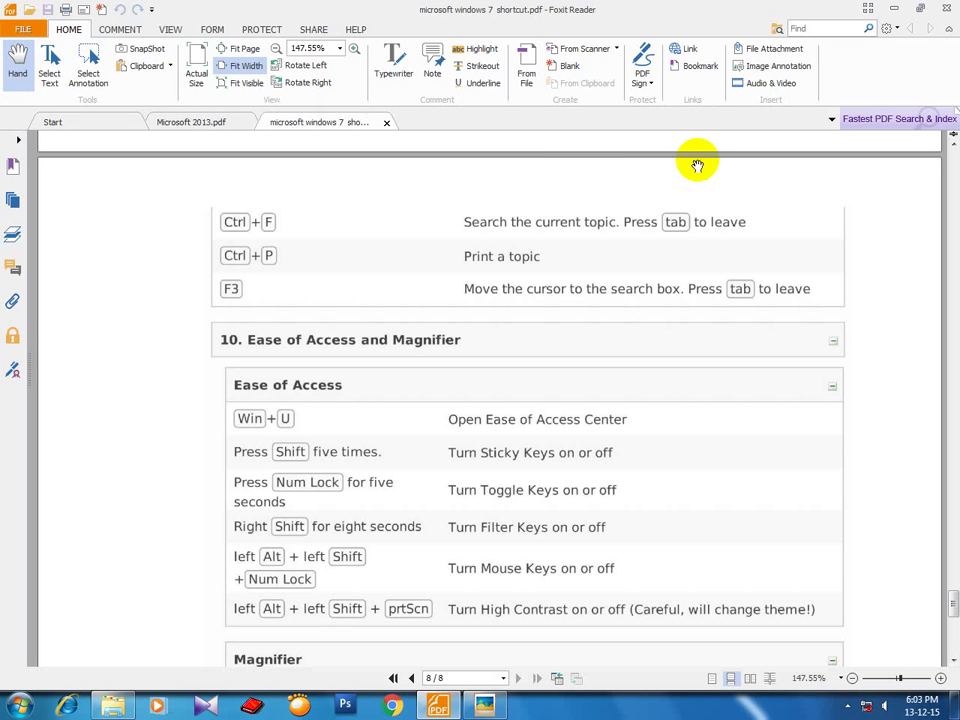
pyautogui.press('super+Tab')
pyautogui.press('super+Tab')
pyautogui.press('super+Tab')
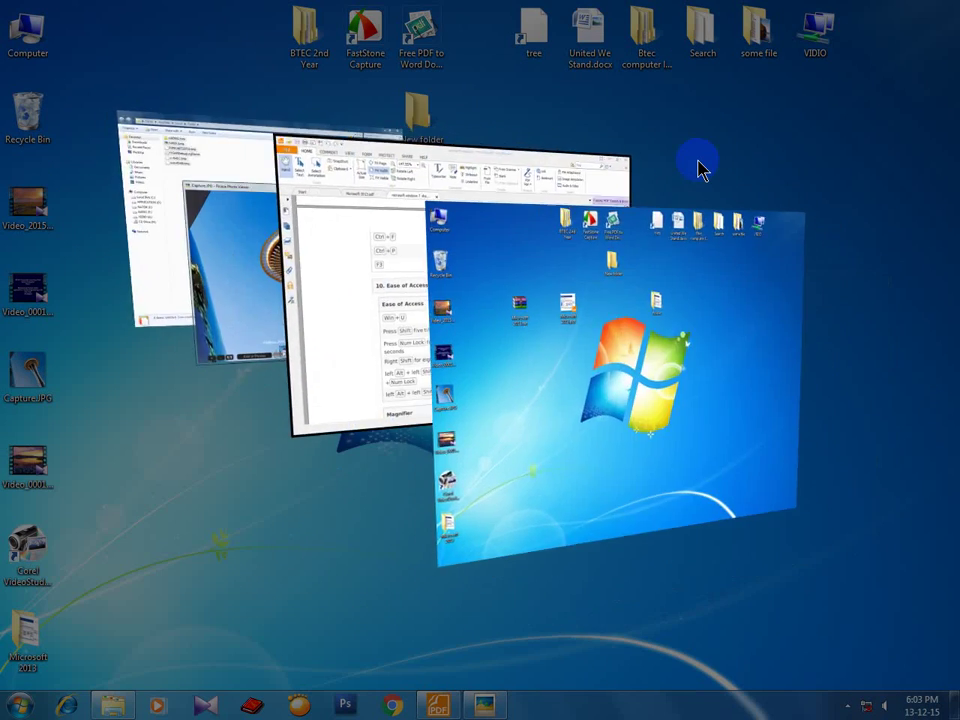
pyautogui.press('super+Tab')
pyautogui.click(697, 165)
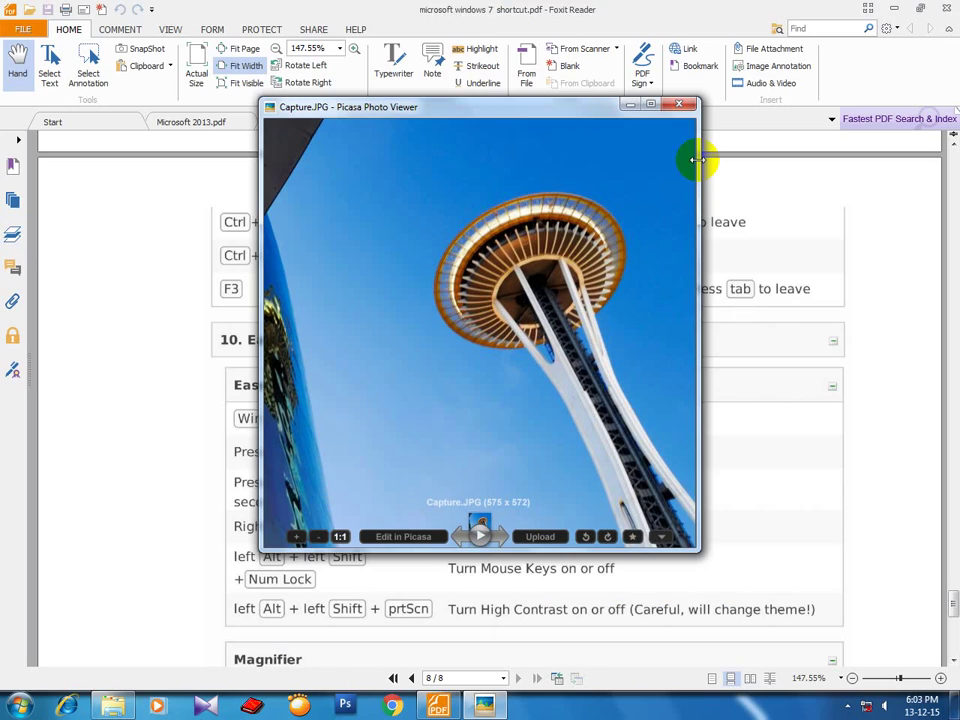
pyautogui.click(629, 104)
pyautogui.click(893, 7)
pyautogui.click(890, 8)
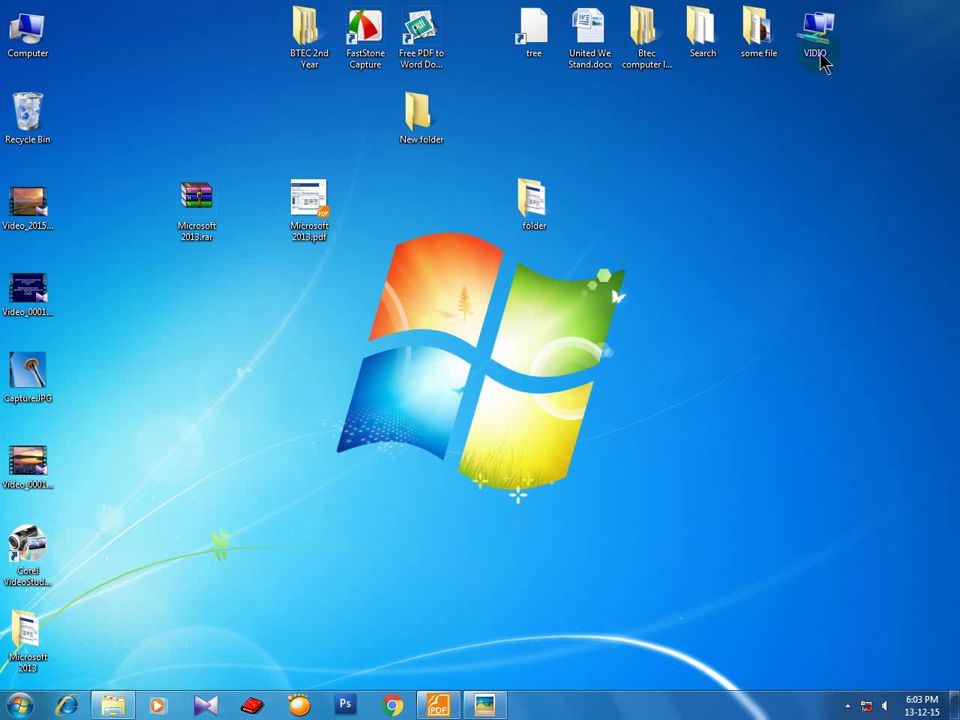
pyautogui.click(430, 455)
# Open Computer, minimize and restore it, centre the window, and select the NATOK (E:) drive.
pyautogui.doubleClick(25, 33)
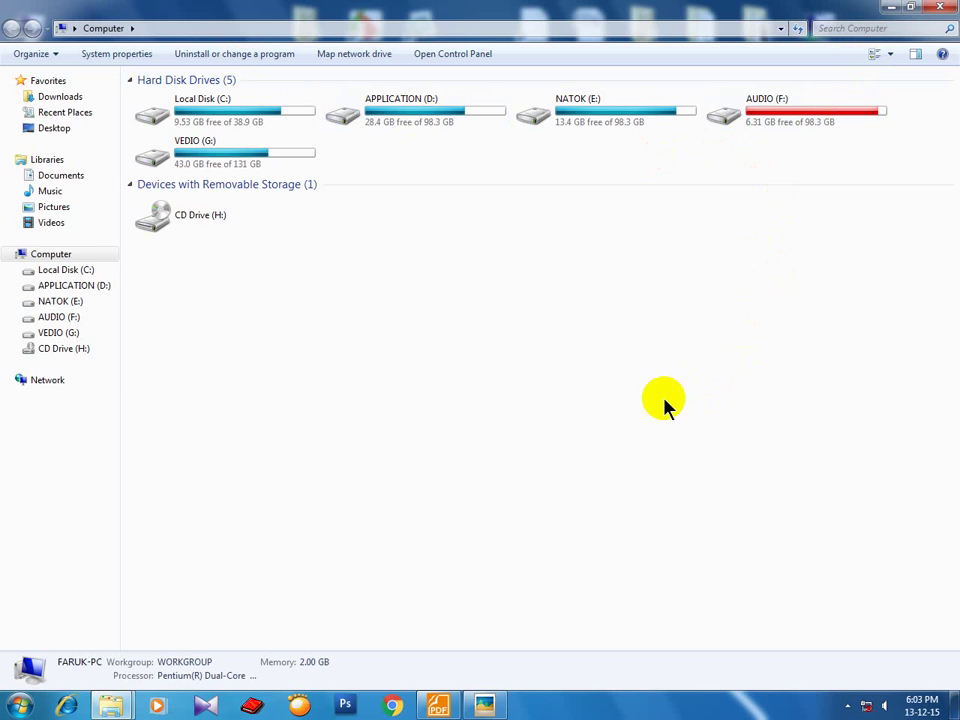
pyautogui.click(665, 405)
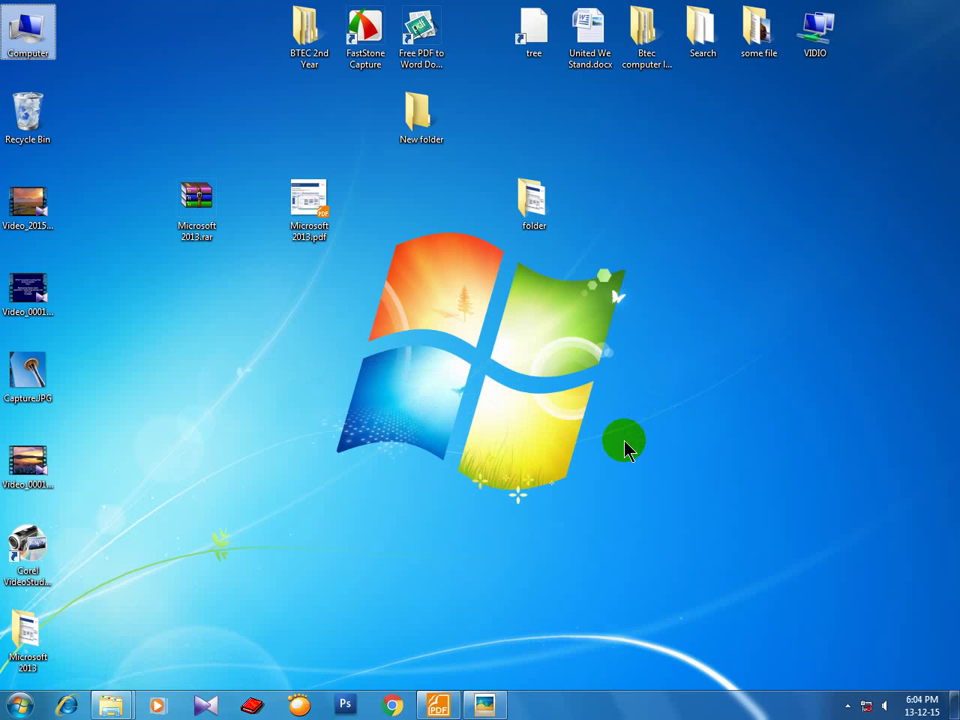
pyautogui.click(120, 704)
pyautogui.click(229, 621)
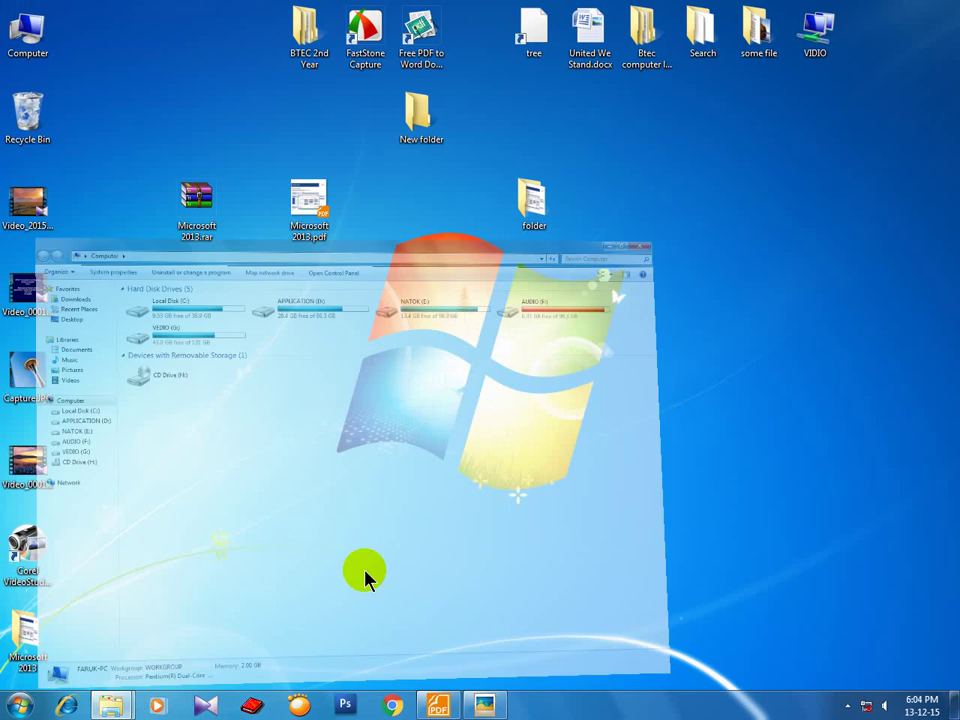
pyautogui.click(910, 8)
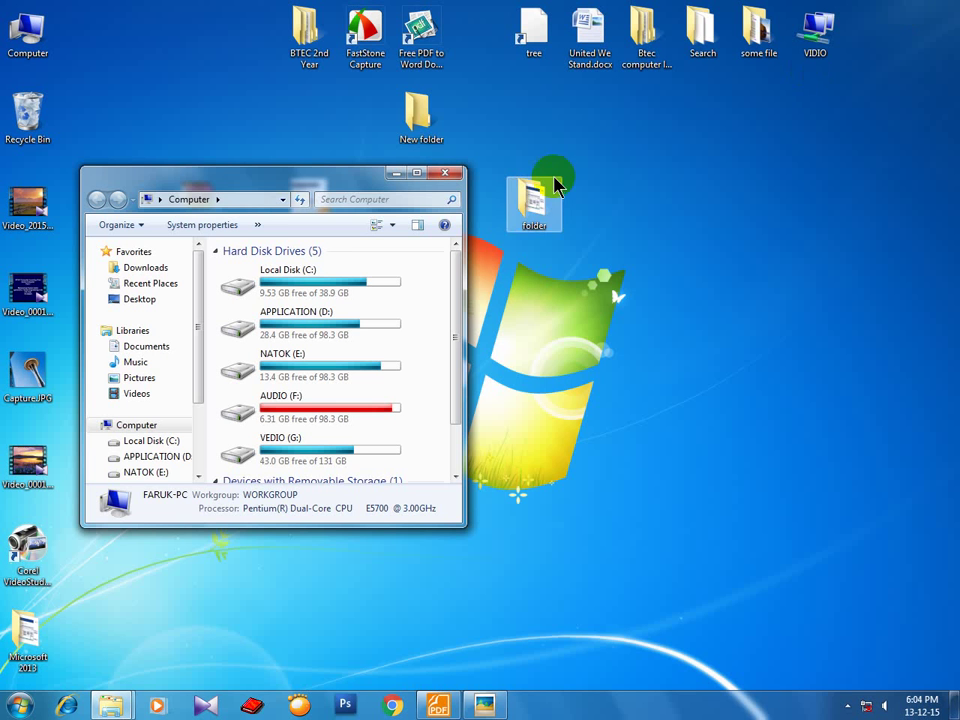
pyautogui.moveTo(355, 183); pyautogui.dragTo(555, 171)
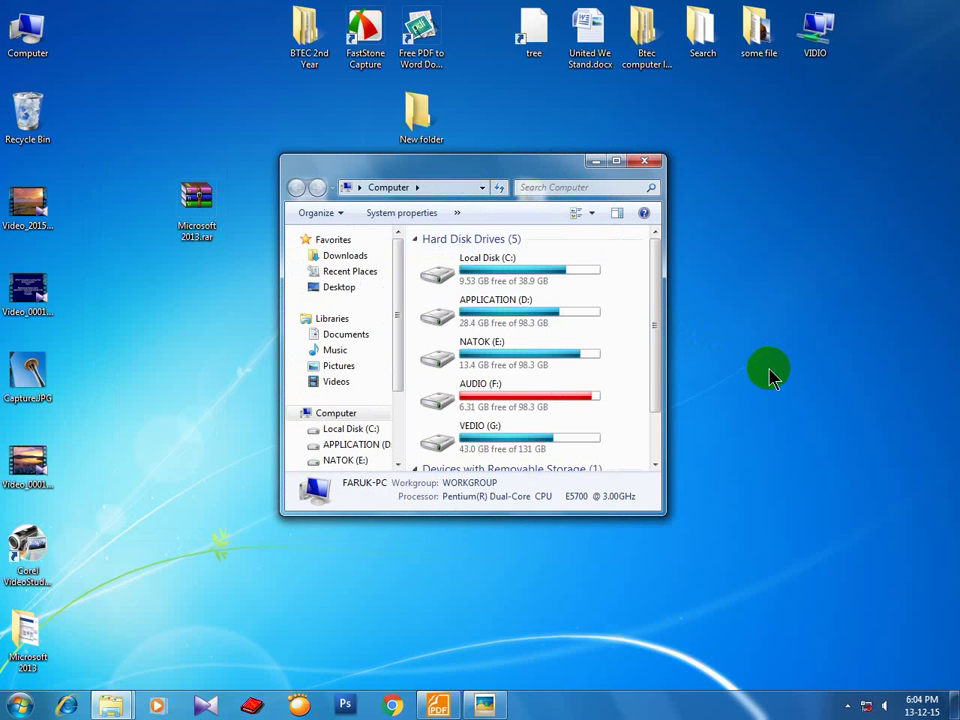
pyautogui.press('n')
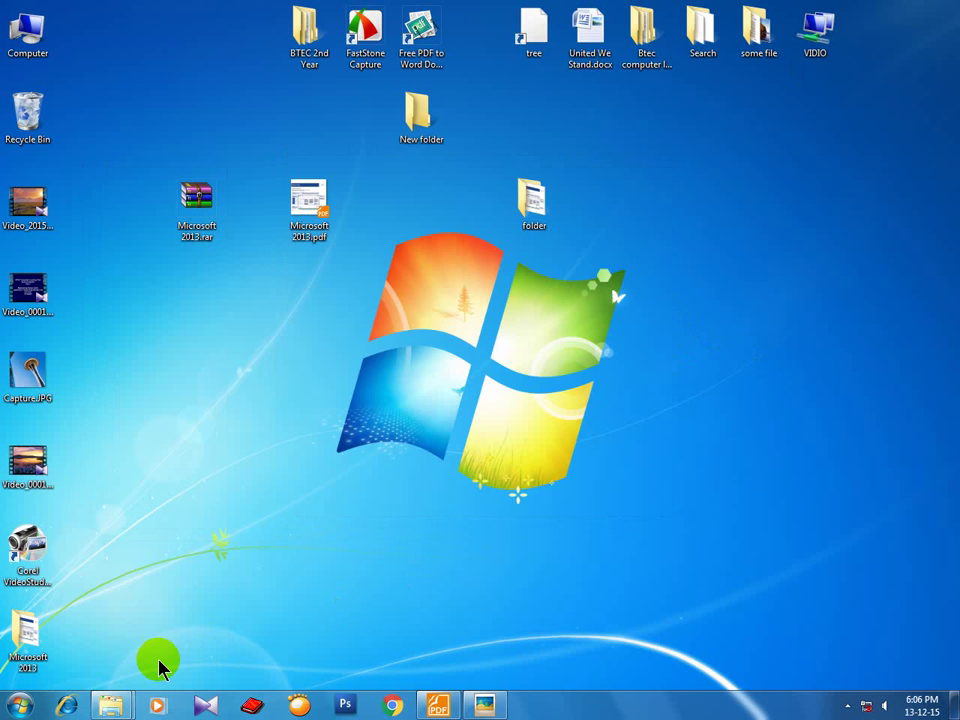
# Restore Computer, maximize it with Win+Up, then Win+Down twice to restore and minimize.
pyautogui.moveTo(111, 704)
pyautogui.click(283, 612)
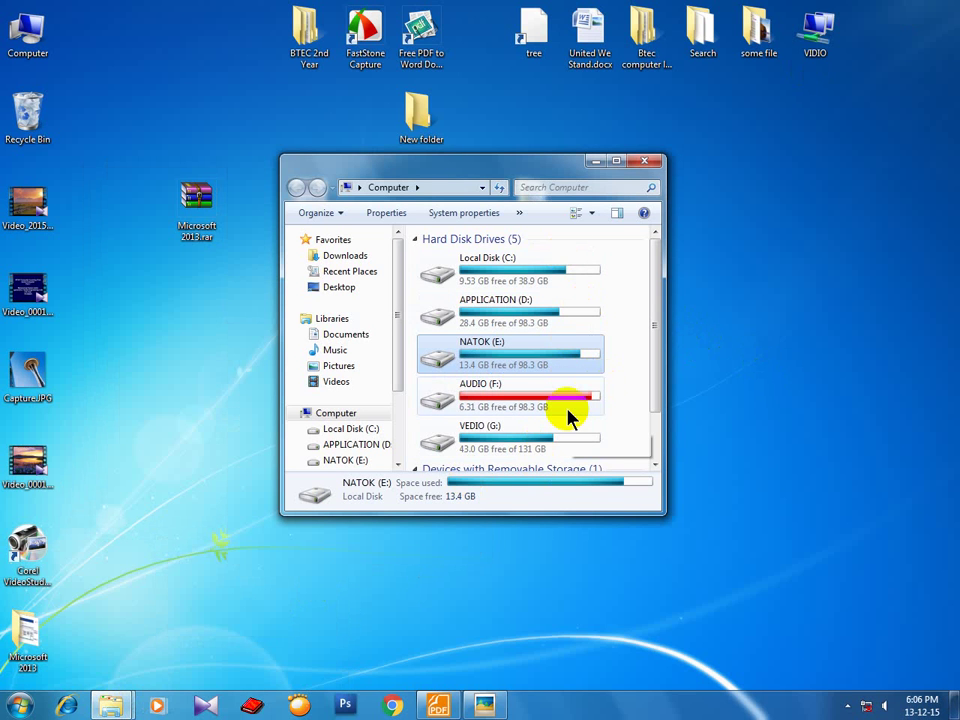
pyautogui.moveTo(568, 418)
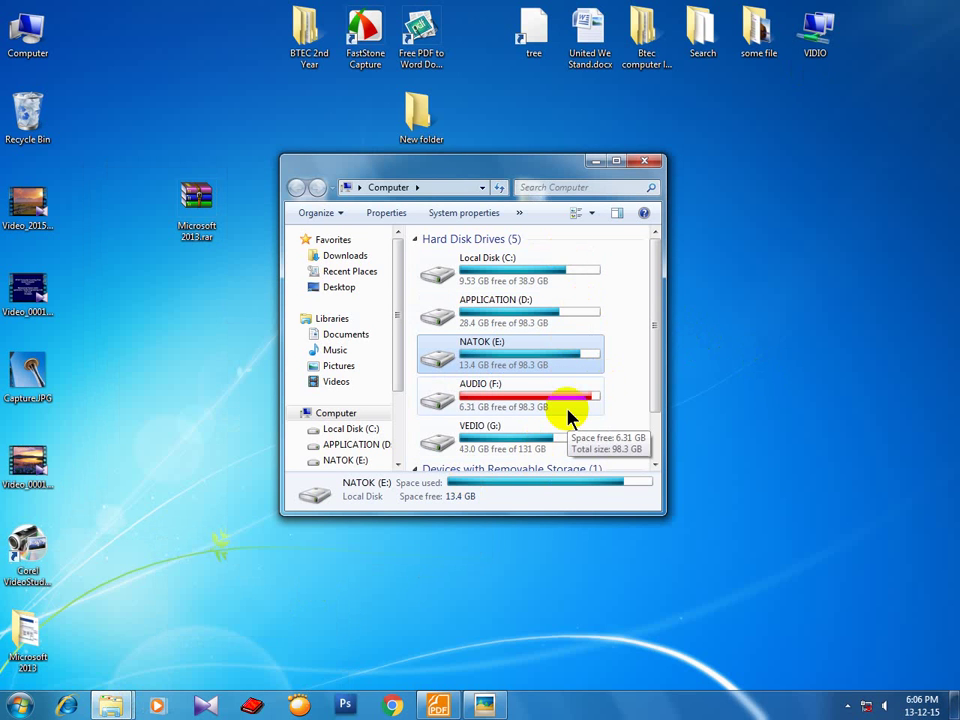
pyautogui.press('super+Up')
pyautogui.press('super+Down')
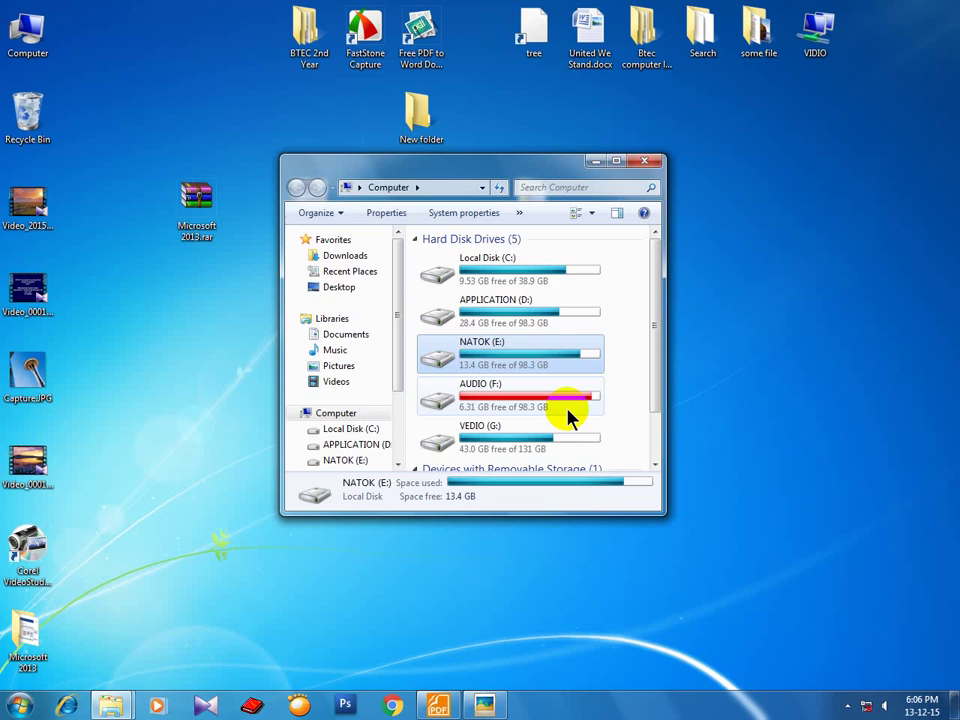
pyautogui.press('super+Down')
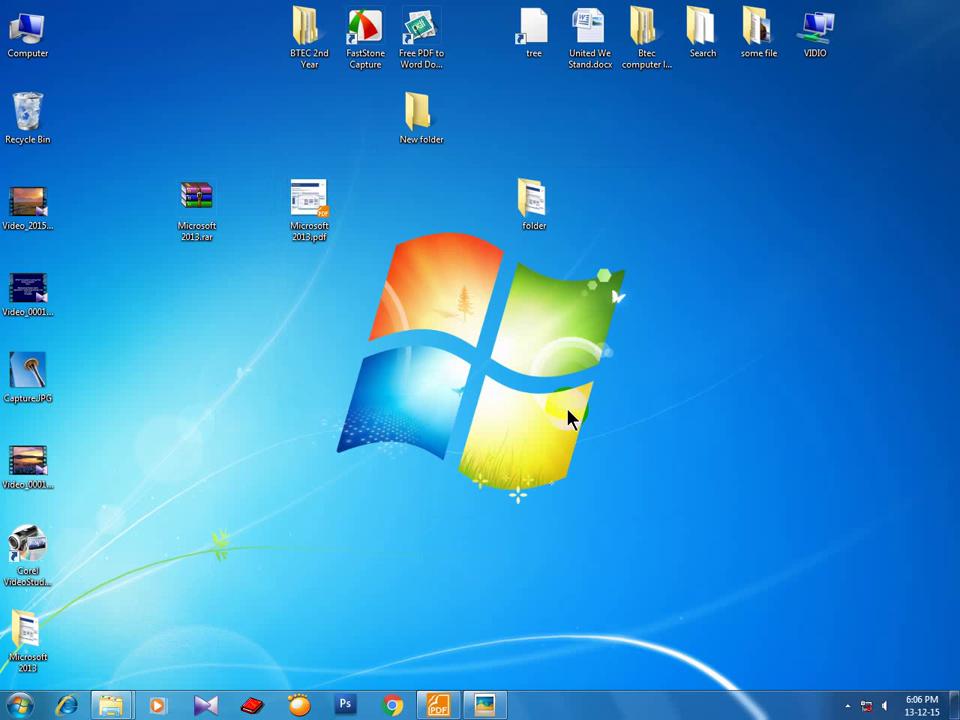
# Use Win+Tab Flip 3D to bring the Foxit Reader window to the front.
pyautogui.press('super+Tab')
pyautogui.press('super+Tab')
pyautogui.press('super+Tab')
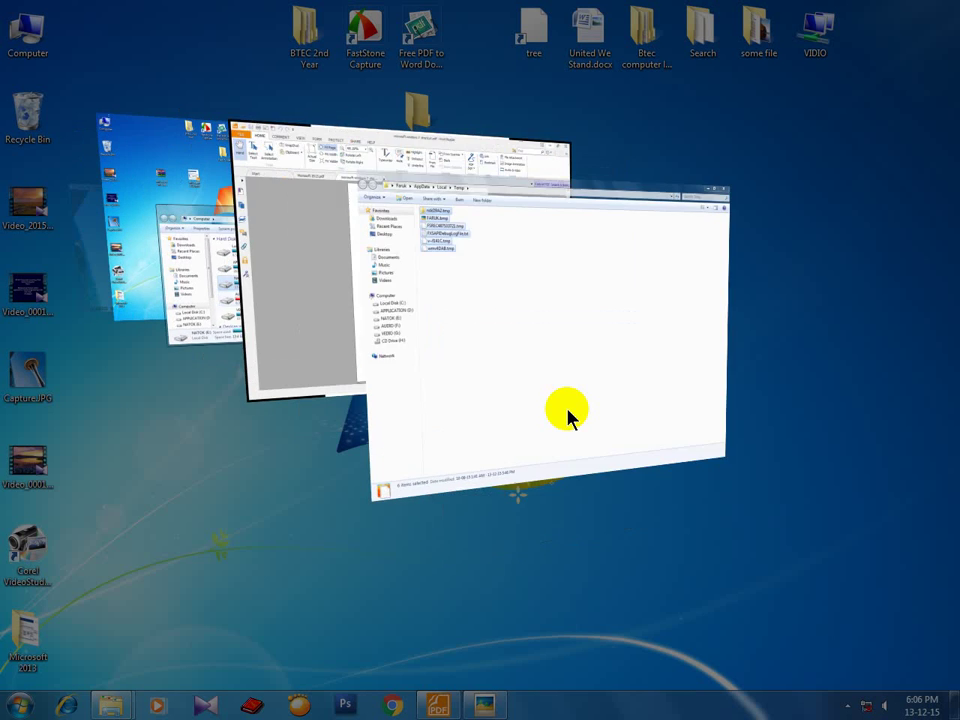
pyautogui.press('super+Tab')
pyautogui.press('super+Tab')
pyautogui.press('super+Tab')
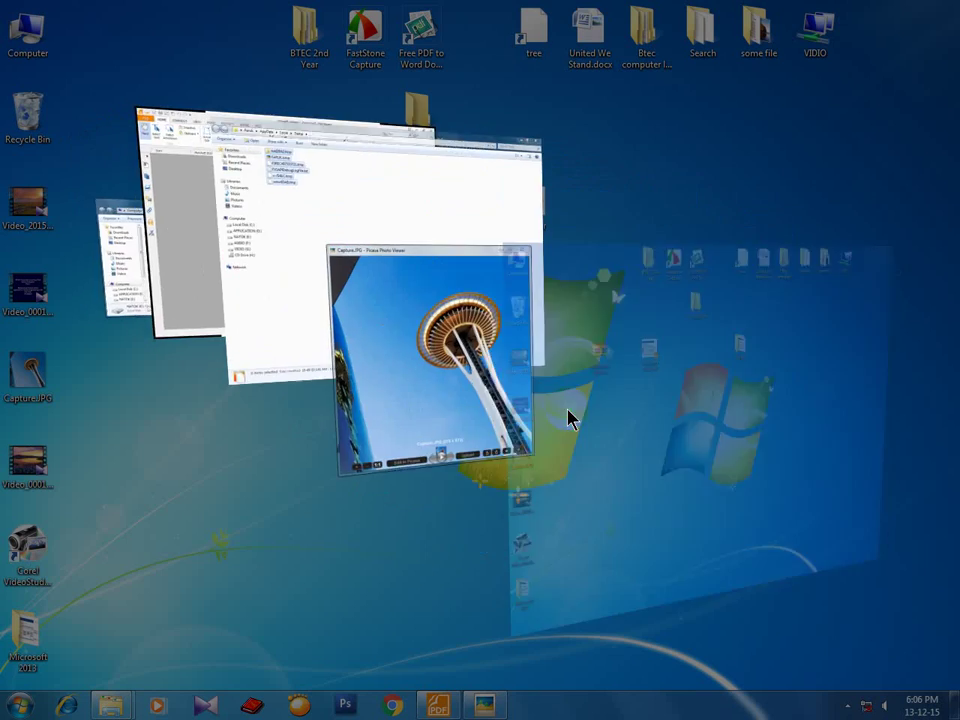
pyautogui.press('super+Tab')
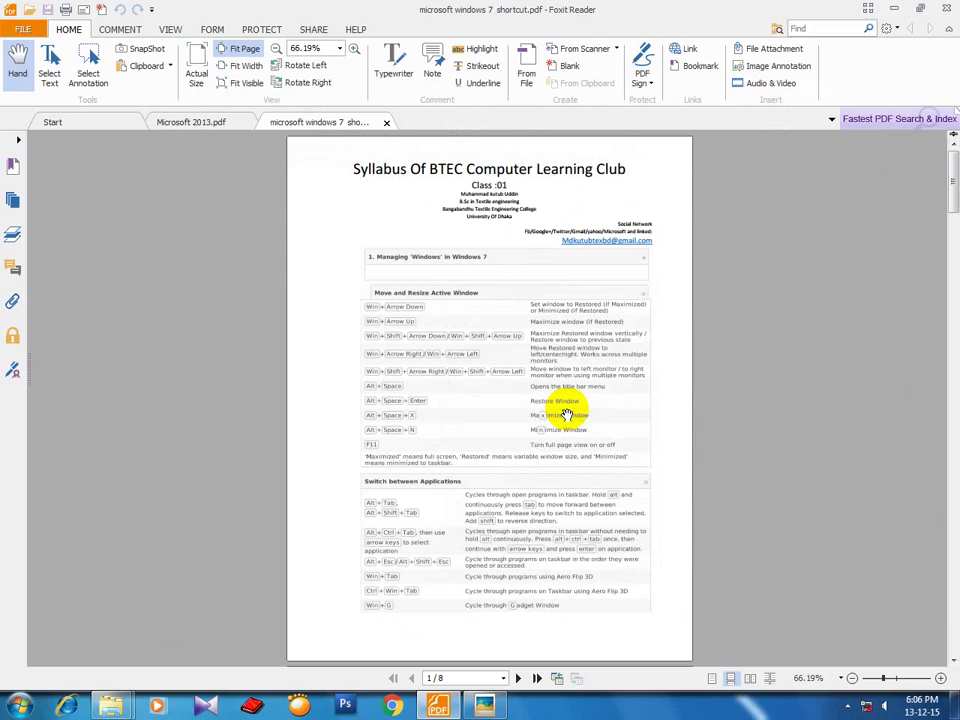
# Snap the reader window to the left and right halves with Win+arrows, then minimize it.
pyautogui.press('super+Down')
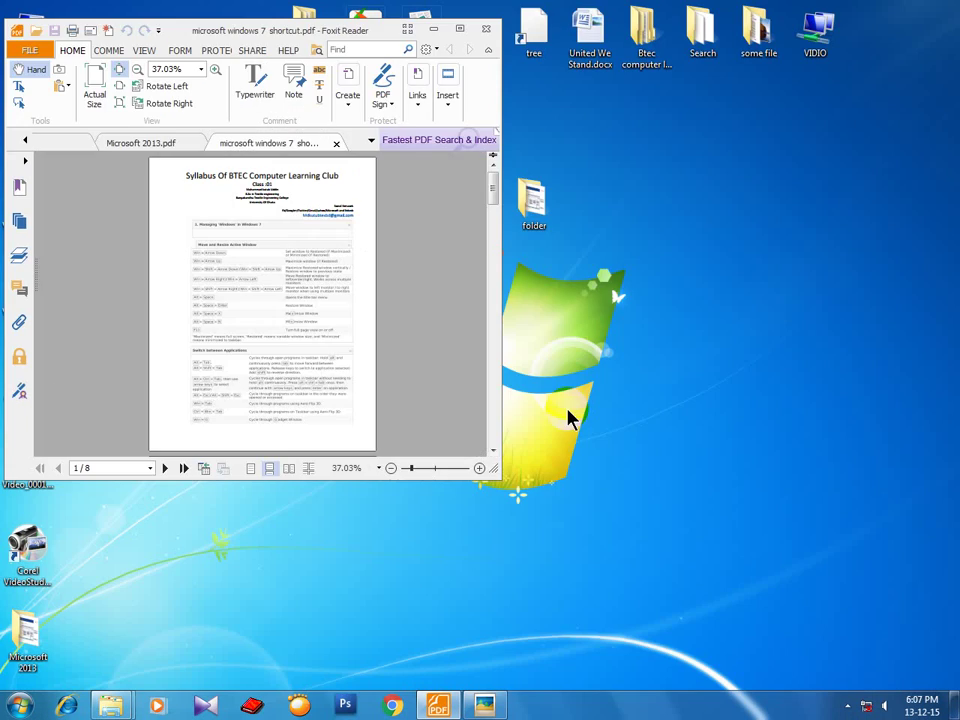
pyautogui.press('super+Right')
pyautogui.press('super+Left')
pyautogui.press('super+Up')
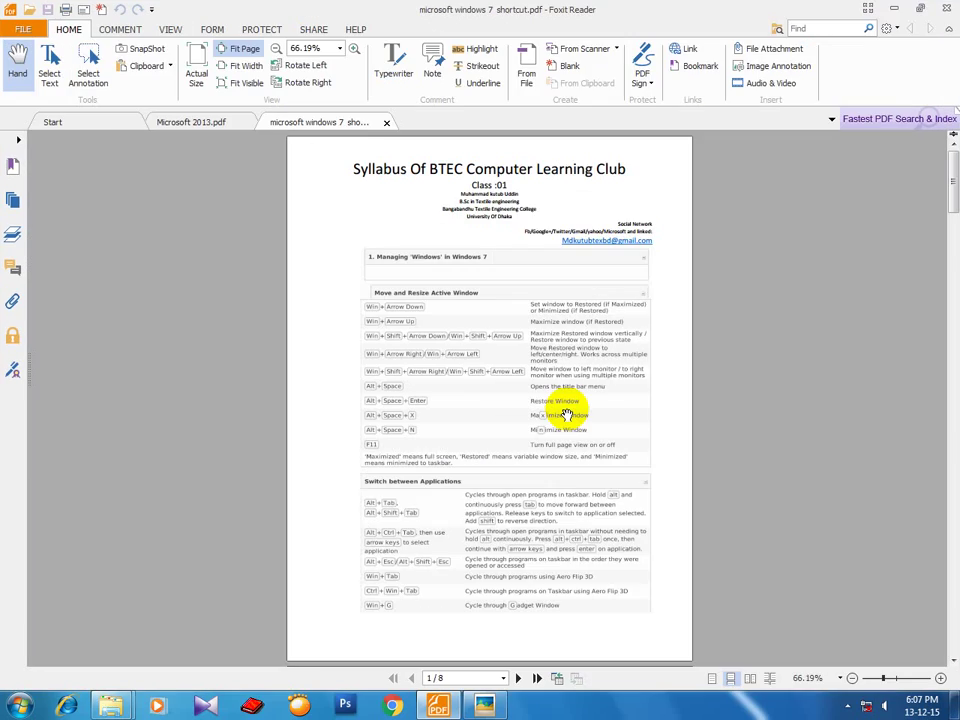
pyautogui.press('super+Left')
pyautogui.press('super+Right')
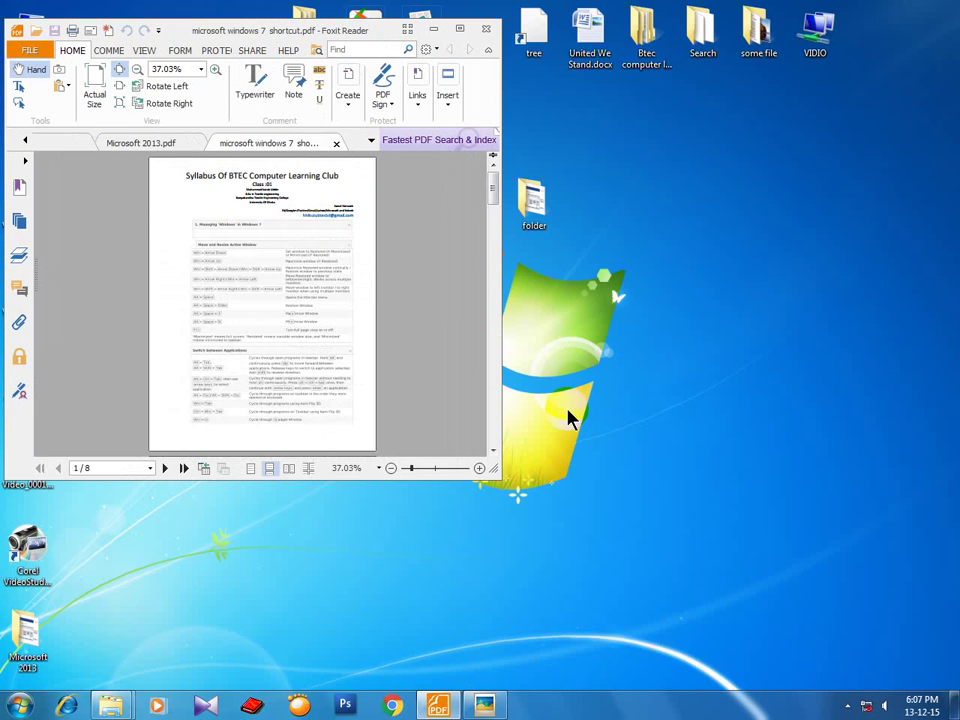
pyautogui.press('super+Right')
pyautogui.press('super+Down')
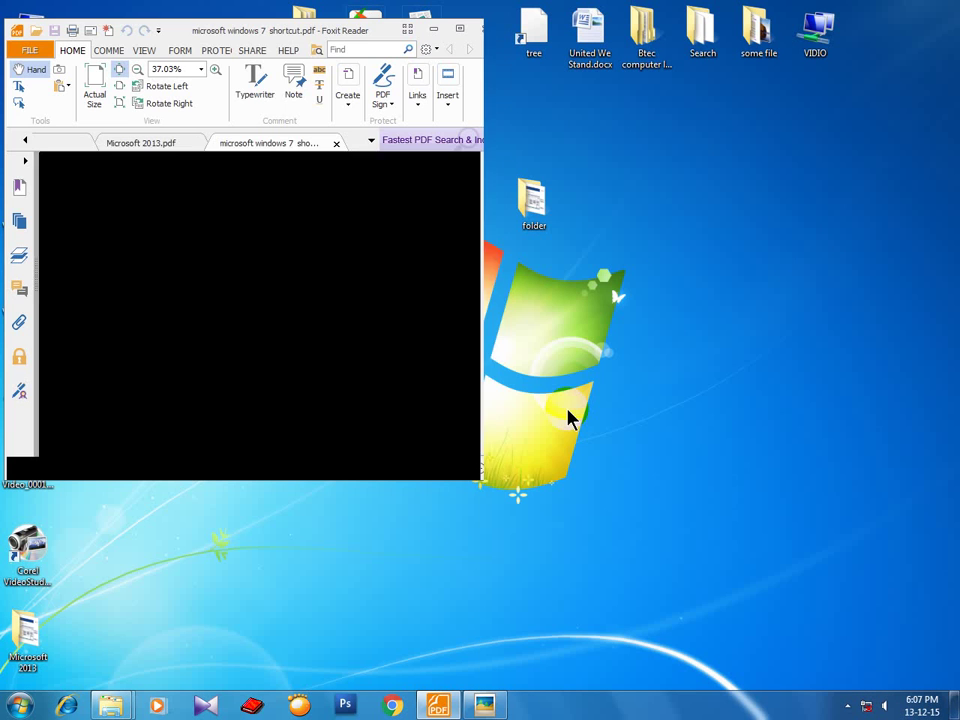
pyautogui.press('super+Down')
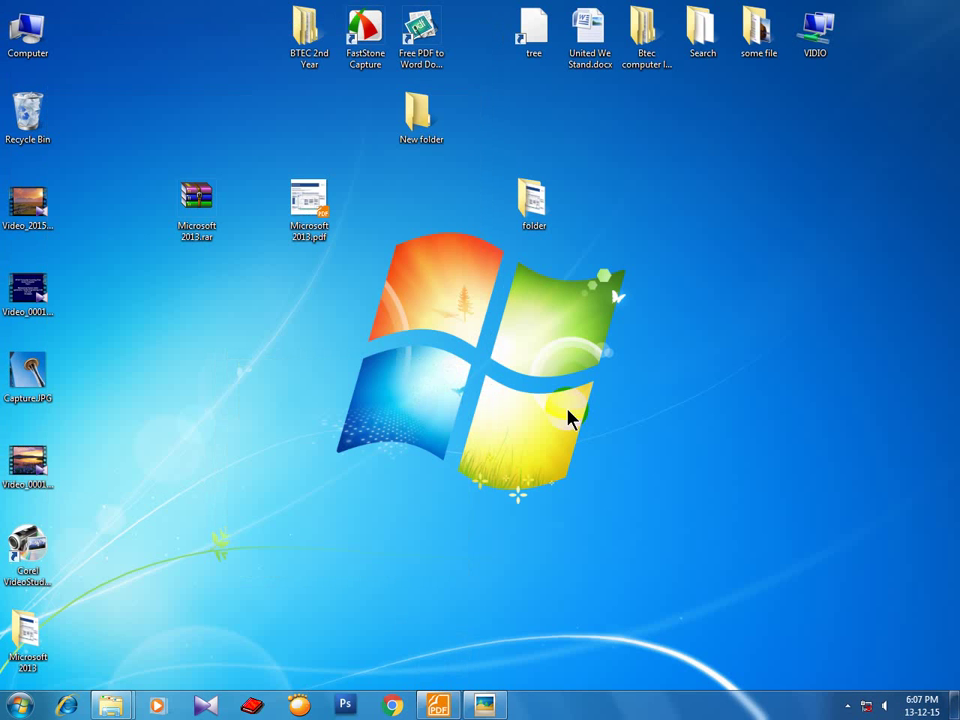
# Bring Foxit back, maximize it, and toggle F11 full screen on and off.
pyautogui.press('super+Tab')
pyautogui.press('super+Tab')
pyautogui.press('super+Tab')
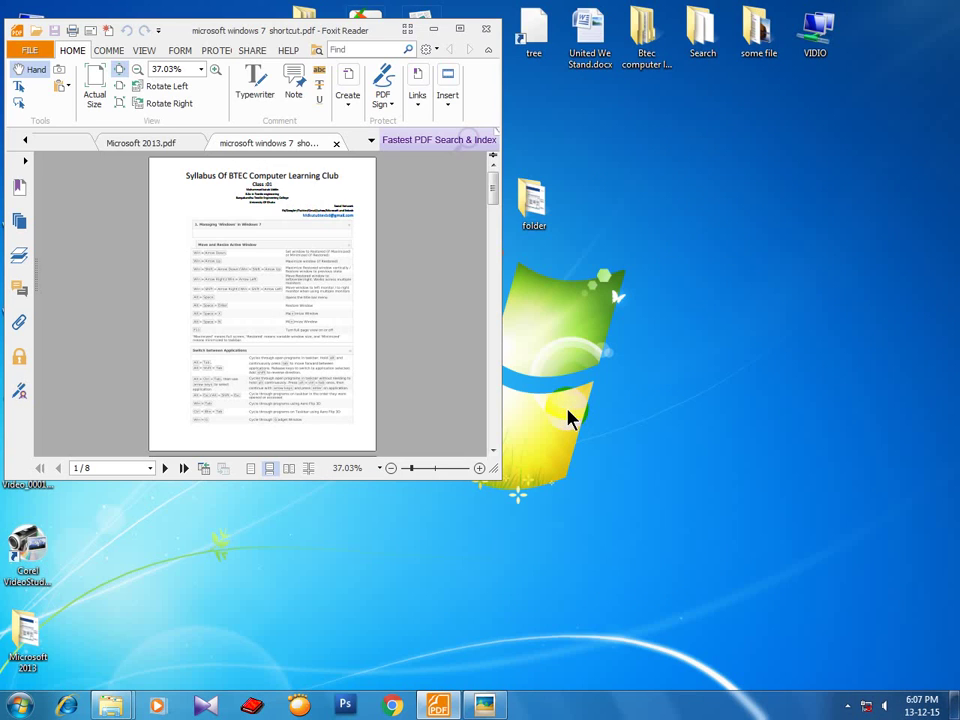
pyautogui.press('super+Up')
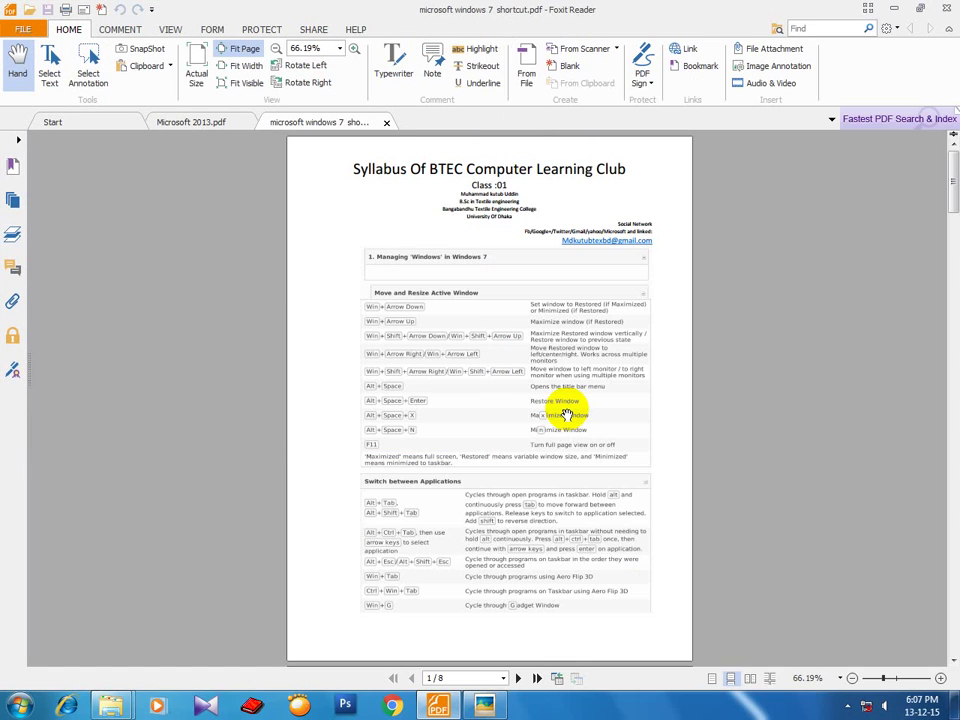
pyautogui.press('F11')
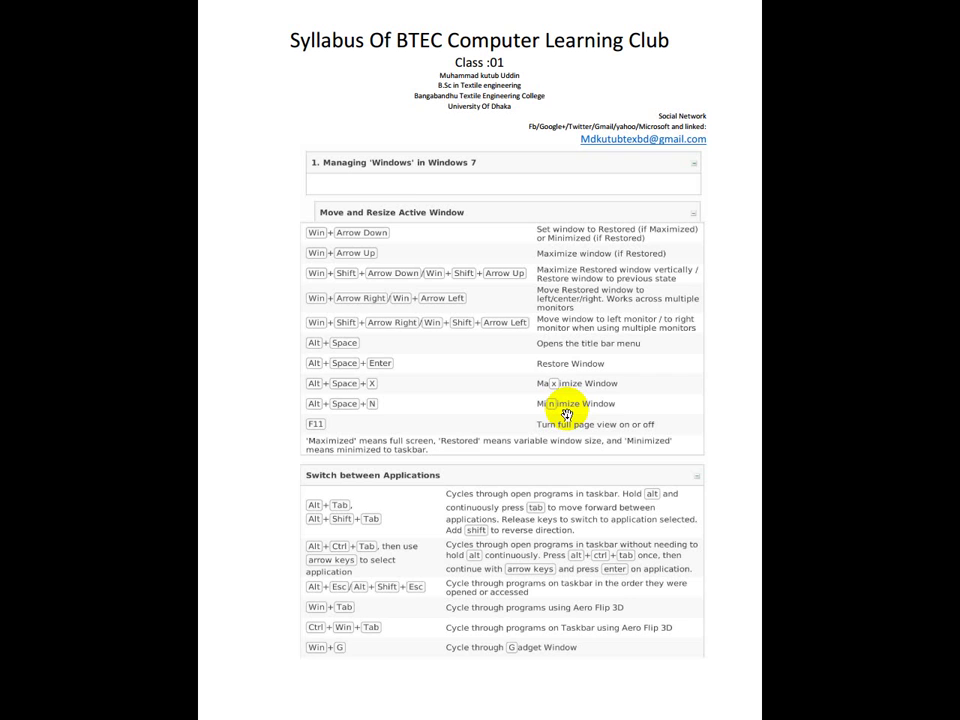
pyautogui.press('F11')
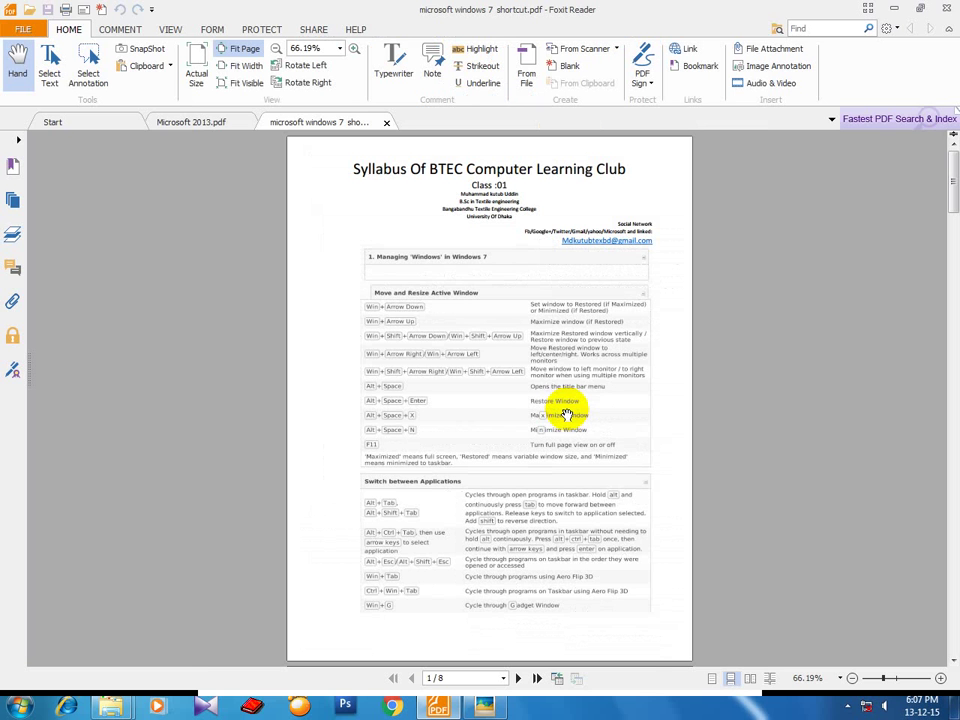
# Restore Foxit from the taskbar and zoom the shortcut PDF to 147.55%.
pyautogui.click(433, 706)
pyautogui.click(433, 706)
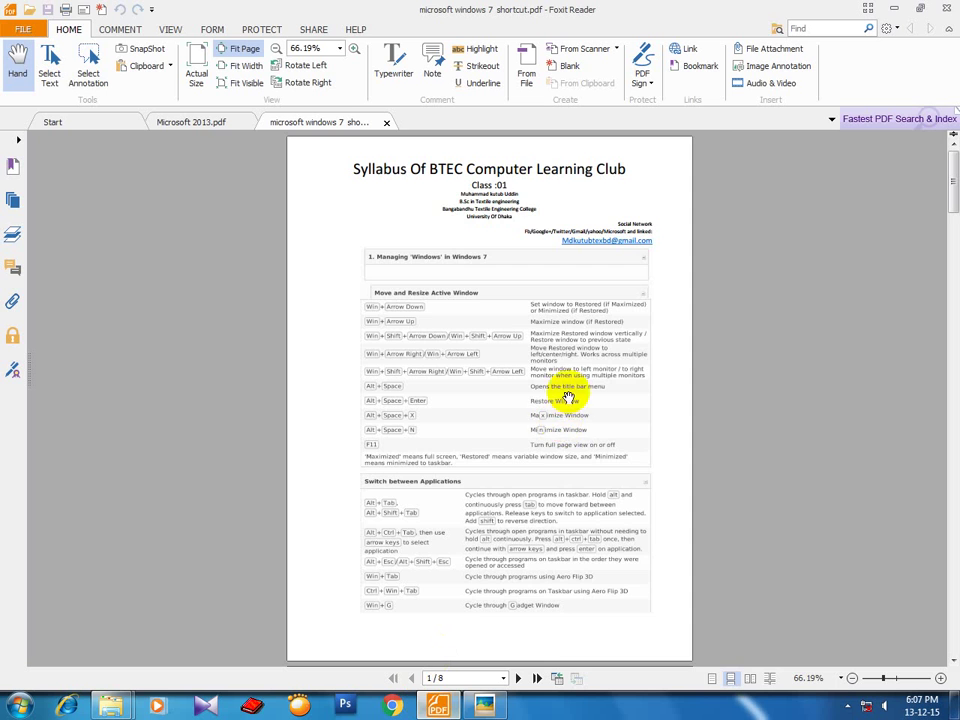
pyautogui.keyDown('ctrl'); pyautogui.scroll(1, 567, 440); pyautogui.keyUp('ctrl')
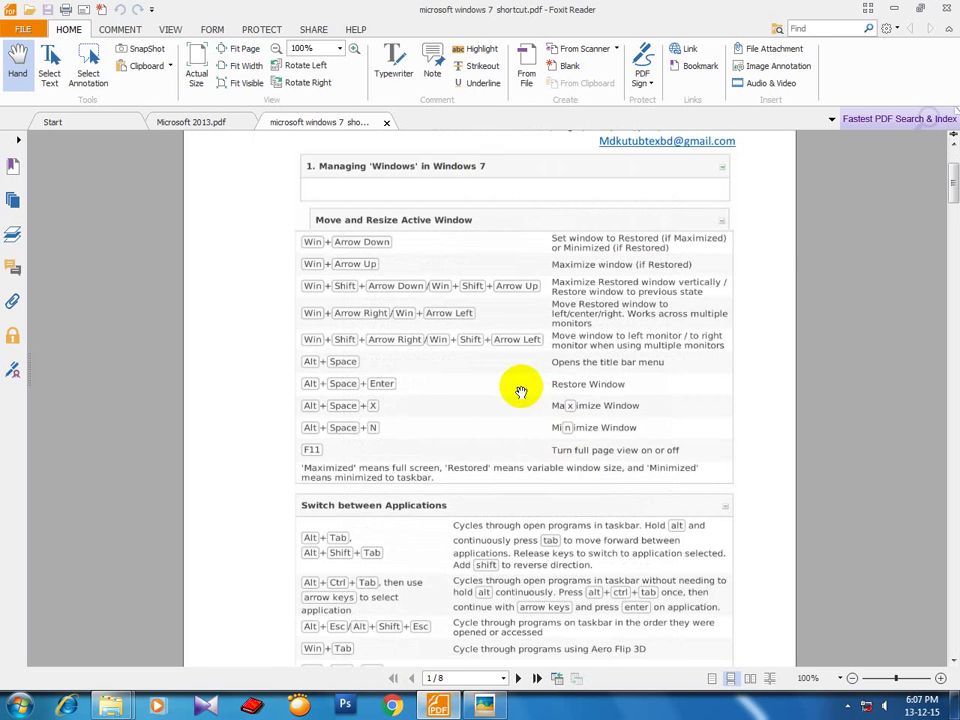
pyautogui.keyDown('ctrl'); pyautogui.scroll(2, 521, 388); pyautogui.keyUp('ctrl')
pyautogui.scroll(2, 484, 298)
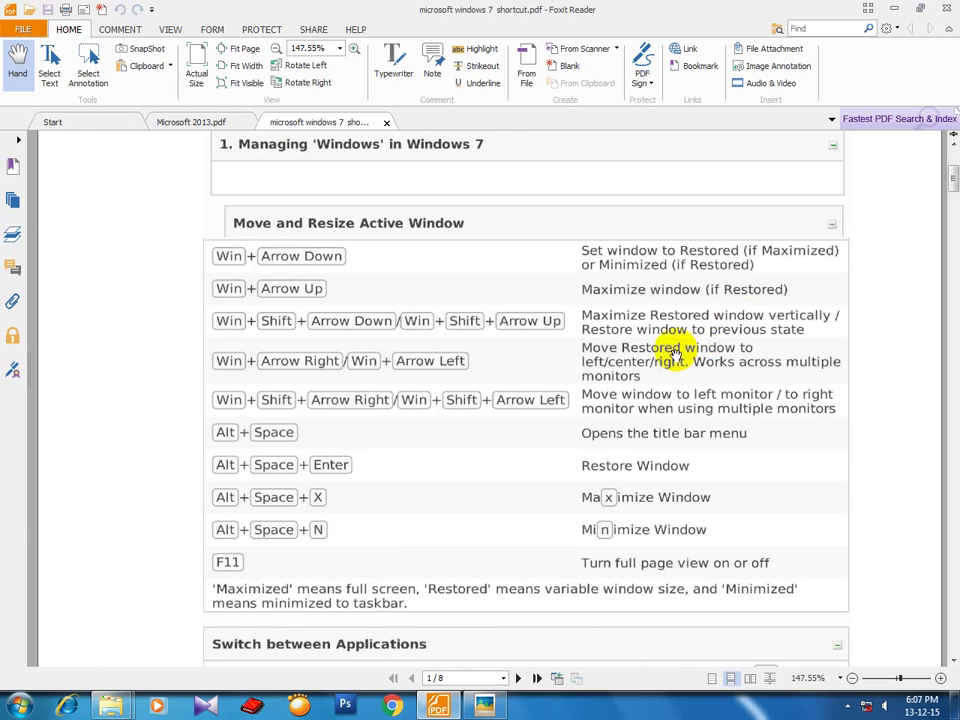
# Restore, snap right, un-snap and re-maximize the reader window with Win+arrow keys.
pyautogui.press('super+Down')
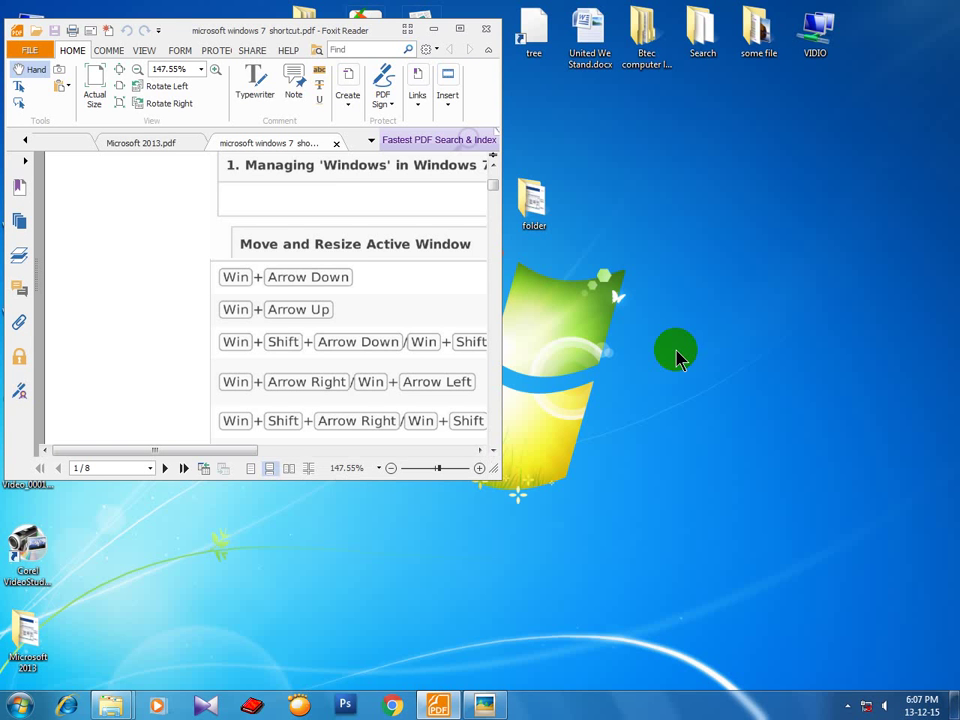
pyautogui.press('super+Up')
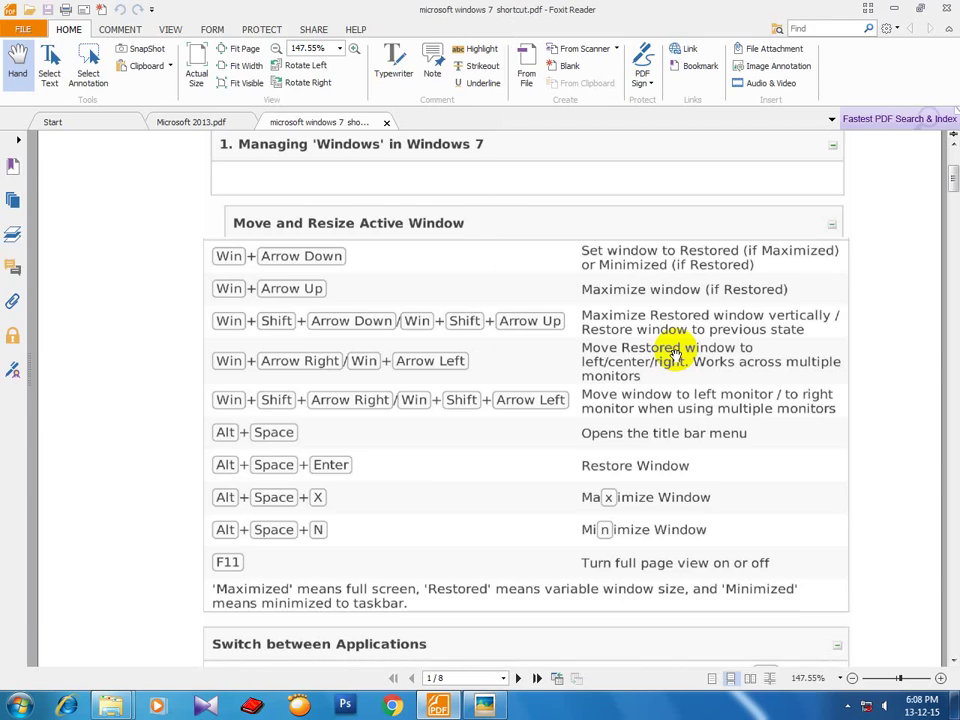
pyautogui.press('super+Down')
pyautogui.press('super+Right')
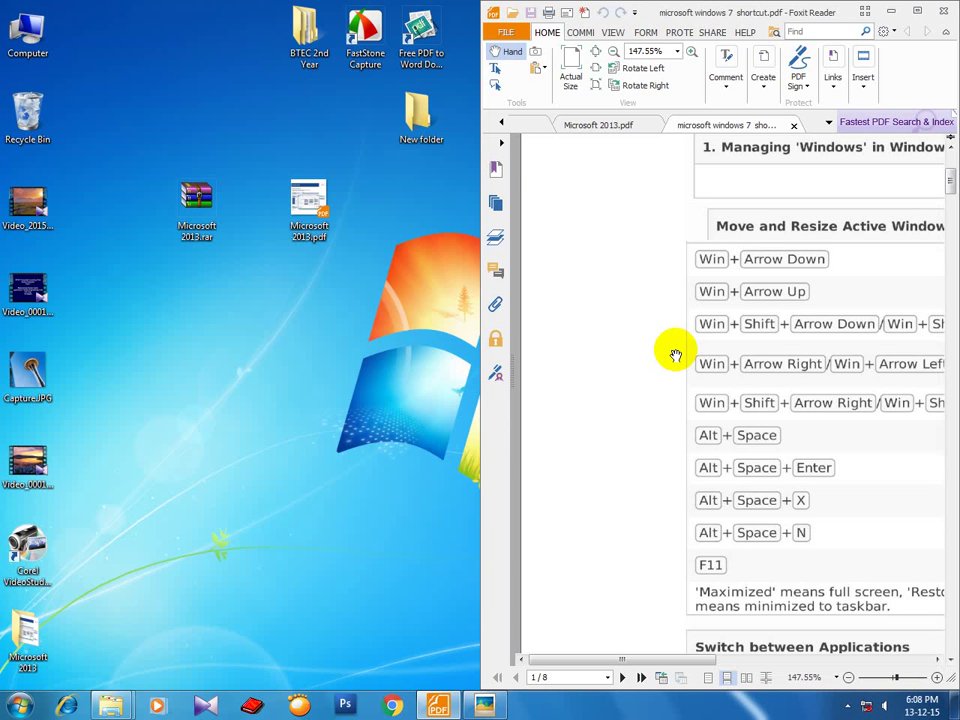
pyautogui.press('super+Left')
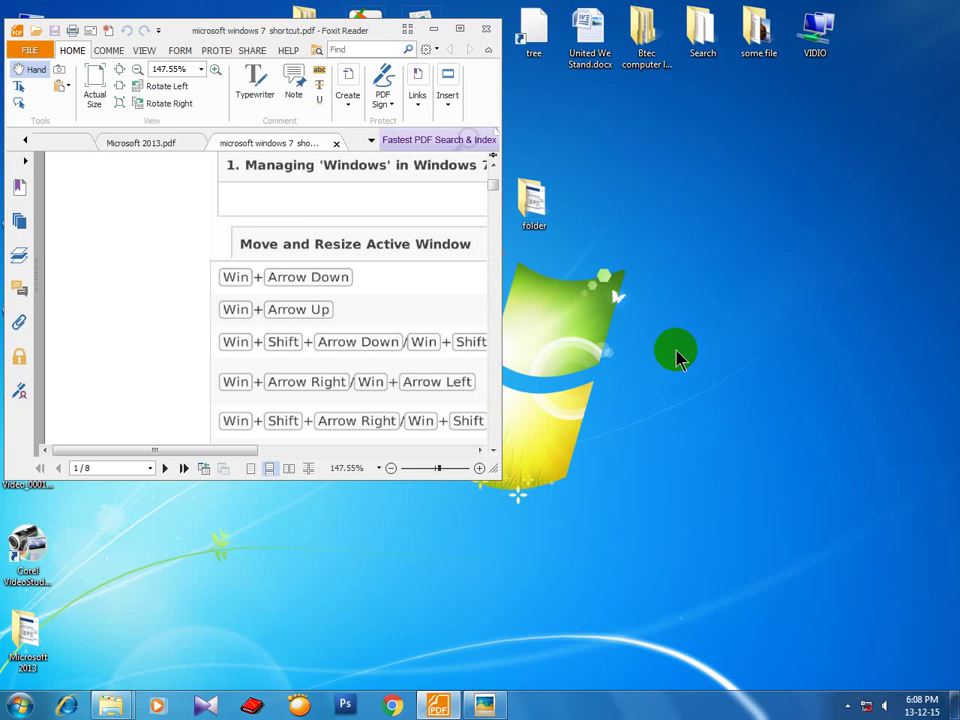
pyautogui.press('super+Up')
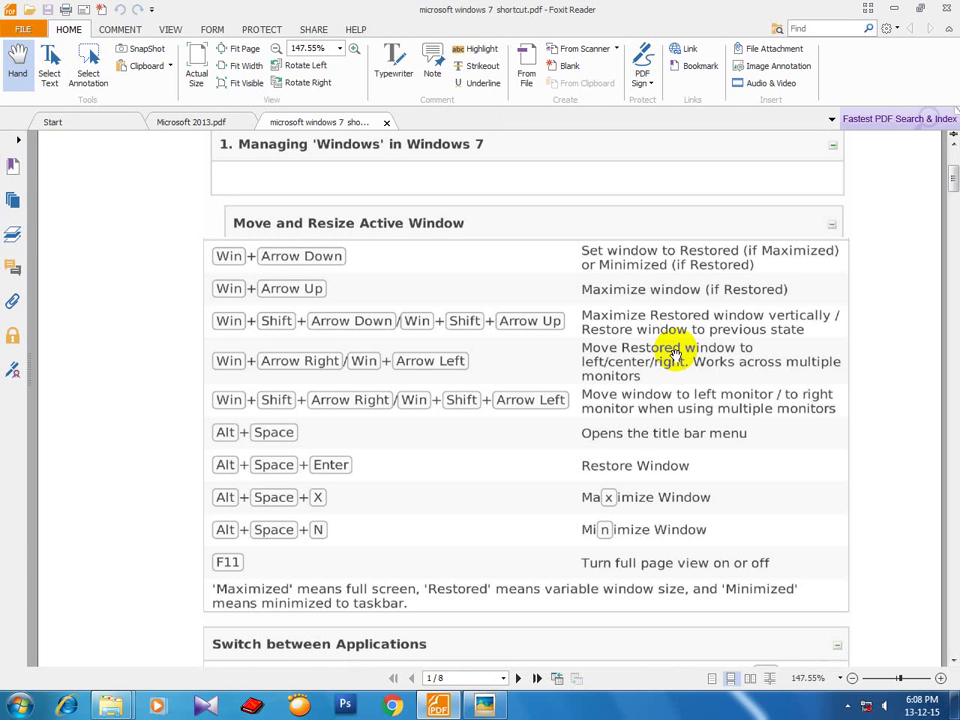
# Scroll to the Manage Multiple Windows shortcuts on page 2, then minimize all with Win+M.
pyautogui.scroll(-1, 376, 340)
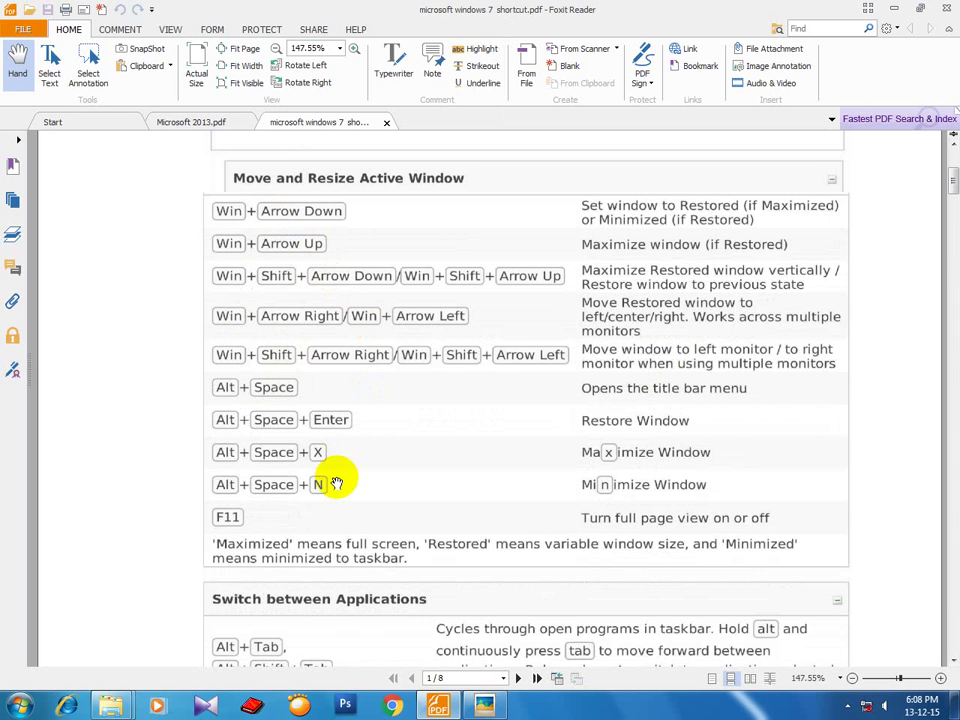
pyautogui.scroll(-6, 343, 476)
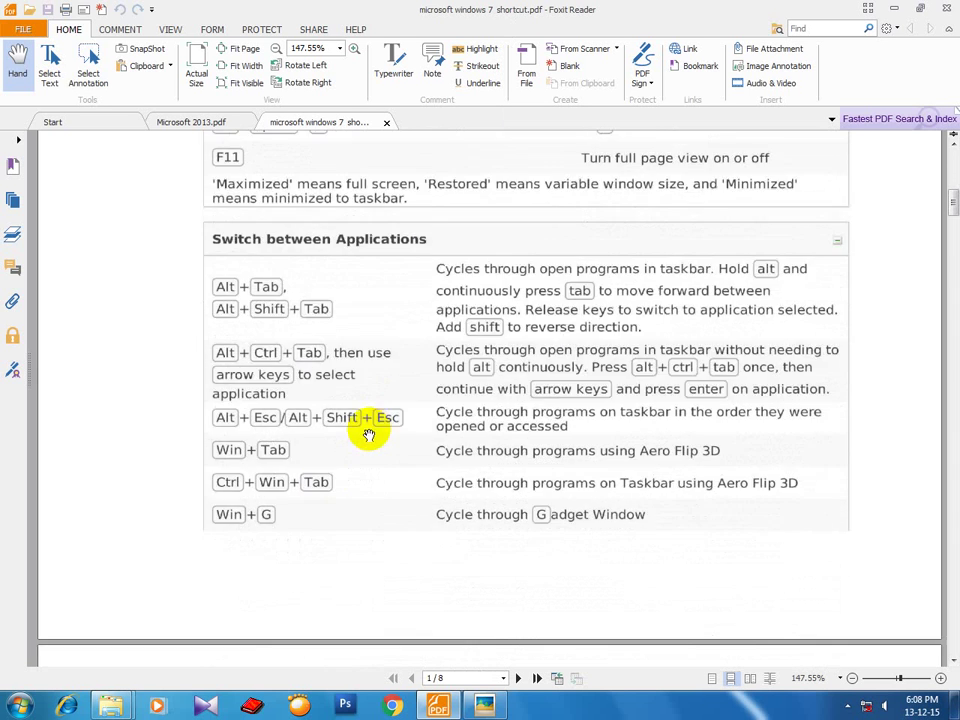
pyautogui.scroll(-7, 350, 445)
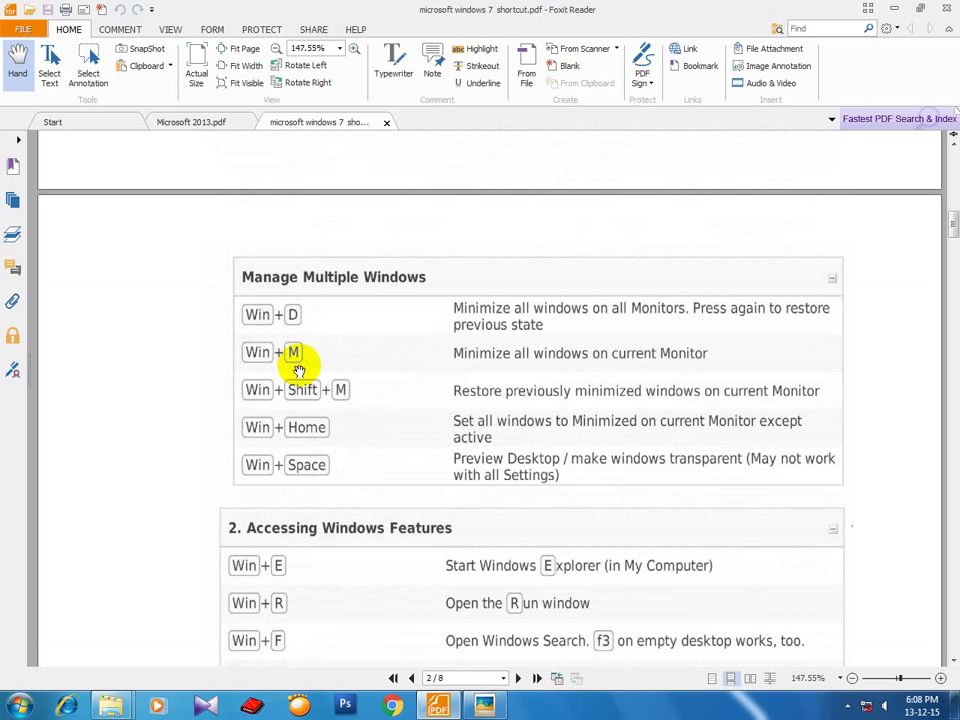
pyautogui.press('super+m')
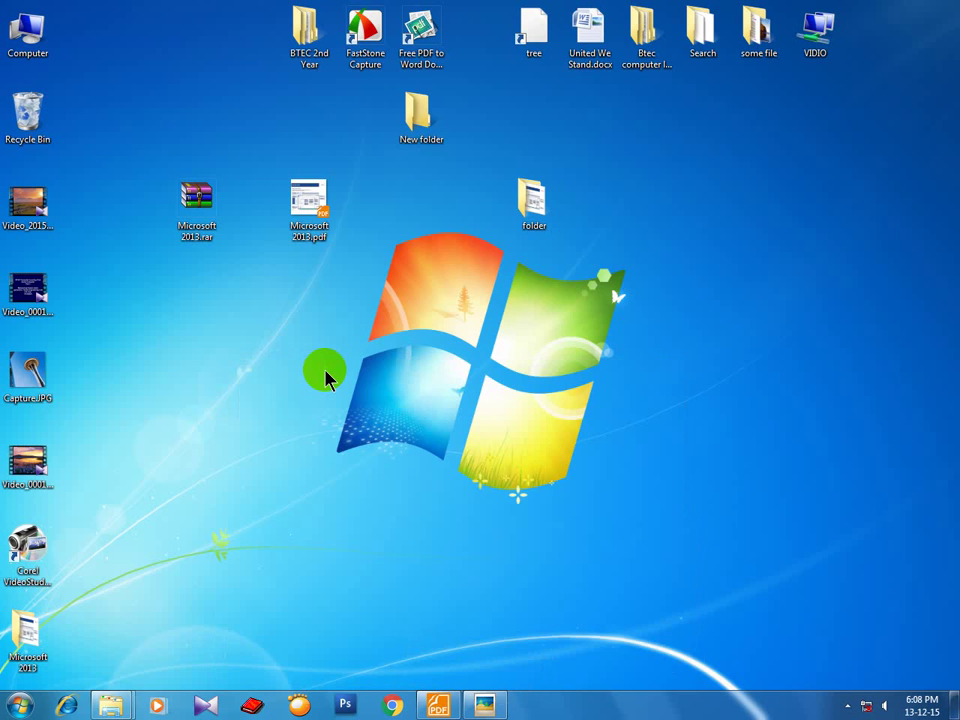
# Flip back to Foxit Reader and exit it with Alt+F4, choosing Close all tabs.
pyautogui.press('super+Tab')
pyautogui.press('super+Tab')
pyautogui.press('super+Tab')
pyautogui.press('super+Tab')
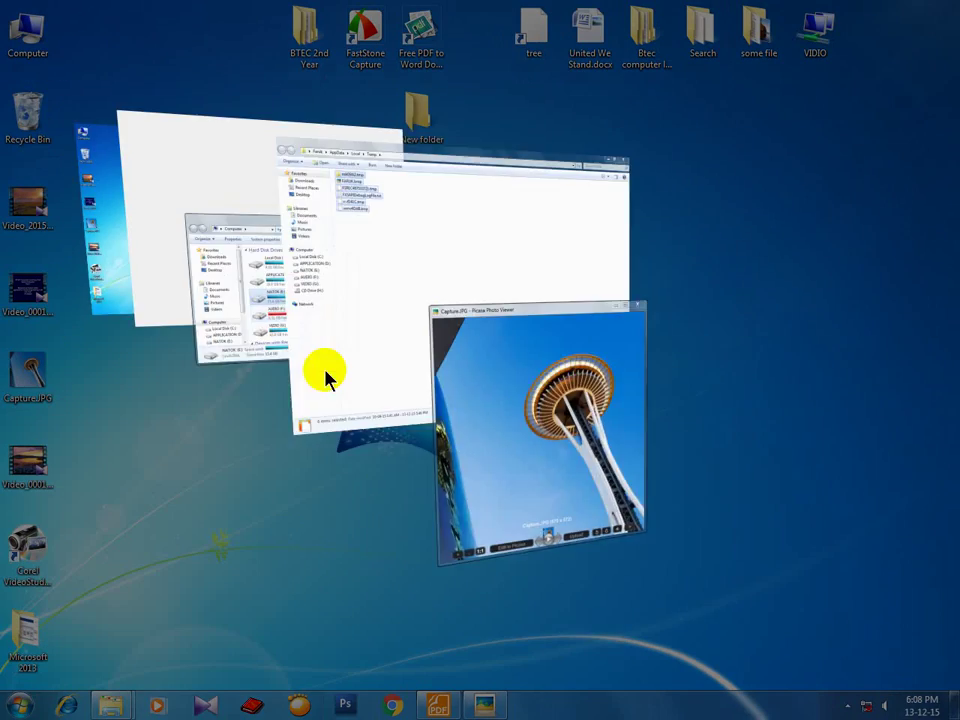
pyautogui.press('super+Tab')
pyautogui.press('super+Tab')
pyautogui.press('super+Tab')
pyautogui.press('super+Tab')
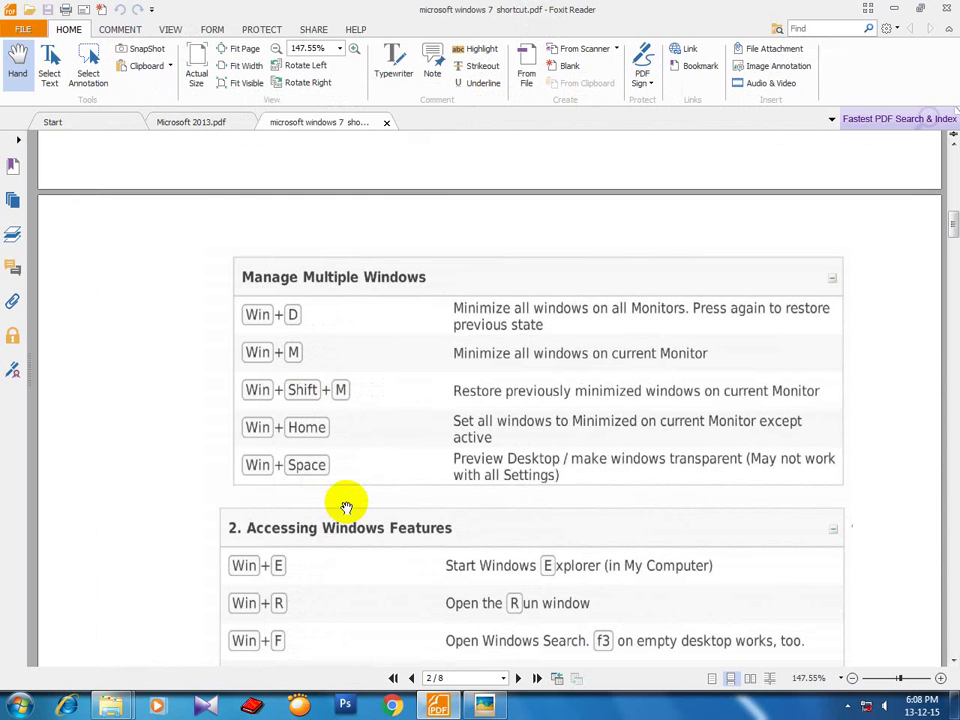
pyautogui.hotkey('alt', 'F4')
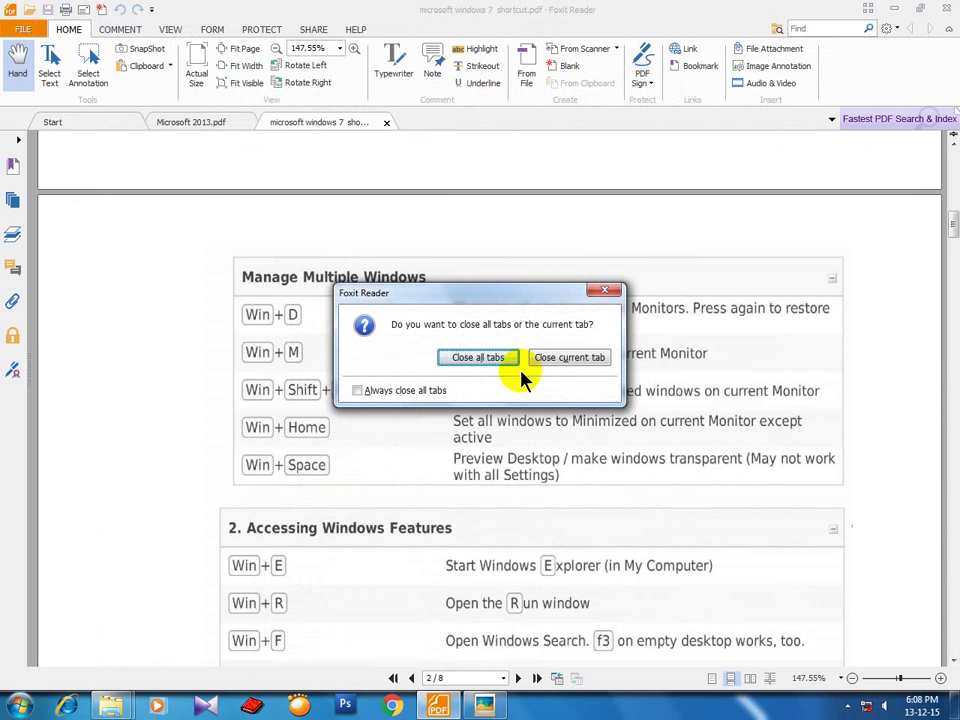
pyautogui.click(489, 359)
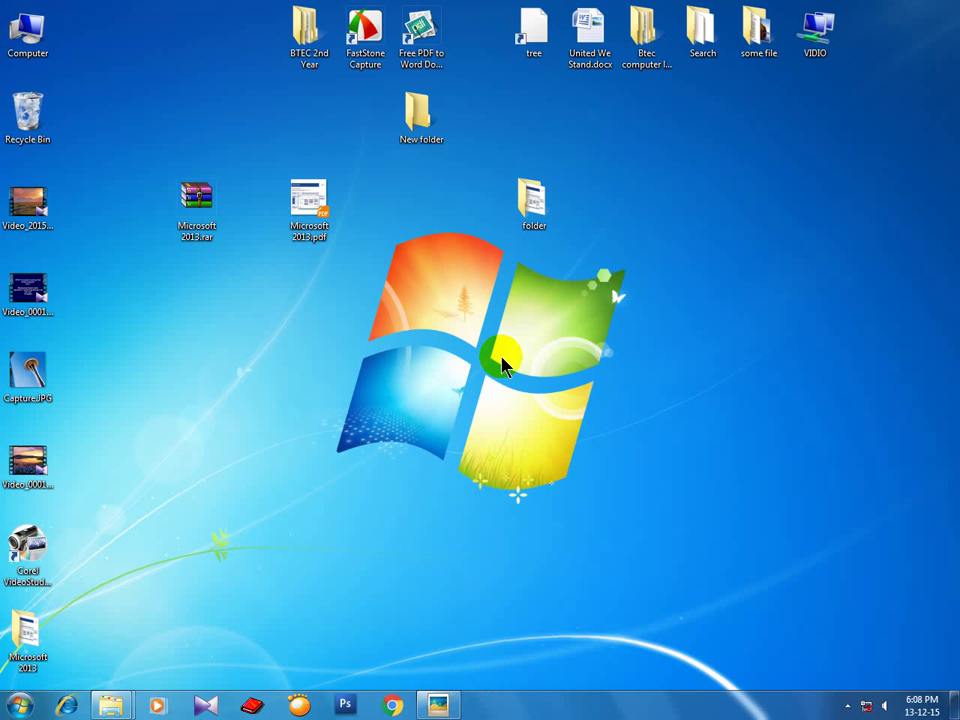
pyautogui.rightClick(499, 293)
pyautogui.click(523, 335)
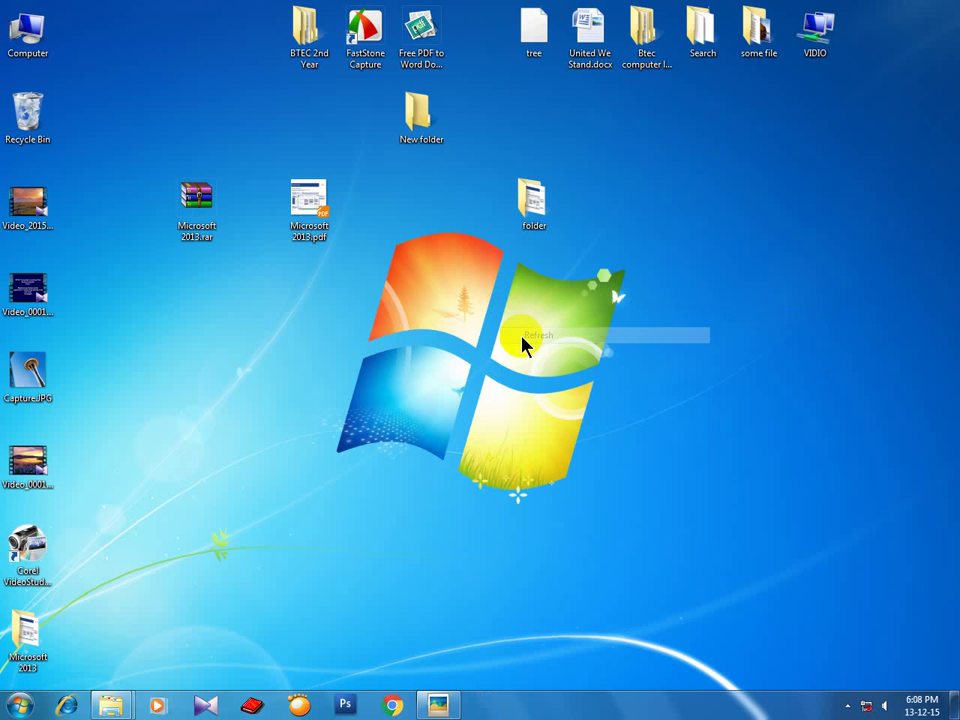
pyautogui.hotkey('alt', 'F4')
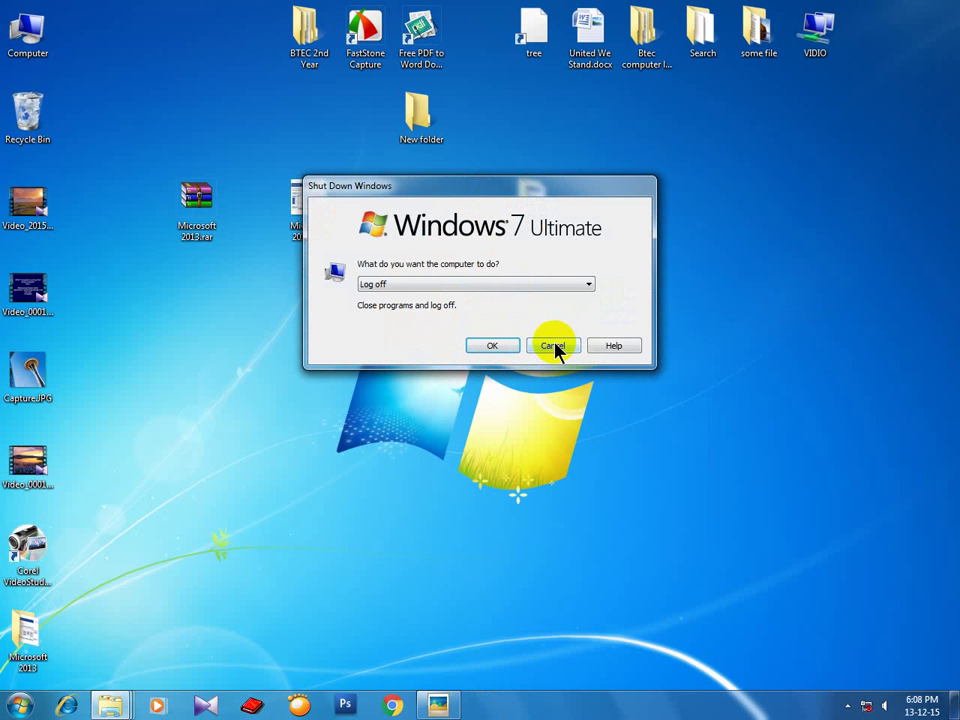
pyautogui.click(585, 285)
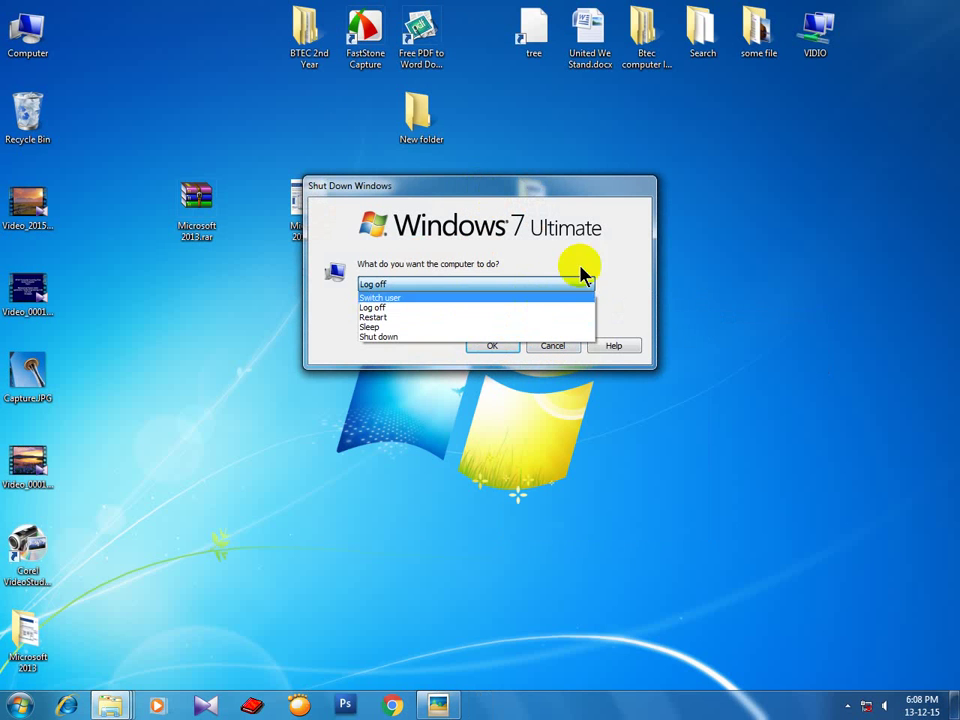
pyautogui.click(575, 258)
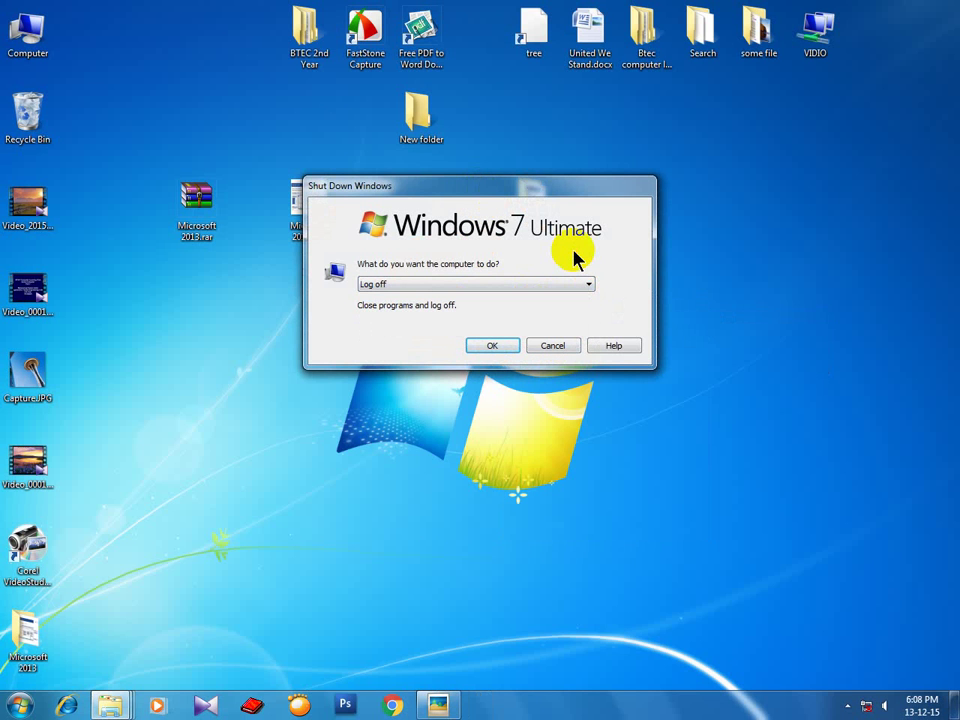
pyautogui.press('Up')
pyautogui.press('Down')
pyautogui.press('Down')
pyautogui.press('Down')
pyautogui.press('Down')
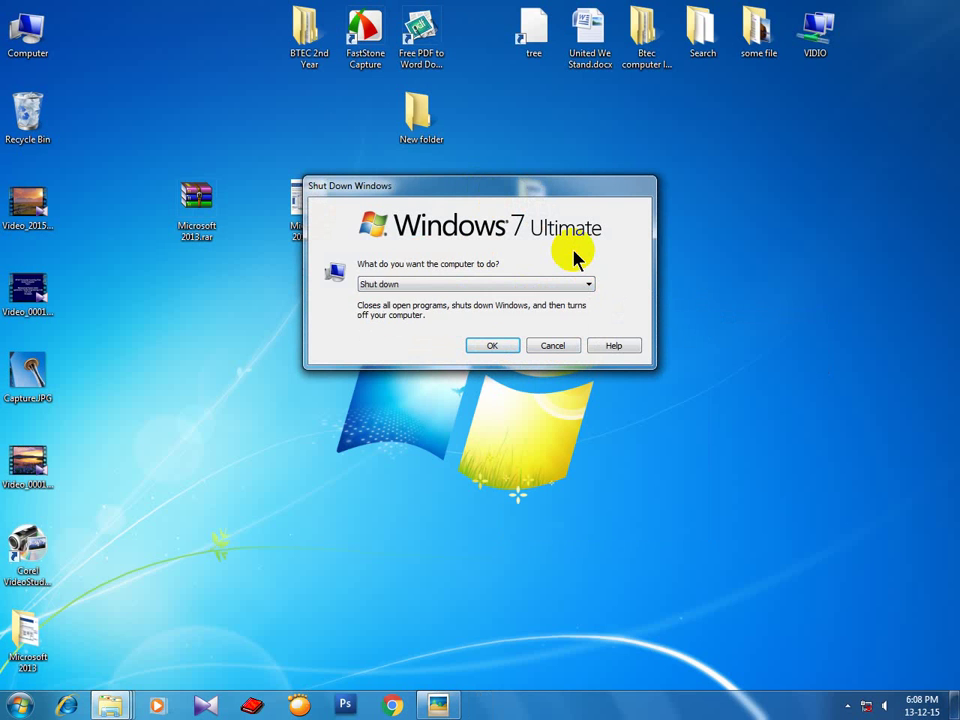
pyautogui.press('Up')
pyautogui.press('Up')
pyautogui.press('Up')
pyautogui.press('Down')
pyautogui.press('Down')
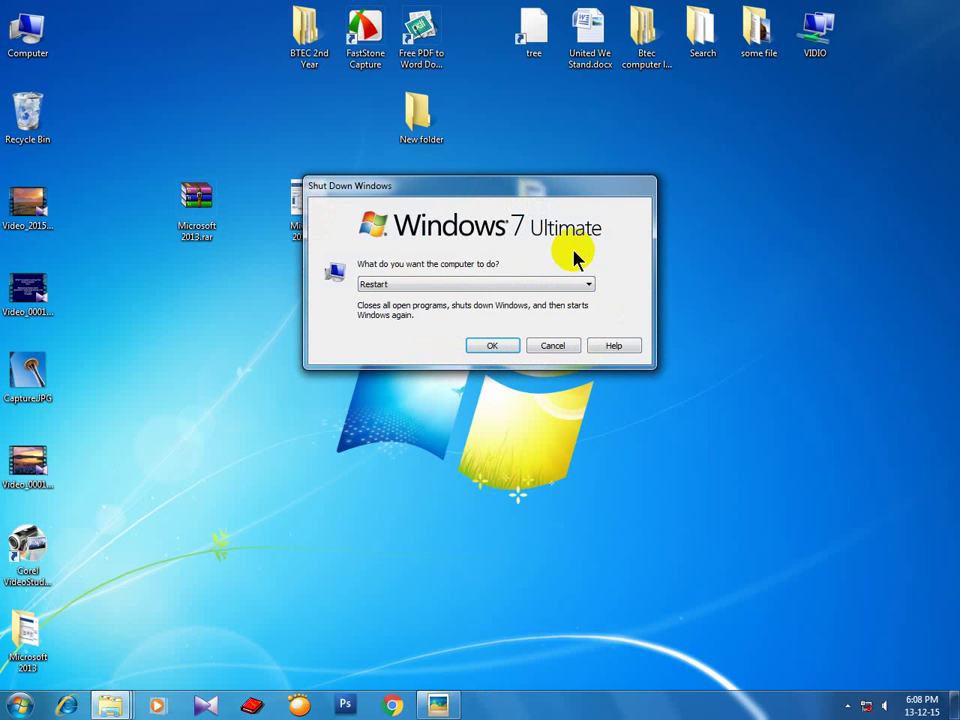
pyautogui.press('Down')
pyautogui.press('Tab')
pyautogui.press('Tab')
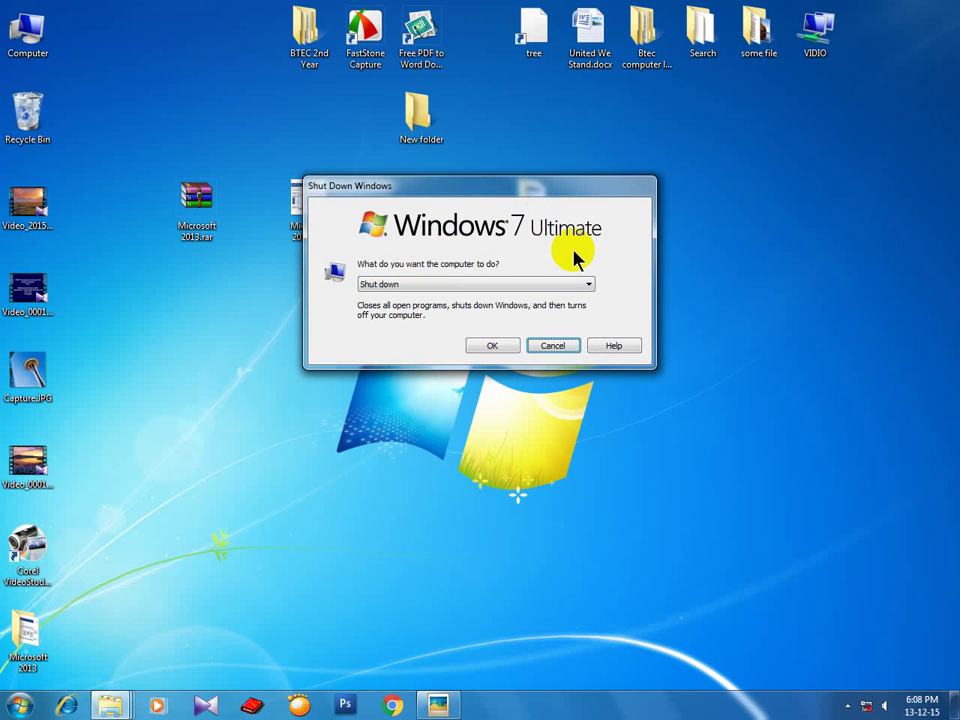
pyautogui.press('Return')
pyautogui.rightClick(603, 205)
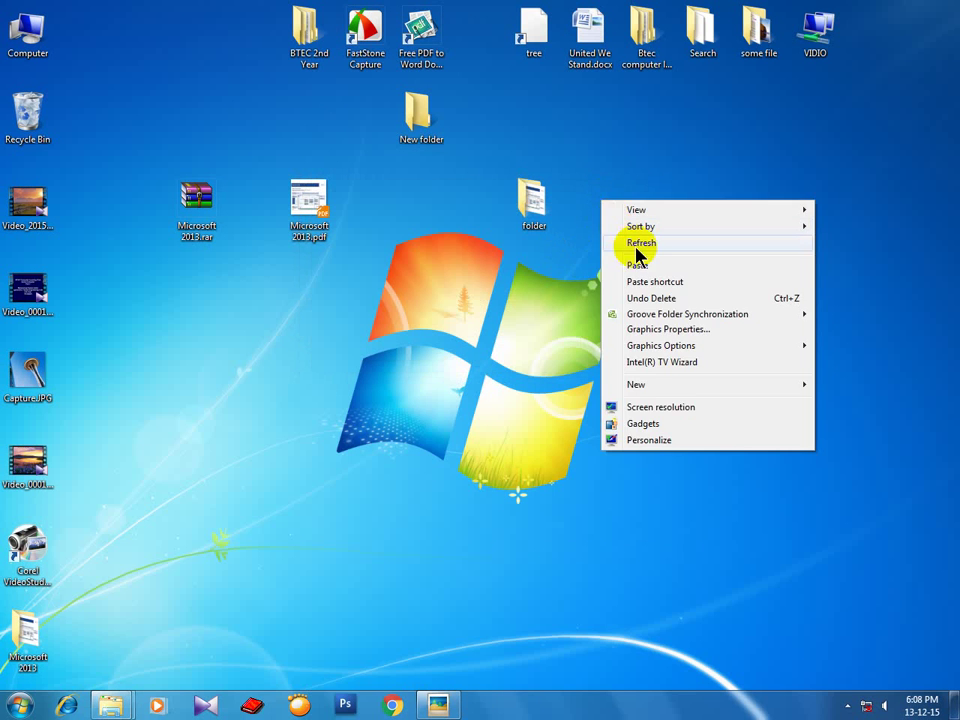
pyautogui.click(607, 241)
pyautogui.rightClick(598, 186)
pyautogui.click(621, 228)
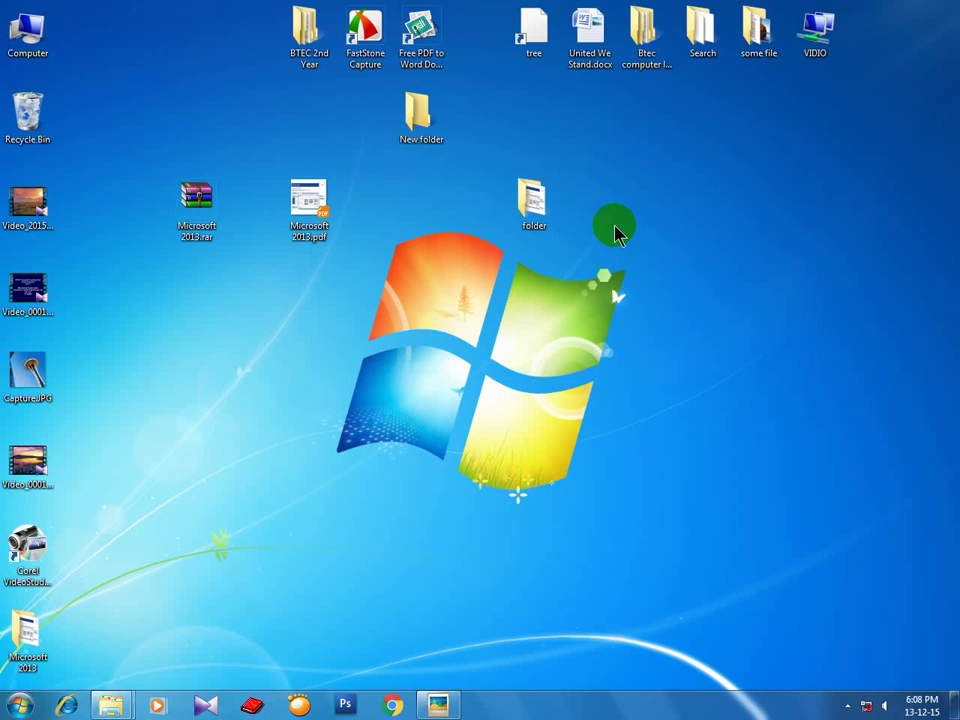
# Close the Picasa Photo Viewer window and refresh the desktop.
pyautogui.click(443, 705)
pyautogui.click(690, 88)
pyautogui.rightClick(669, 191)
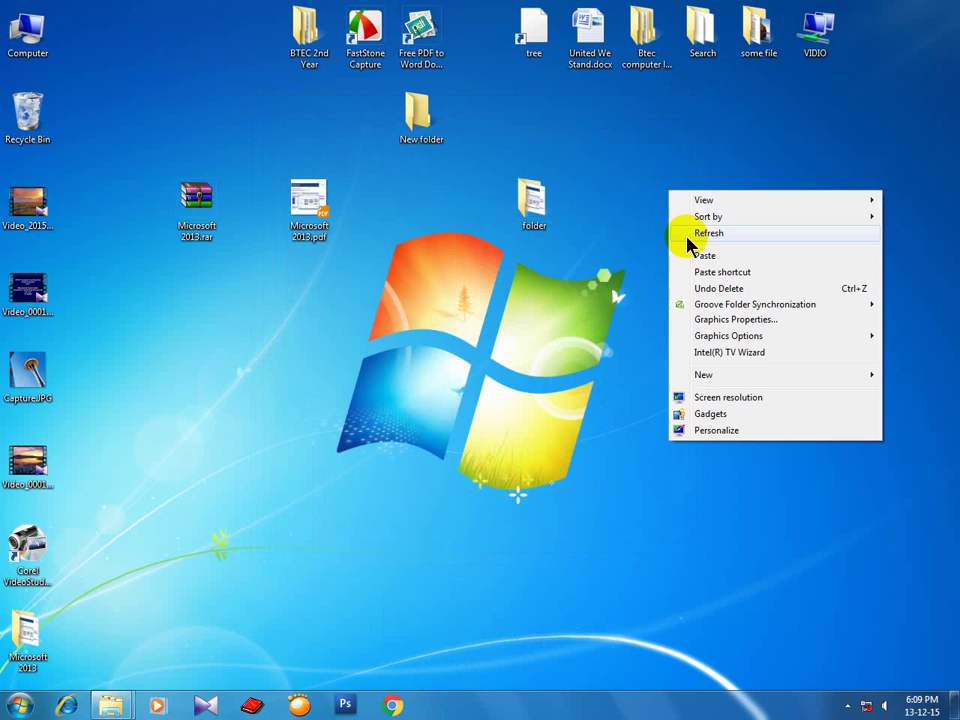
pyautogui.click(696, 236)
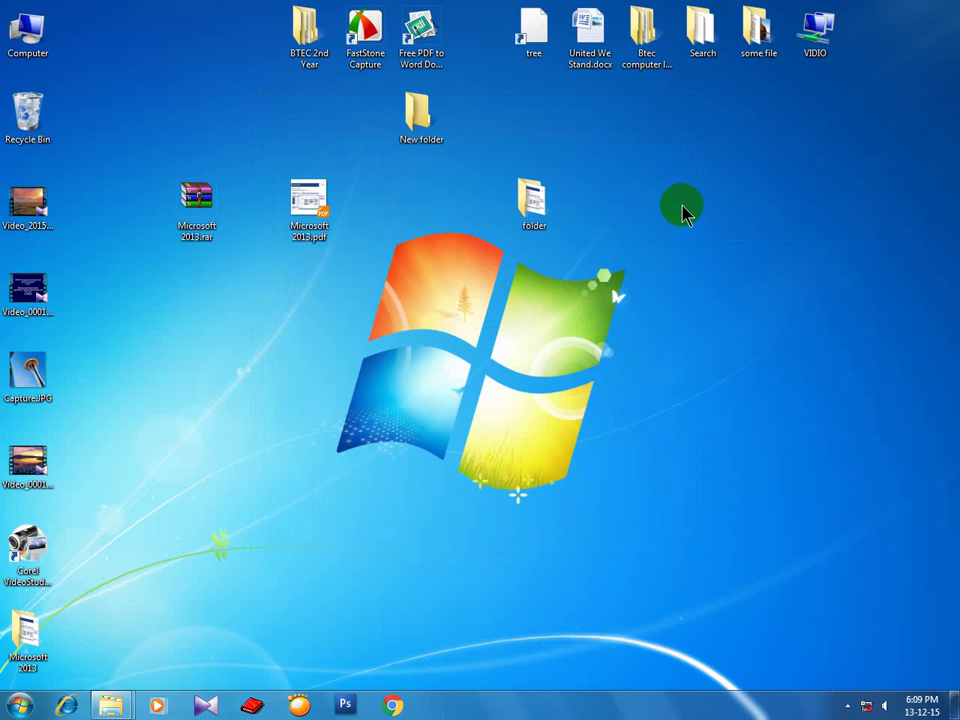
# Refresh the desktop four more times, then open and close the hidden tray icons.
pyautogui.rightClick(681, 208)
pyautogui.click(696, 249)
pyautogui.rightClick(667, 208)
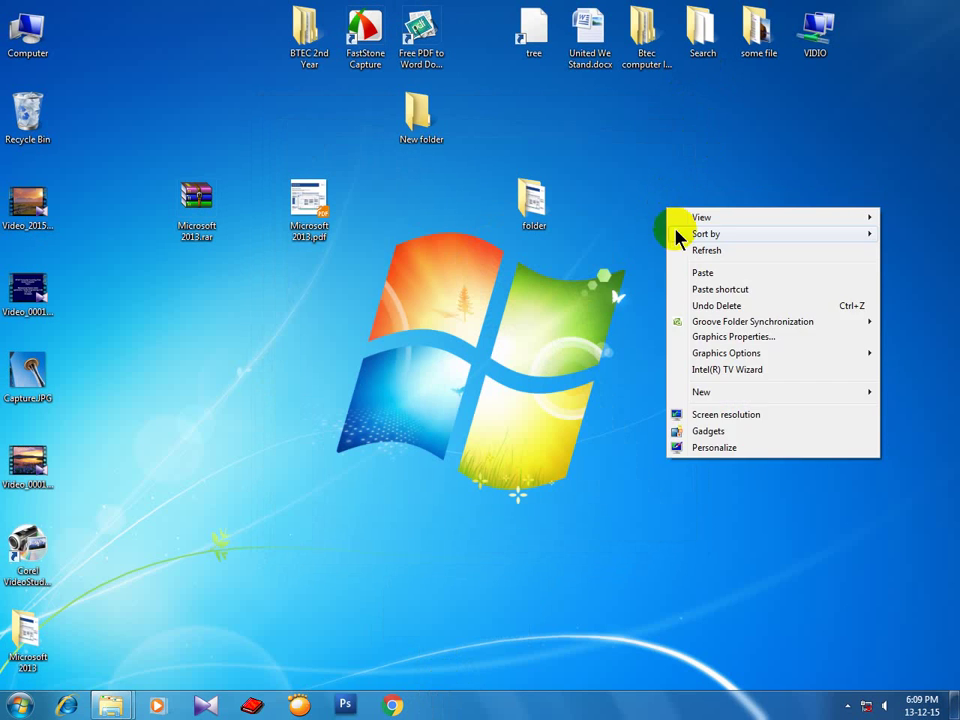
pyautogui.click(681, 249)
pyautogui.rightClick(630, 208)
pyautogui.click(654, 249)
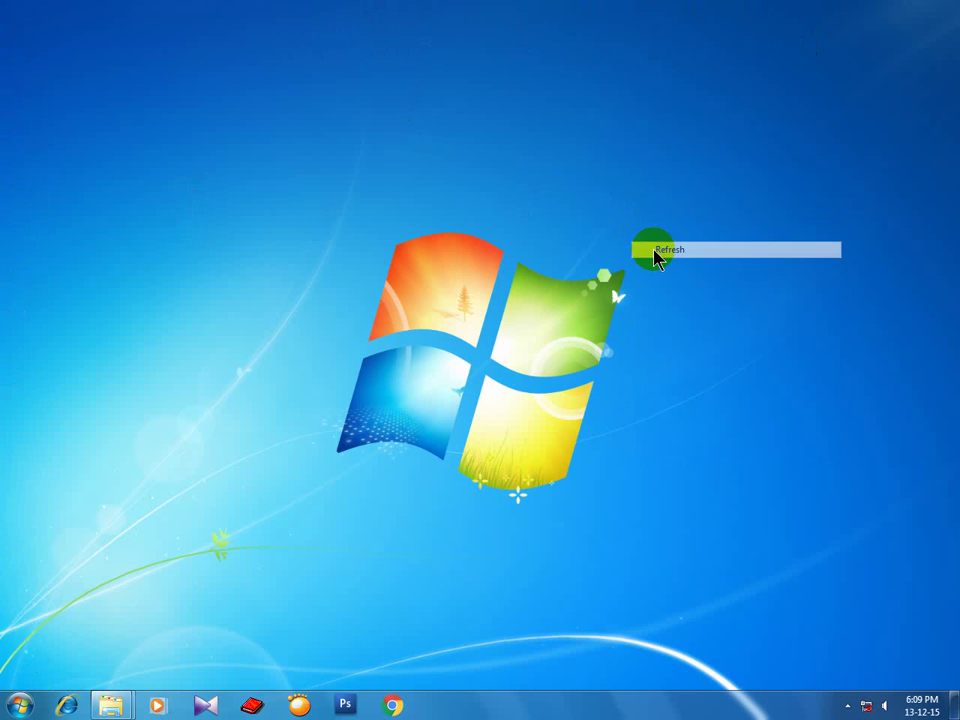
pyautogui.rightClick(613, 214)
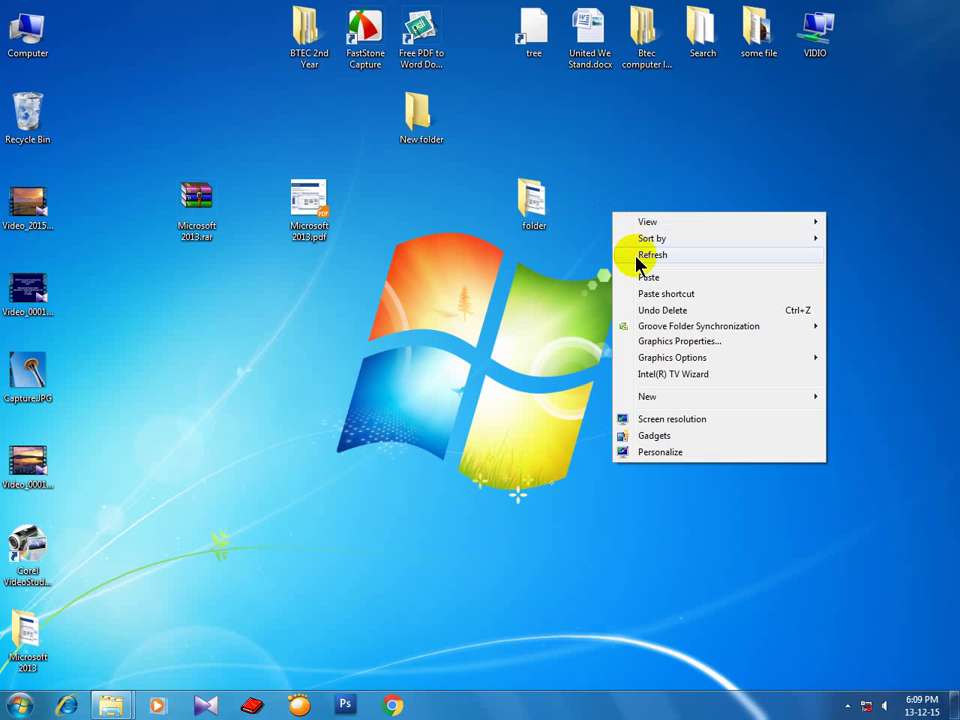
pyautogui.click(640, 255)
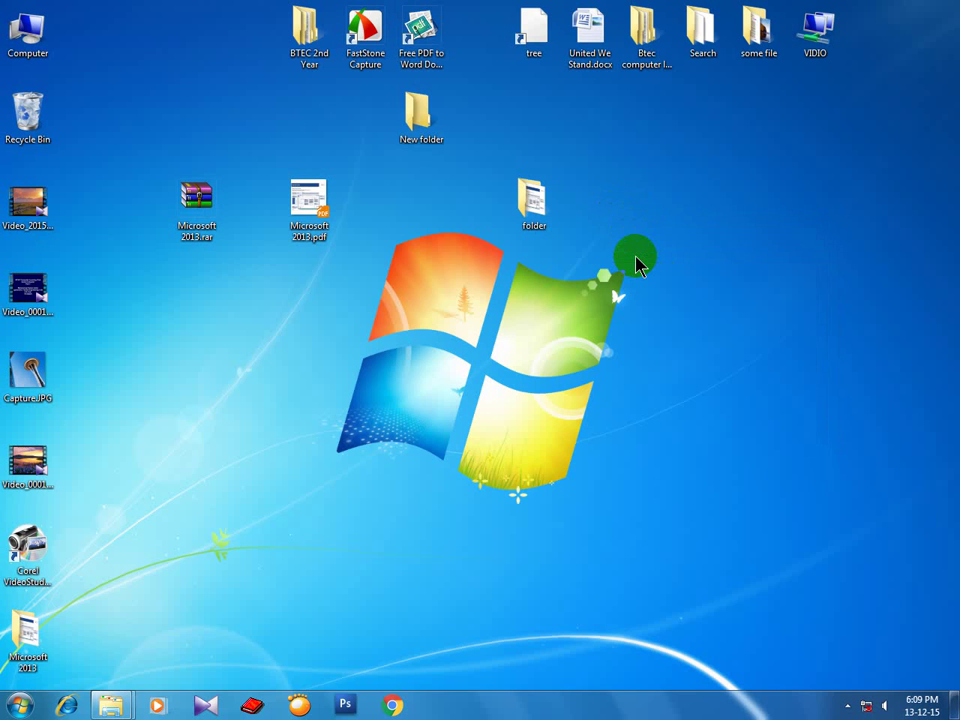
pyautogui.click(848, 705)
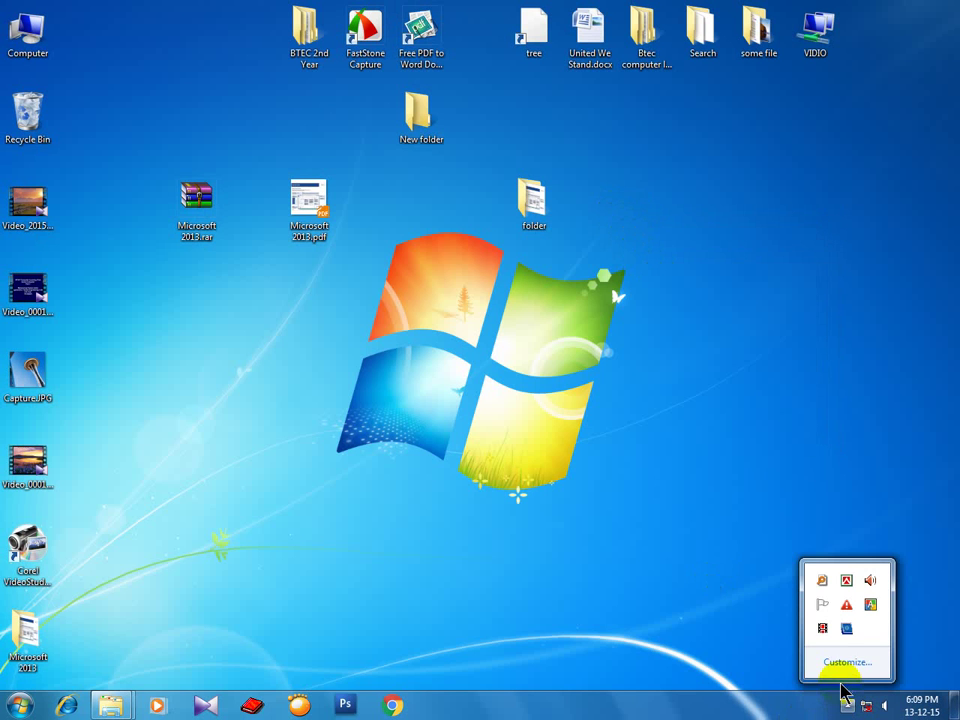
pyautogui.click(736, 565)
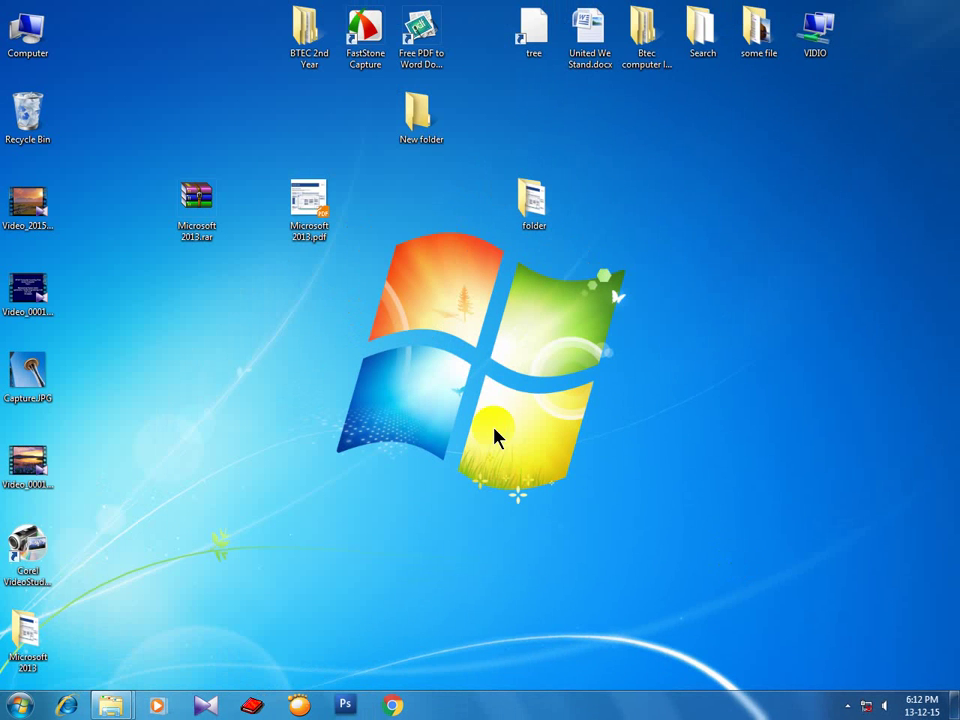
# Turn on Mouse Keys with Left Alt+Left Shift+Num Lock, confirming Yes in the prompt.
pyautogui.press('alt+shift+Num_Lock')
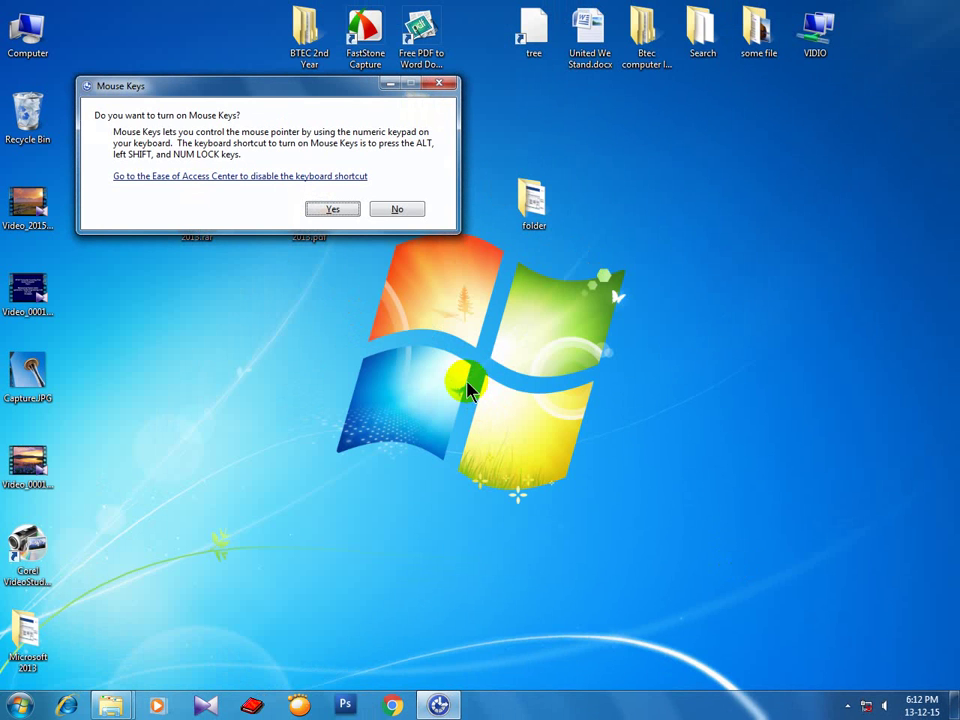
pyautogui.moveTo(251, 87); pyautogui.dragTo(358, 185)
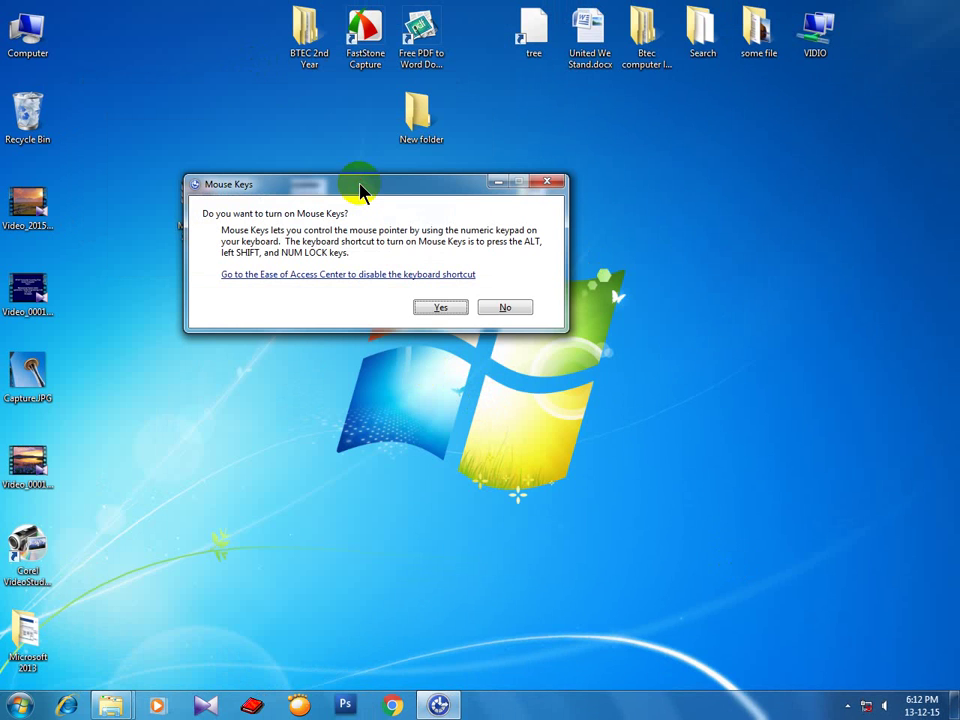
pyautogui.click(439, 310)
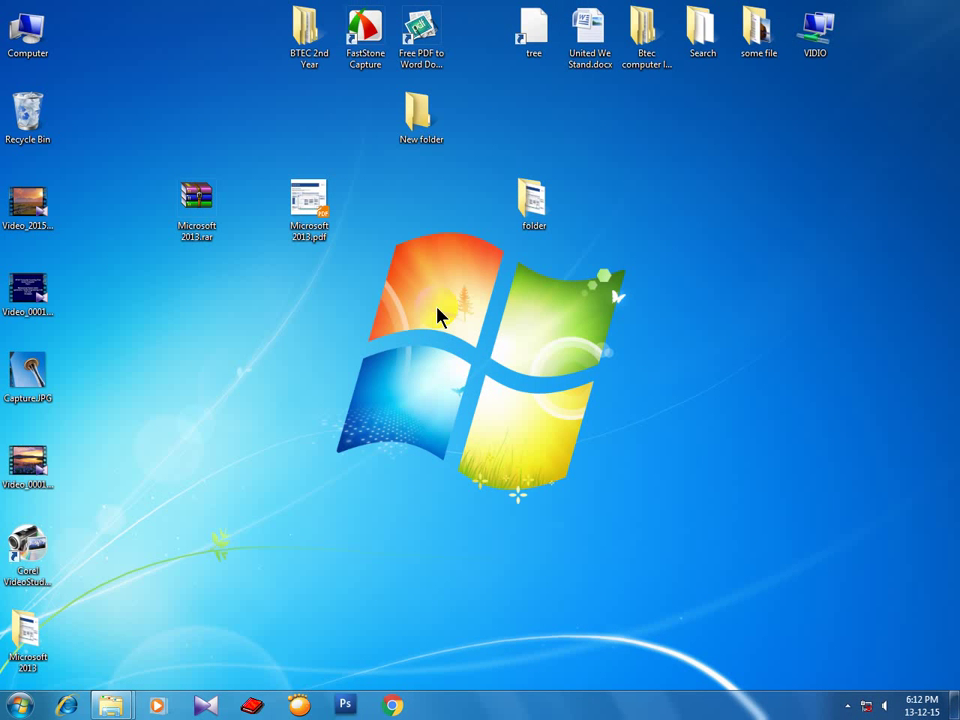
# Open the Mouse Keys settings from the hidden notification-area icons.
pyautogui.click(847, 706)
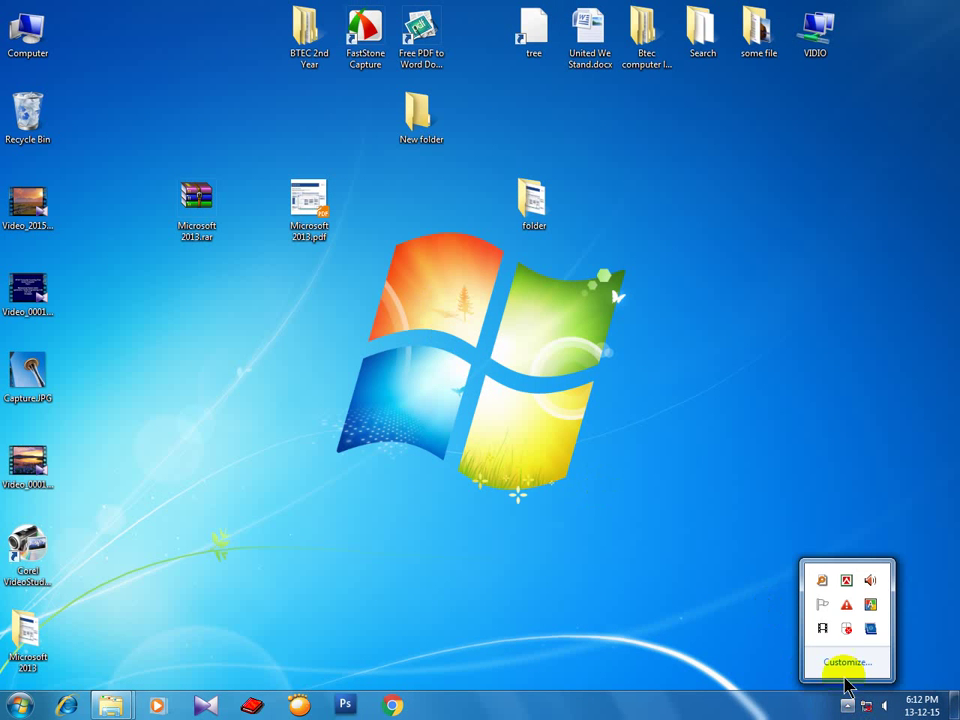
pyautogui.click(846, 630)
pyautogui.click(845, 632)
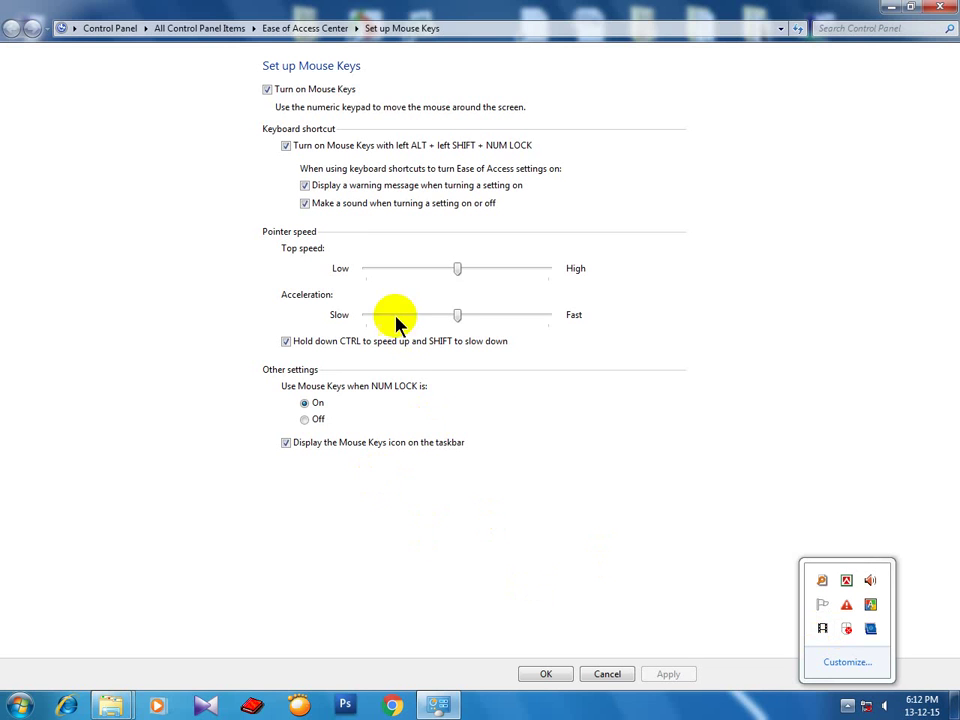
# Set 'Use Mouse Keys when NUM LOCK is' to Off and save with OK.
pyautogui.click(290, 395)
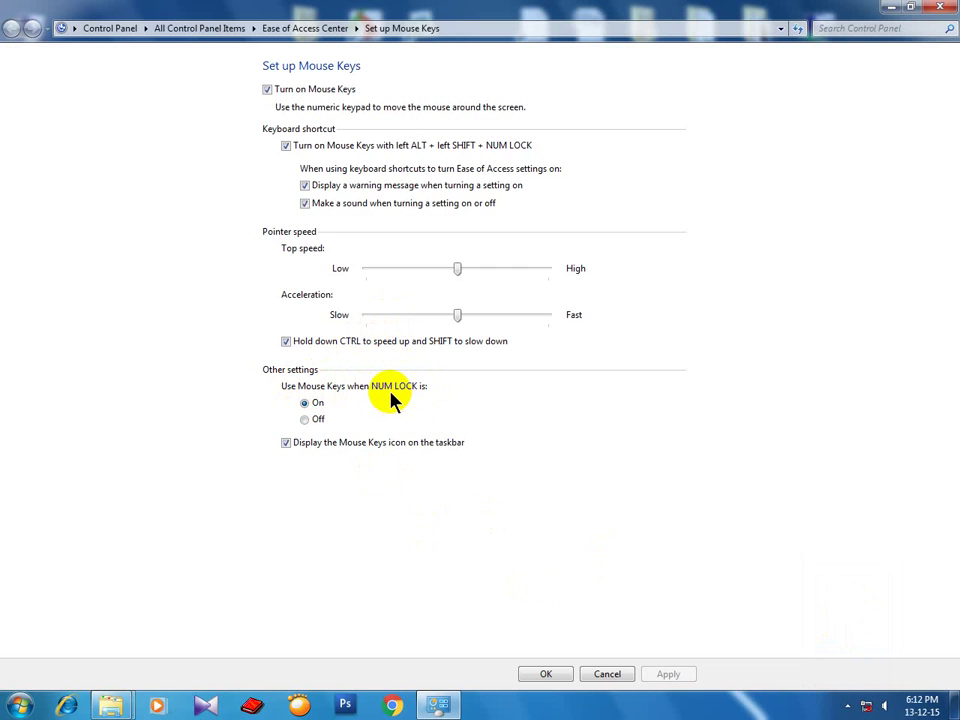
pyautogui.click(316, 419)
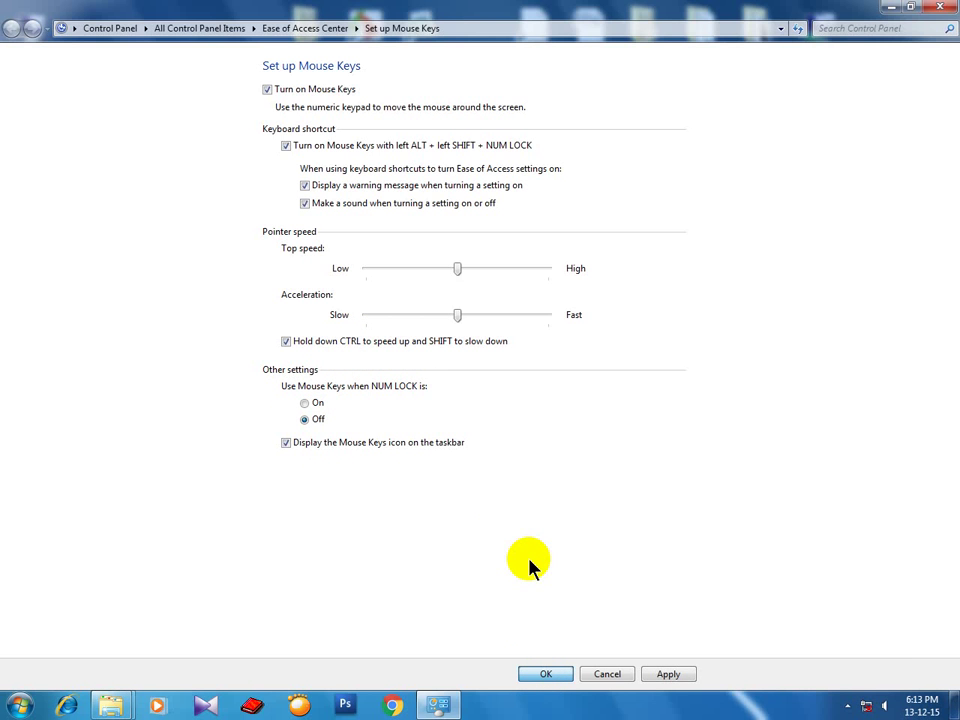
pyautogui.click(566, 673)
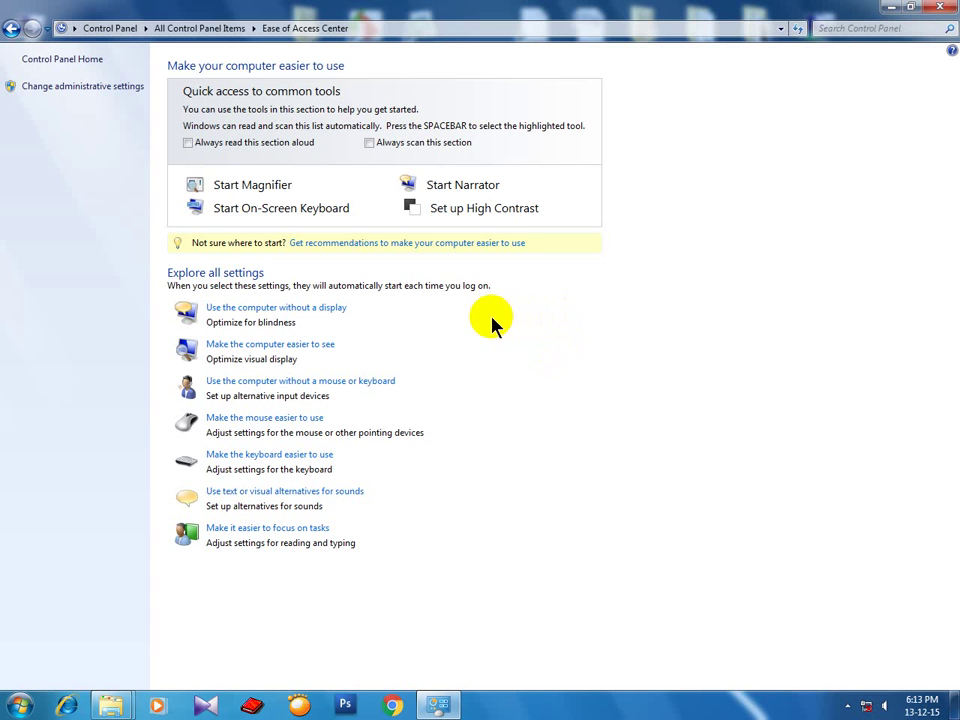
# Leave the without-a-display settings unsaved, then restore and minimize the Ease of Access Center.
pyautogui.click(308, 308)
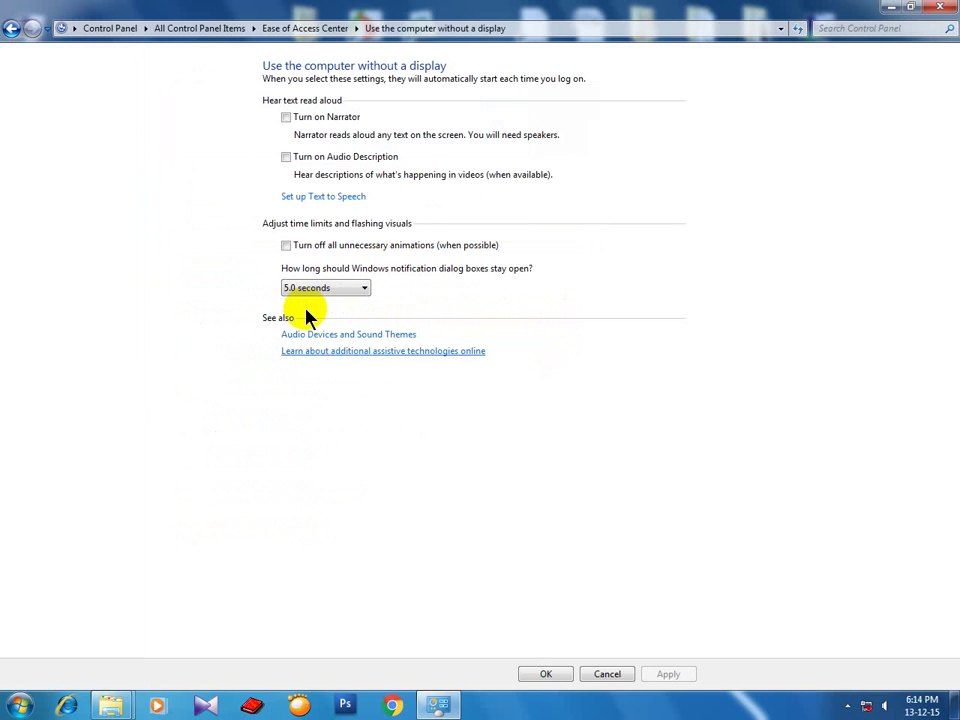
pyautogui.press('Tab')
pyautogui.press('Tab')
pyautogui.press('Tab')
pyautogui.press('Tab')
pyautogui.press('Tab')
pyautogui.press('Tab')
pyautogui.press('Tab')
pyautogui.press('Tab')
pyautogui.press('Return')
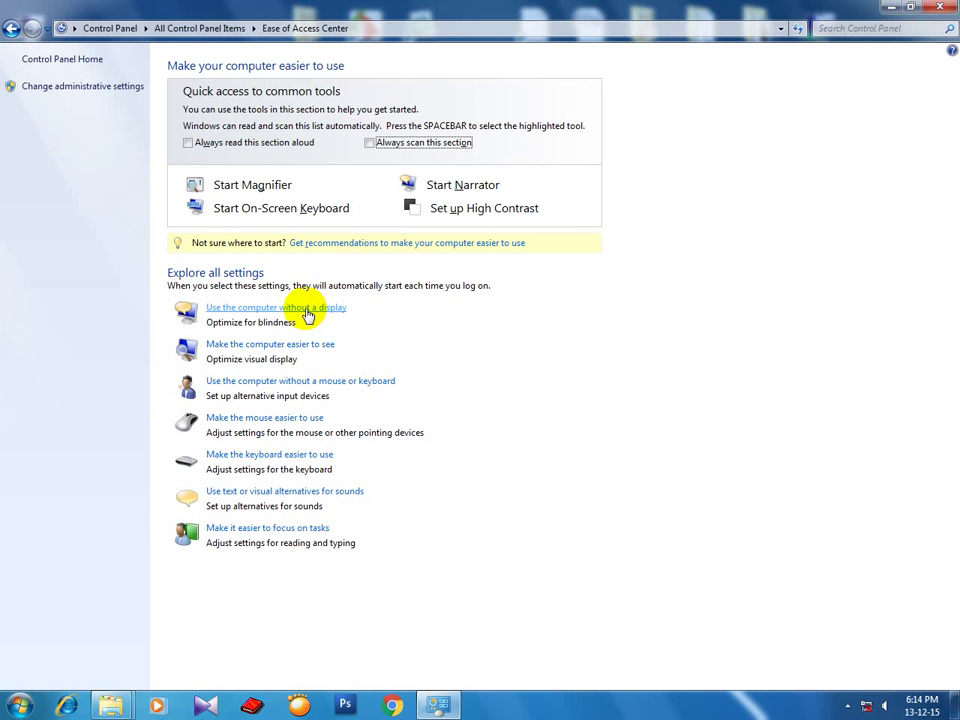
pyautogui.press('super+Down')
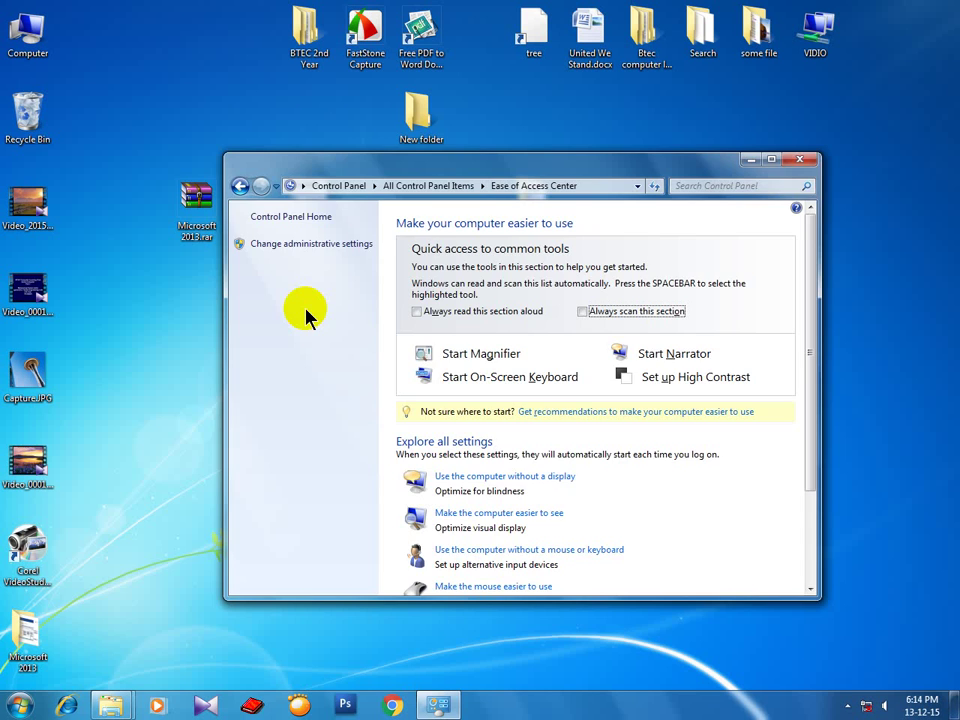
pyautogui.press('super+Down')
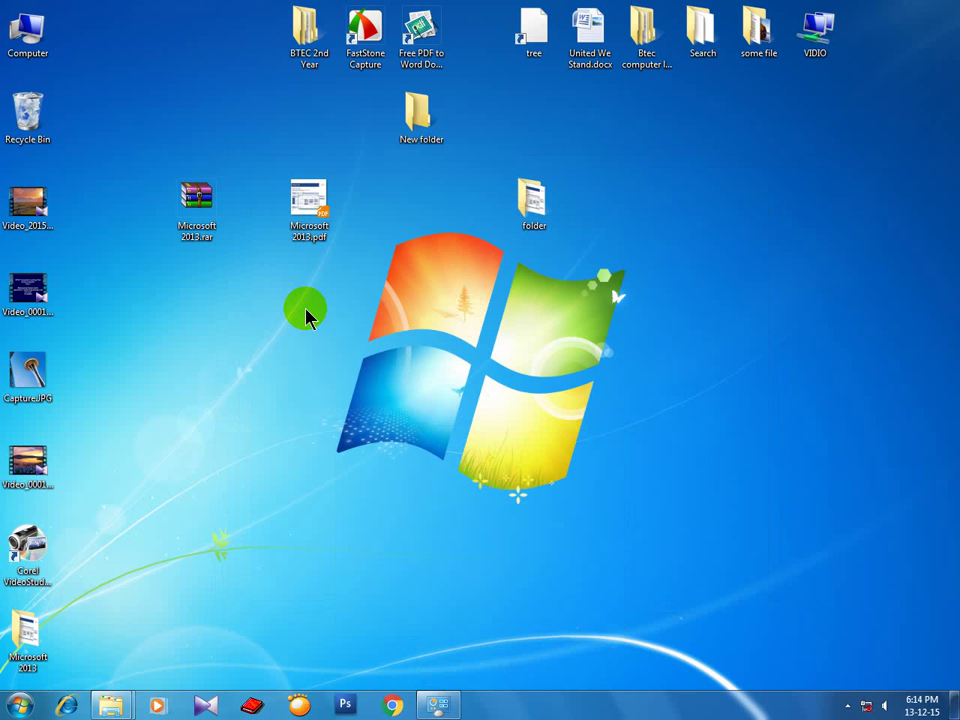
pyautogui.rightClick(420, 266)
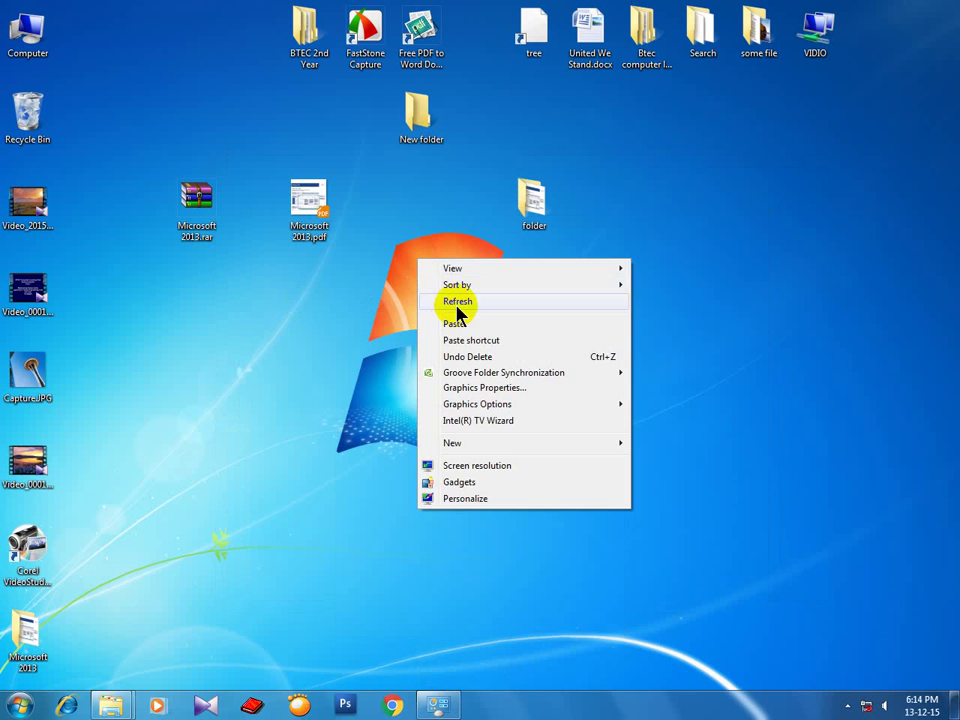
pyautogui.click(455, 310)
pyautogui.rightClick(420, 268)
pyautogui.click(448, 308)
pyautogui.rightClick(416, 261)
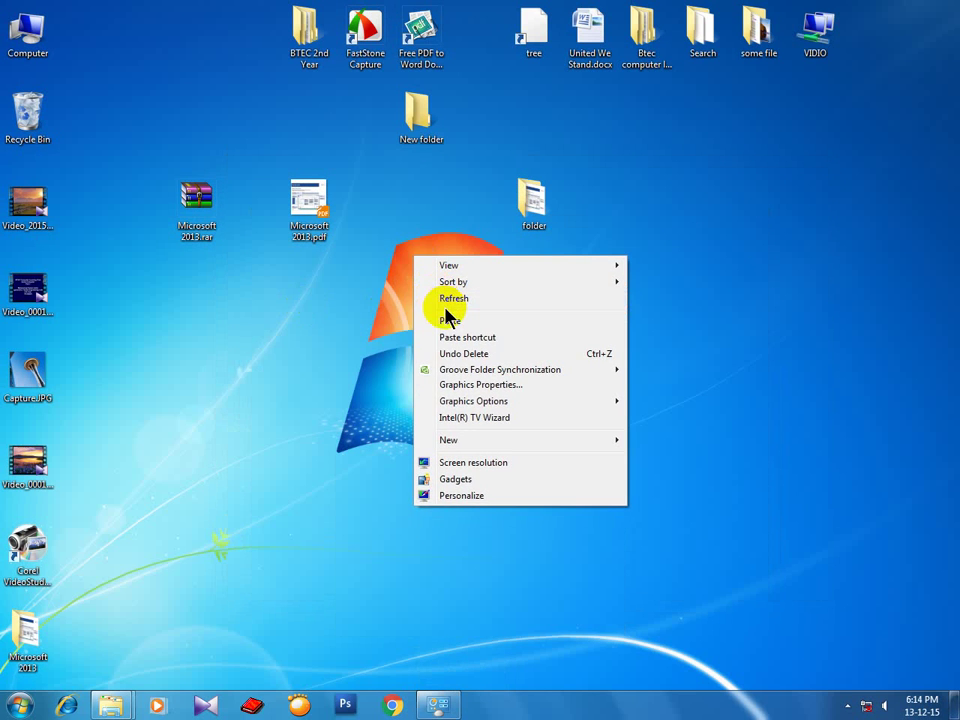
pyautogui.click(445, 306)
pyautogui.rightClick(418, 258)
pyautogui.click(441, 302)
pyautogui.rightClick(420, 259)
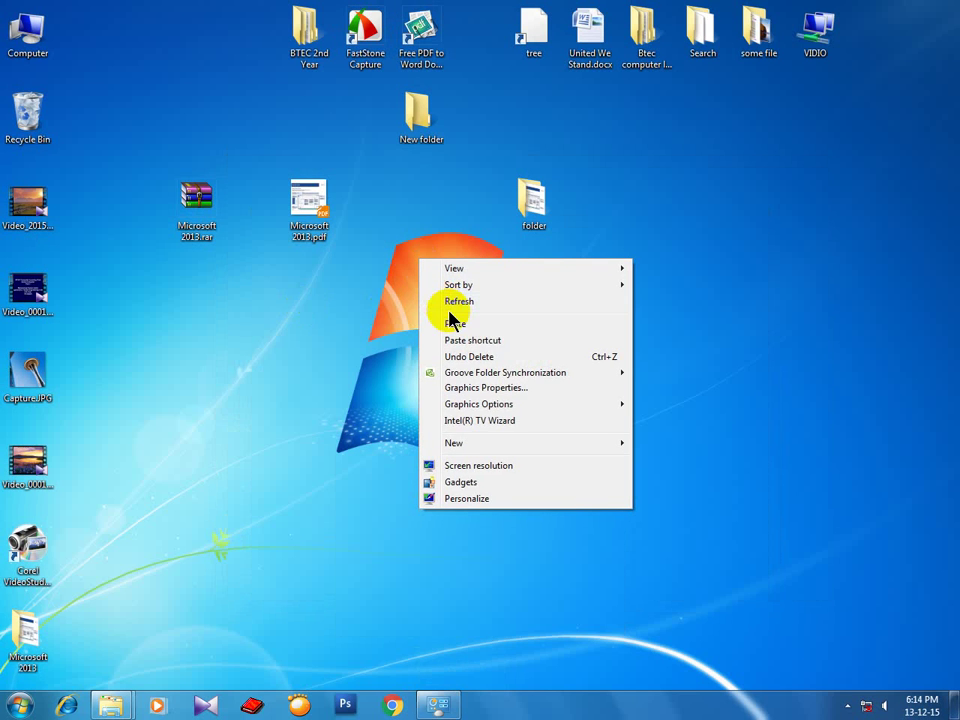
pyautogui.click(449, 303)
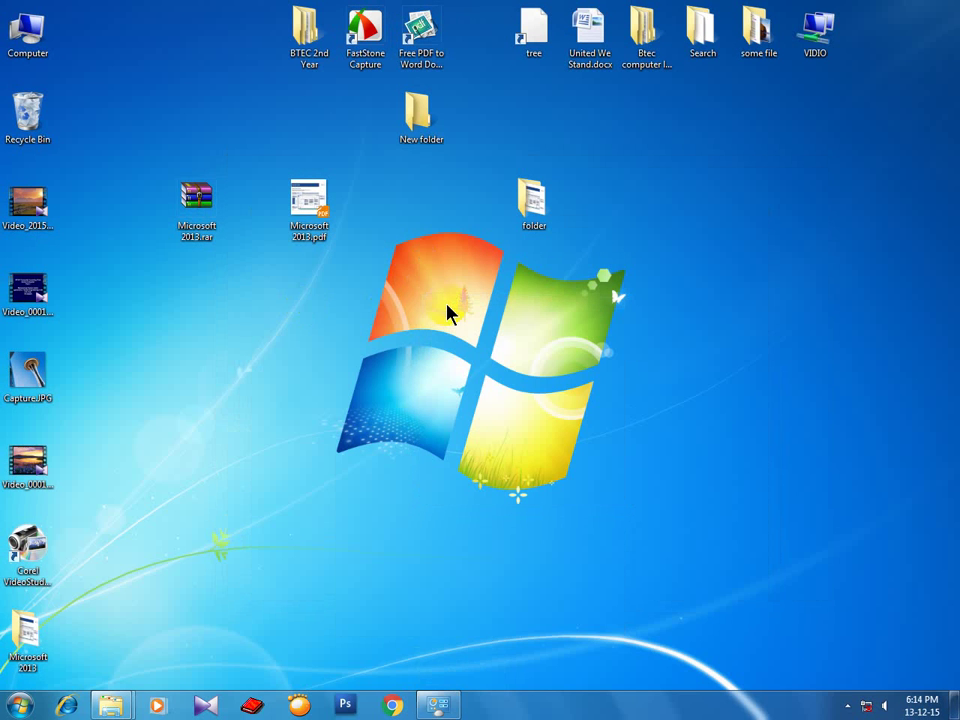
pyautogui.rightClick(450, 257)
pyautogui.click(472, 292)
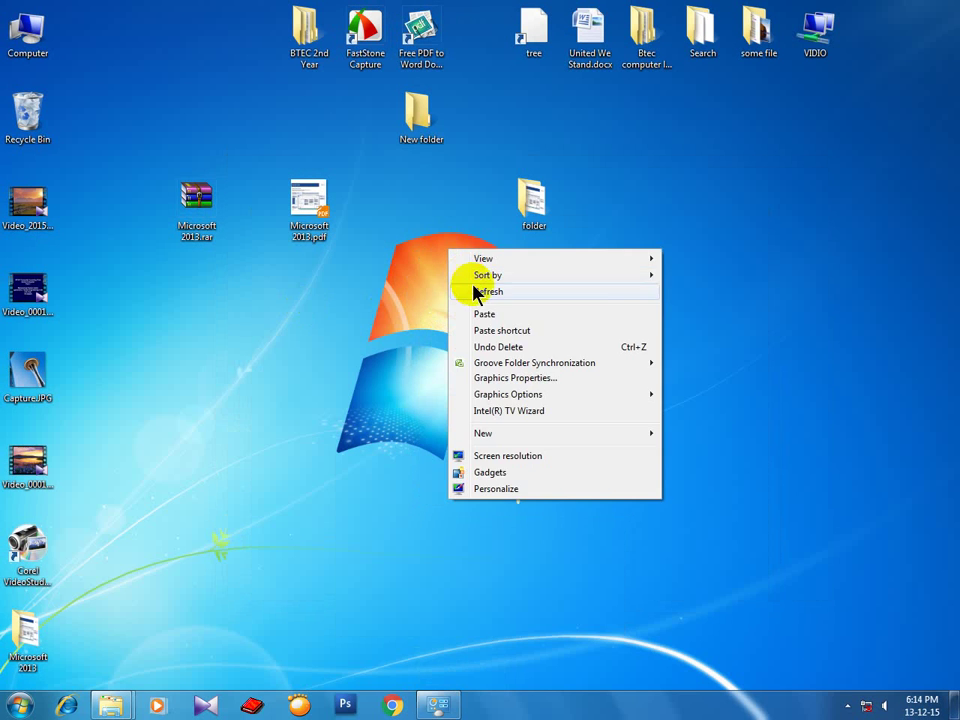
pyautogui.rightClick(432, 262)
pyautogui.click(456, 306)
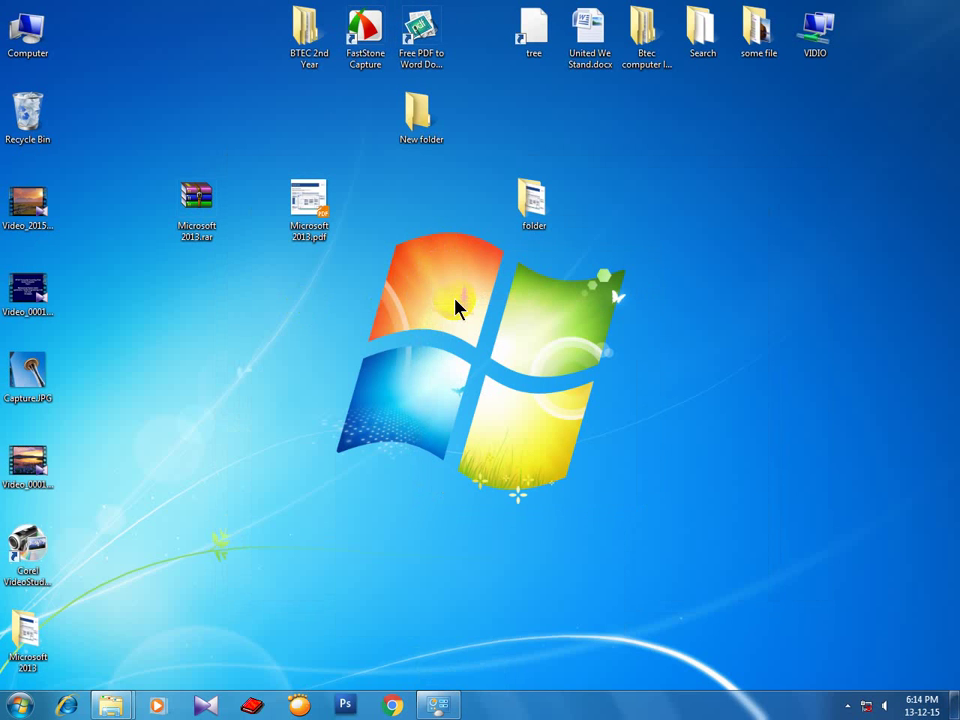
pyautogui.click(455, 300)
pyautogui.rightClick(451, 292)
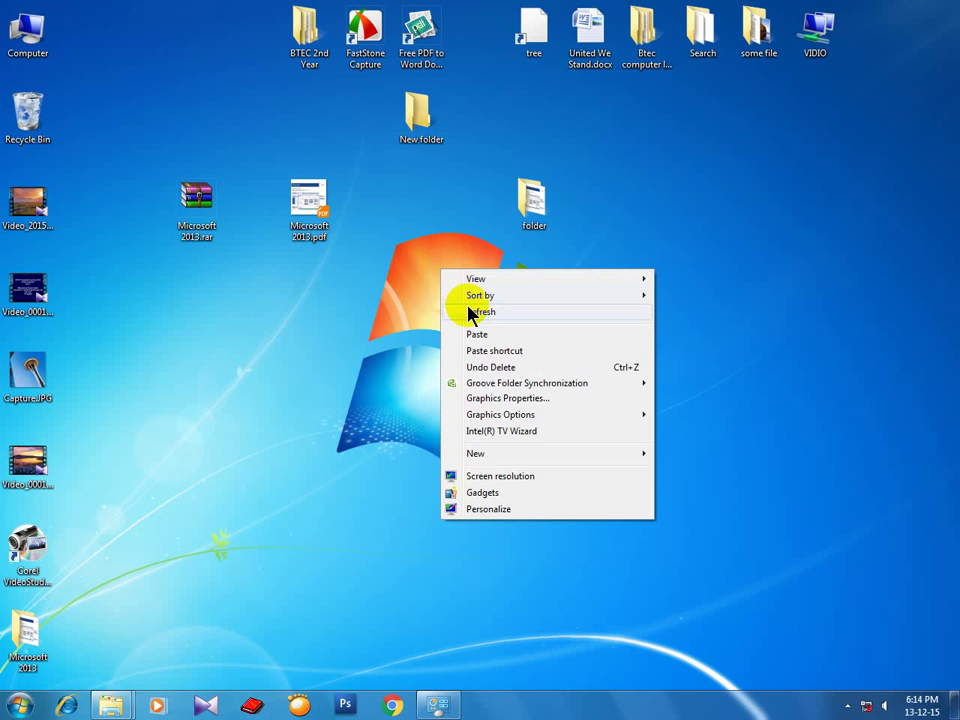
pyautogui.click(467, 312)
pyautogui.rightClick(437, 272)
pyautogui.click(462, 312)
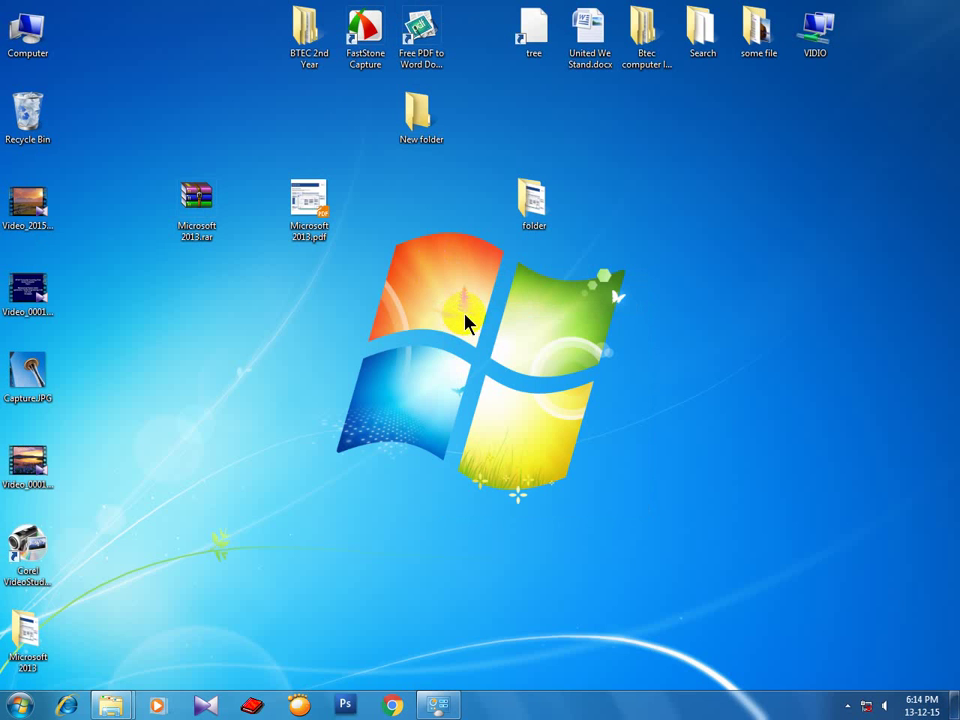
pyautogui.click(848, 706)
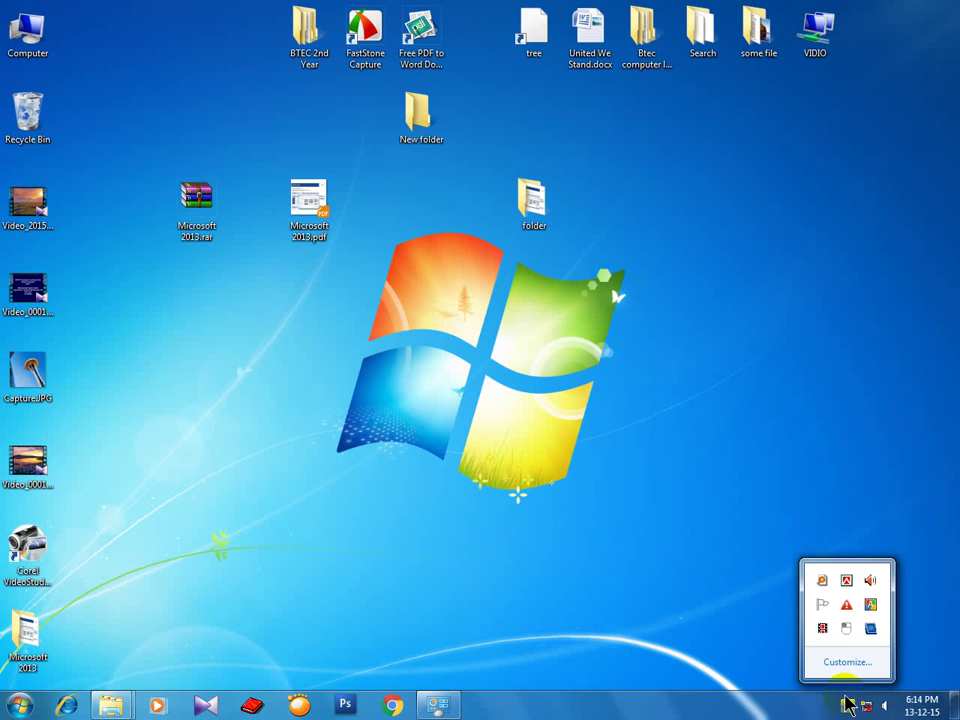
pyautogui.rightClick(443, 292)
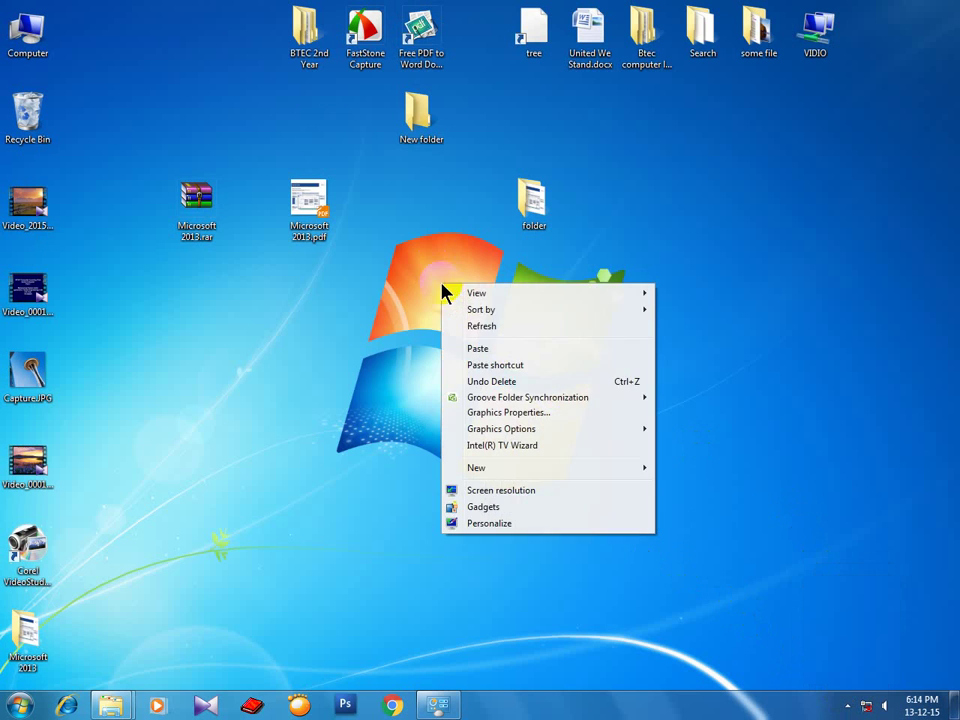
pyautogui.click(476, 328)
pyautogui.rightClick(422, 285)
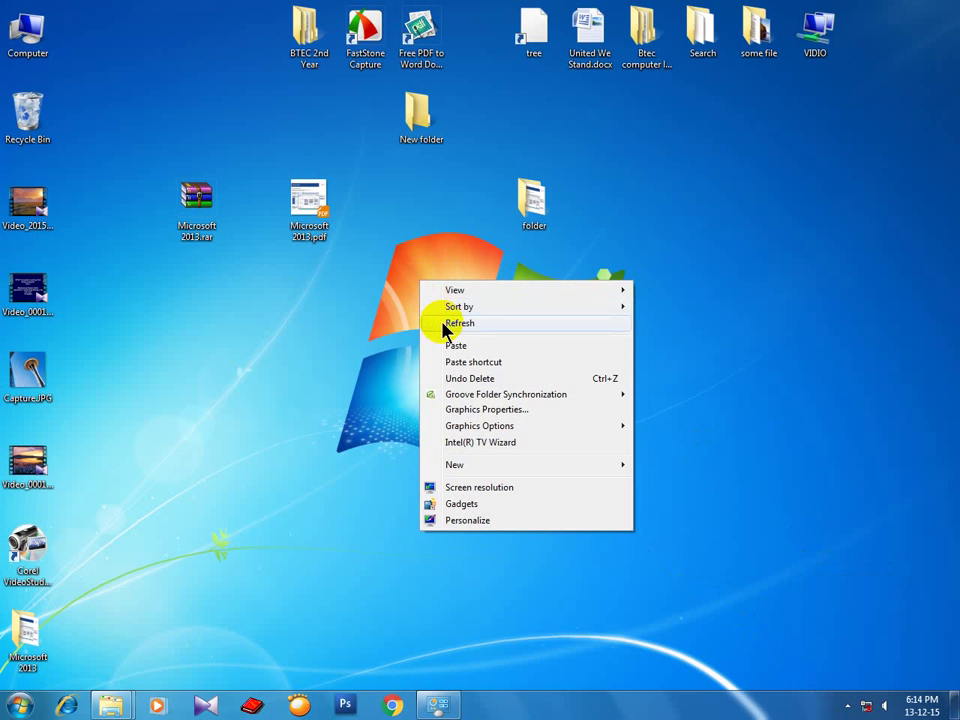
pyautogui.click(444, 325)
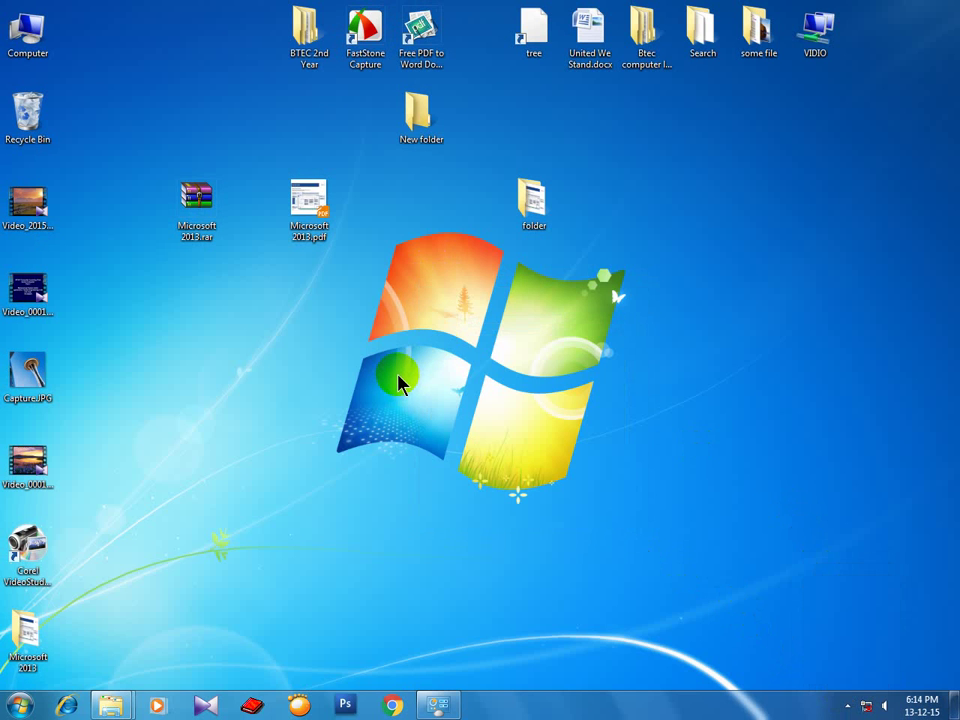
# Launch On-Screen Keyboard from Accessories > Ease of Access and drag it to the lower centre.
pyautogui.click(20, 706)
pyautogui.click(82, 640)
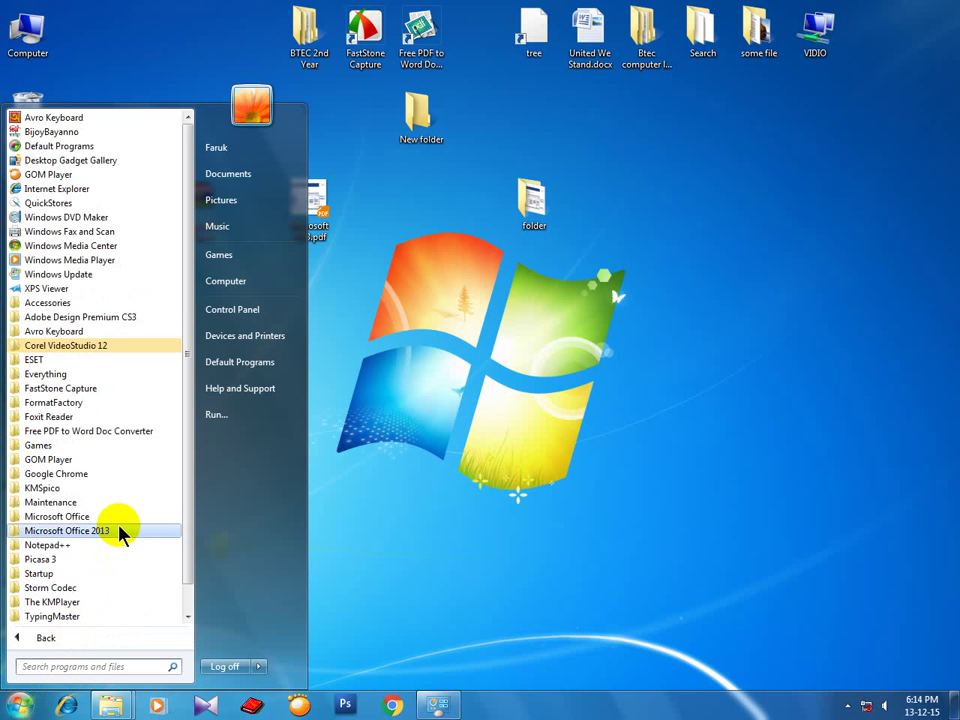
pyautogui.scroll(-1, 110, 470)
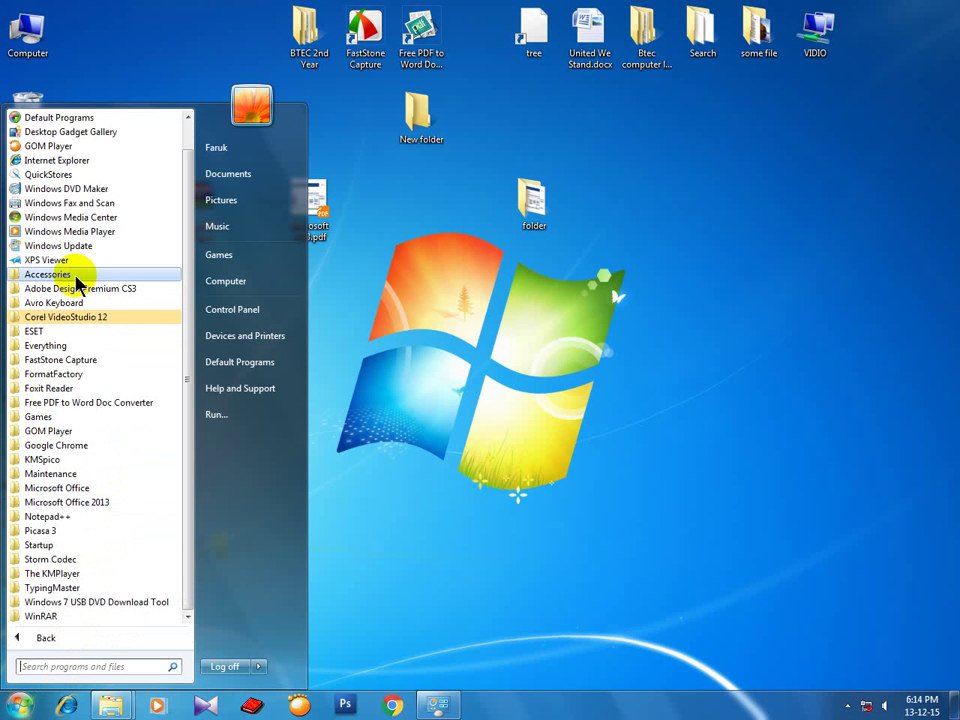
pyautogui.click(76, 276)
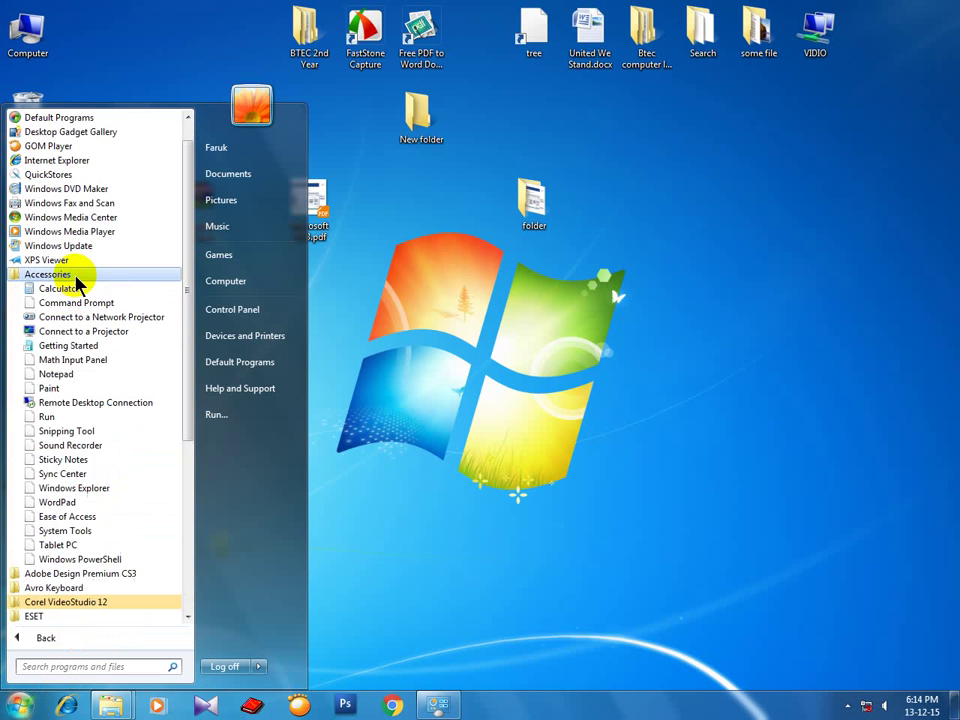
pyautogui.click(103, 517)
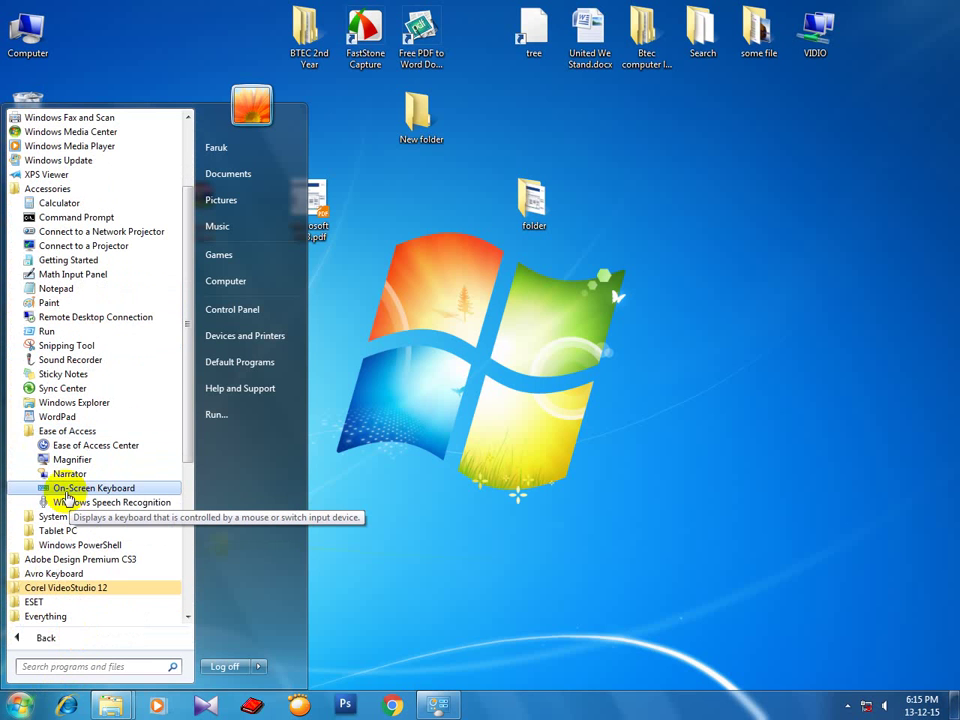
pyautogui.click(66, 490)
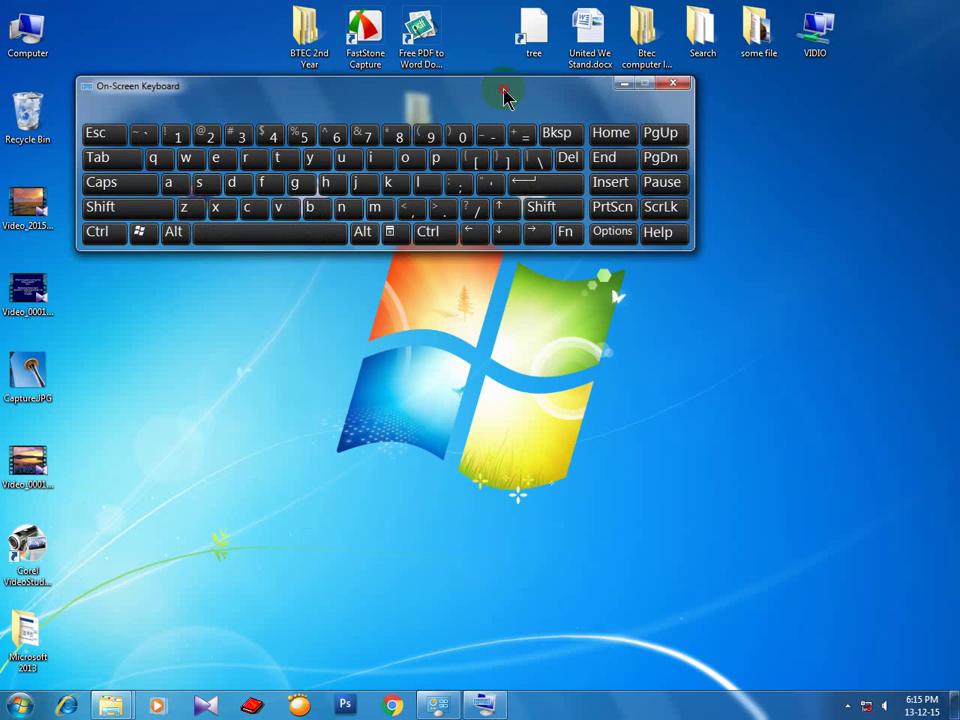
pyautogui.moveTo(506, 94); pyautogui.dragTo(650, 491)
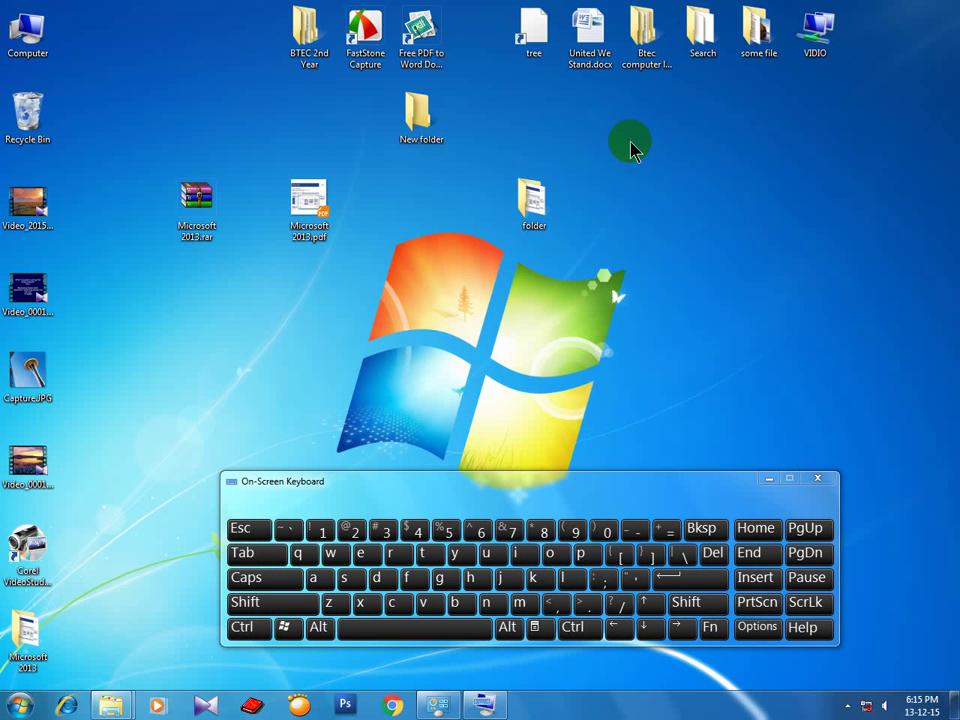
# Create a New Text Document on the desktop and open it.
pyautogui.rightClick(631, 143)
pyautogui.moveTo(720, 330)
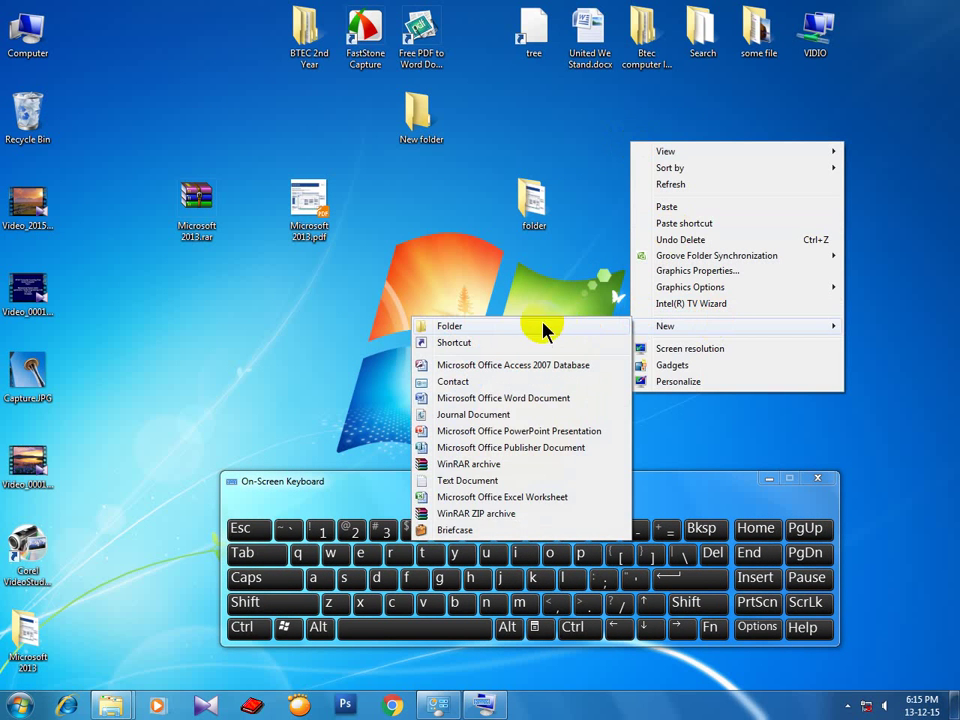
pyautogui.rightClick(494, 79)
pyautogui.moveTo(614, 266)
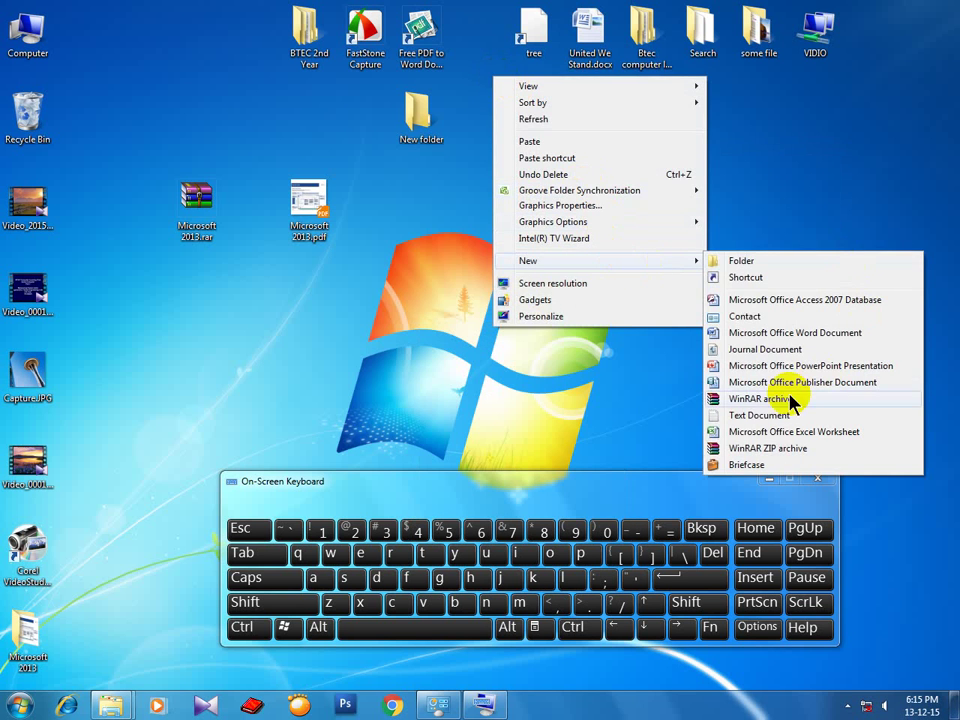
pyautogui.click(750, 414)
pyautogui.doubleClick(540, 146)
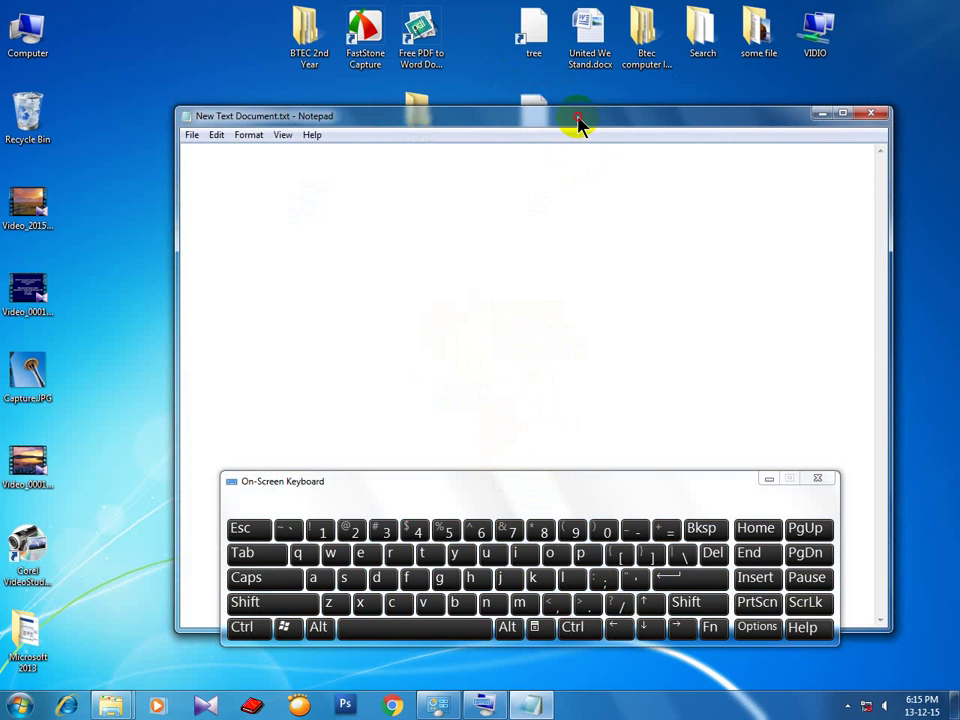
# Arrange Notepad and the on-screen keyboard, then type 'Btec comp' with the on-screen keys.
pyautogui.moveTo(578, 122); pyautogui.dragTo(567, 78)
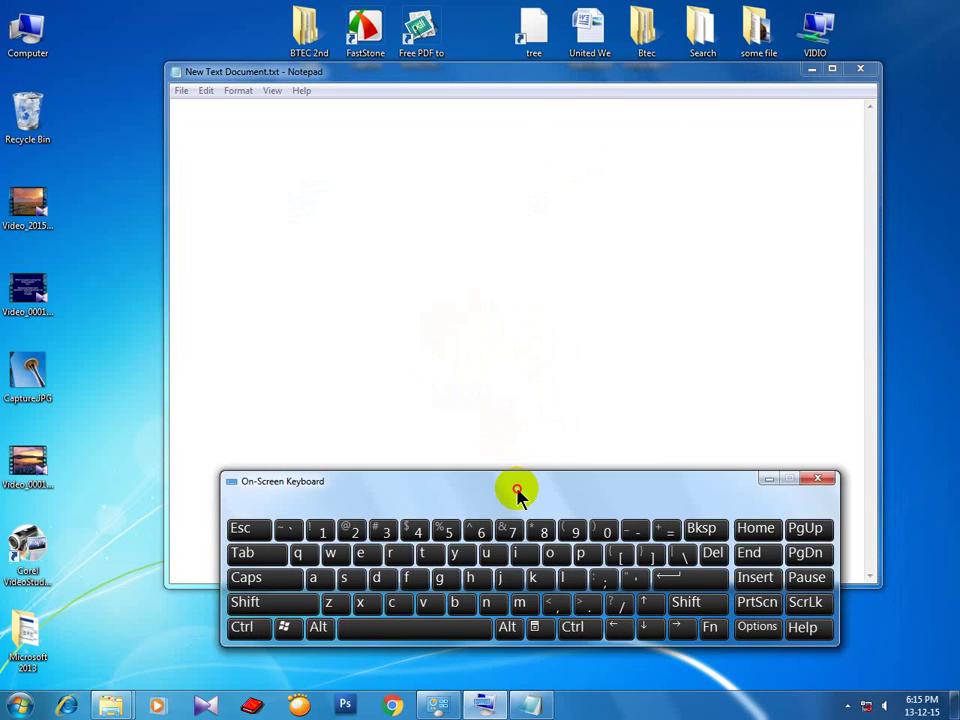
pyautogui.moveTo(517, 493); pyautogui.dragTo(435, 246)
pyautogui.click(285, 171)
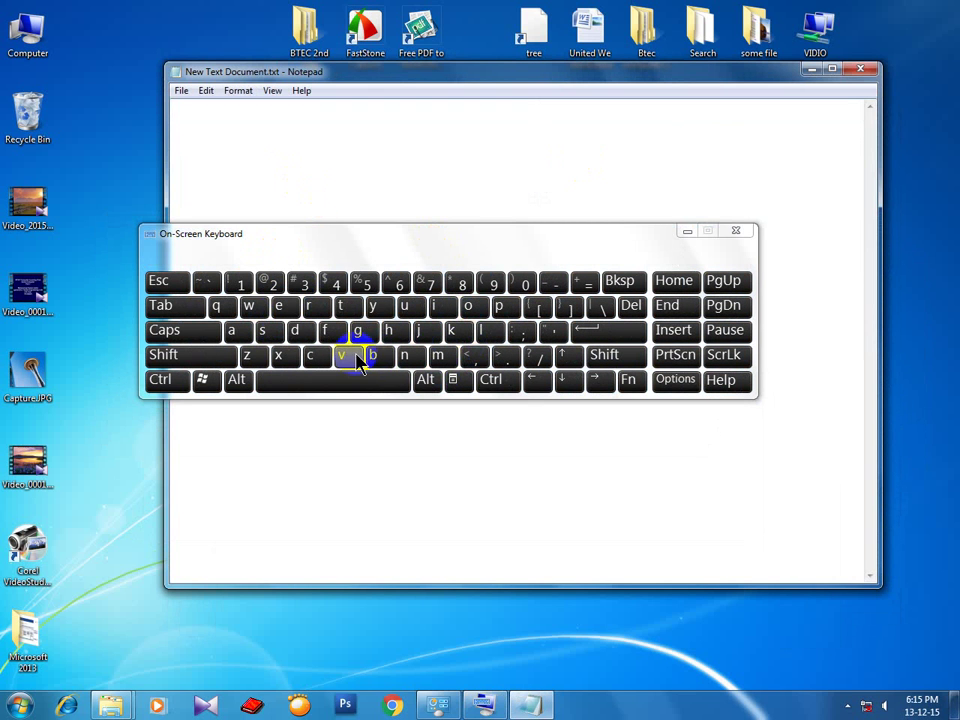
pyautogui.click(200, 356)
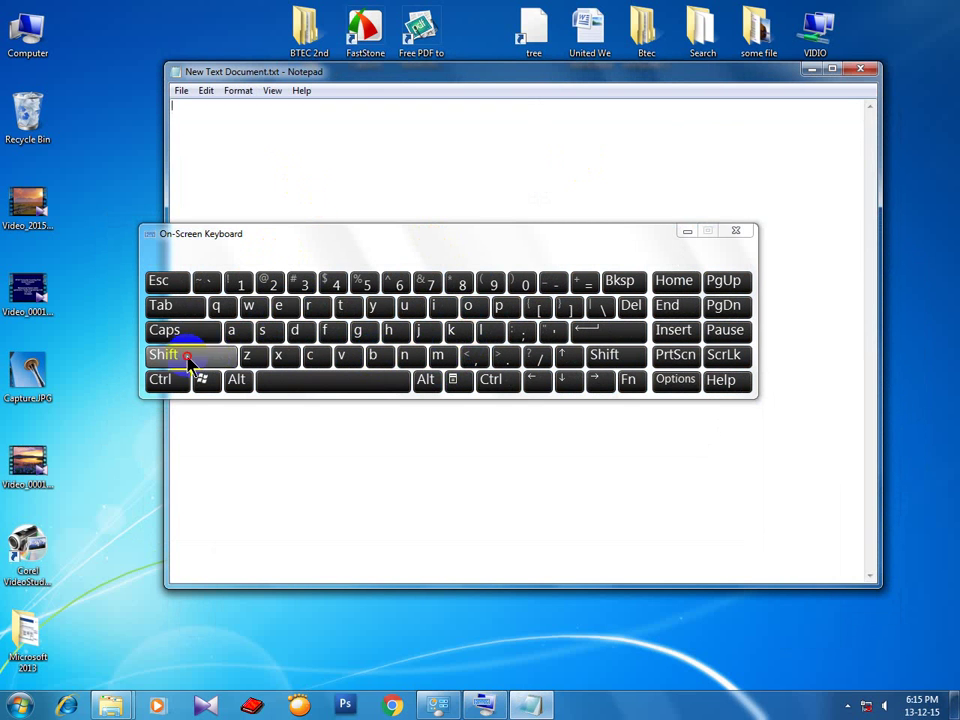
pyautogui.click(374, 357)
pyautogui.click(312, 307)
pyautogui.click(279, 306)
pyautogui.click(308, 355)
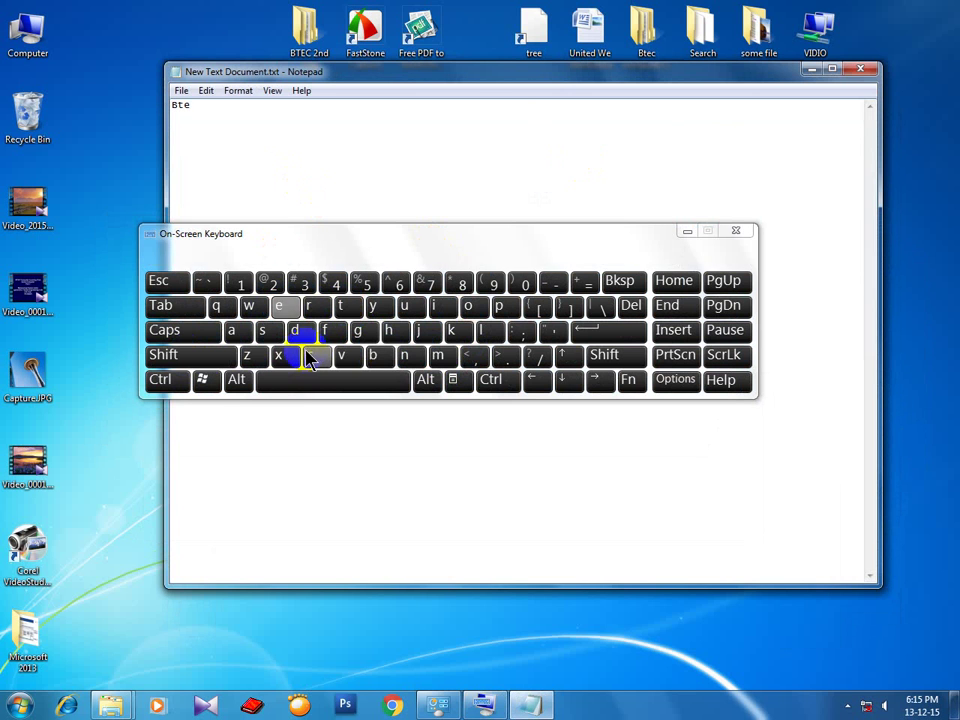
pyautogui.click(326, 383)
pyautogui.click(311, 357)
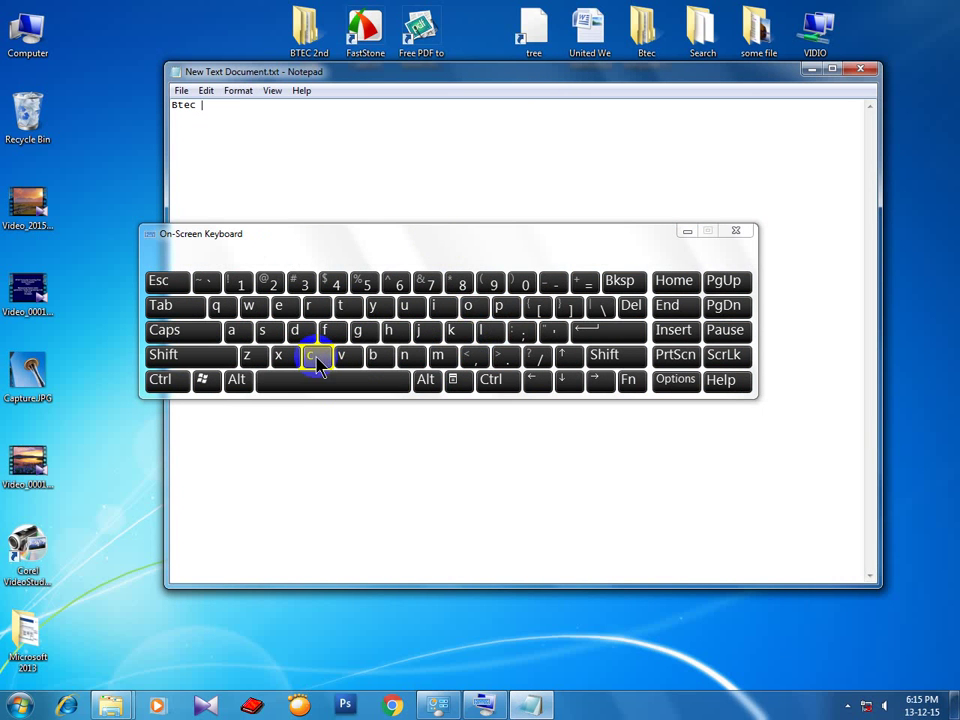
pyautogui.click(469, 307)
pyautogui.click(437, 357)
pyautogui.click(500, 306)
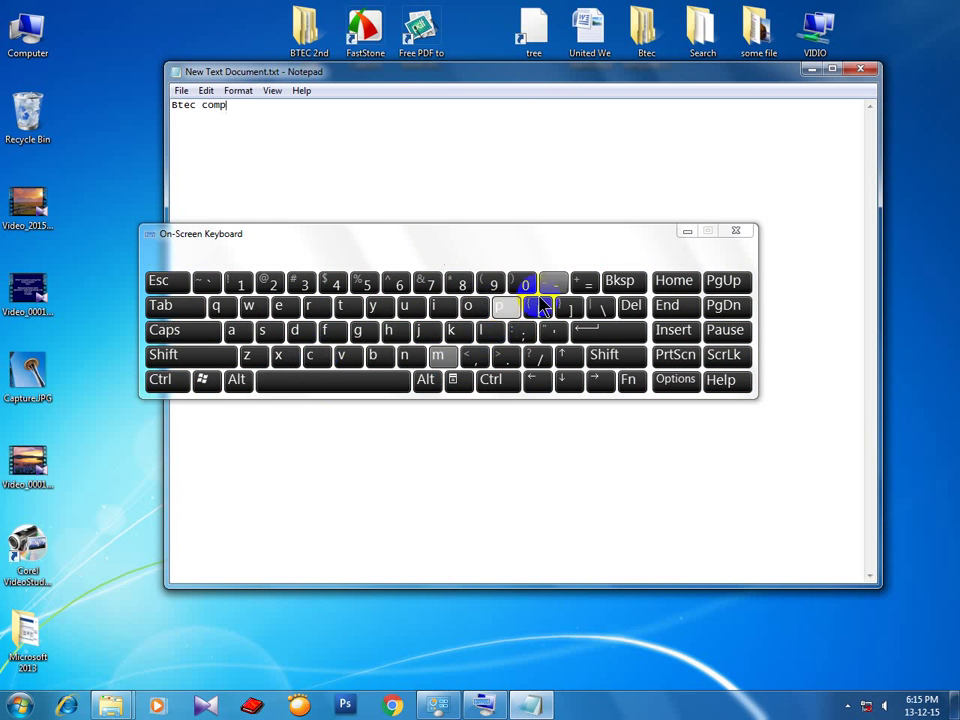
# Add the digits 1 through 9 after 'Btec comp' using the on-screen keys.
pyautogui.click(240, 283)
pyautogui.click(271, 283)
pyautogui.click(336, 283)
pyautogui.click(367, 283)
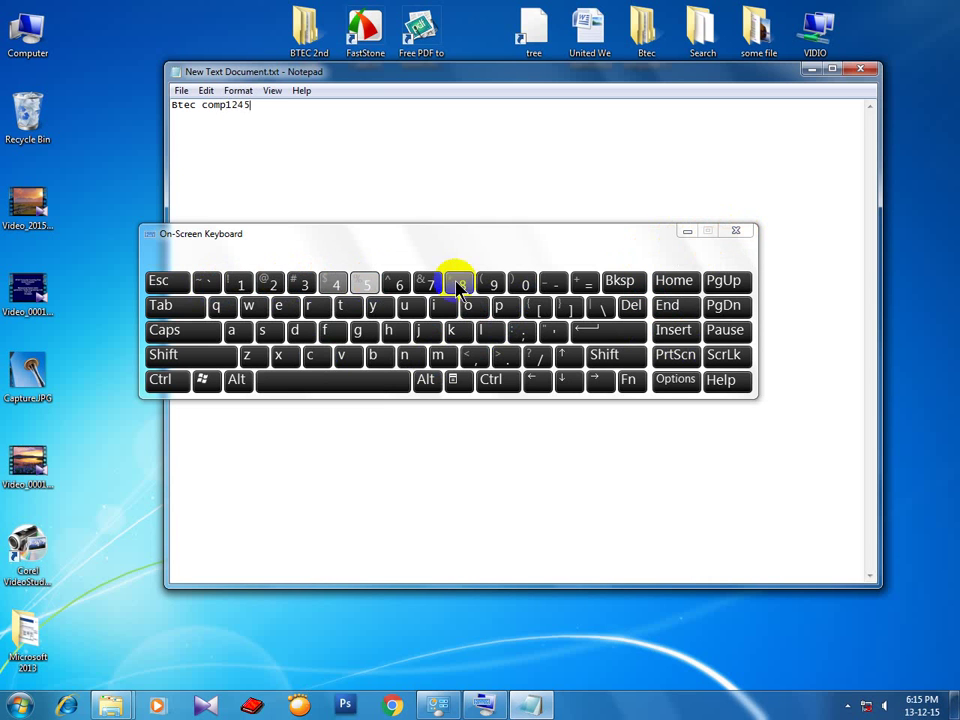
pyautogui.click(399, 283)
pyautogui.click(430, 283)
pyautogui.click(462, 283)
pyautogui.click(493, 283)
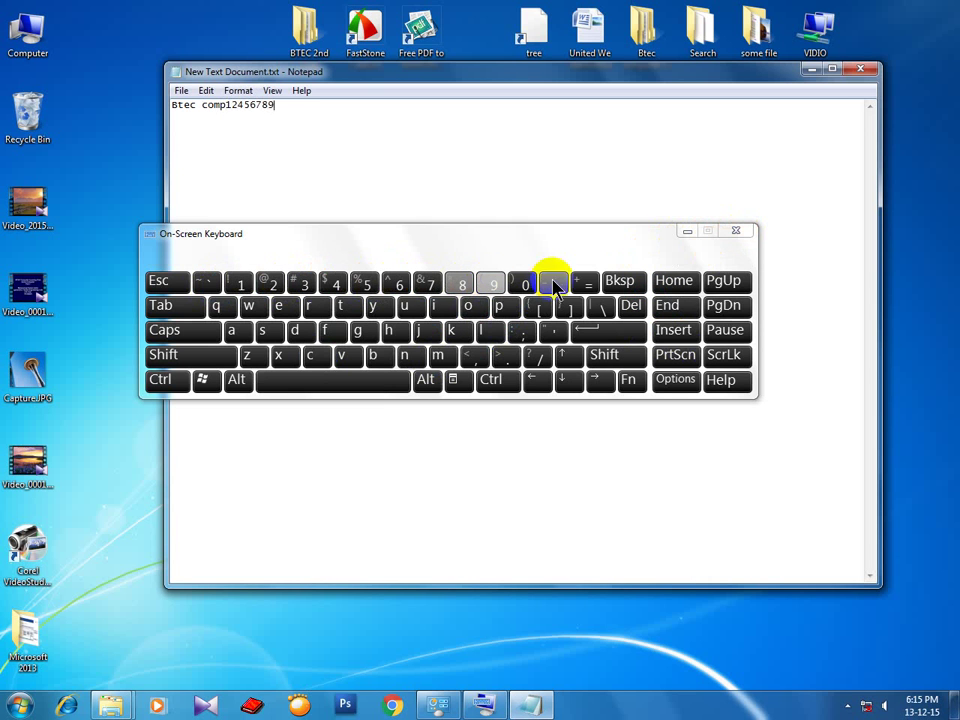
# Close the on-screen keyboard, delete the typed line, and close Notepad with Don't Save.
pyautogui.click(735, 231)
pyautogui.moveTo(336, 141); pyautogui.dragTo(163, 103)
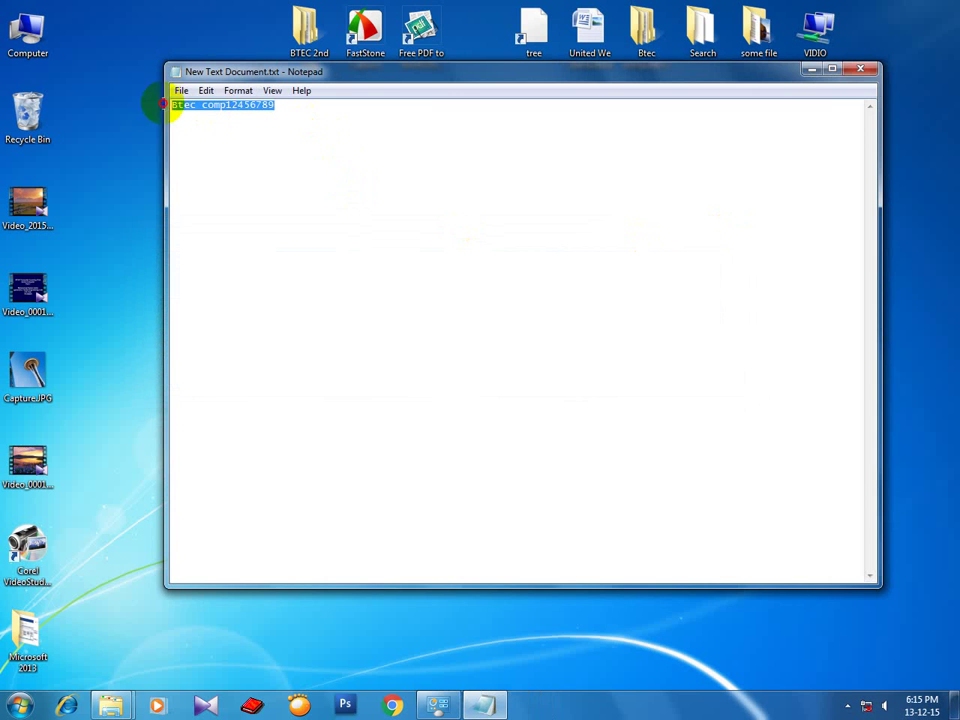
pyautogui.press('Delete')
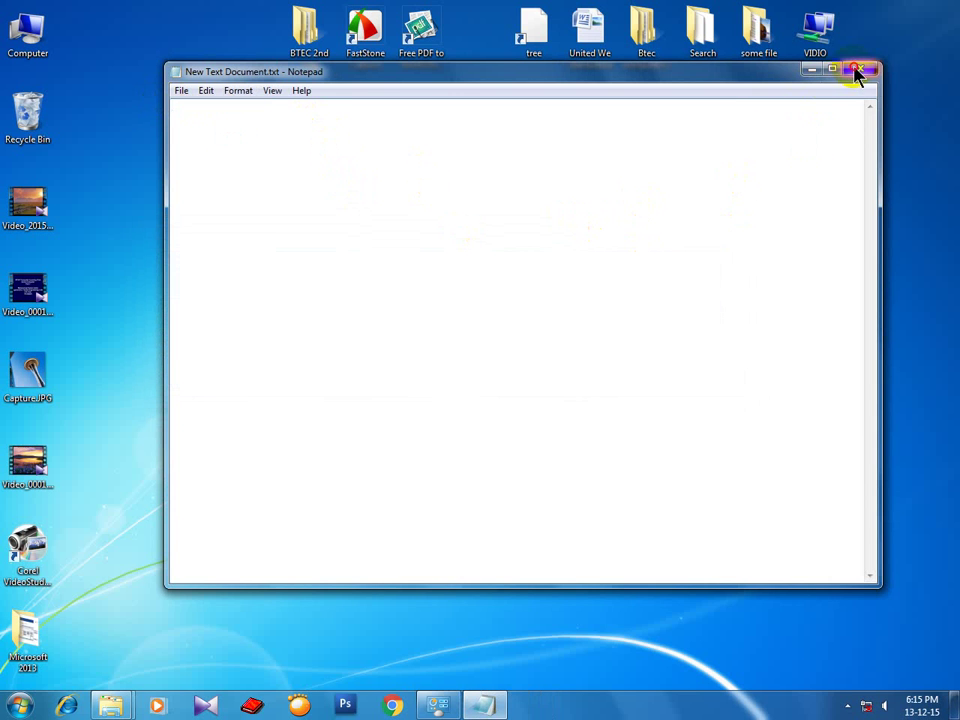
pyautogui.click(857, 72)
pyautogui.click(527, 375)
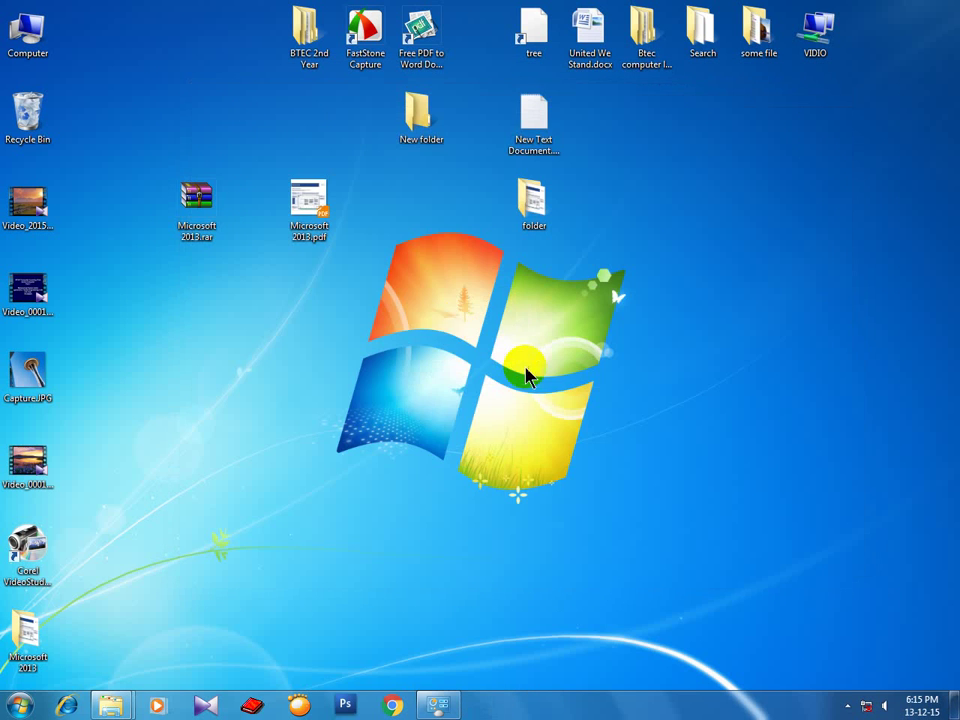
# Refresh the desktop six times in a row from its right-click menu.
pyautogui.rightClick(416, 280)
pyautogui.click(446, 324)
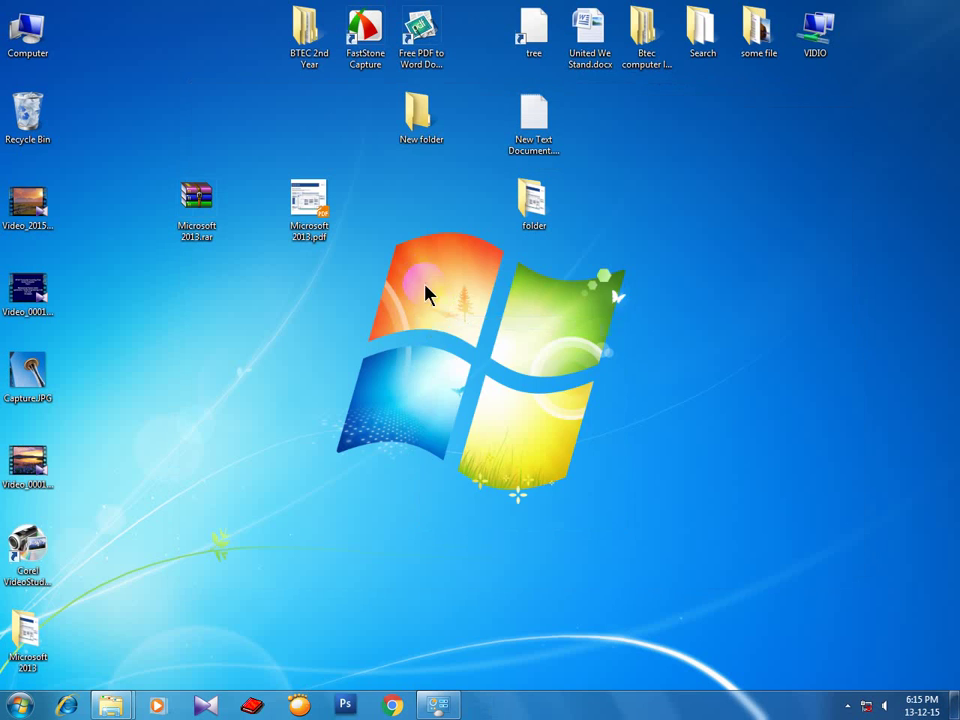
pyautogui.rightClick(424, 286)
pyautogui.click(450, 316)
pyautogui.rightClick(424, 284)
pyautogui.click(450, 316)
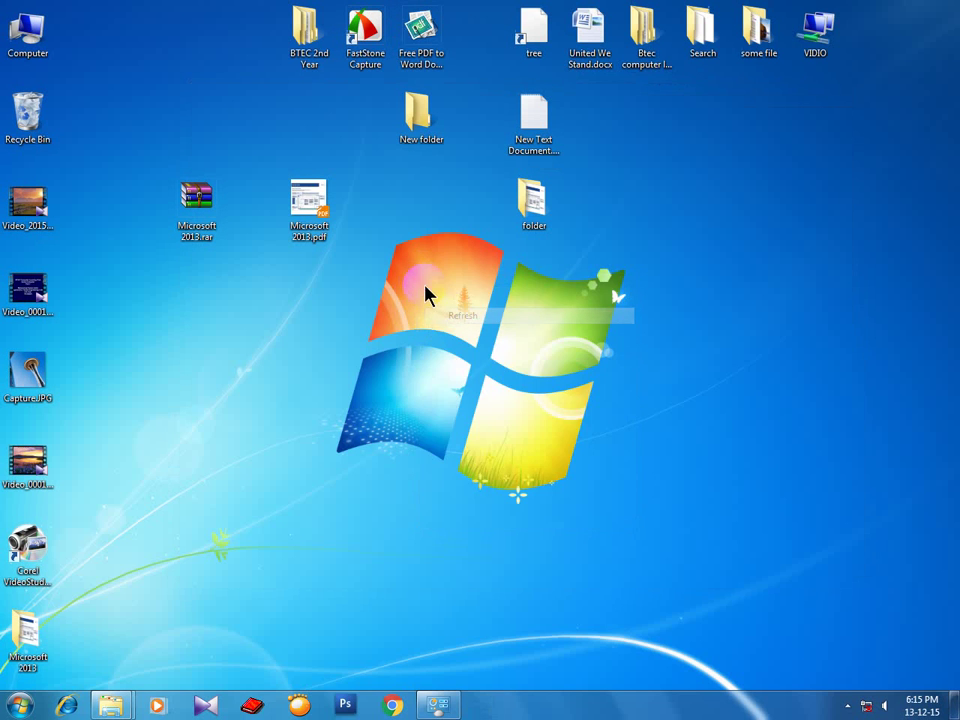
pyautogui.rightClick(425, 291)
pyautogui.click(448, 320)
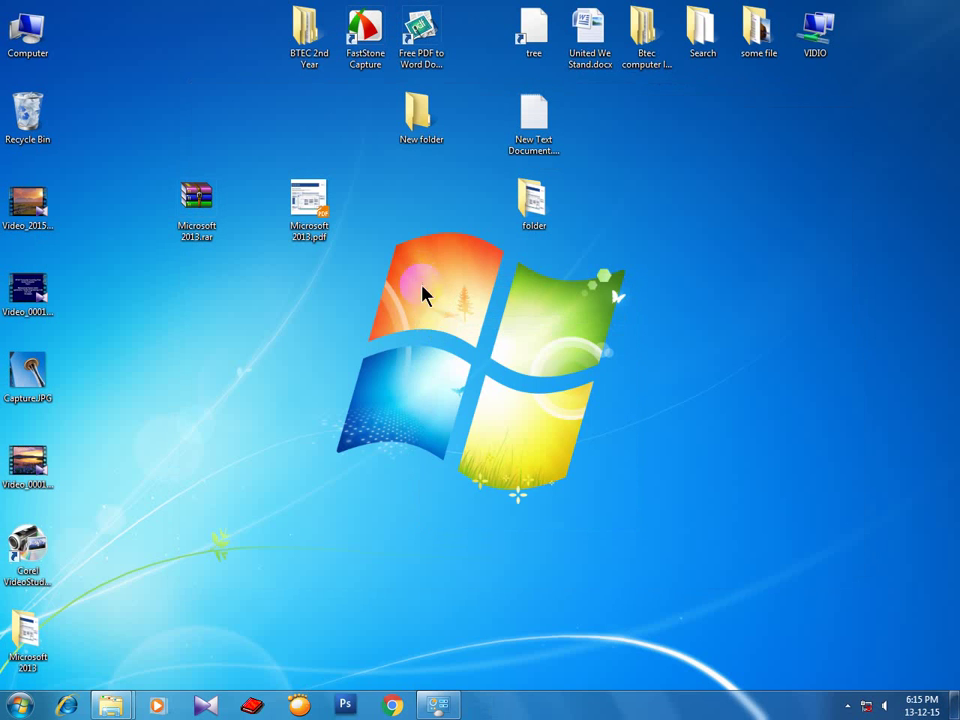
pyautogui.rightClick(420, 284)
pyautogui.click(446, 315)
pyautogui.rightClick(416, 280)
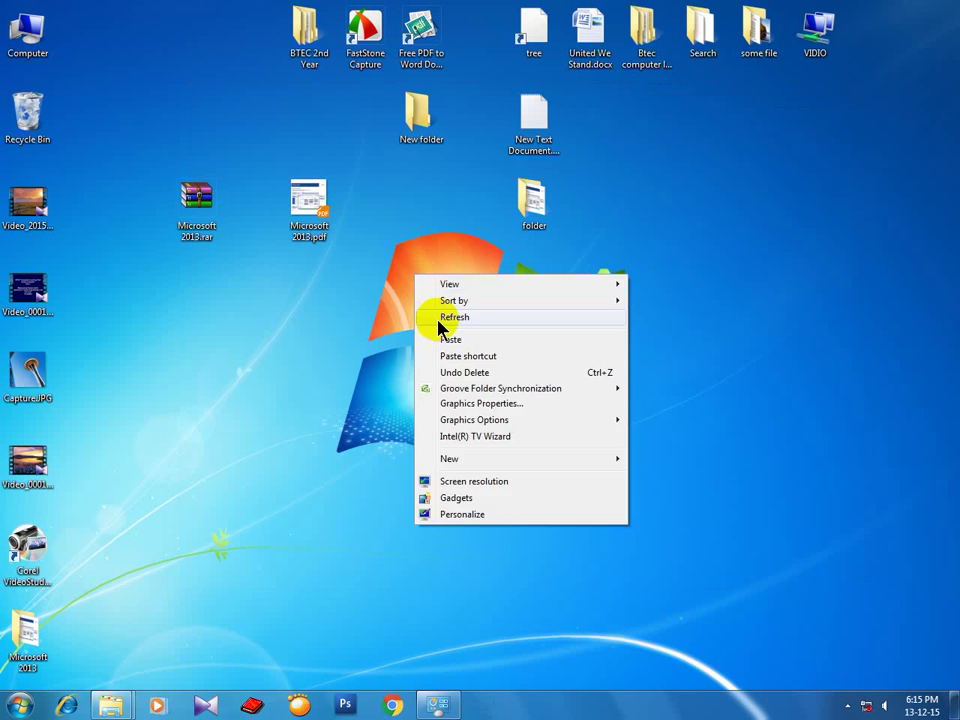
pyautogui.click(446, 318)
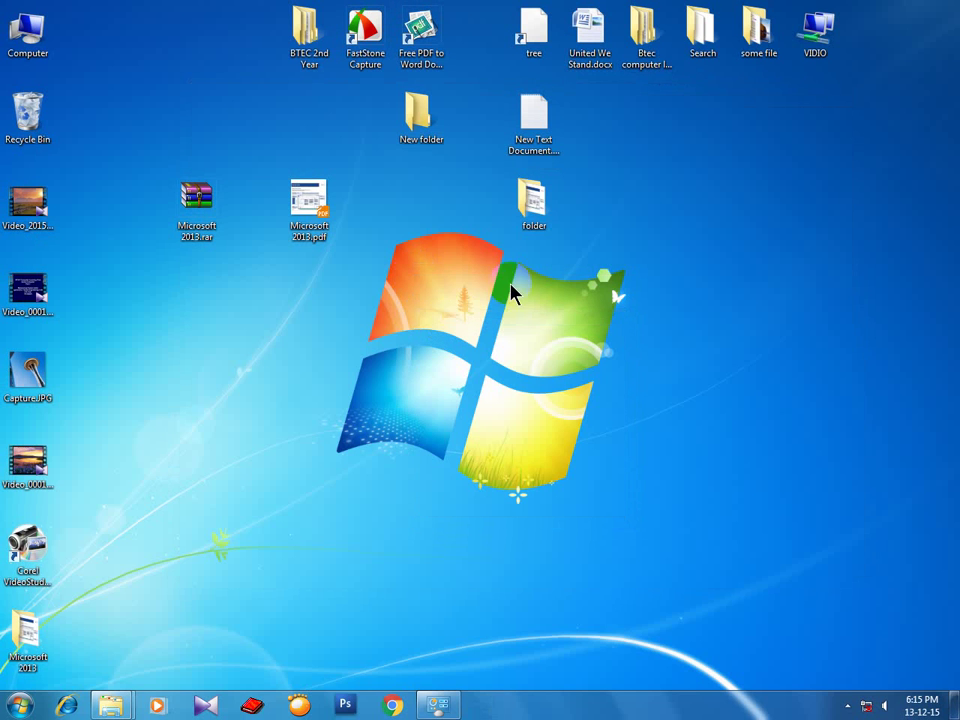
# Drag the folder and New Text Document into one row beside New folder, then refresh repeatedly.
pyautogui.moveTo(532, 200); pyautogui.dragTo(595, 125)
pyautogui.moveTo(530, 155); pyautogui.dragTo(489, 139)
pyautogui.rightClick(439, 224)
pyautogui.click(450, 265)
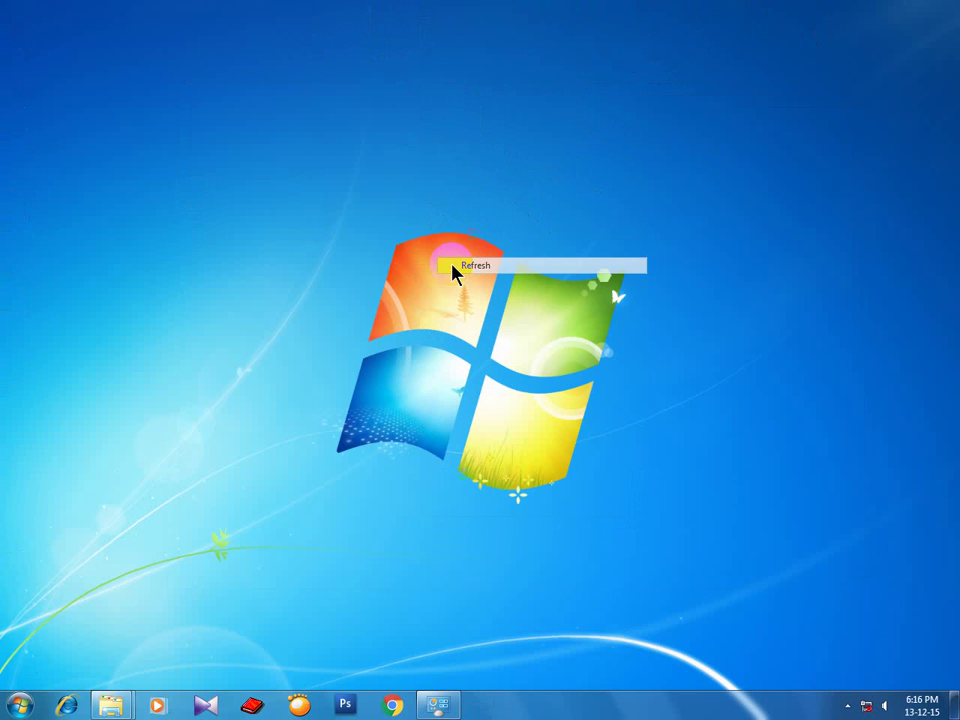
pyautogui.rightClick(414, 250)
pyautogui.click(446, 290)
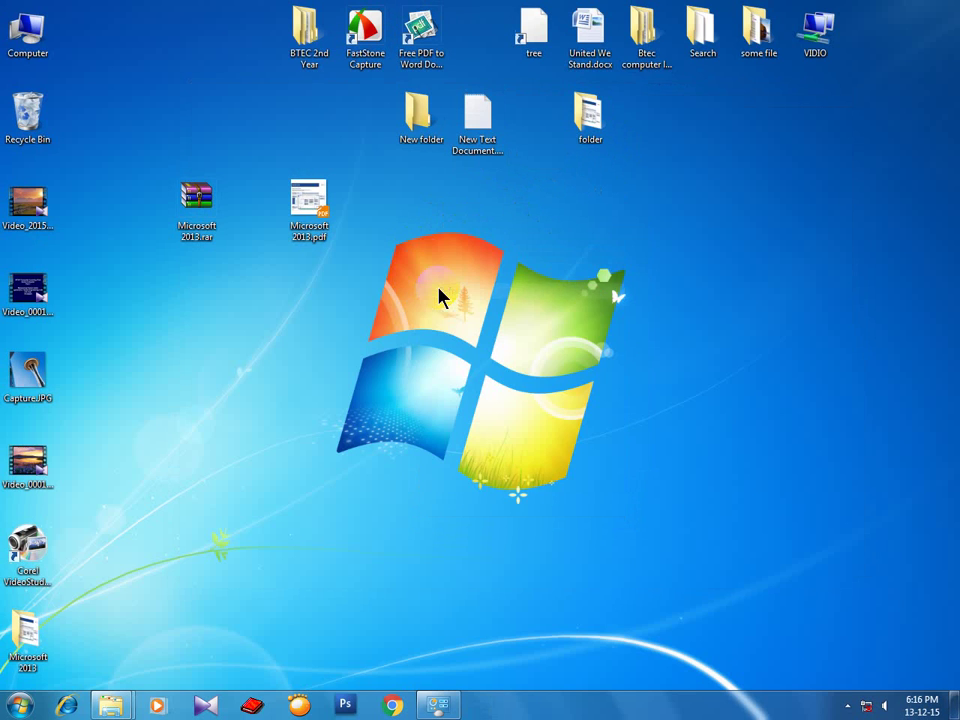
pyautogui.rightClick(414, 272)
pyautogui.click(439, 311)
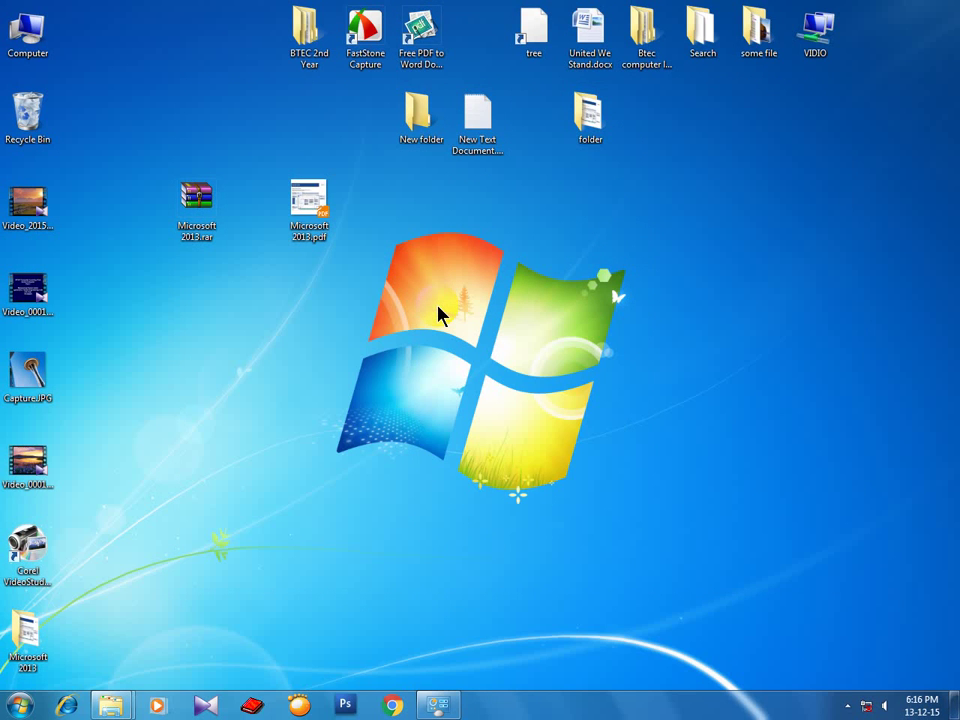
pyautogui.rightClick(416, 268)
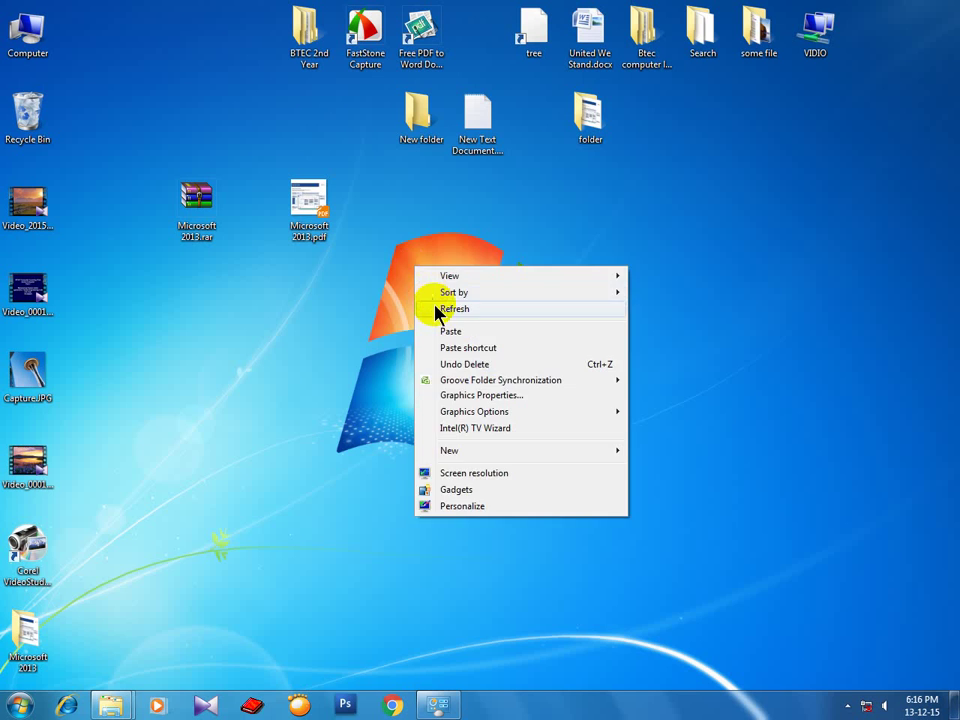
pyautogui.click(439, 311)
pyautogui.rightClick(413, 269)
pyautogui.click(438, 310)
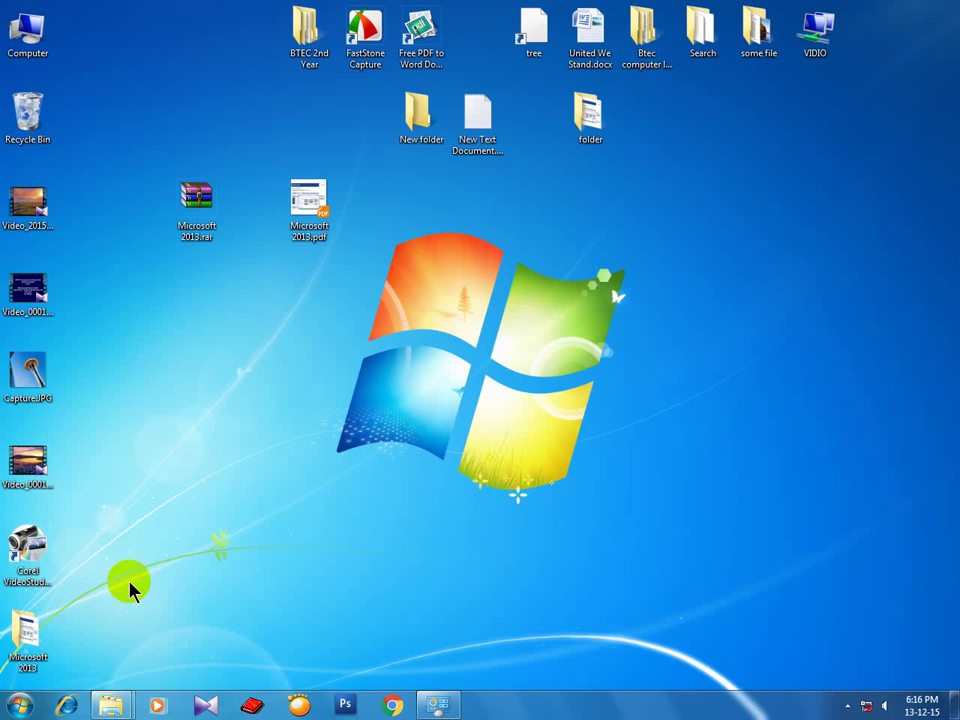
# Launch Calculator from Start > All Programs > Accessories and move its window to the screen centre.
pyautogui.click(20, 705)
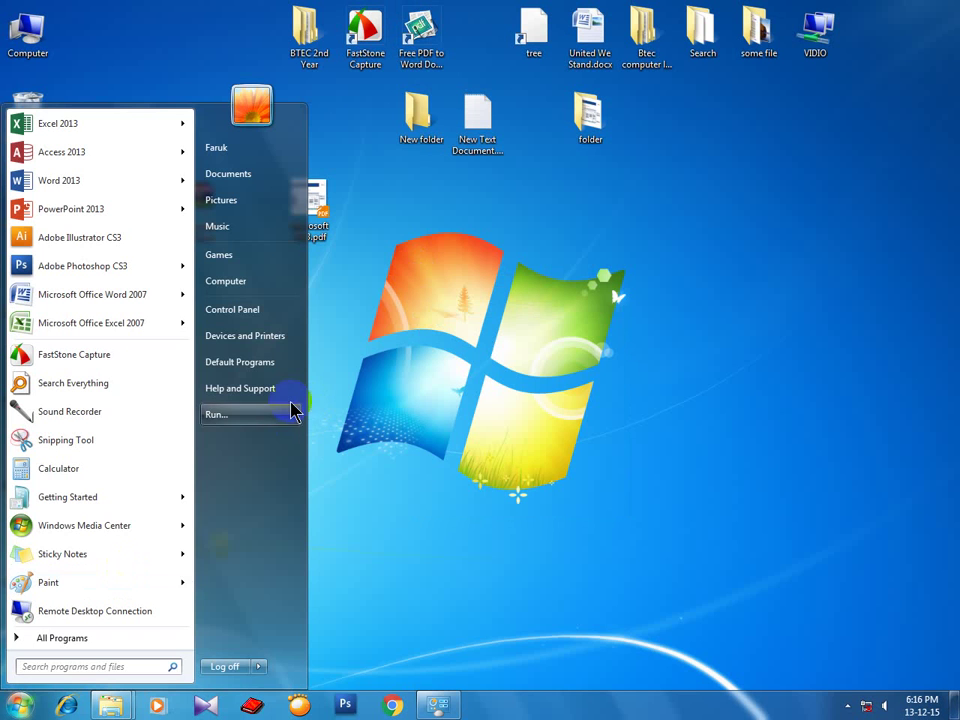
pyautogui.click(574, 493)
pyautogui.click(22, 705)
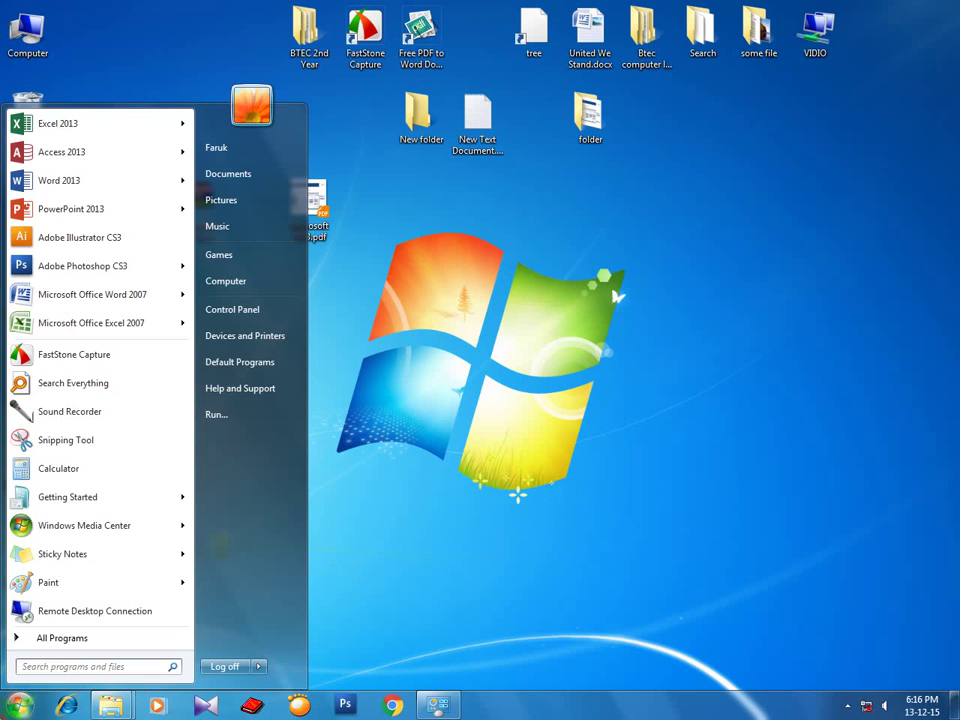
pyautogui.click(45, 638)
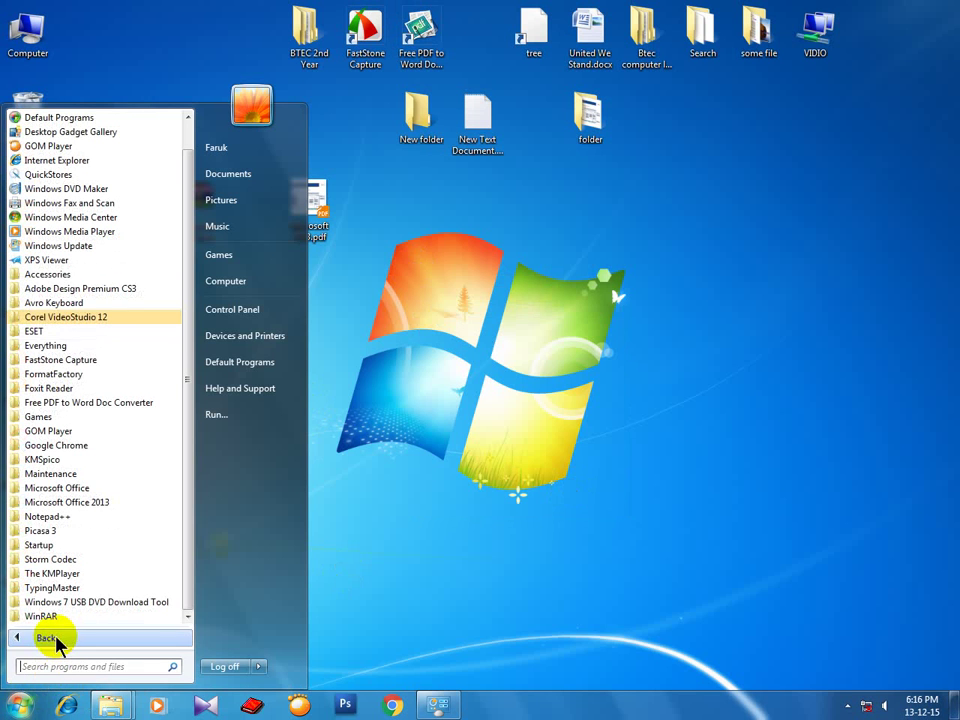
pyautogui.click(62, 275)
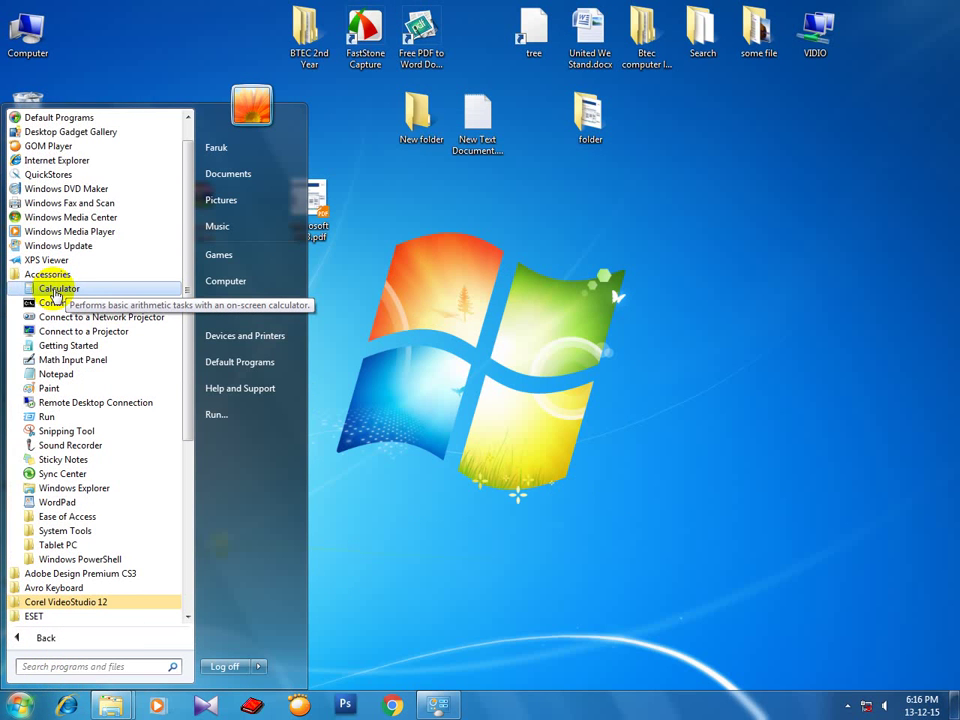
pyautogui.click(56, 292)
pyautogui.moveTo(266, 210); pyautogui.dragTo(545, 225)
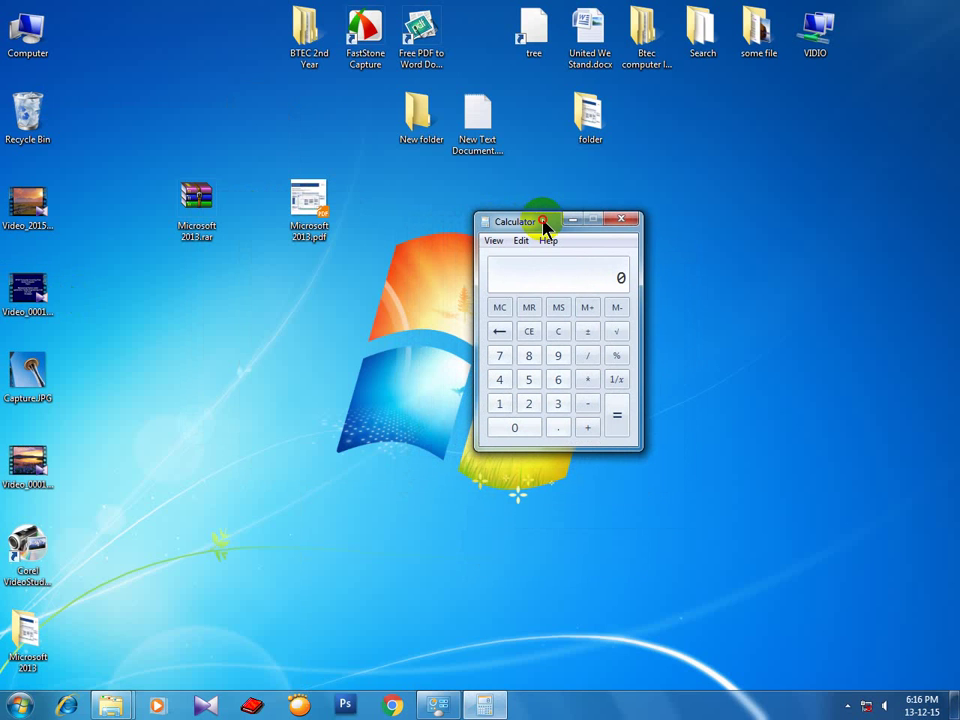
pyautogui.moveTo(545, 225); pyautogui.dragTo(547, 226)
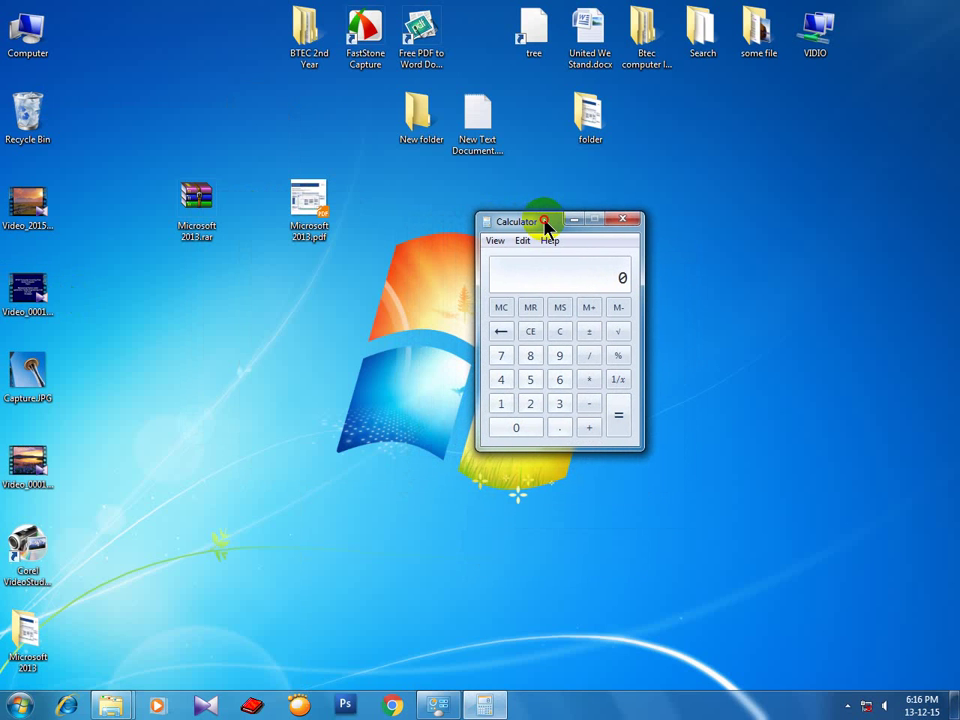
# Multiply 2578 by 568 to get 1464304.
pyautogui.click(533, 406)
pyautogui.click(536, 380)
pyautogui.click(501, 356)
pyautogui.click(530, 356)
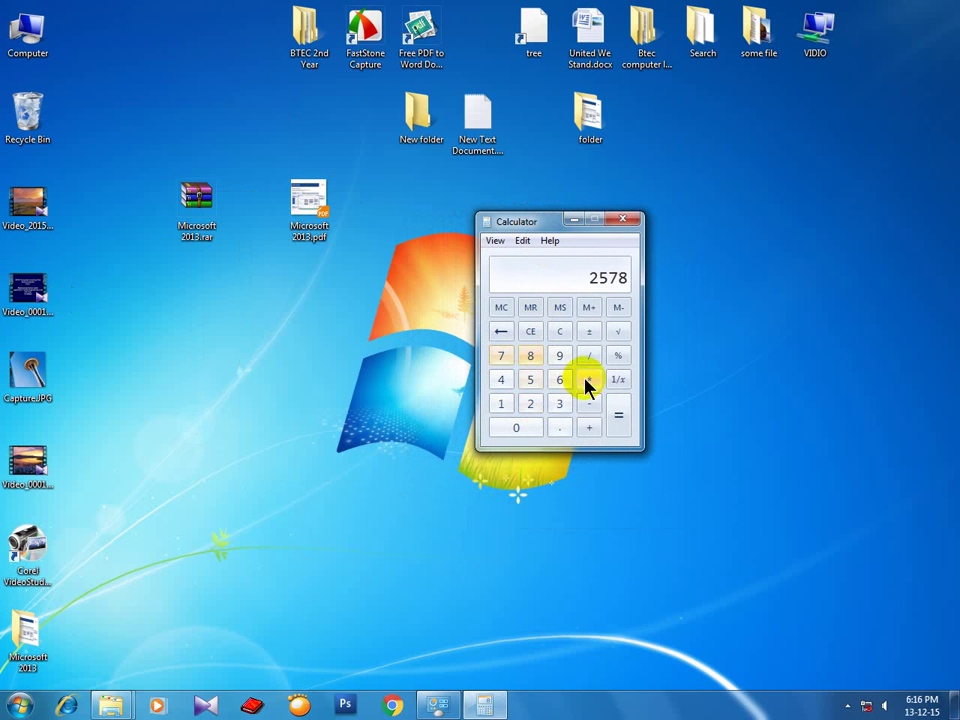
pyautogui.click(589, 380)
pyautogui.click(533, 381)
pyautogui.click(562, 380)
pyautogui.click(530, 356)
pyautogui.click(618, 414)
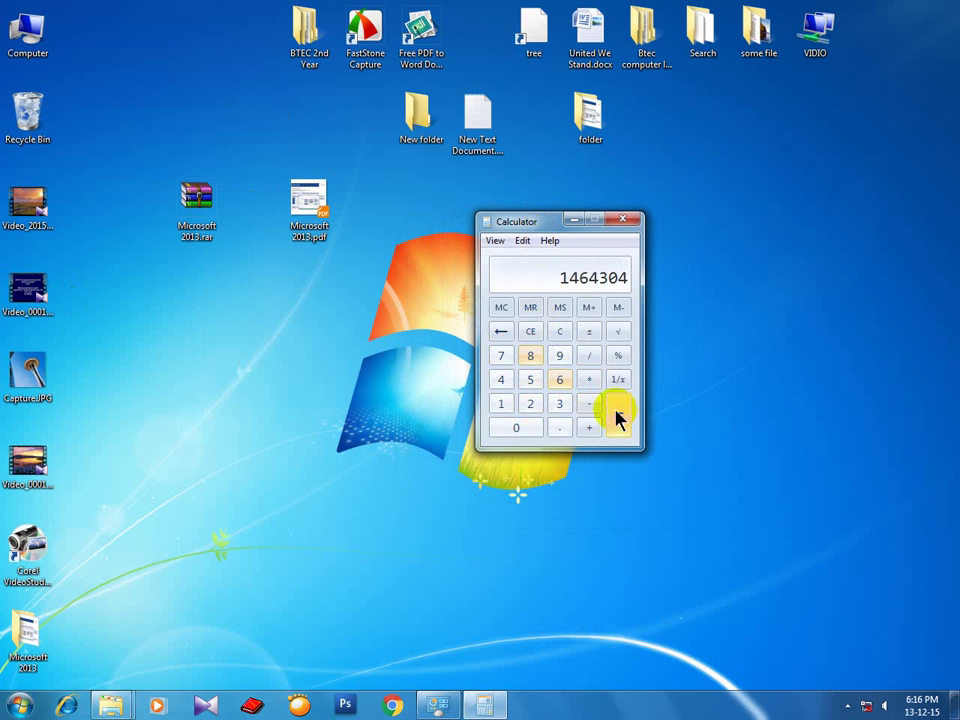
# Clear the display and calculate 33 − 33, giving 0.
pyautogui.click(559, 331)
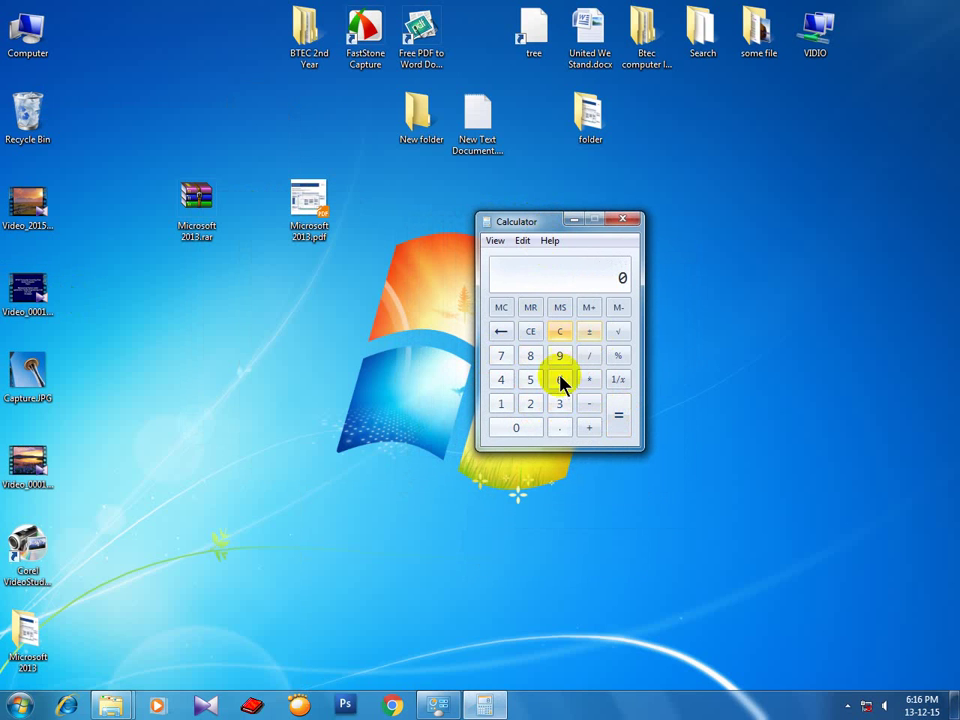
pyautogui.click(559, 403)
pyautogui.click(559, 403)
pyautogui.click(588, 410)
pyautogui.click(556, 405)
pyautogui.click(556, 405)
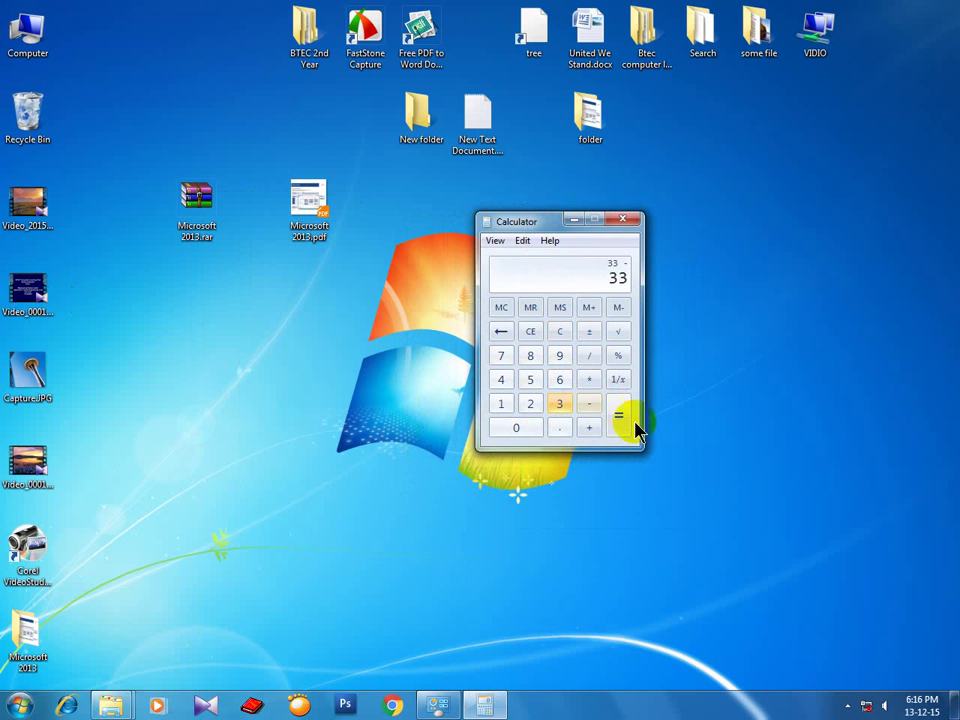
pyautogui.click(618, 414)
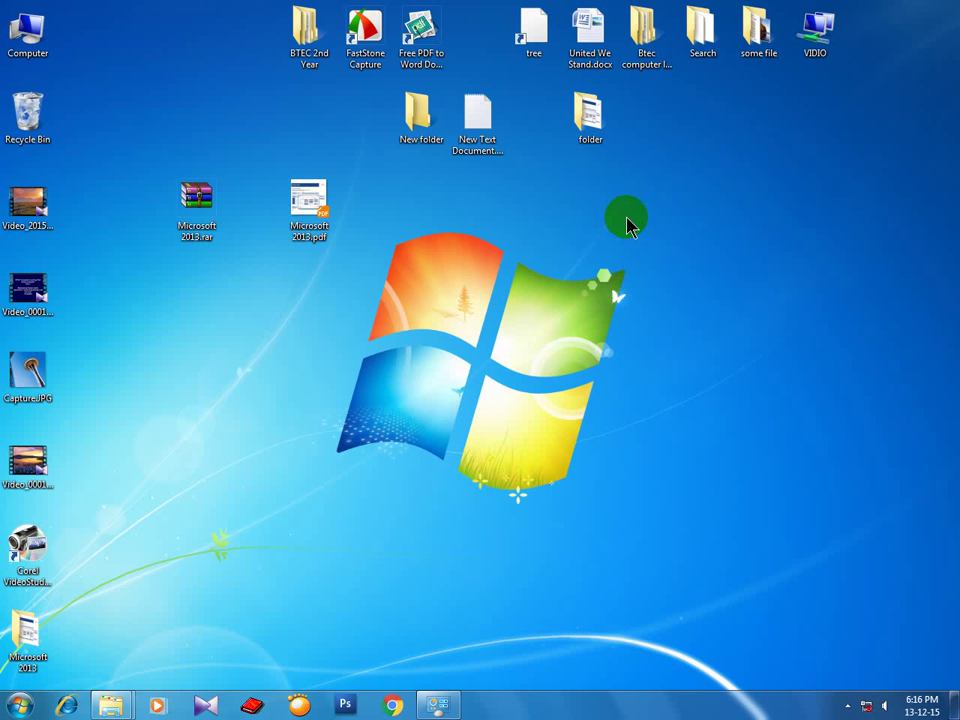
pyautogui.rightClick(532, 233)
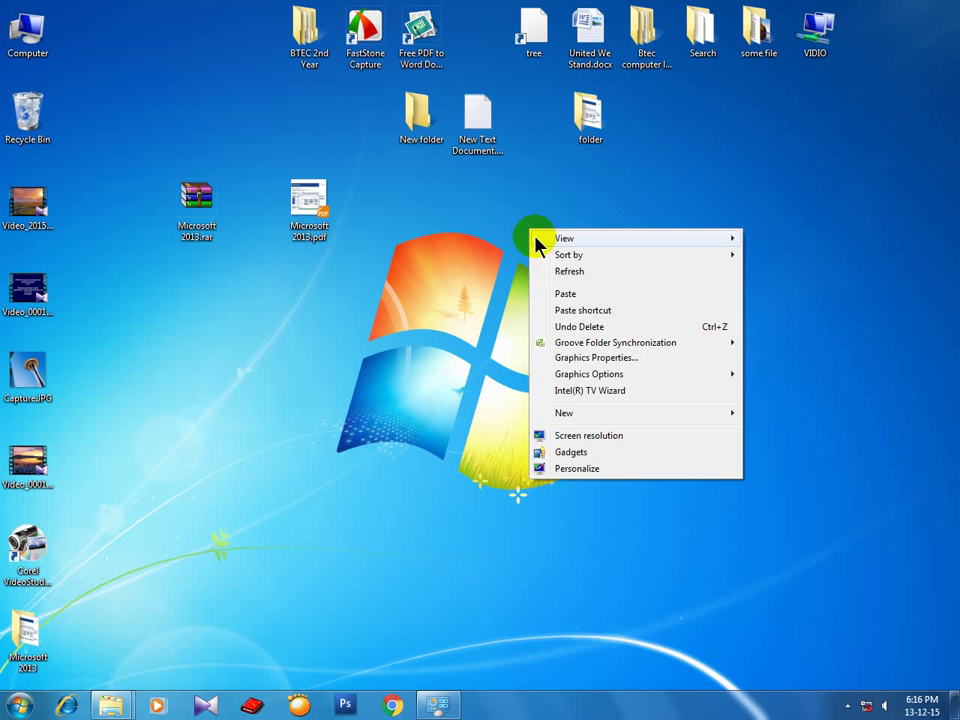
pyautogui.click(551, 272)
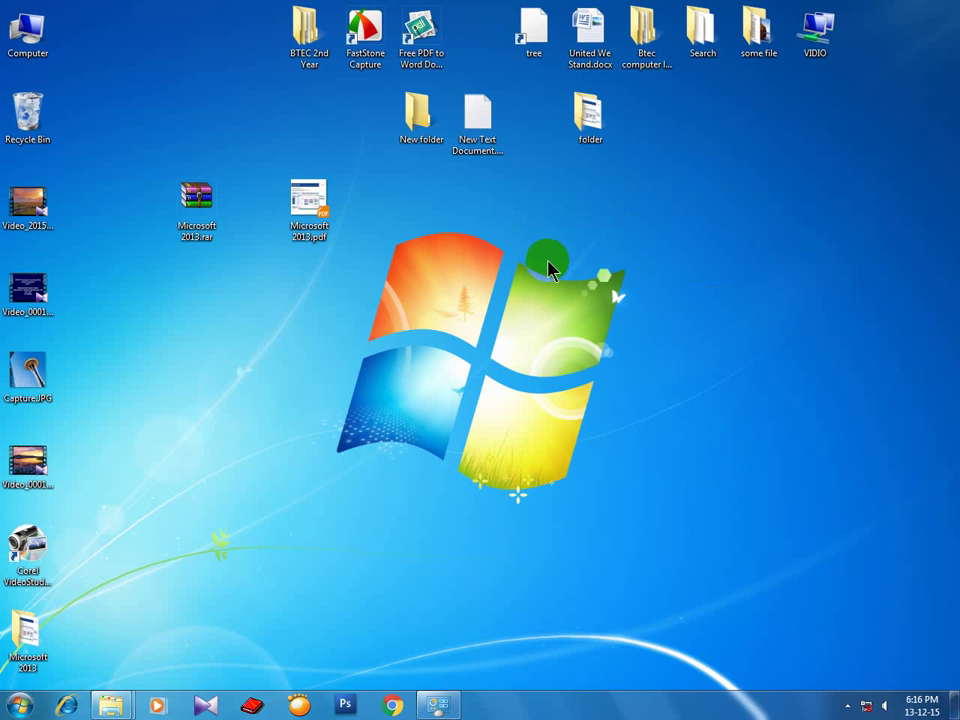
pyautogui.rightClick(524, 232)
pyautogui.click(551, 273)
pyautogui.rightClick(539, 244)
pyautogui.click(563, 281)
# Open Windows Update from the Control Panel.
pyautogui.click(20, 705)
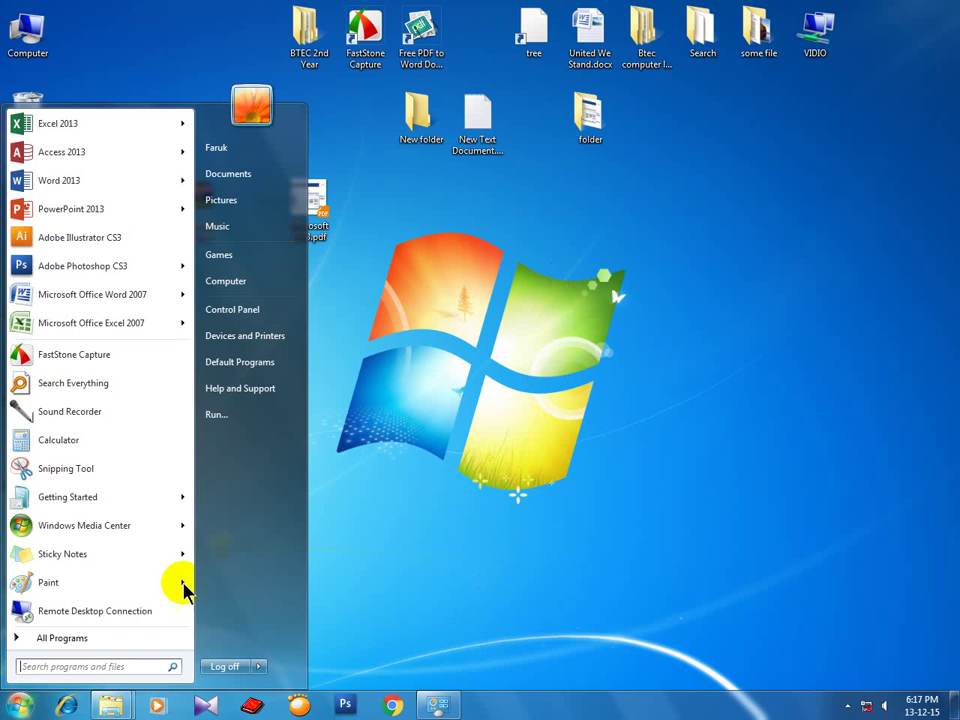
pyautogui.click(270, 316)
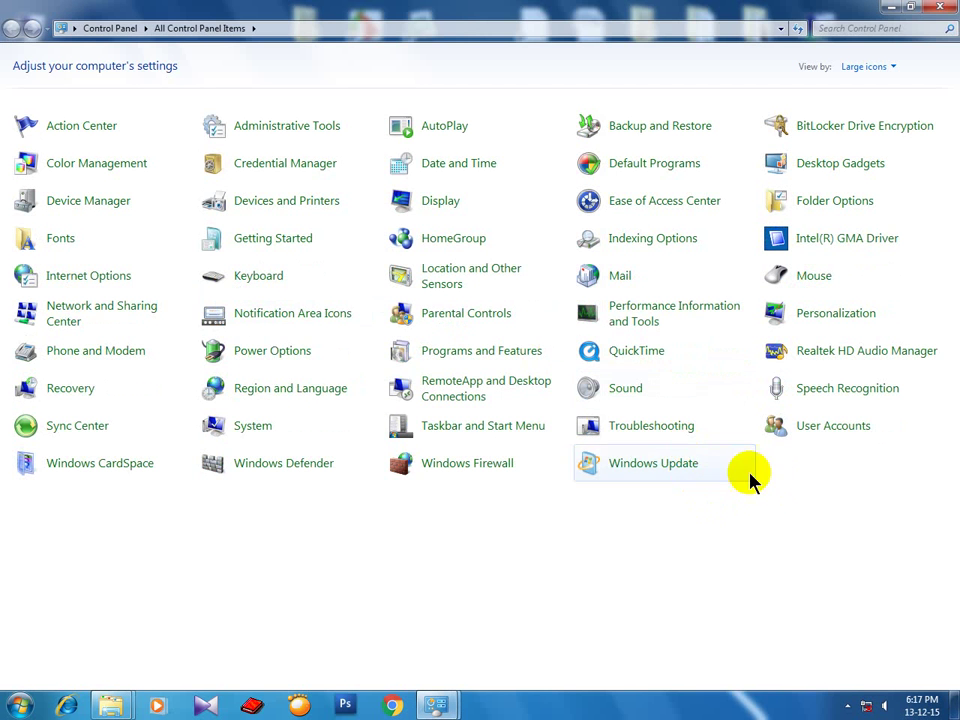
pyautogui.click(636, 467)
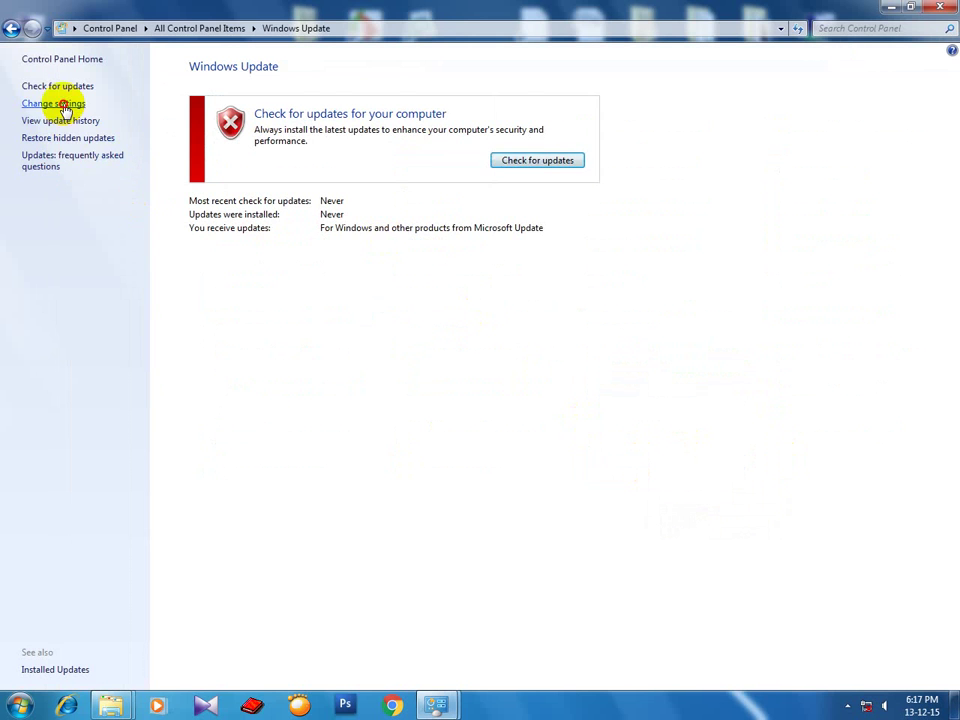
# Set important updates to 'Never check for updates', save, and restore the window size.
pyautogui.click(63, 104)
pyautogui.click(377, 172)
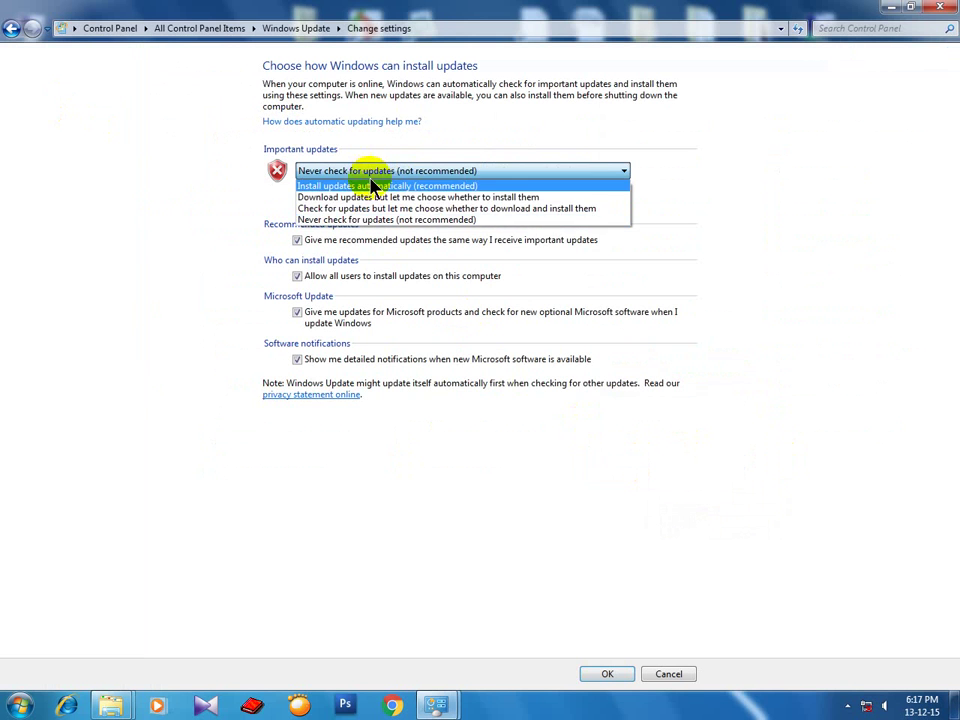
pyautogui.click(310, 186)
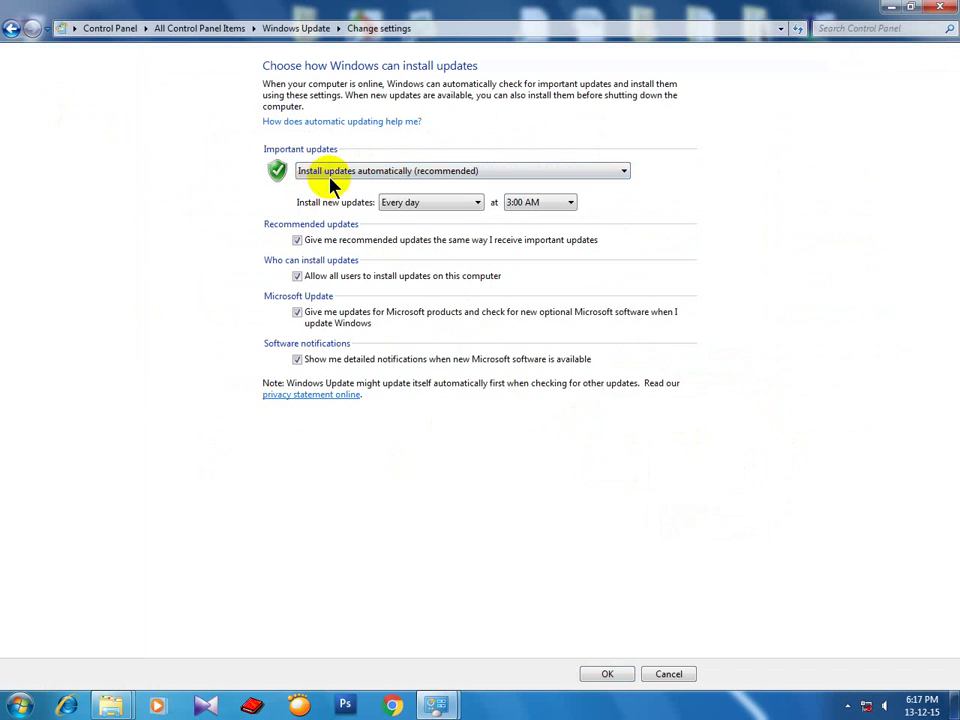
pyautogui.click(380, 176)
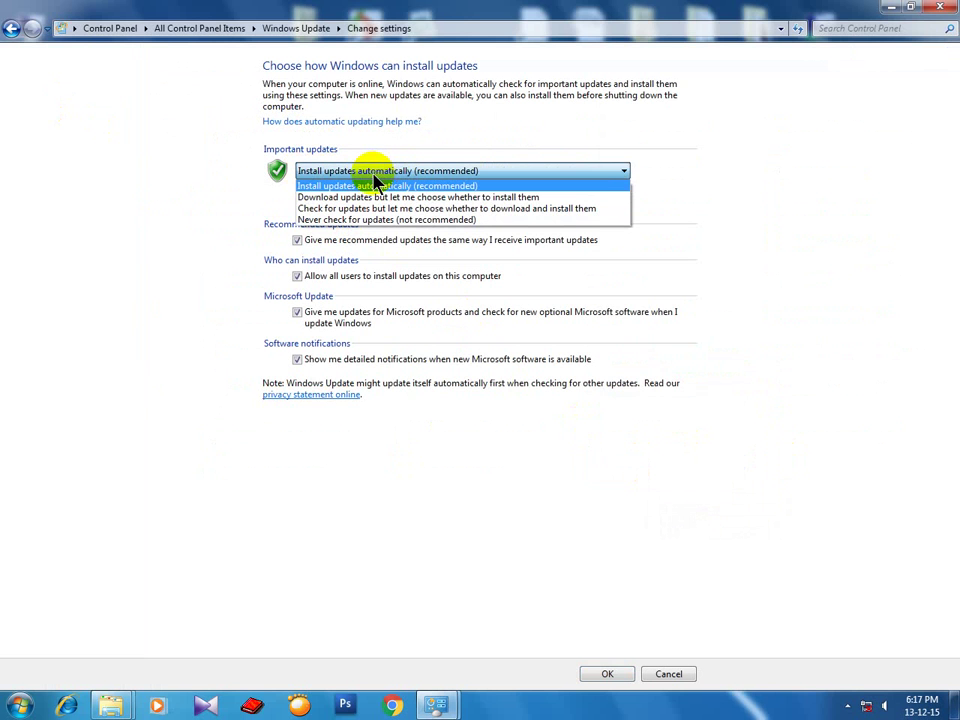
pyautogui.click(606, 176)
pyautogui.click(606, 176)
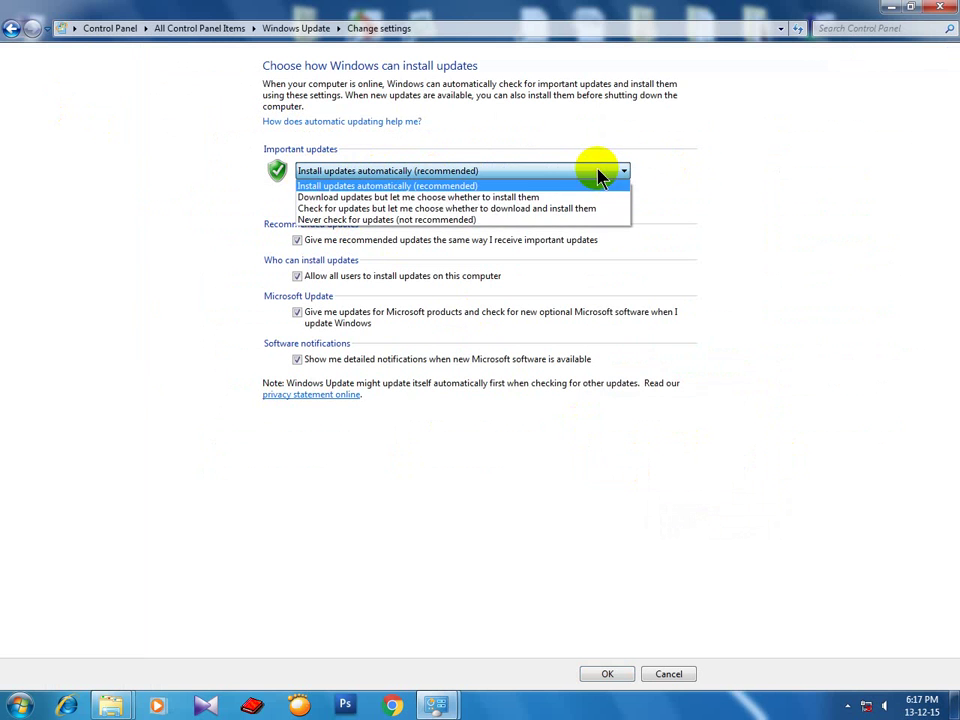
pyautogui.click(356, 222)
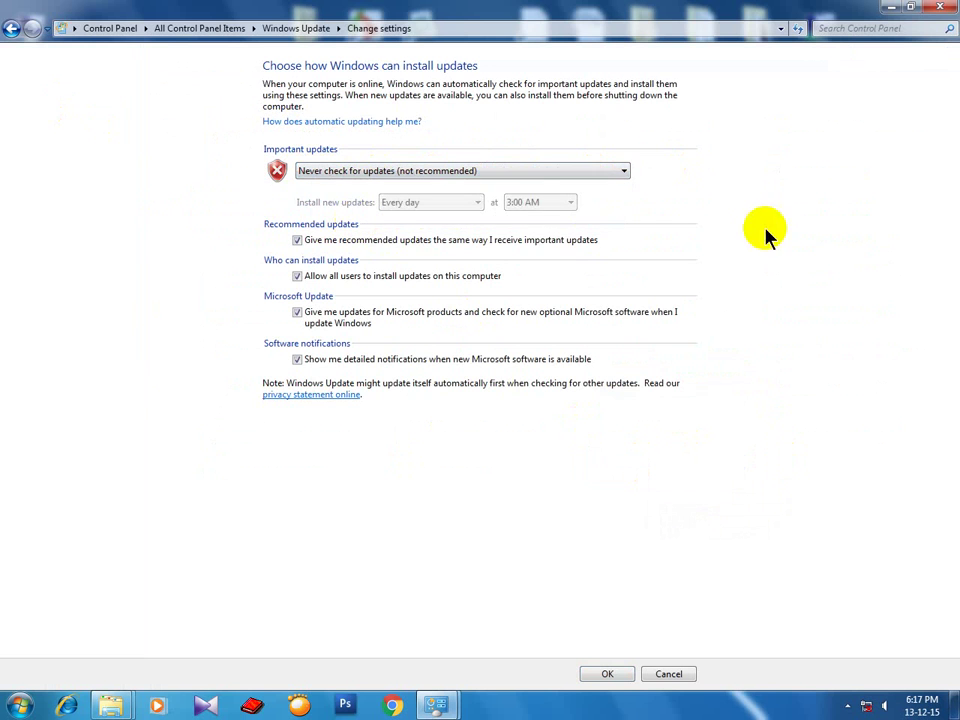
pyautogui.click(612, 676)
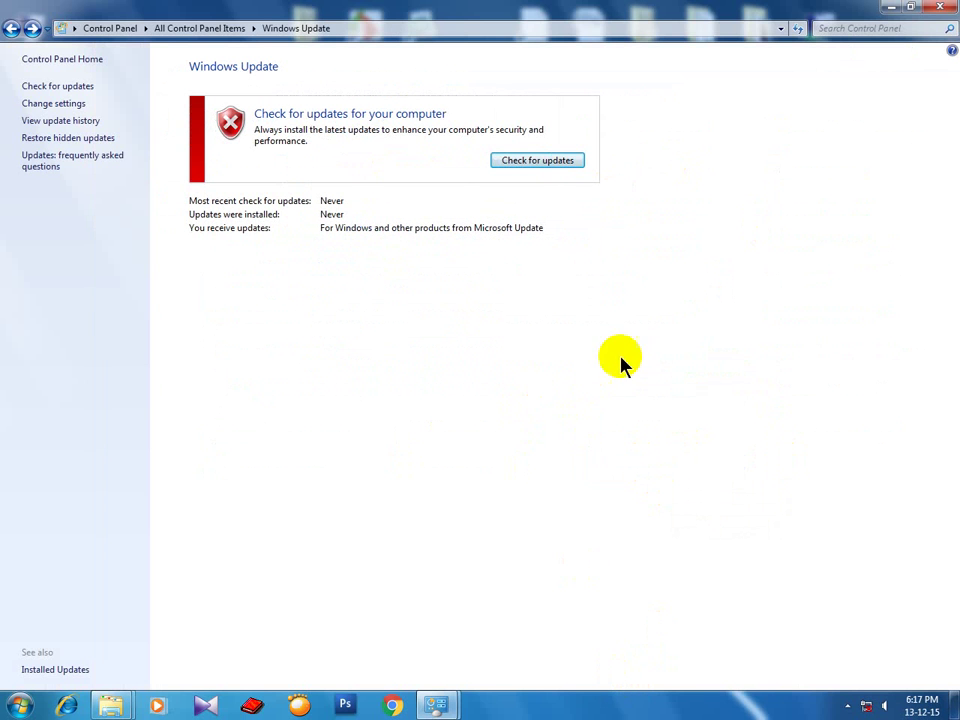
pyautogui.click(910, 7)
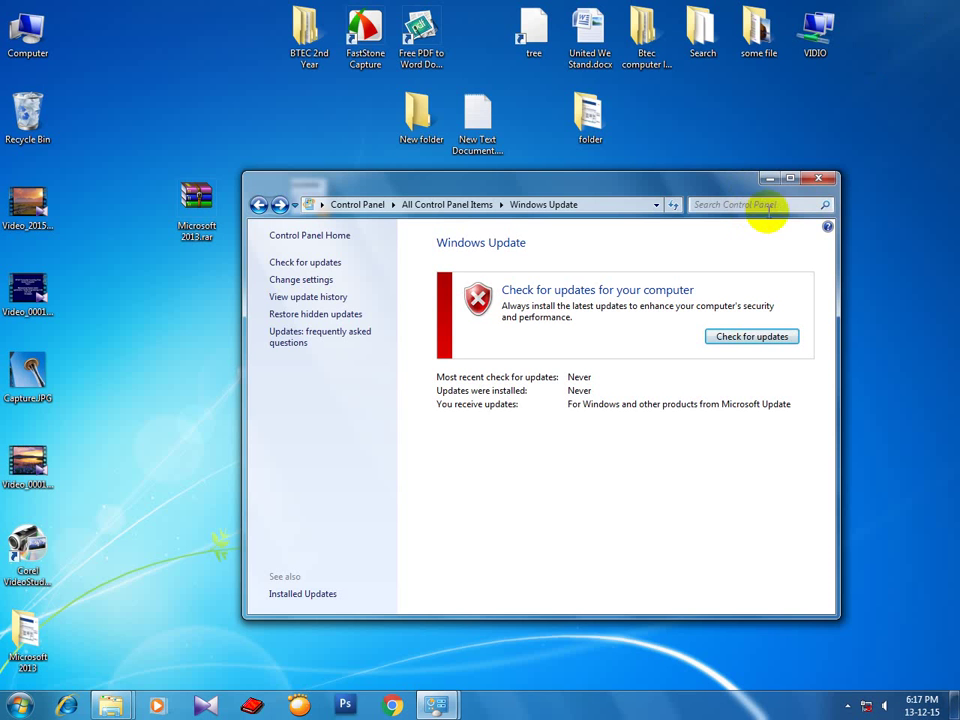
# Close Windows Update, refresh the desktop four times, then open Computer Management via Computer > Manage.
pyautogui.click(815, 182)
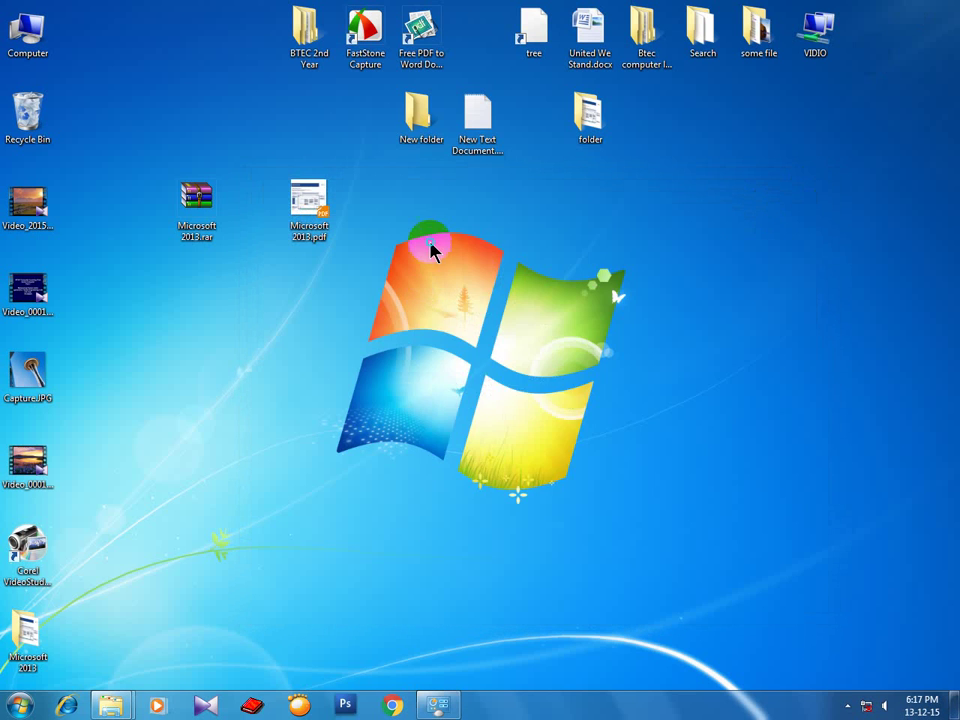
pyautogui.rightClick(432, 250)
pyautogui.click(465, 281)
pyautogui.rightClick(421, 258)
pyautogui.click(443, 300)
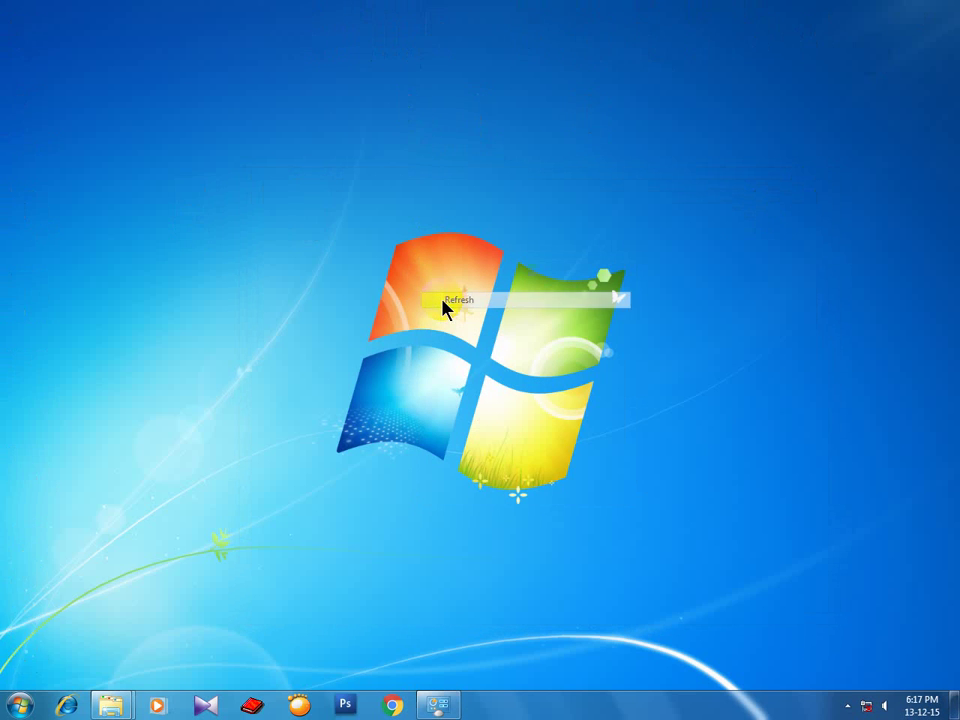
pyautogui.rightClick(124, 87)
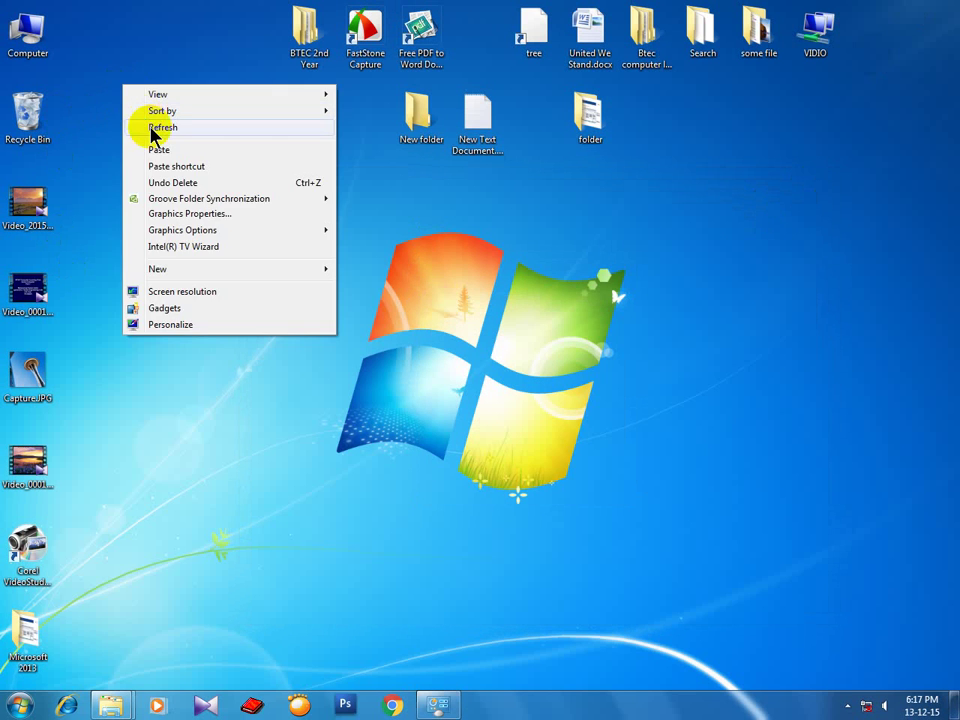
pyautogui.click(158, 128)
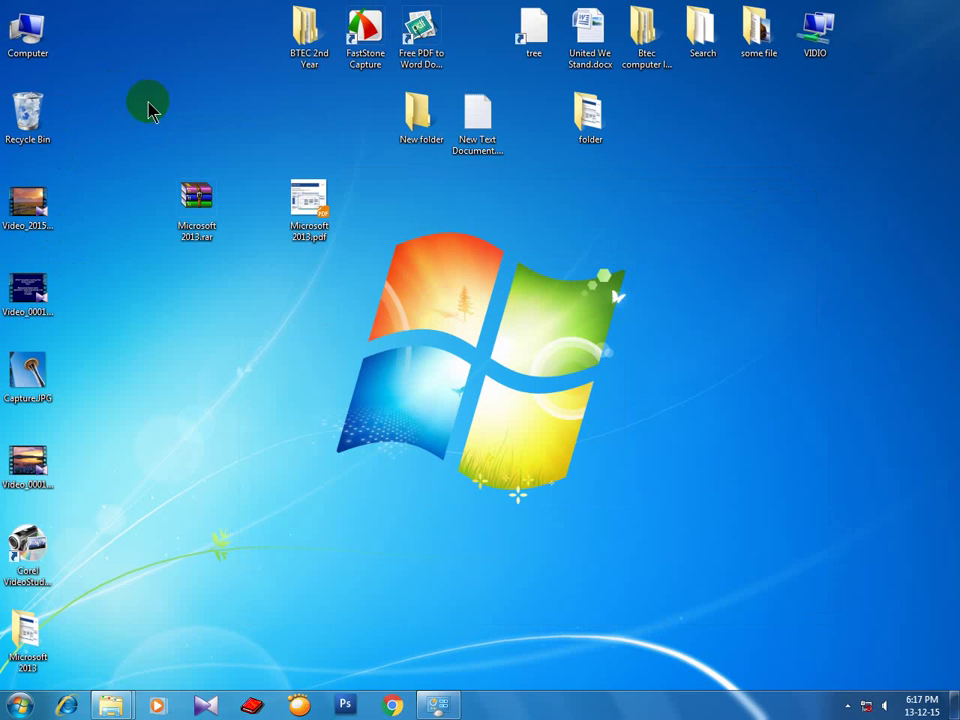
pyautogui.rightClick(149, 104)
pyautogui.click(151, 117)
pyautogui.rightClick(30, 38)
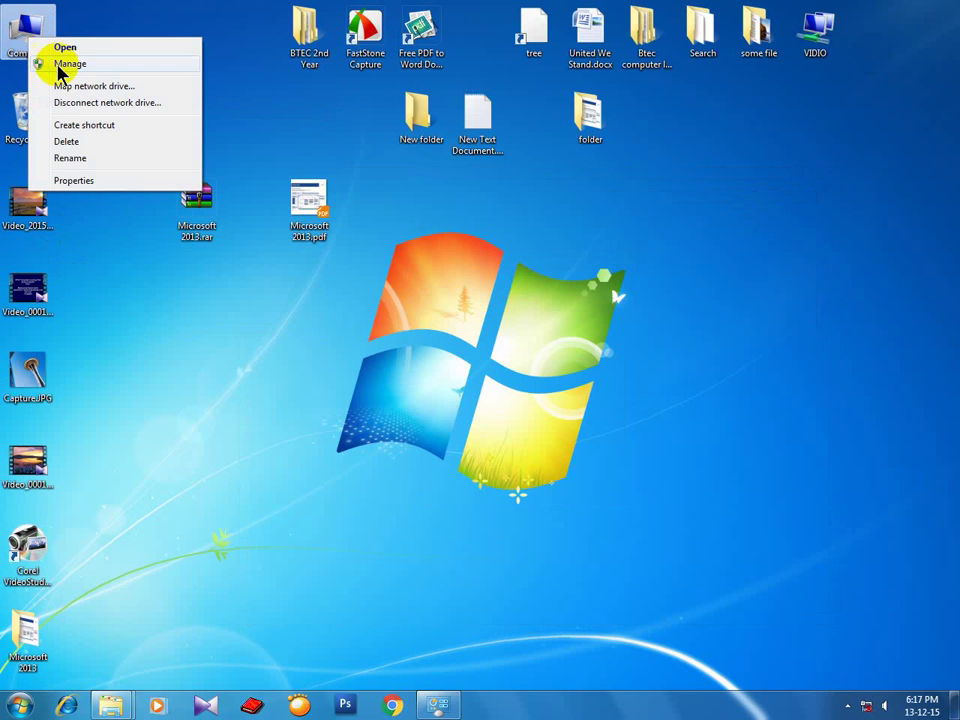
pyautogui.click(45, 63)
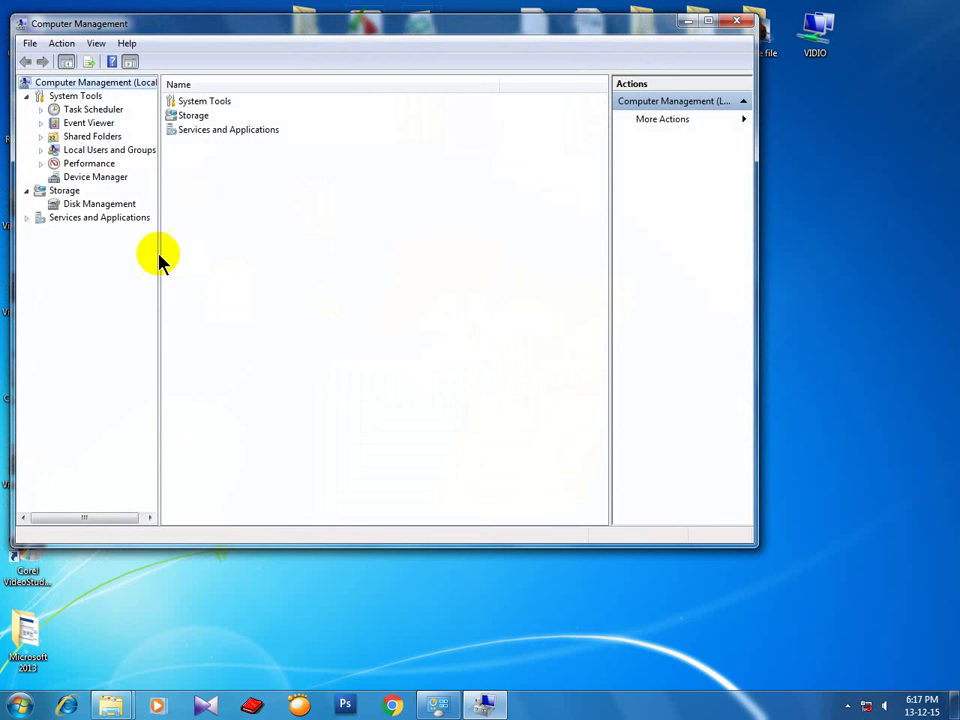
# Show the Services list under Services and Applications and select the Windows Update service.
pyautogui.click(26, 218)
pyautogui.click(77, 233)
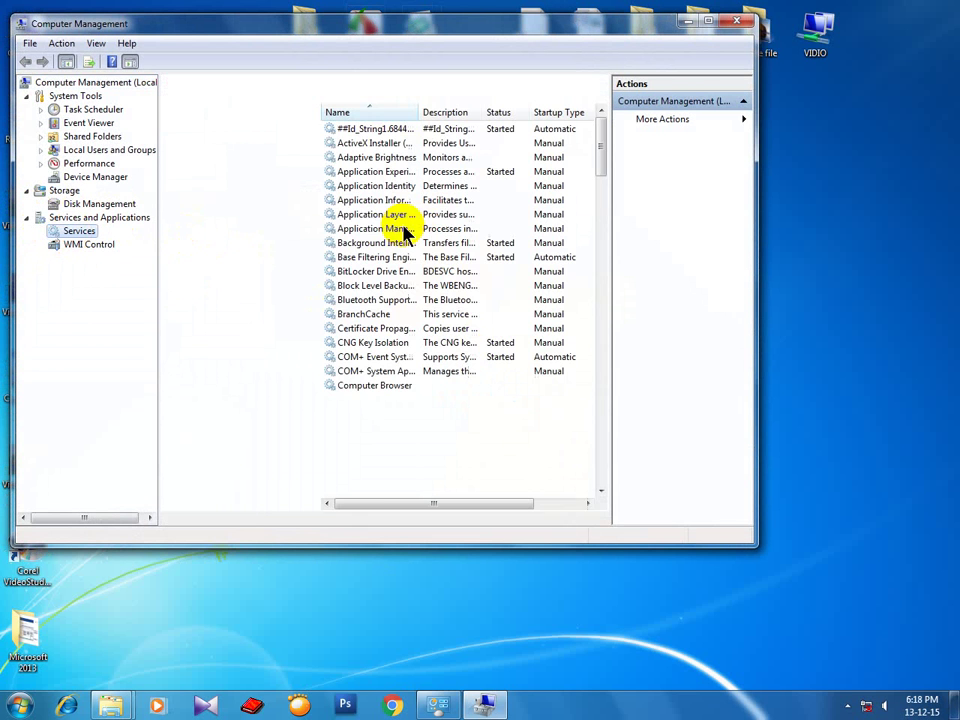
pyautogui.moveTo(602, 141); pyautogui.dragTo(606, 439)
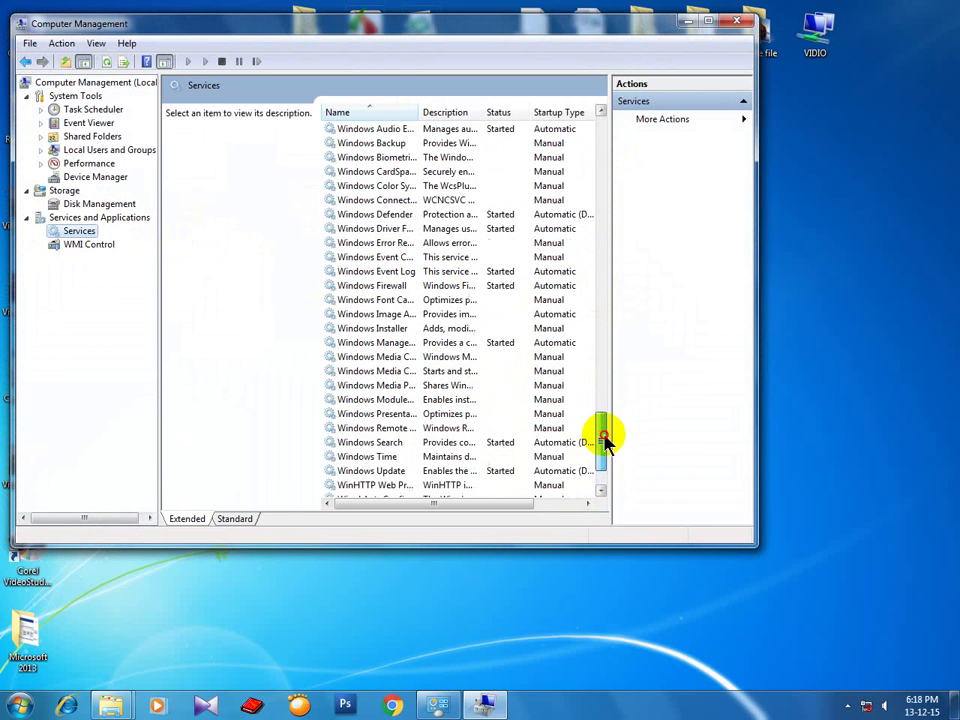
pyautogui.moveTo(419, 112); pyautogui.dragTo(461, 110)
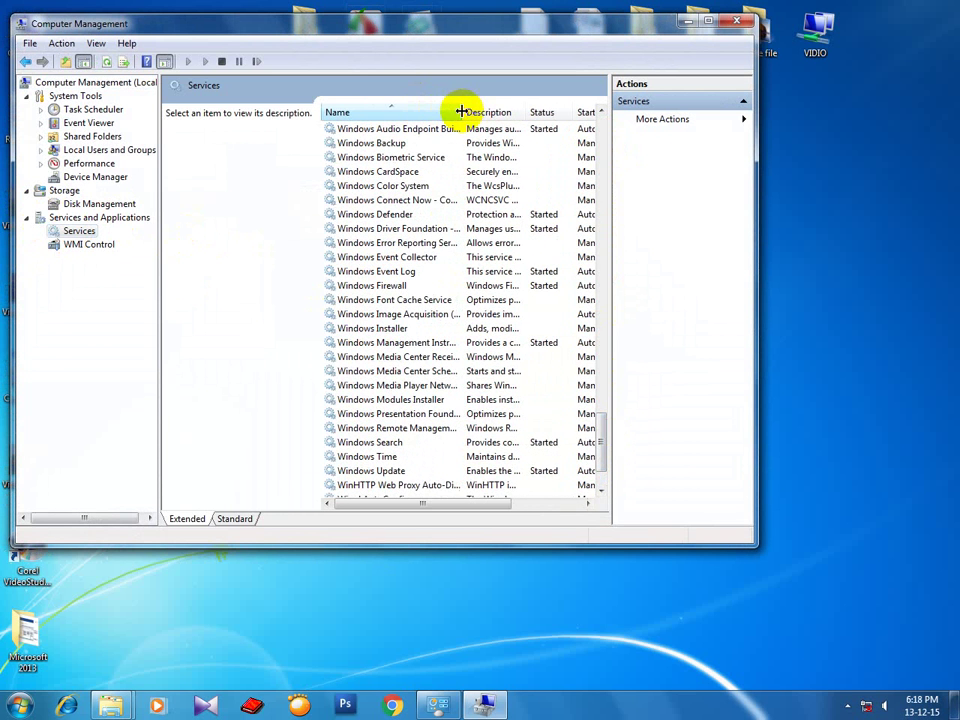
pyautogui.click(390, 471)
pyautogui.moveTo(604, 437); pyautogui.dragTo(604, 454)
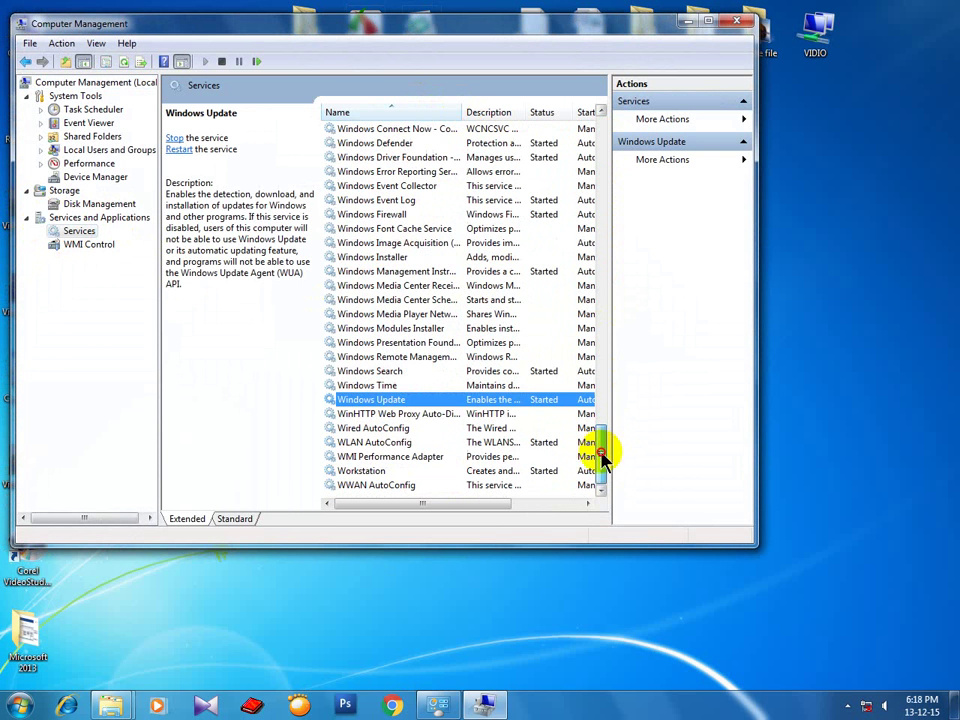
# Set Windows Update's startup type to Disabled, stop the service, and confirm with OK.
pyautogui.doubleClick(386, 399)
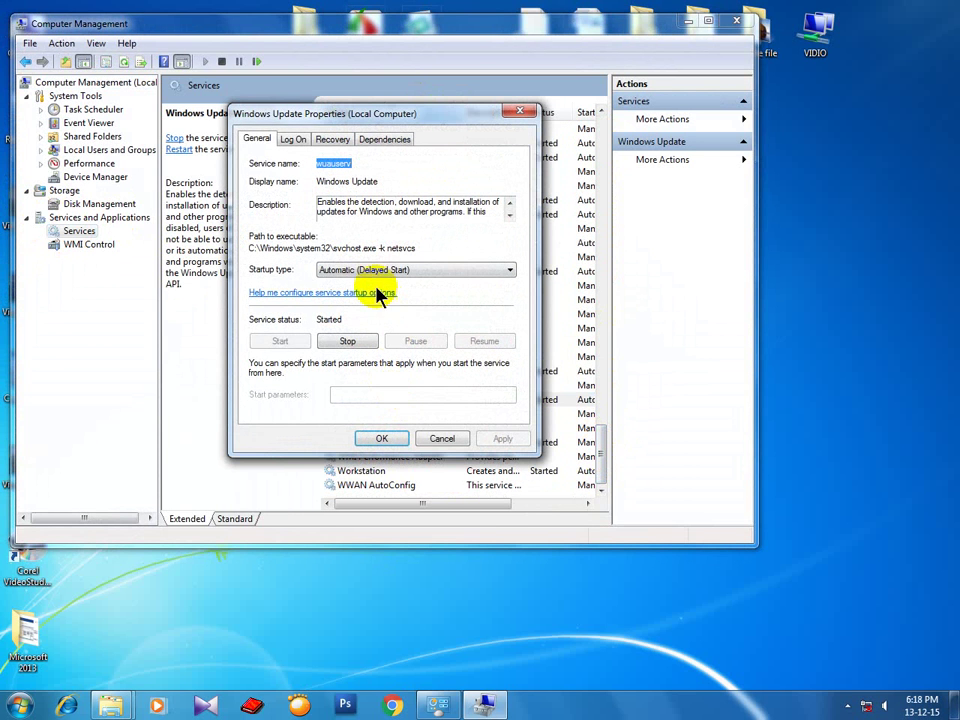
pyautogui.click(490, 272)
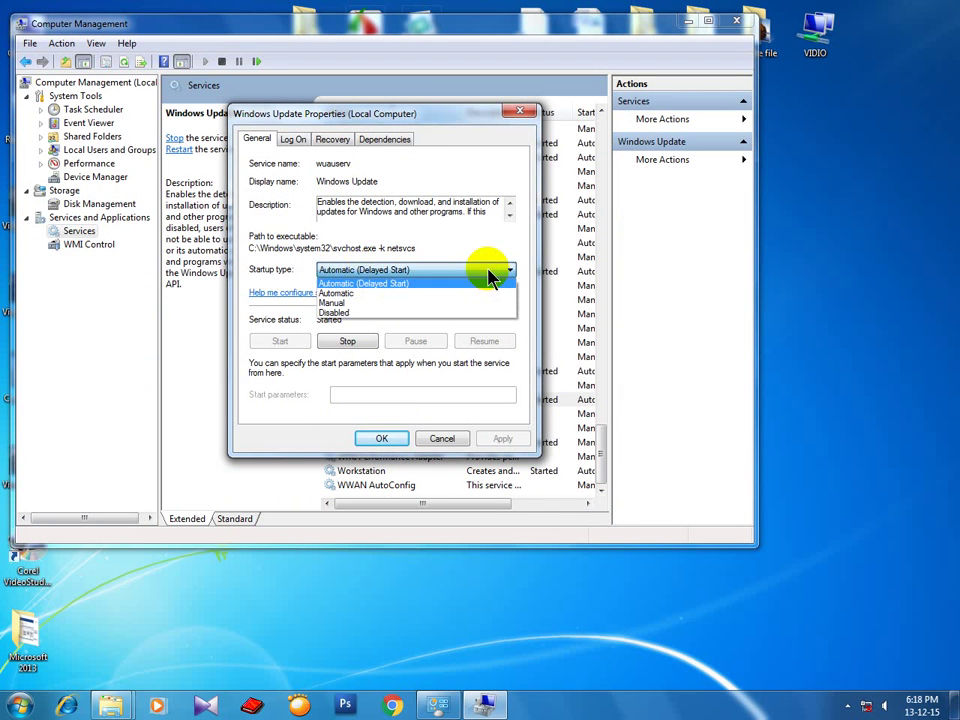
pyautogui.click(343, 314)
pyautogui.click(348, 343)
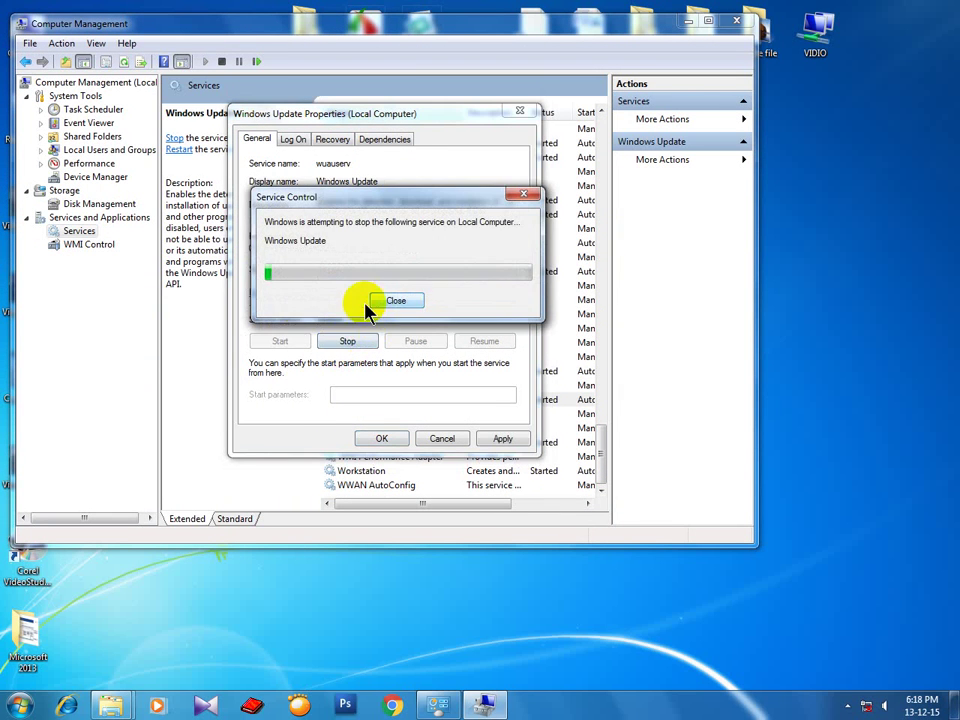
pyautogui.click(381, 438)
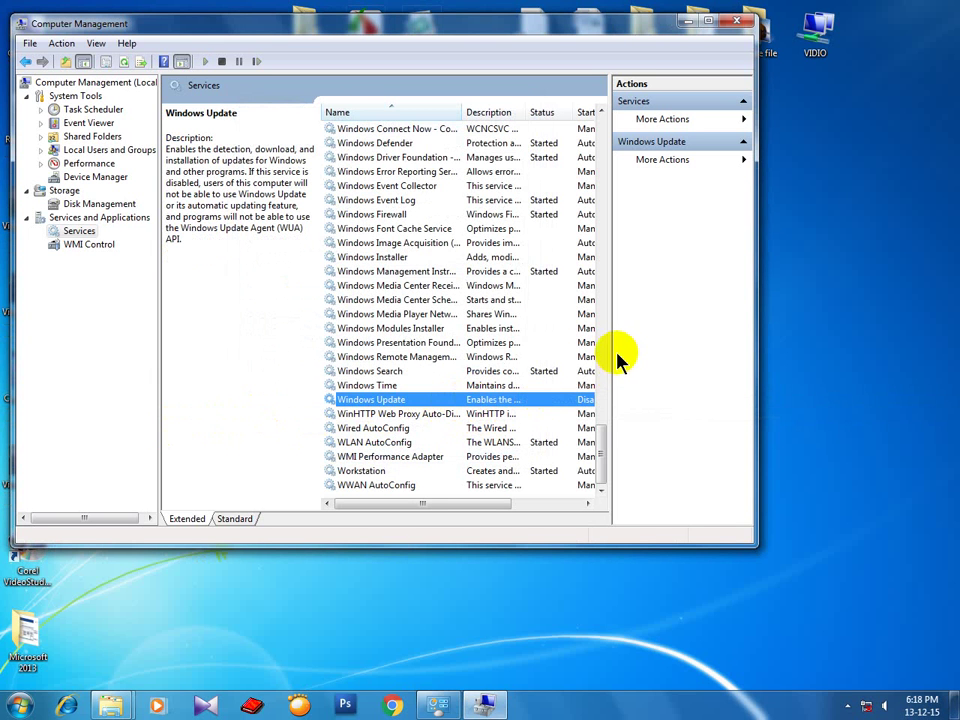
pyautogui.moveTo(610, 346); pyautogui.dragTo(680, 345)
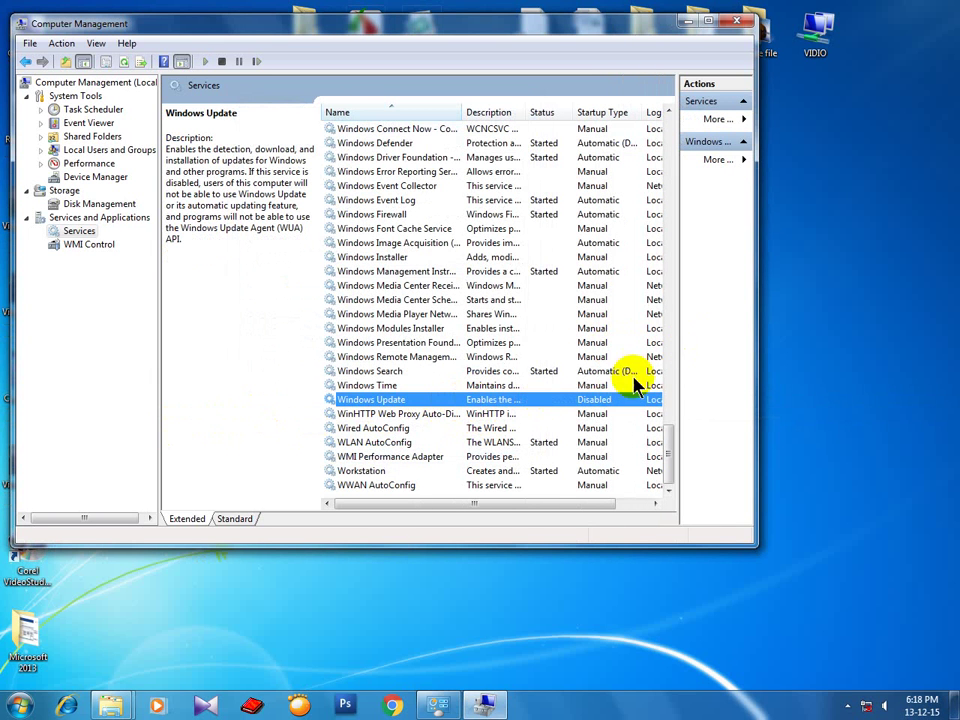
pyautogui.click(435, 408)
# Minimize Computer Management and refresh the desktop twice.
pyautogui.click(689, 21)
pyautogui.rightClick(431, 191)
pyautogui.rightClick(412, 207)
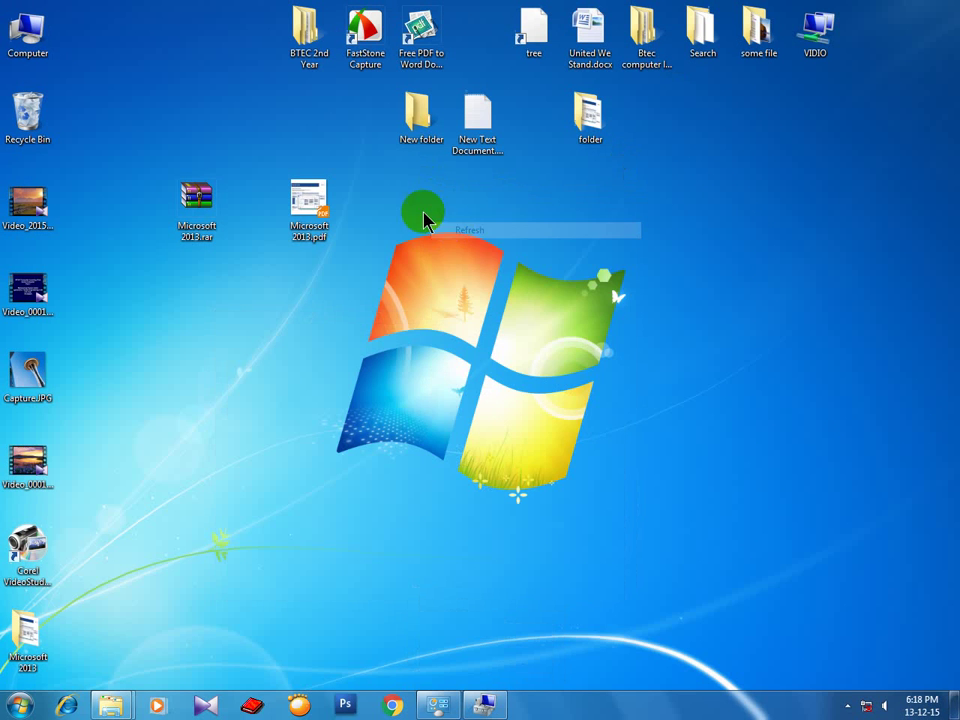
pyautogui.click(436, 249)
pyautogui.rightClick(408, 211)
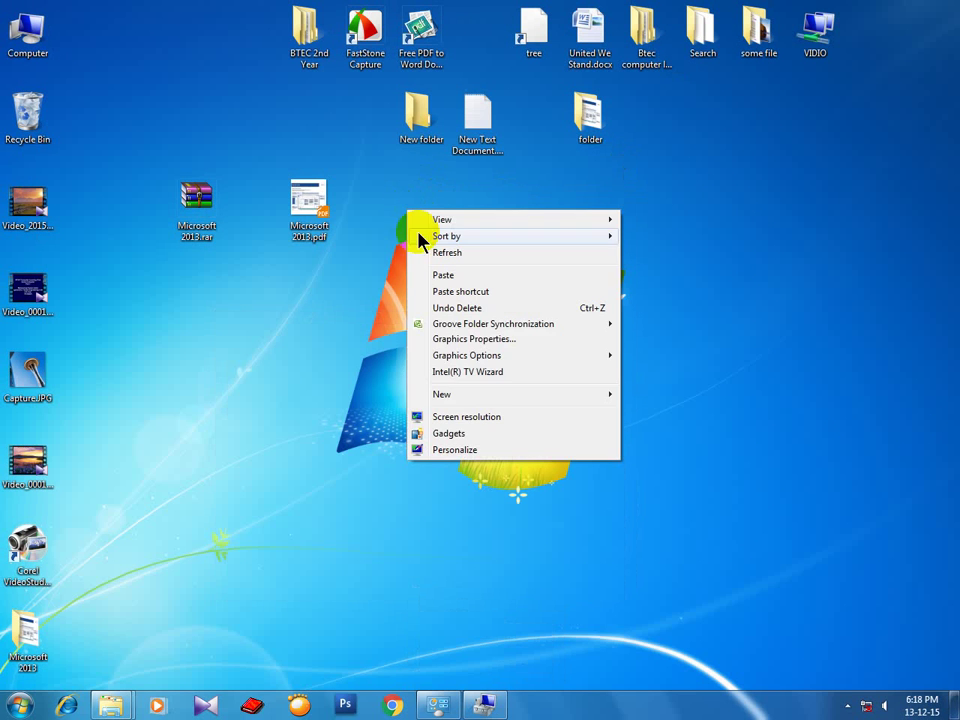
pyautogui.click(430, 255)
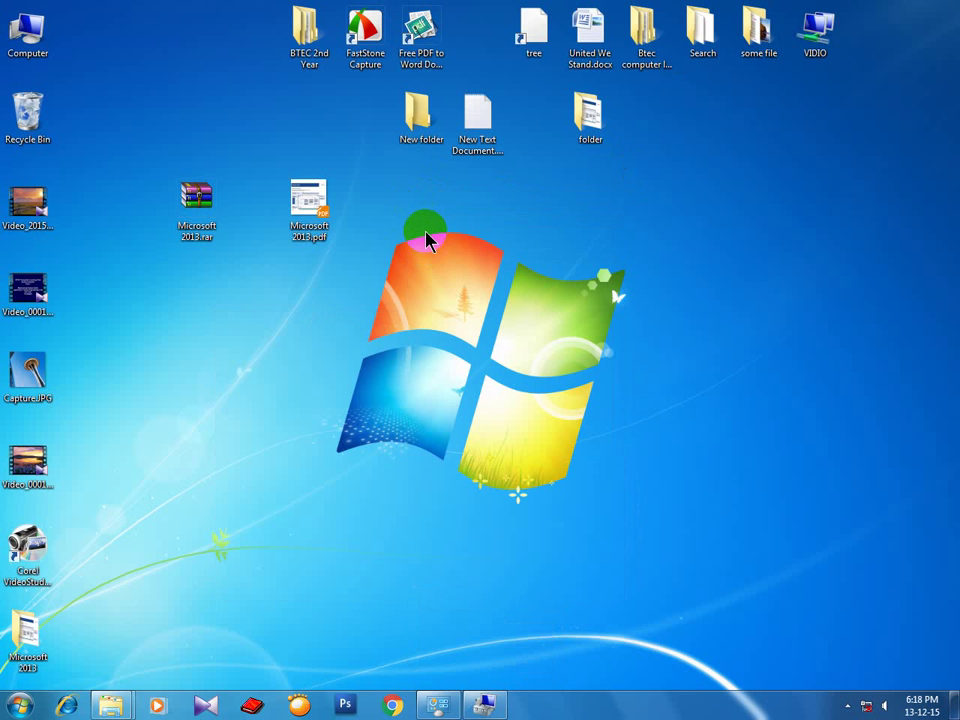
# Reopen Computer Management's Services list and select Shell Hardware Detection, widening the Name column.
pyautogui.click(40, 40)
pyautogui.rightClick(43, 40)
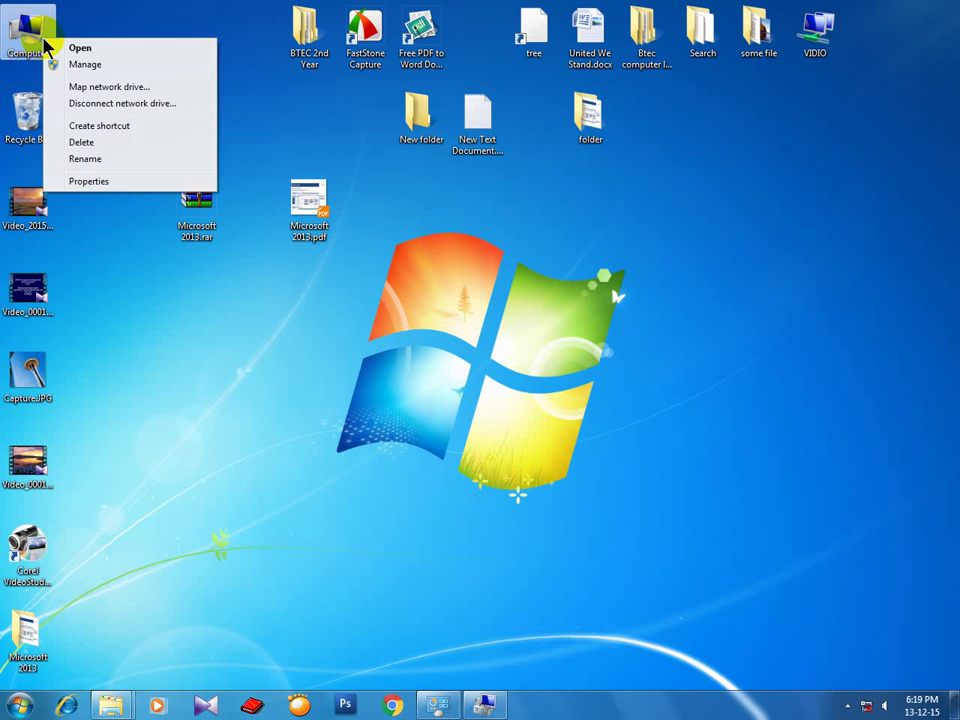
pyautogui.click(68, 64)
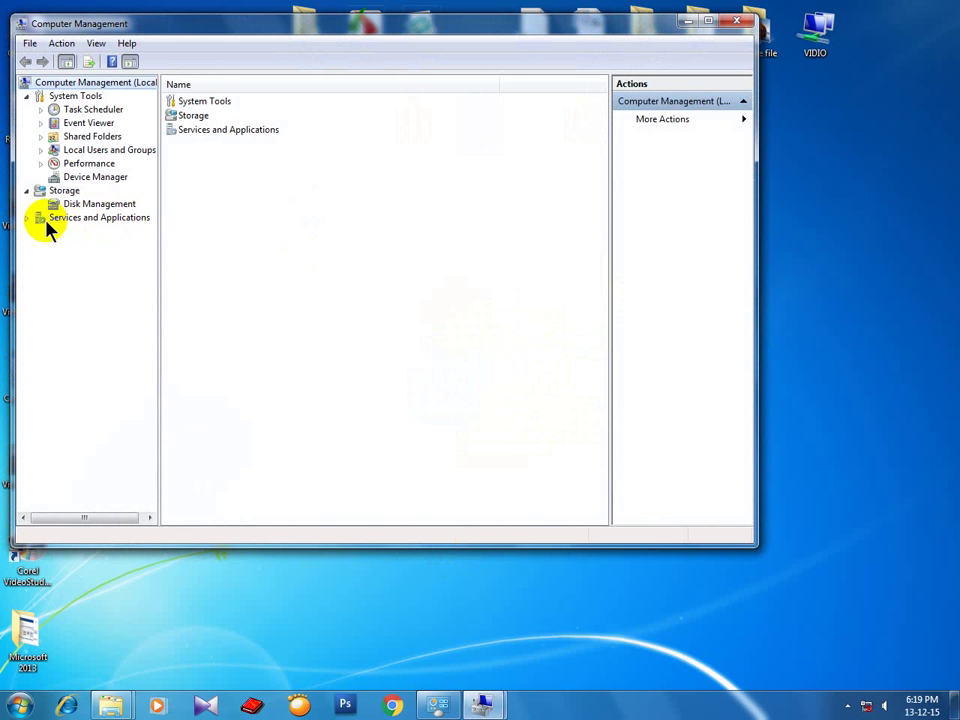
pyautogui.click(29, 218)
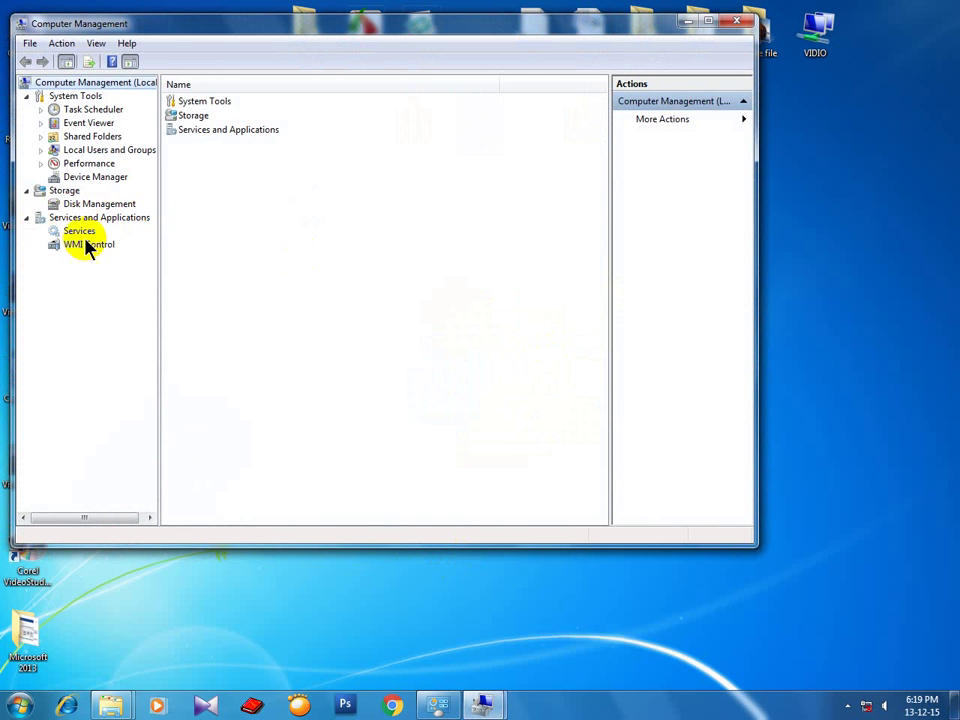
pyautogui.click(76, 236)
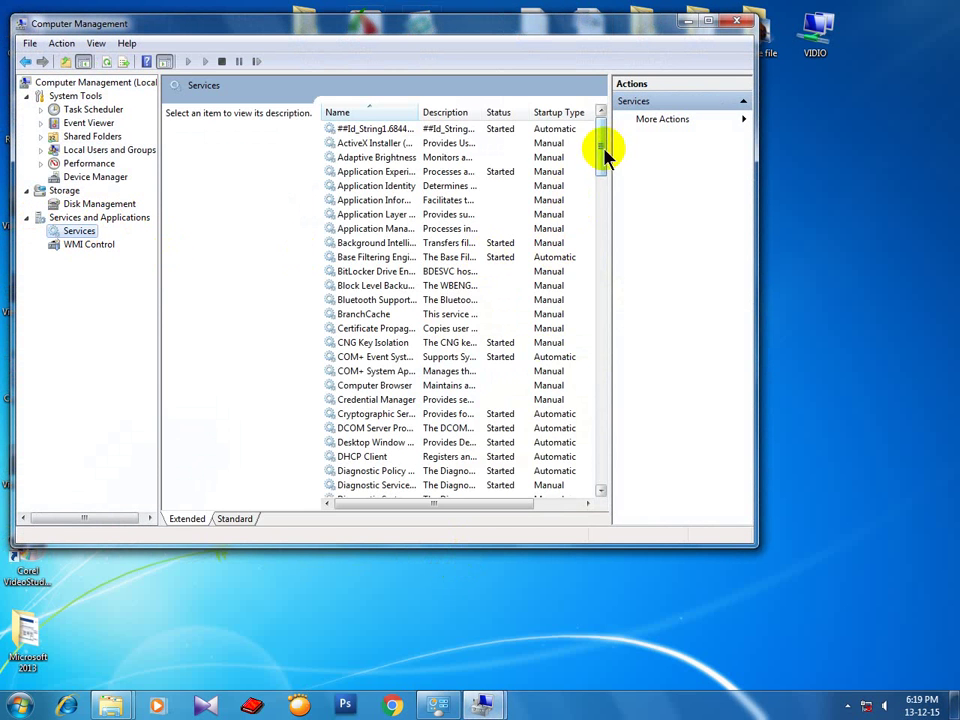
pyautogui.moveTo(606, 154); pyautogui.dragTo(611, 386)
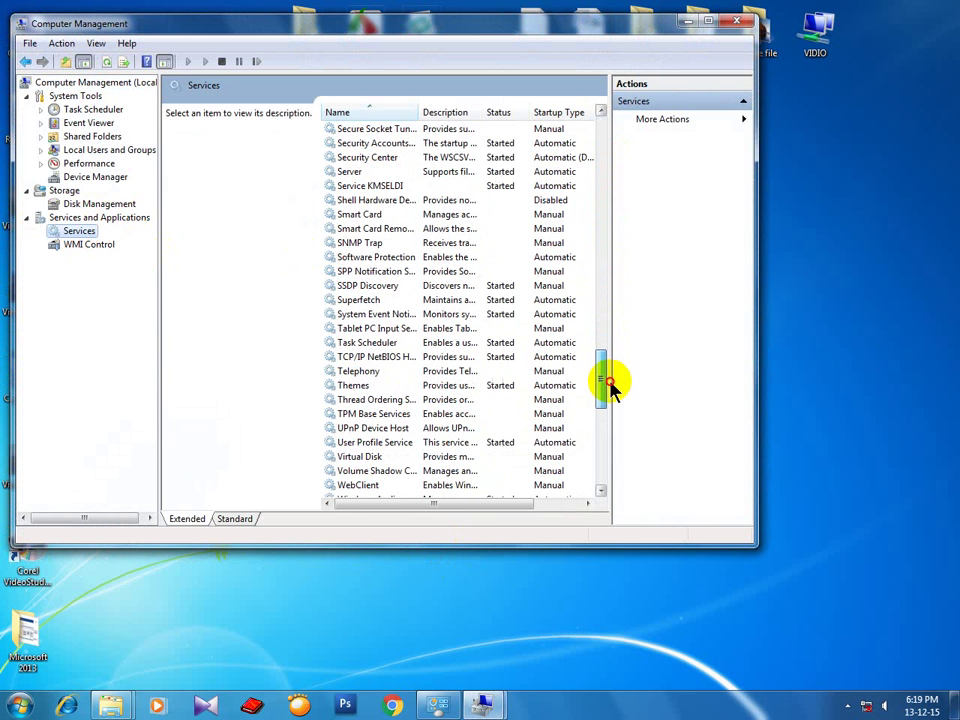
pyautogui.click(350, 201)
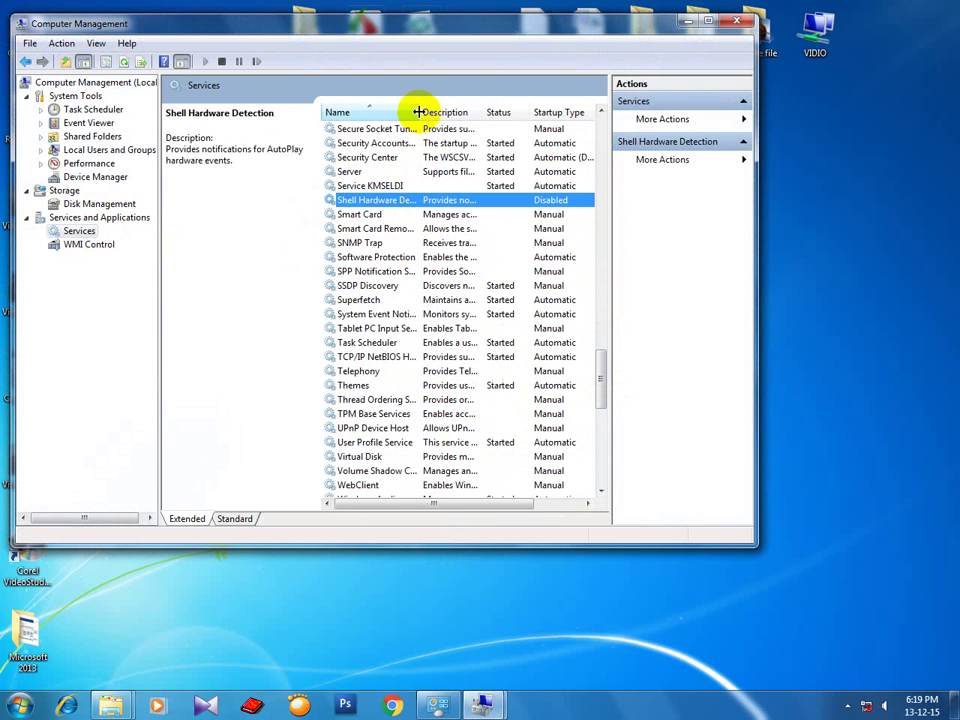
pyautogui.moveTo(418, 112); pyautogui.dragTo(490, 112)
# Try Automatic, then set Shell Hardware Detection's startup type to Disabled, confirm, and close Computer Management.
pyautogui.doubleClick(416, 201)
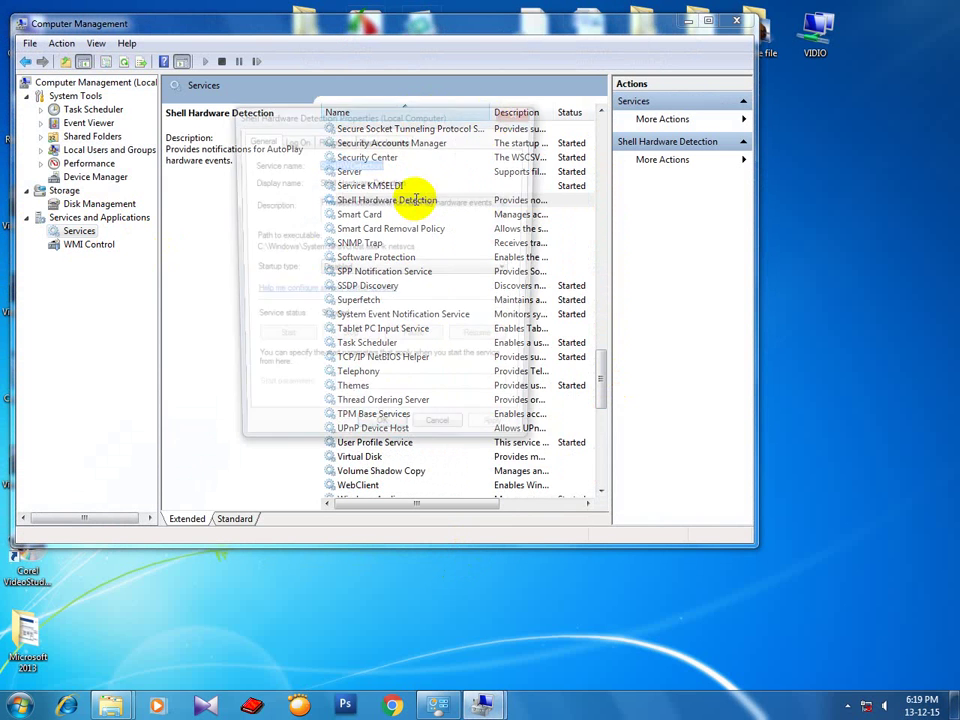
pyautogui.click(350, 268)
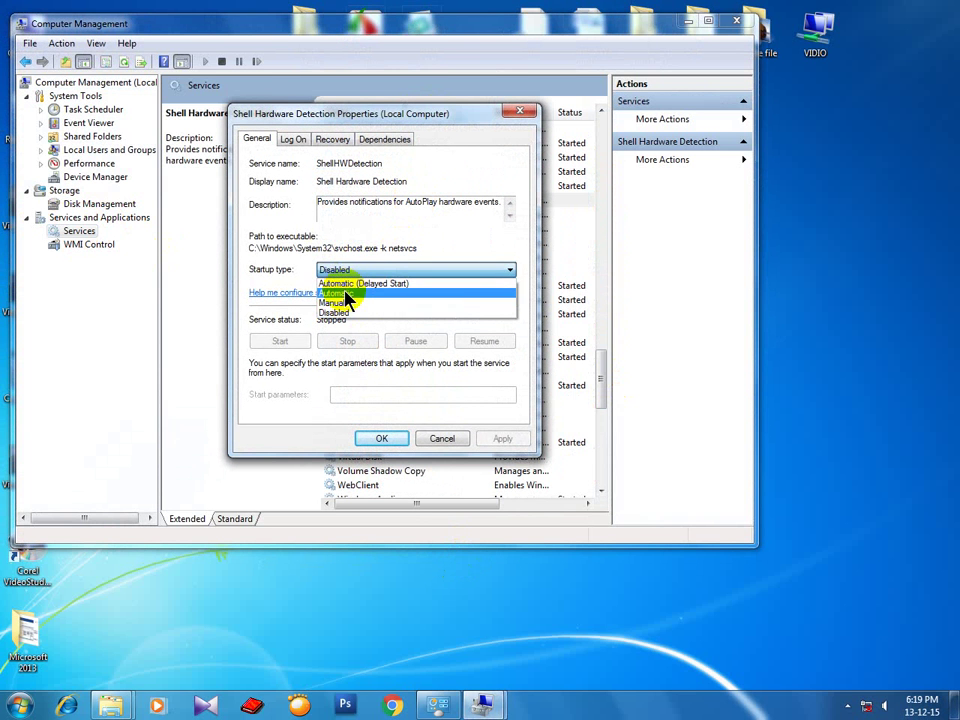
pyautogui.click(345, 293)
pyautogui.click(443, 269)
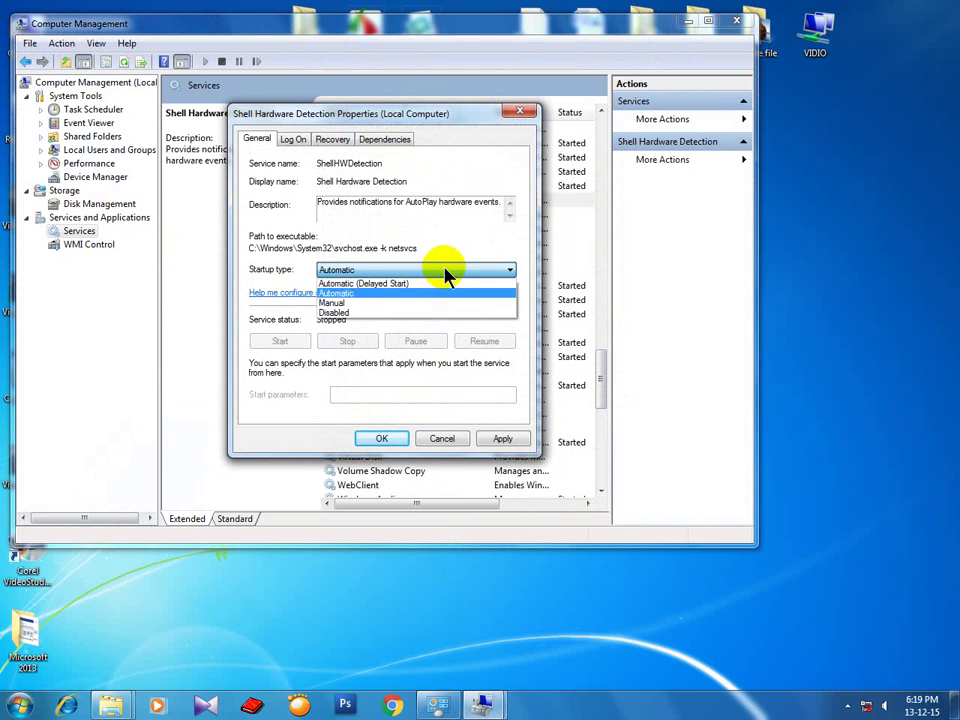
pyautogui.click(345, 313)
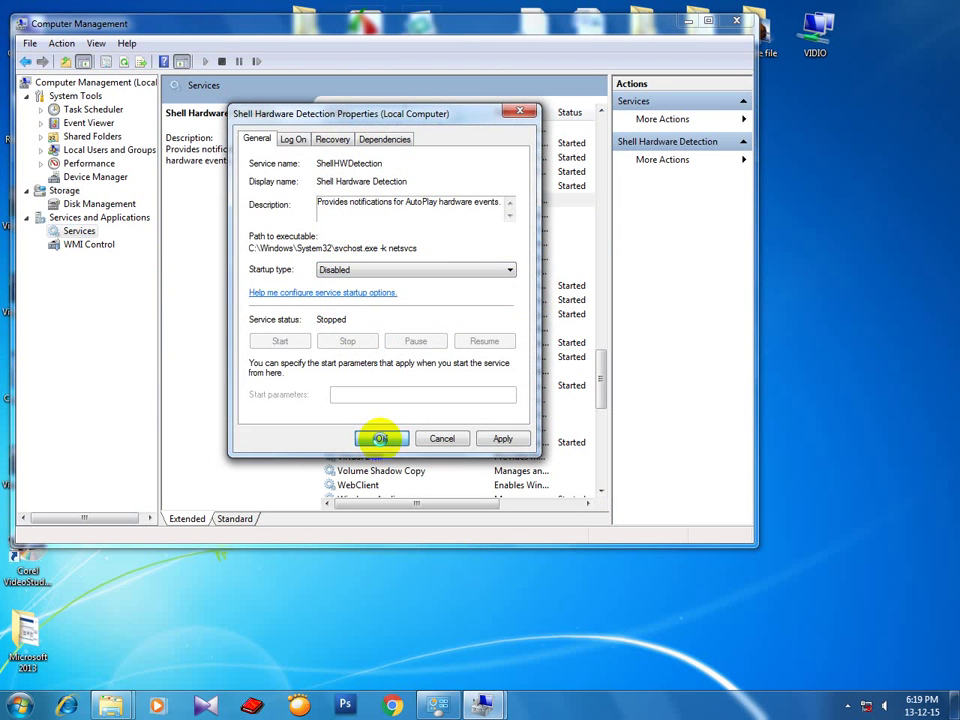
pyautogui.click(380, 438)
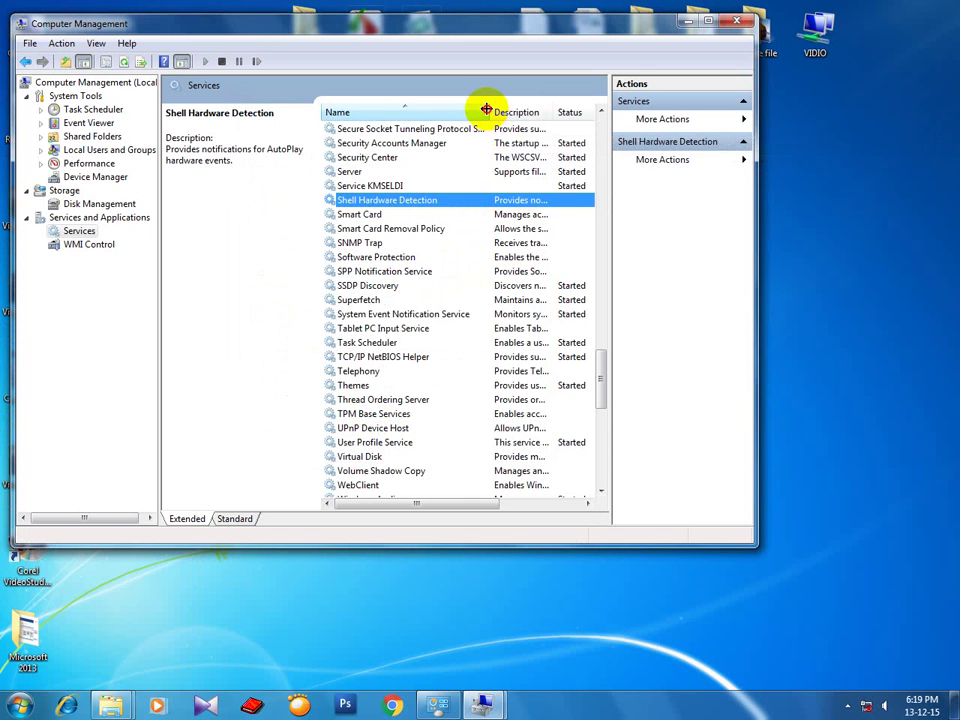
pyautogui.moveTo(486, 109); pyautogui.dragTo(510, 110)
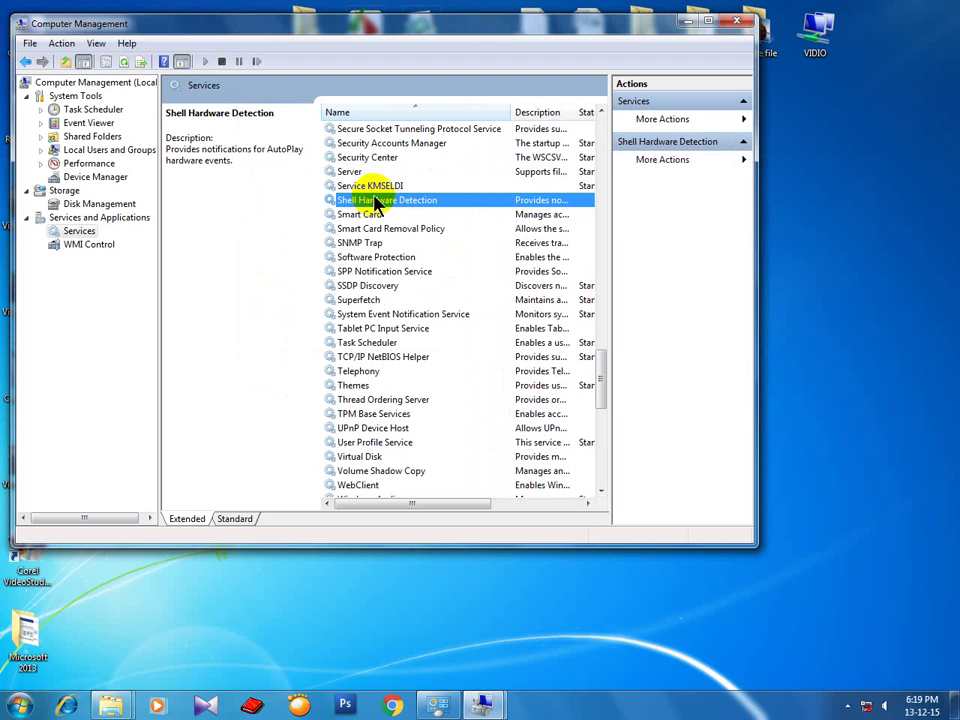
pyautogui.click(737, 21)
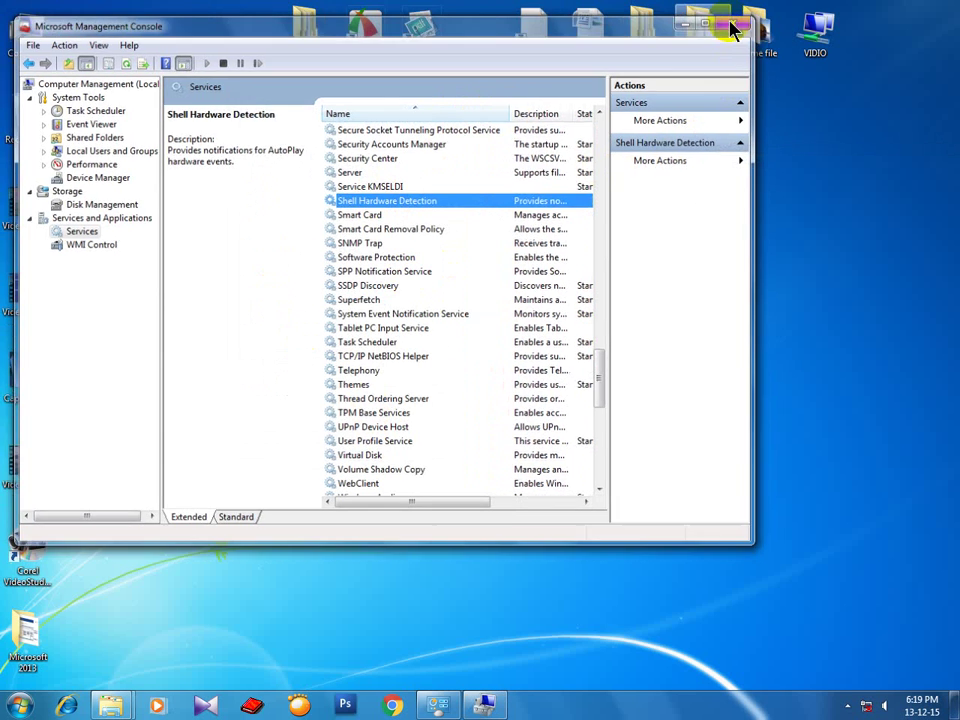
# Refresh the desktop four times, then open the Btec computer learning club folder.
pyautogui.rightClick(456, 217)
pyautogui.click(462, 256)
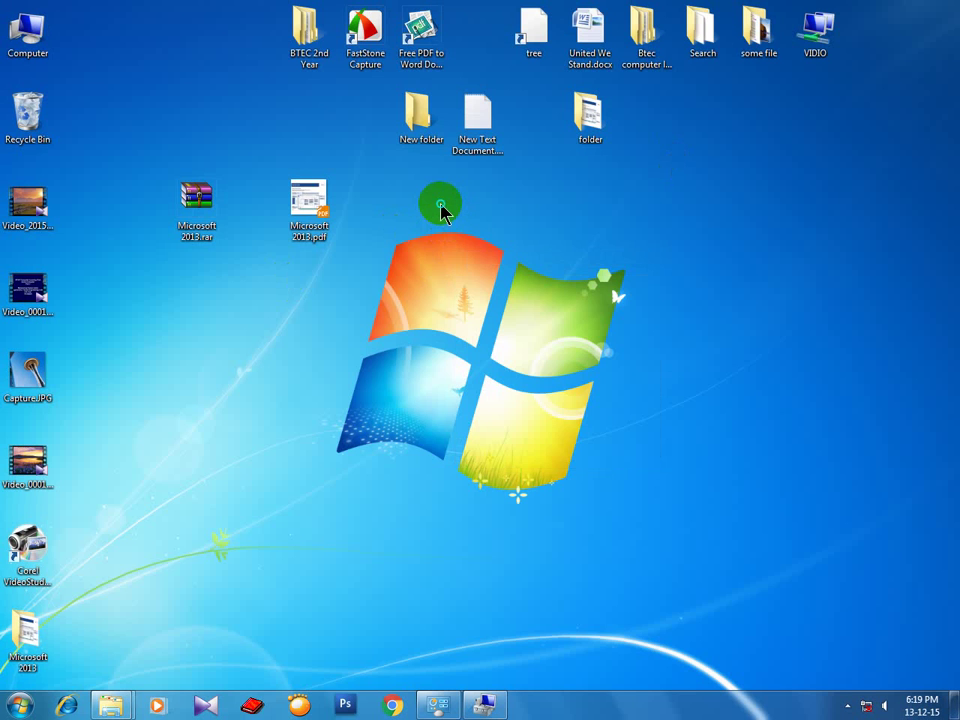
pyautogui.rightClick(441, 210)
pyautogui.click(465, 243)
pyautogui.rightClick(428, 220)
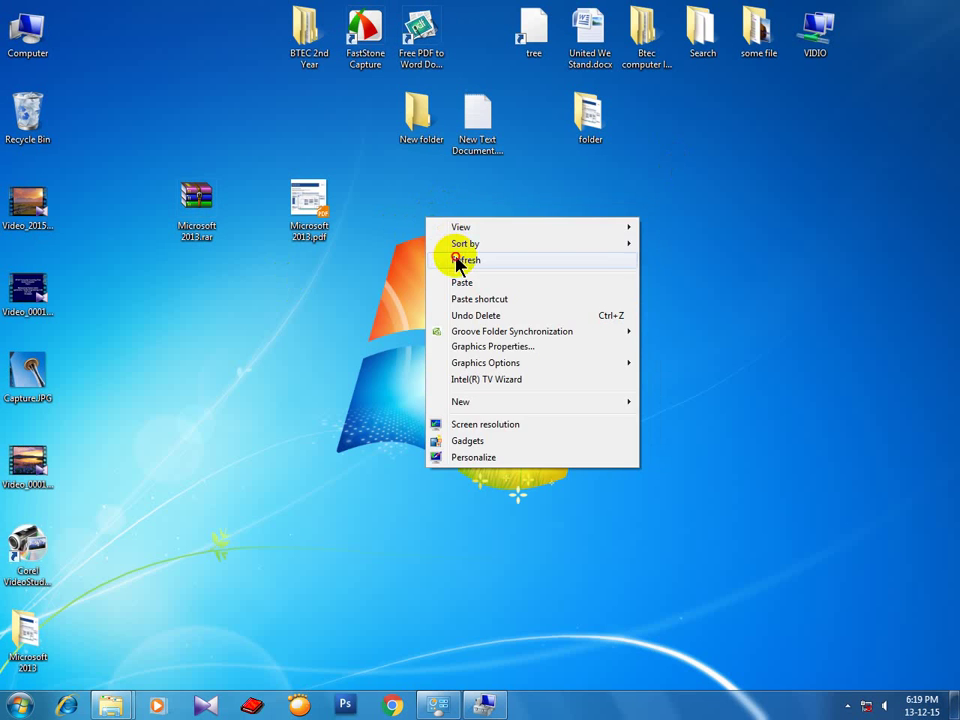
pyautogui.click(462, 260)
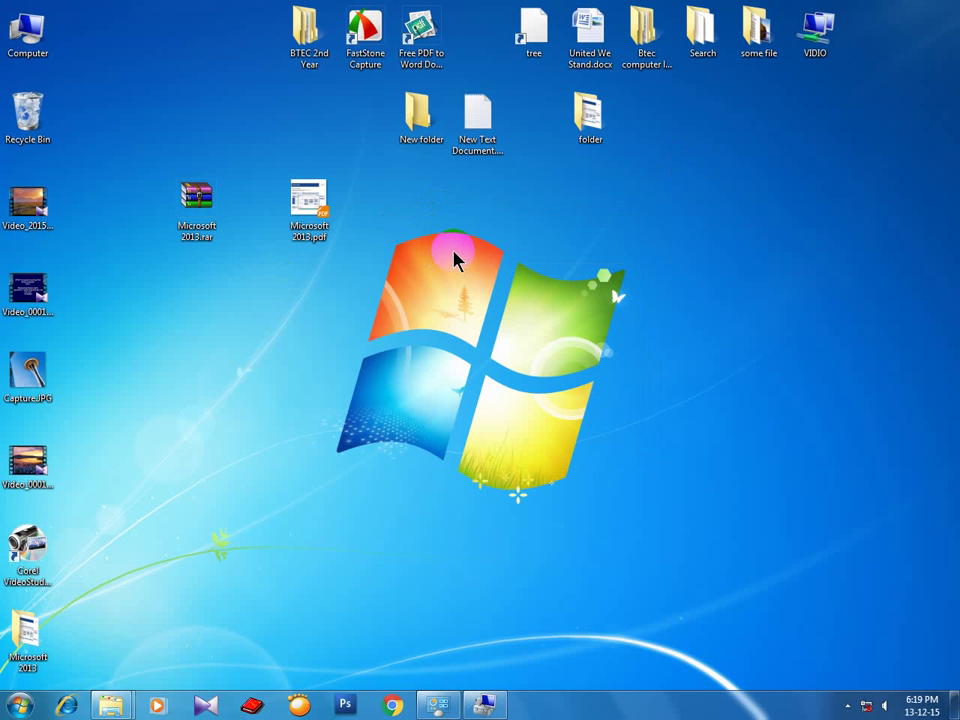
pyautogui.rightClick(436, 213)
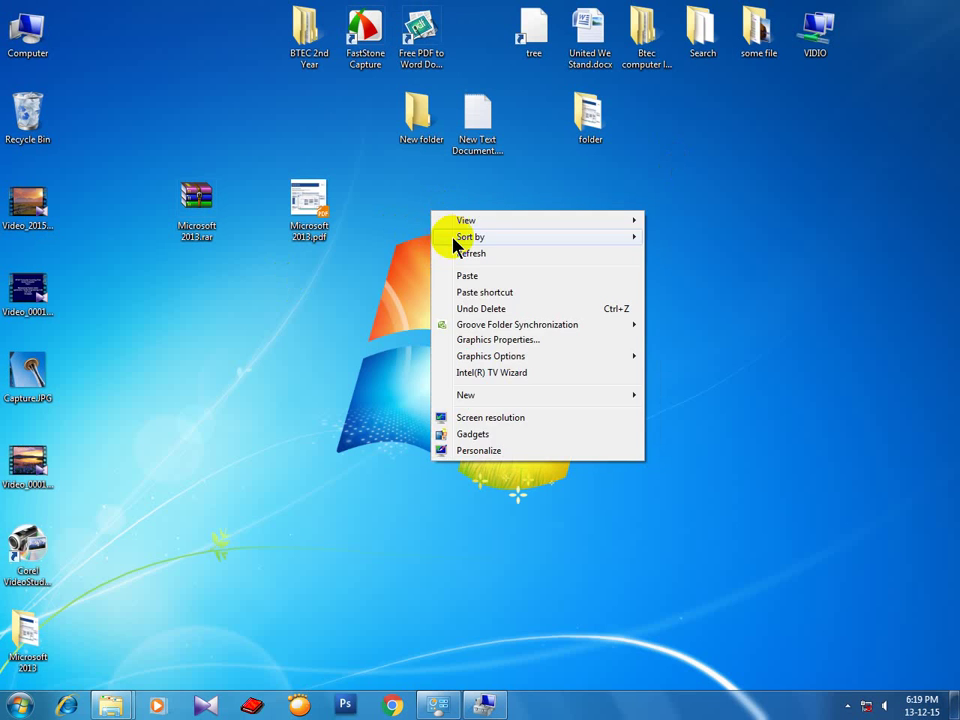
pyautogui.click(462, 256)
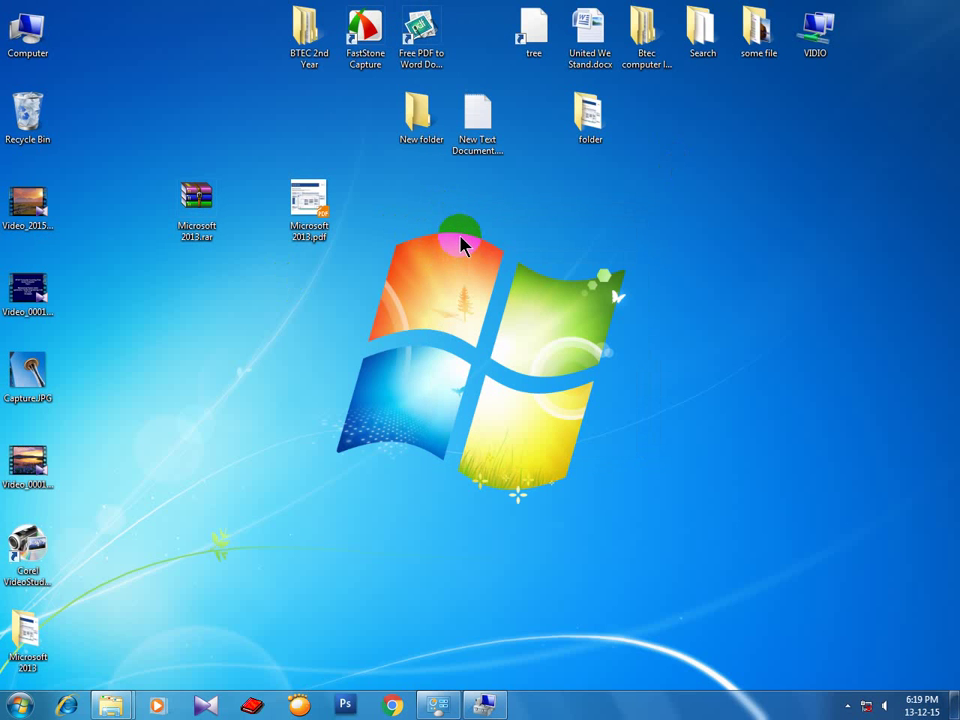
pyautogui.doubleClick(646, 62)
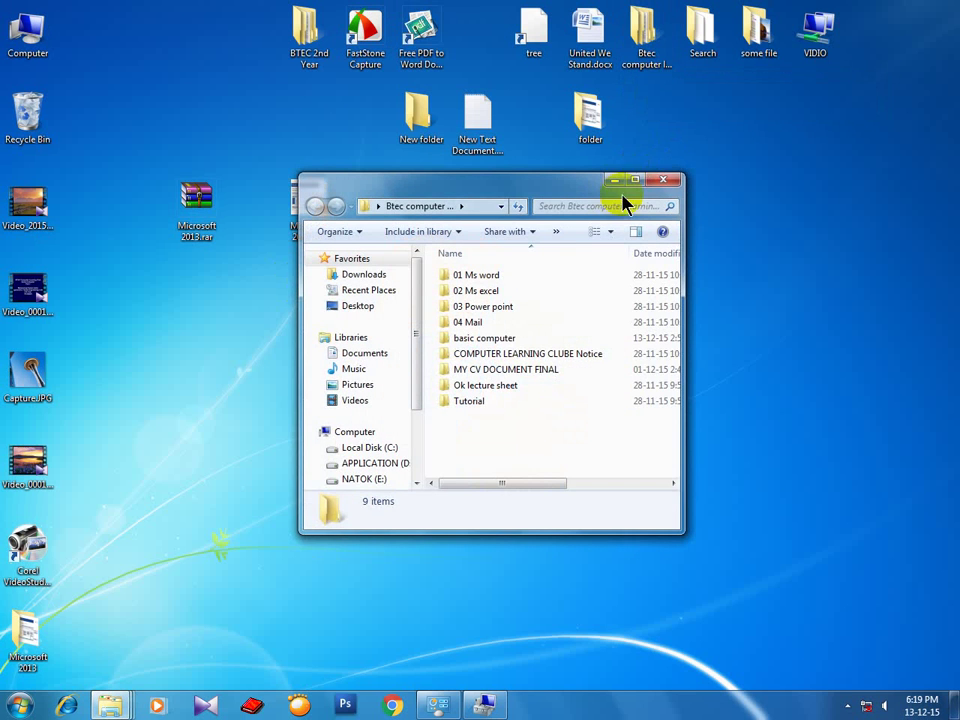
# Maximize the folder, go to basic computer > sourch > Operating system logo's, and open 01 windows-logos.jpg.
pyautogui.click(634, 180)
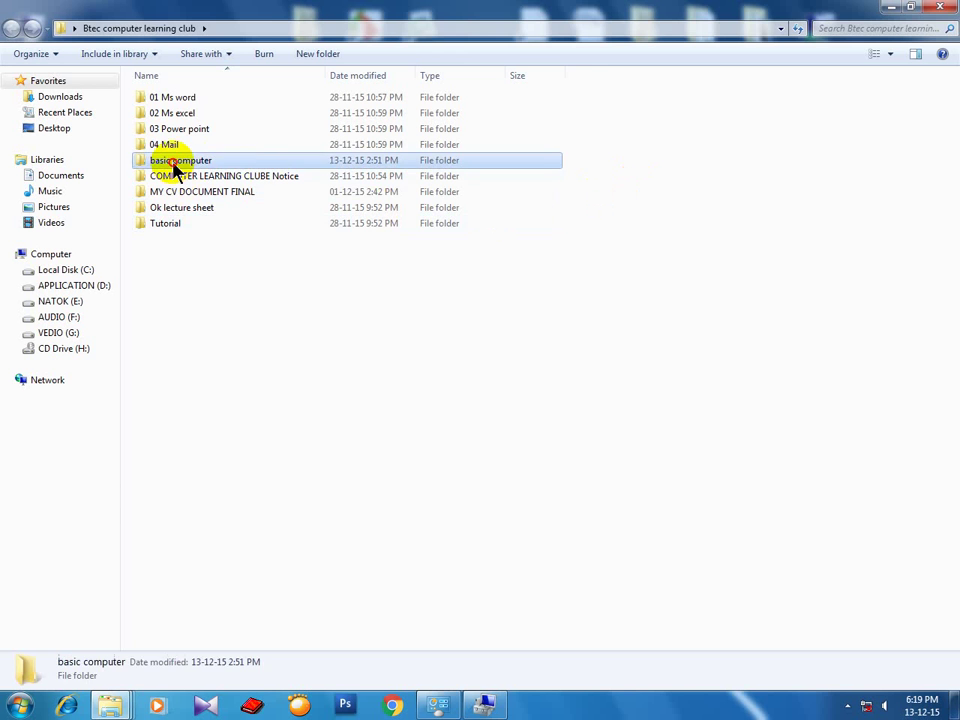
pyautogui.doubleClick(176, 162)
pyautogui.doubleClick(176, 99)
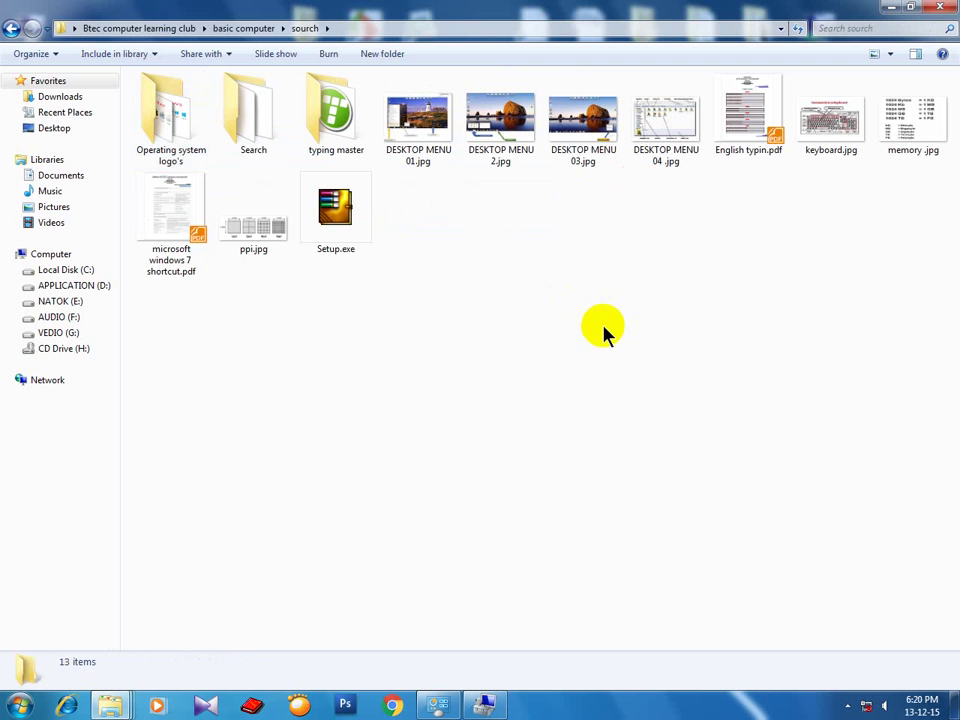
pyautogui.doubleClick(176, 146)
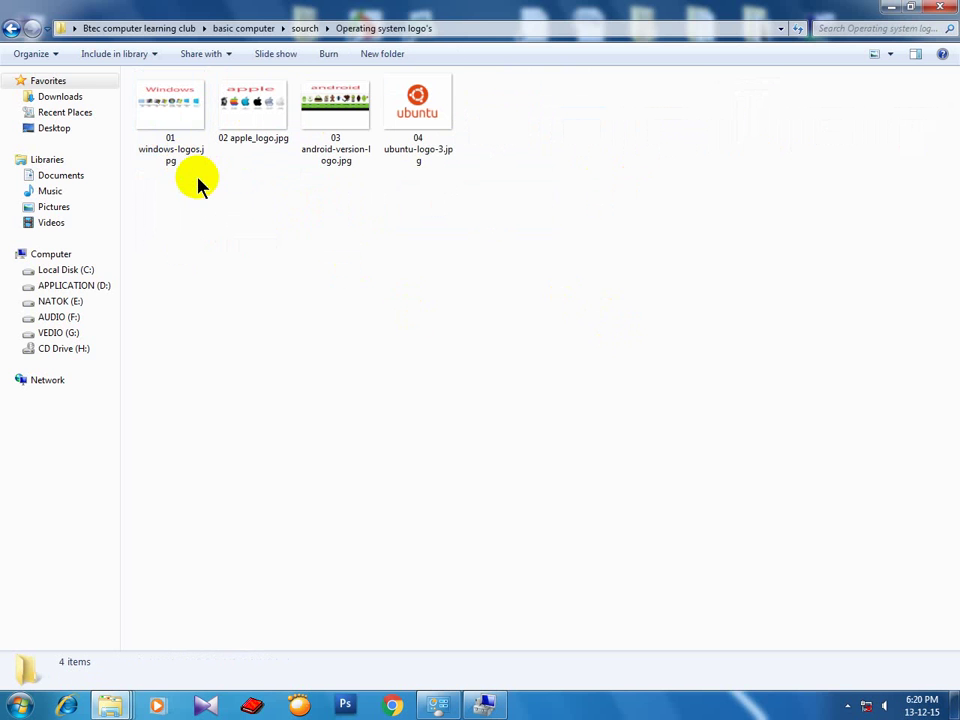
pyautogui.doubleClick(174, 140)
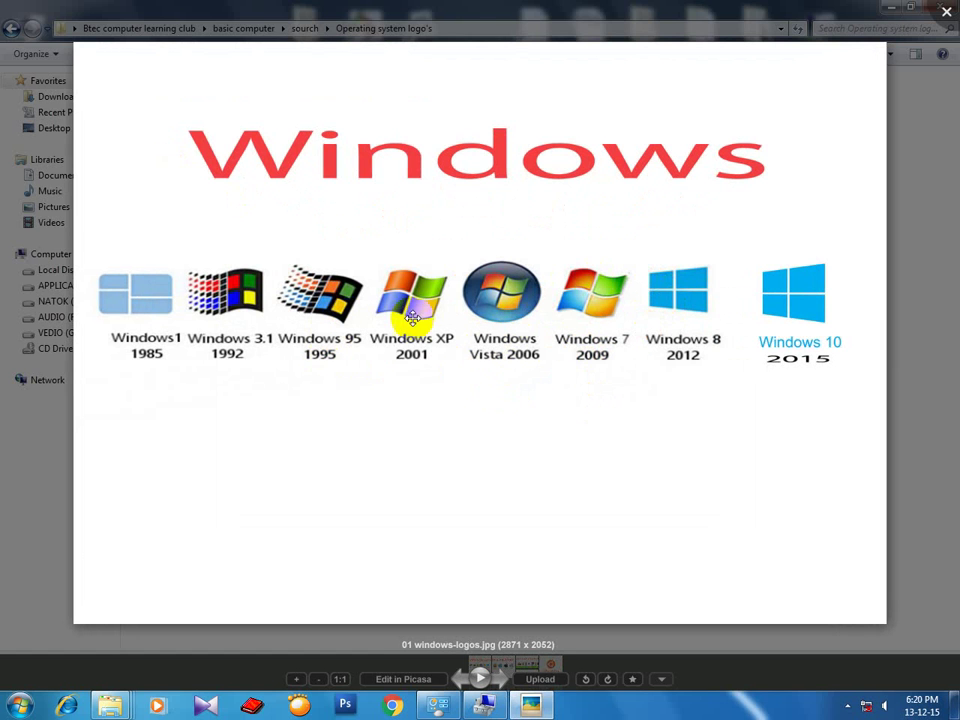
# Zoom in and out on the 1985–2015 Windows logos image in Picasa, then close the viewer.
pyautogui.click(930, 150)
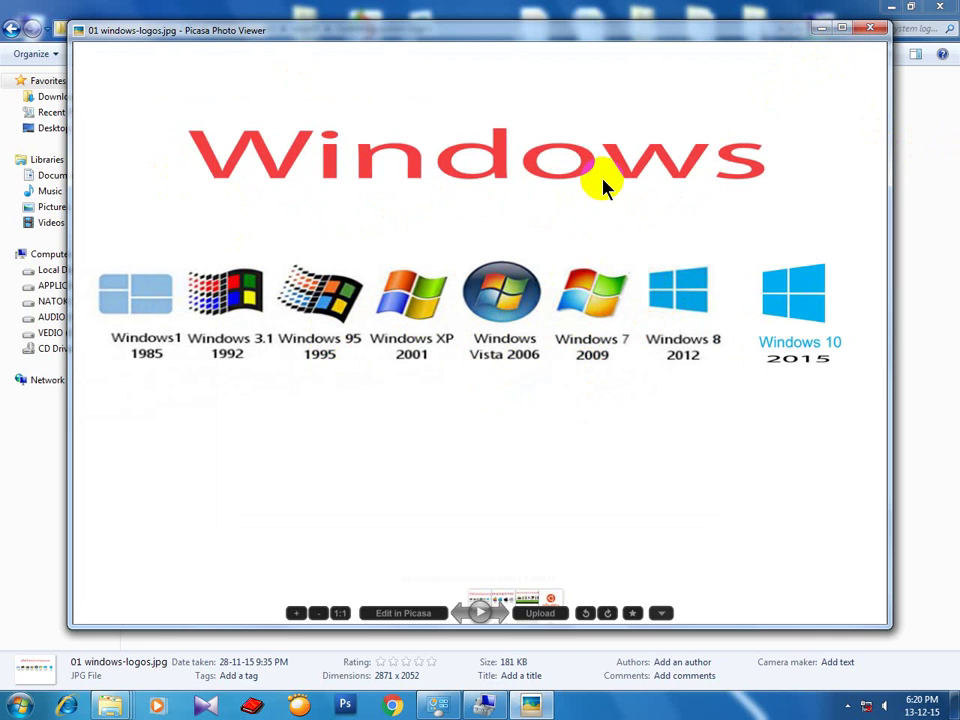
pyautogui.click(843, 38)
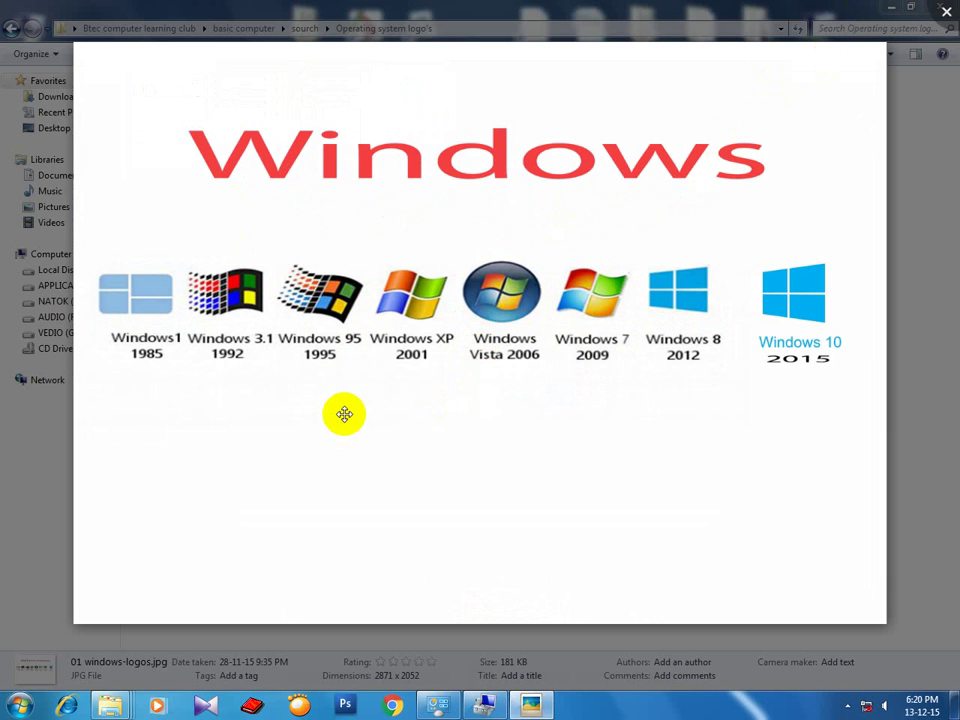
pyautogui.scroll(2, 371, 410)
pyautogui.scroll(-1, 476, 308)
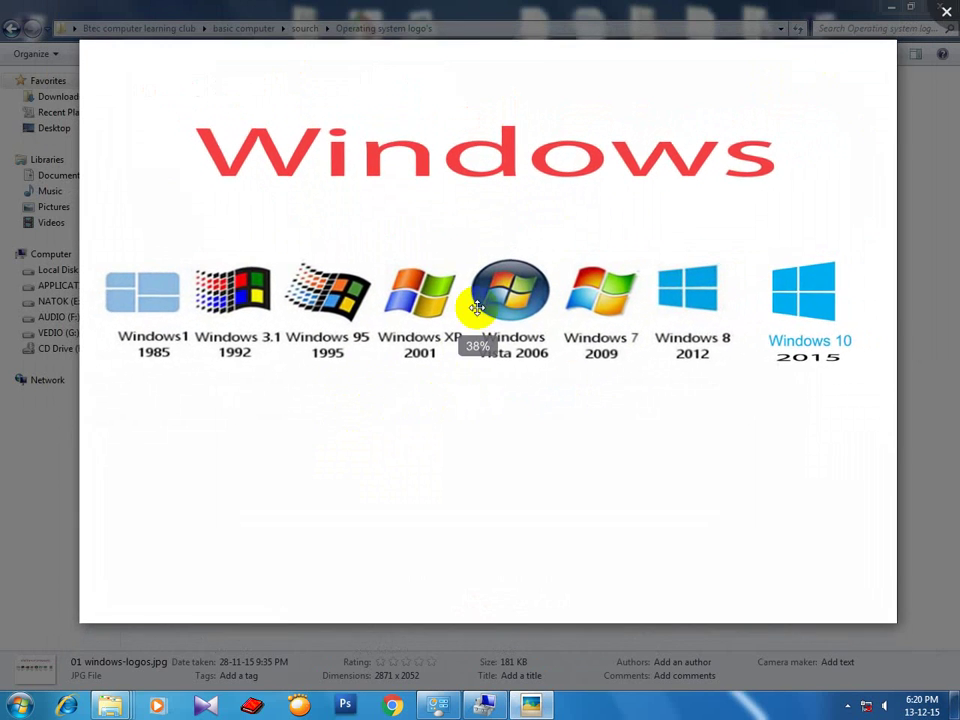
pyautogui.scroll(-1, 476, 308)
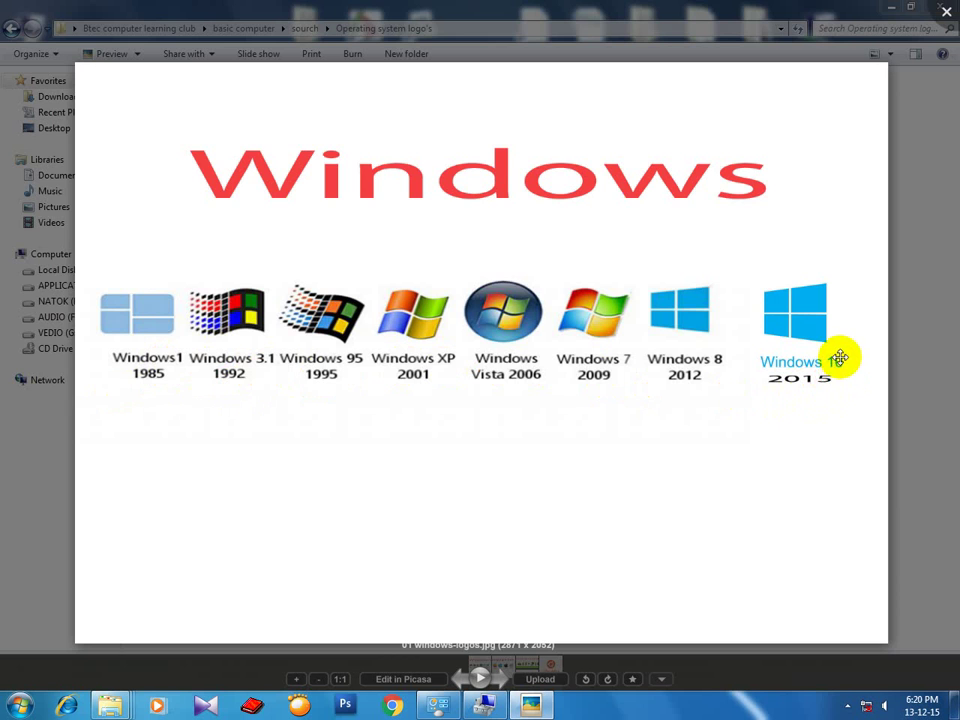
pyautogui.scroll(4, 820, 395)
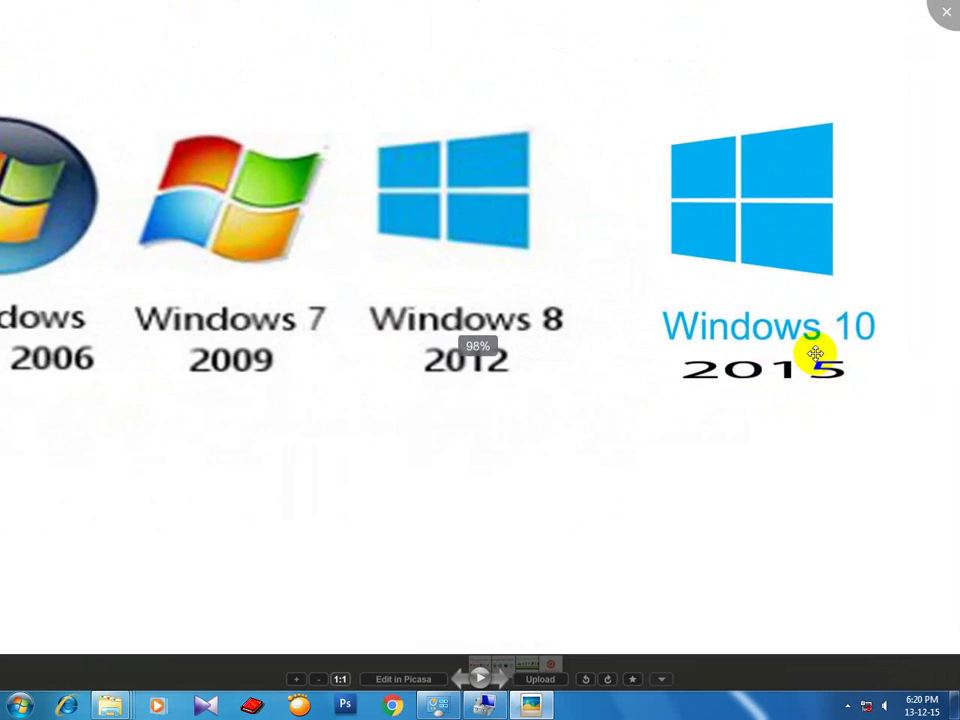
pyautogui.scroll(-5, 816, 353)
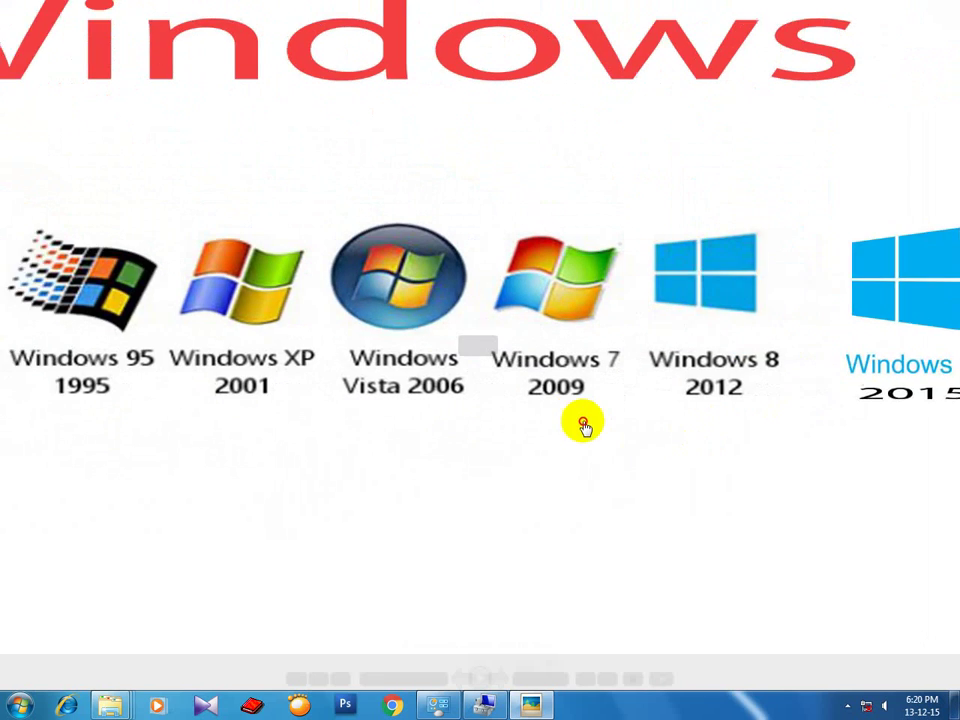
pyautogui.scroll(5, 583, 425)
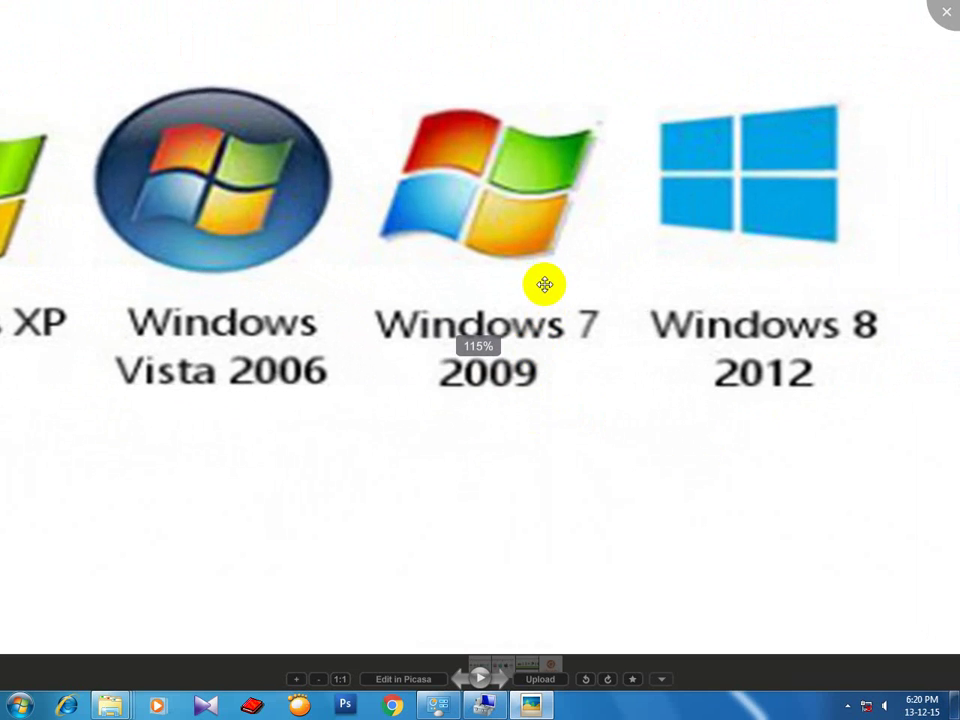
pyautogui.scroll(-5, 544, 285)
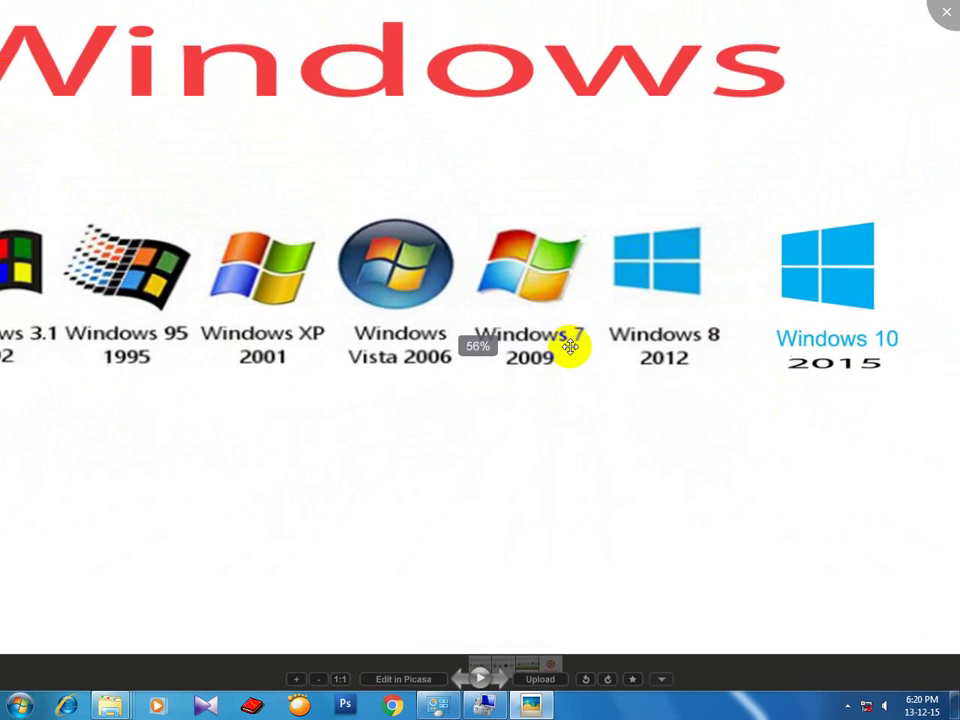
pyautogui.scroll(-5, 570, 346)
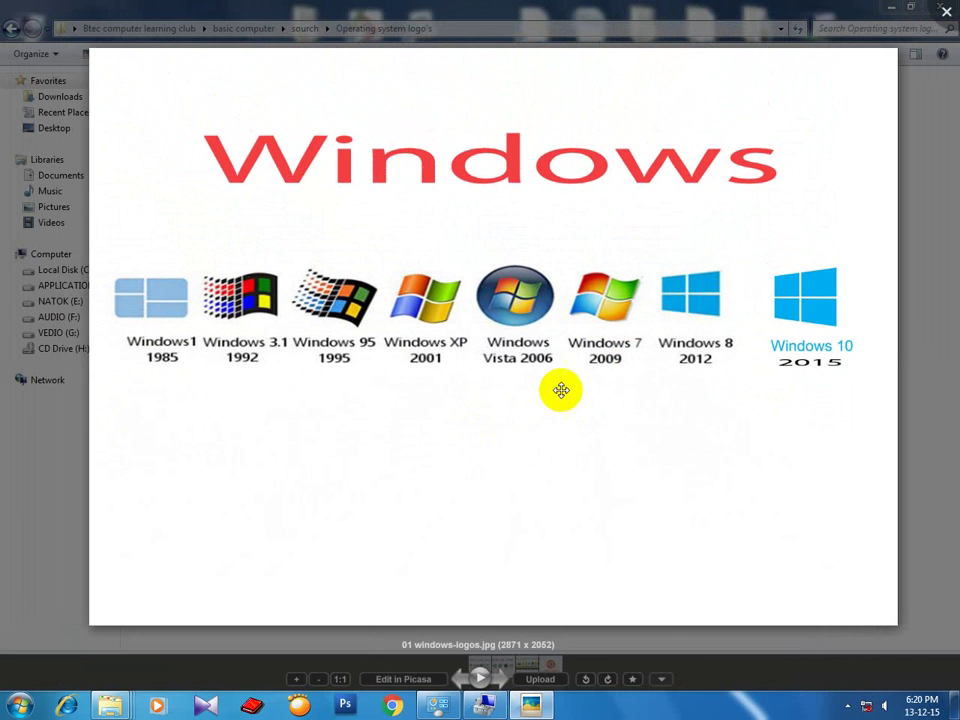
pyautogui.scroll(2, 615, 362)
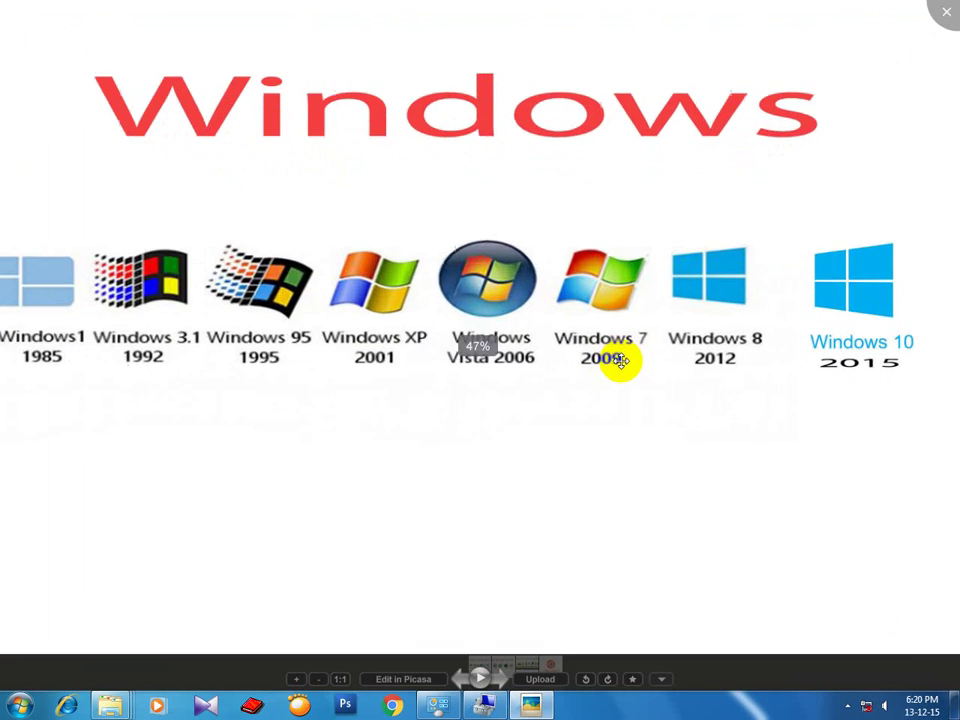
pyautogui.scroll(-2, 612, 360)
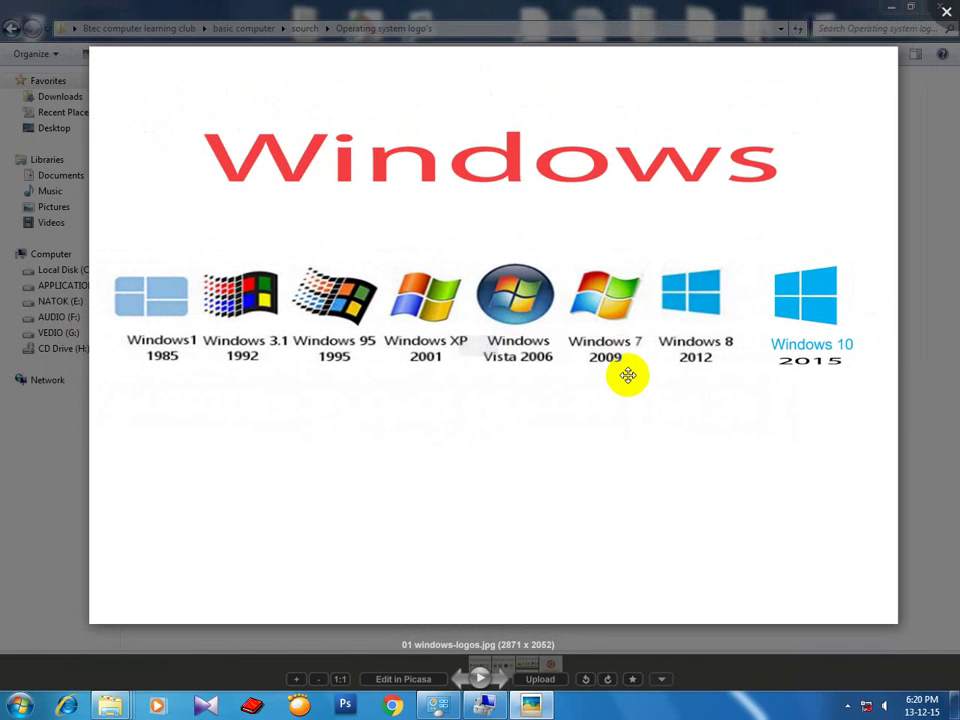
pyautogui.scroll(2, 627, 373)
pyautogui.scroll(-2, 621, 349)
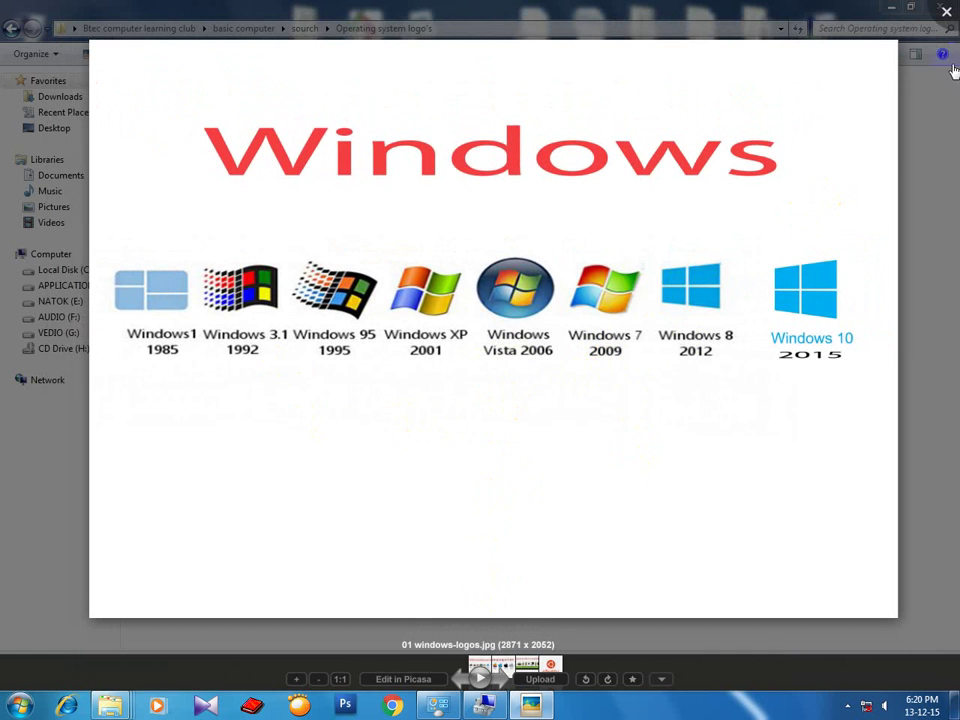
pyautogui.click(946, 12)
# Open 02 apple_logo.jpg in Picasa, then advance to 03 android-version-logo.jpg.
pyautogui.click(378, 328)
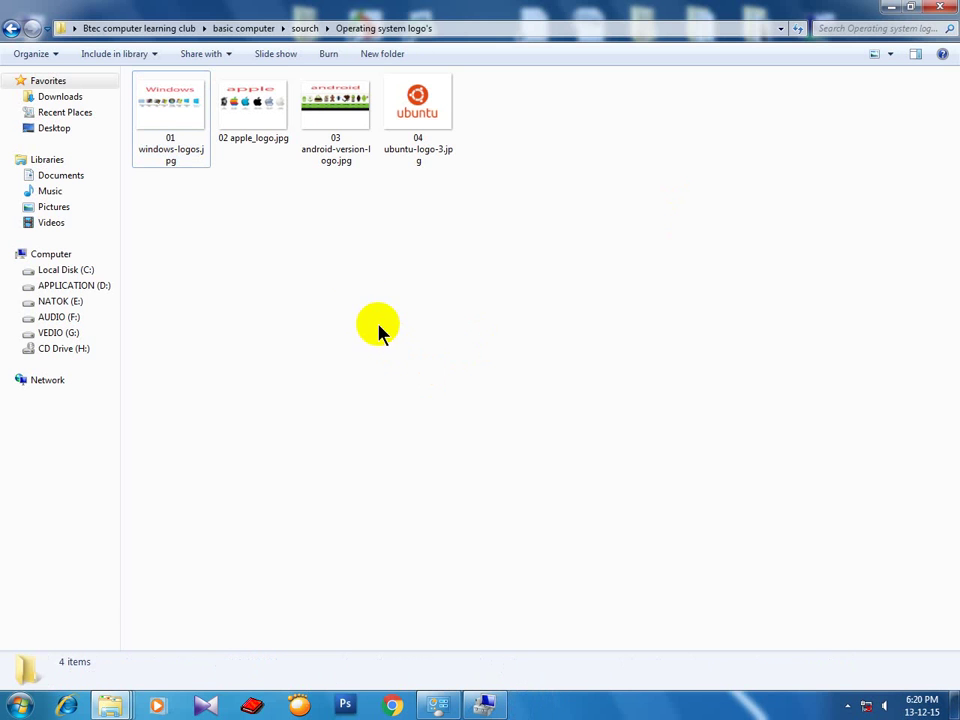
pyautogui.doubleClick(253, 136)
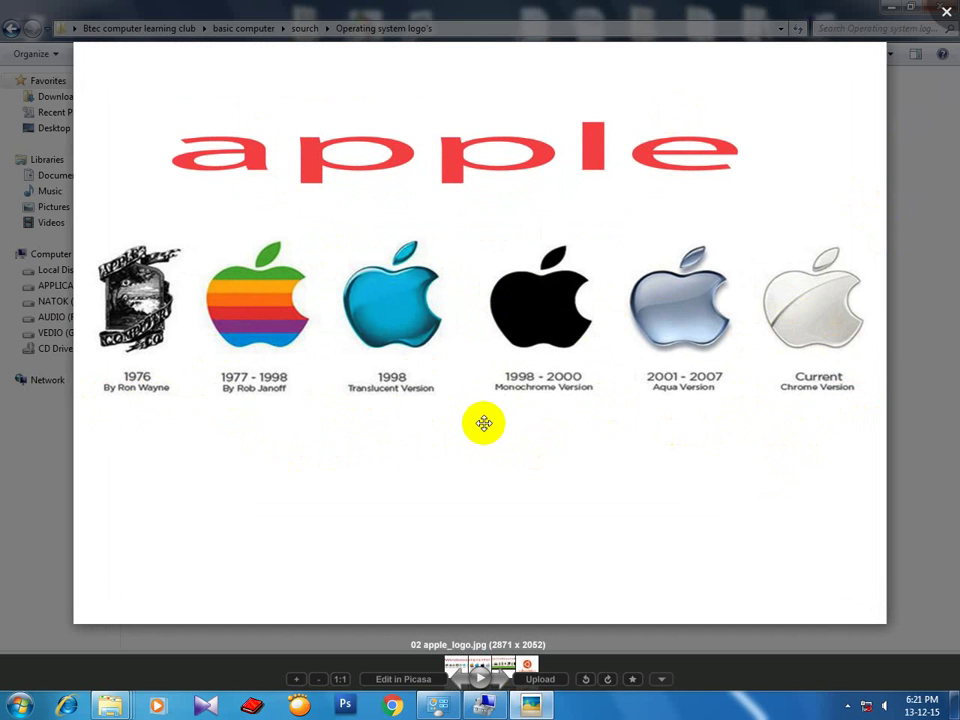
pyautogui.scroll(-1, 467, 422)
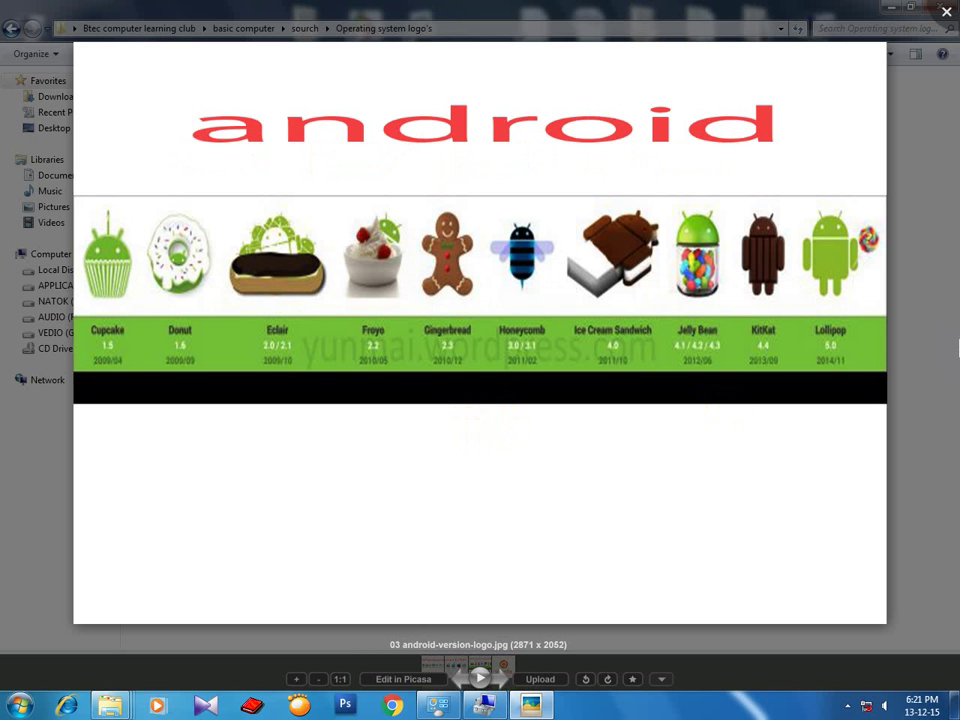
pyautogui.doubleClick(930, 347)
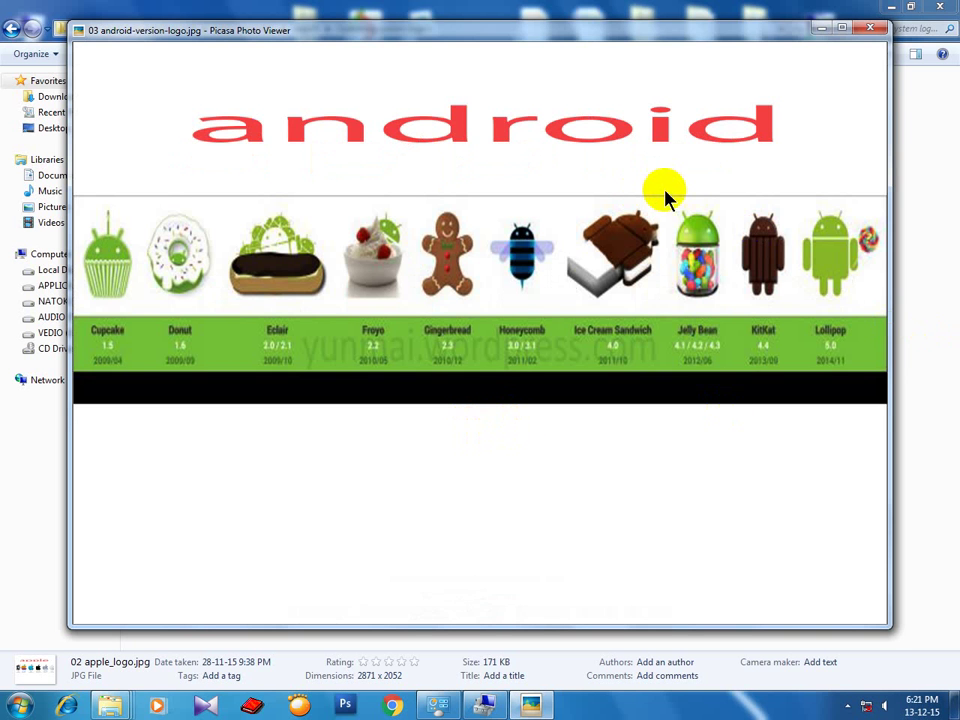
pyautogui.scroll(2, 592, 297)
pyautogui.scroll(-2, 591, 294)
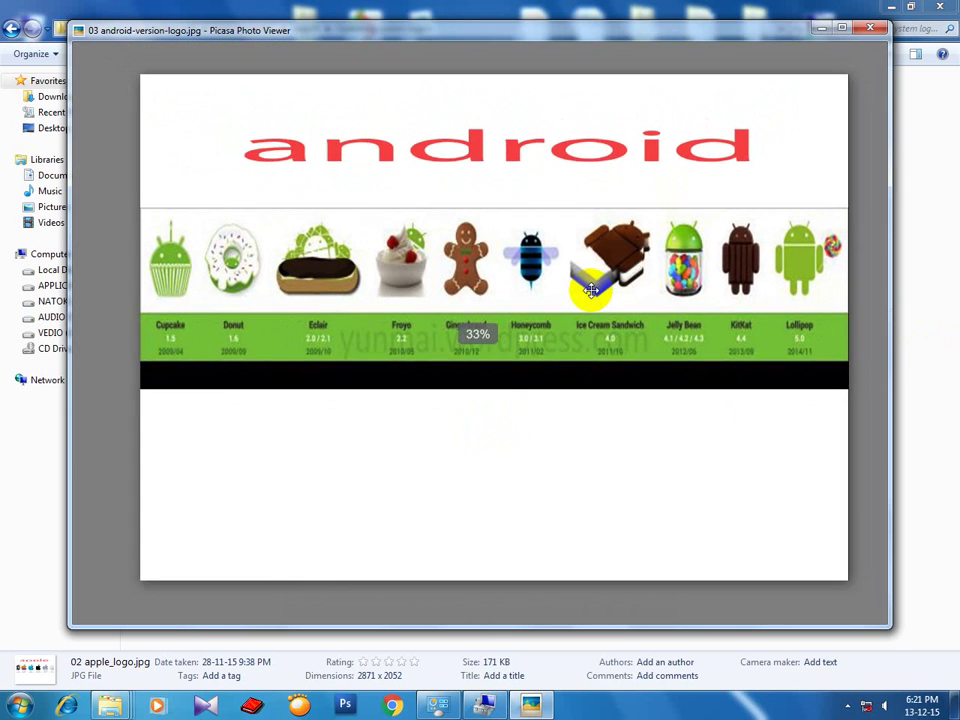
pyautogui.scroll(1, 591, 294)
pyautogui.scroll(1, 591, 291)
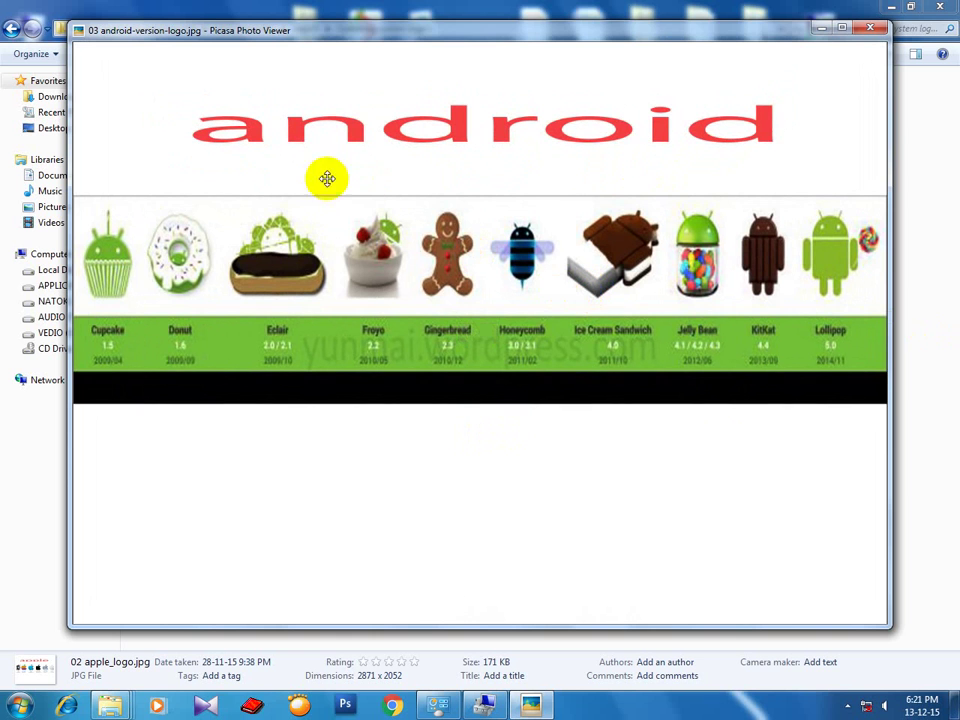
pyautogui.click(99, 370)
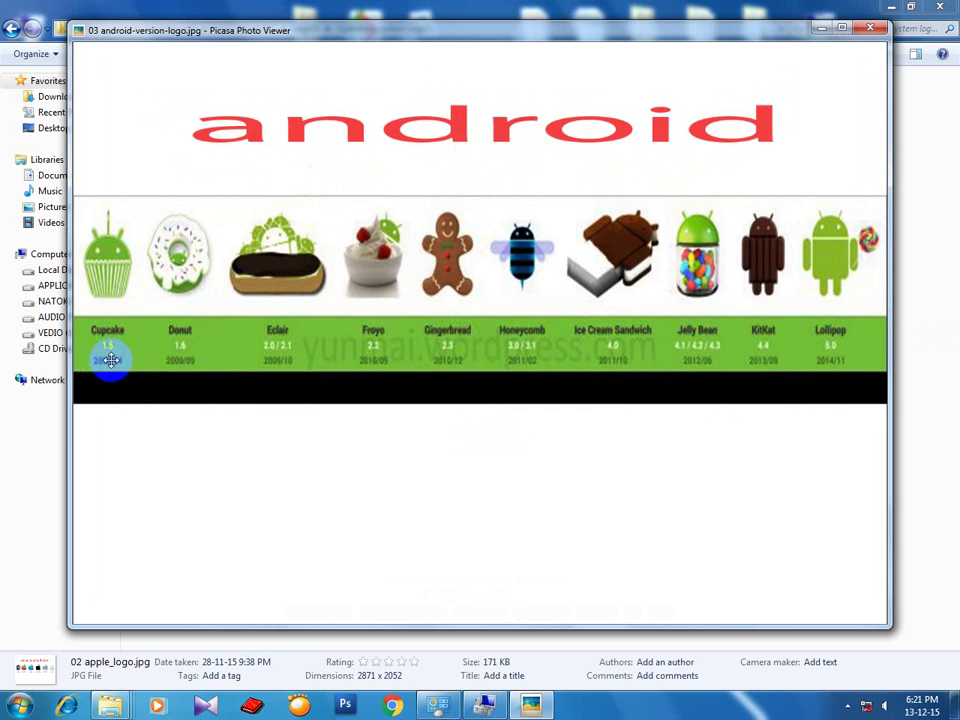
pyautogui.click(161, 377)
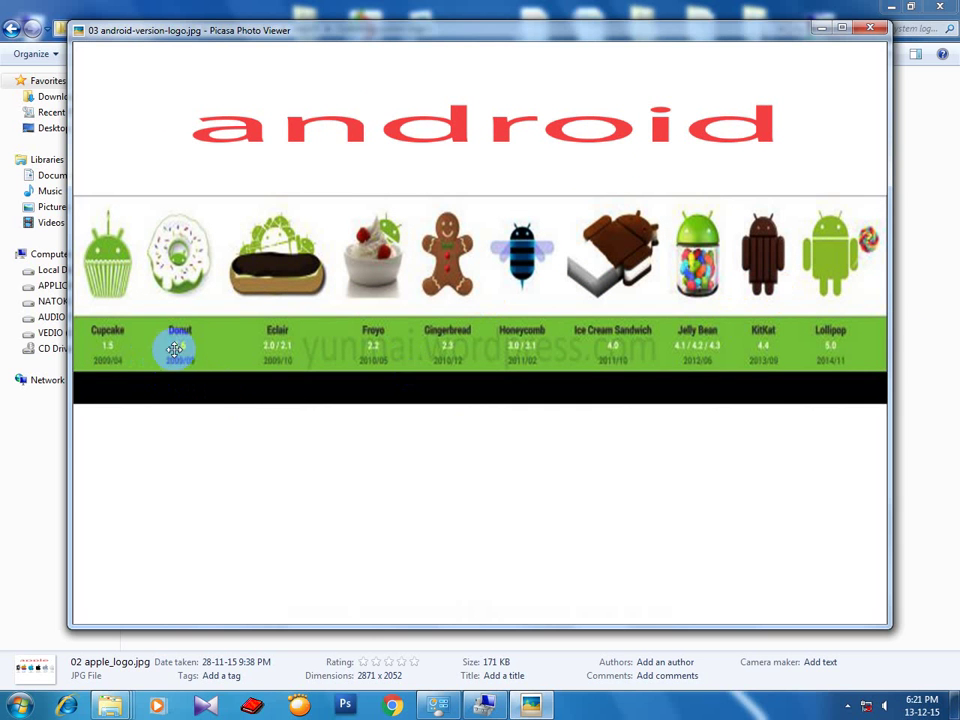
pyautogui.click(216, 356)
pyautogui.click(576, 363)
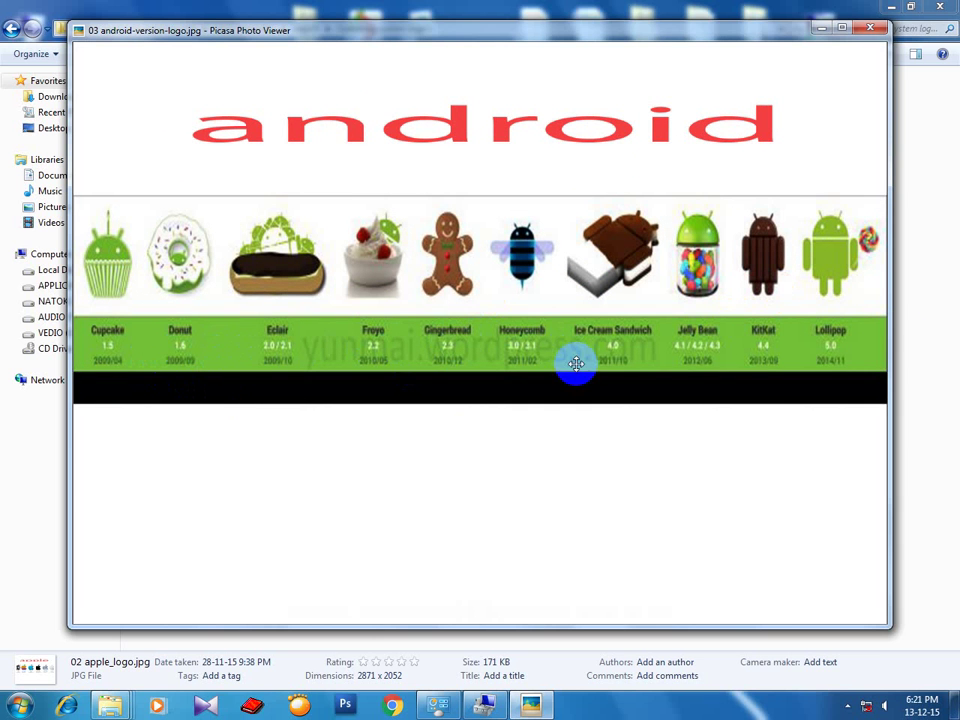
pyautogui.moveTo(563, 366); pyautogui.dragTo(587, 354)
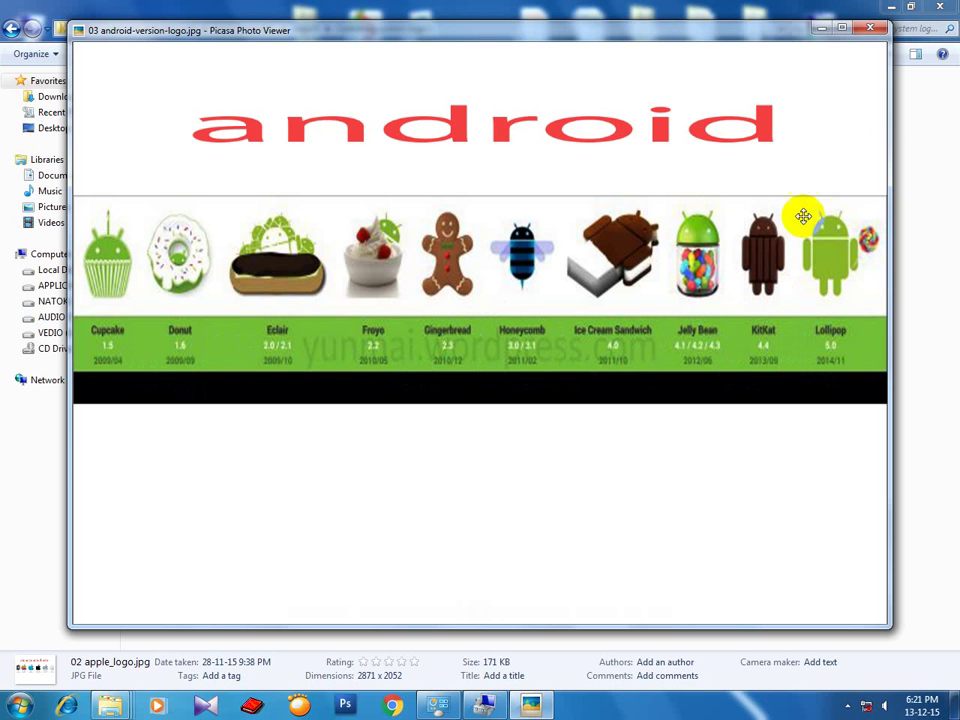
pyautogui.click(845, 35)
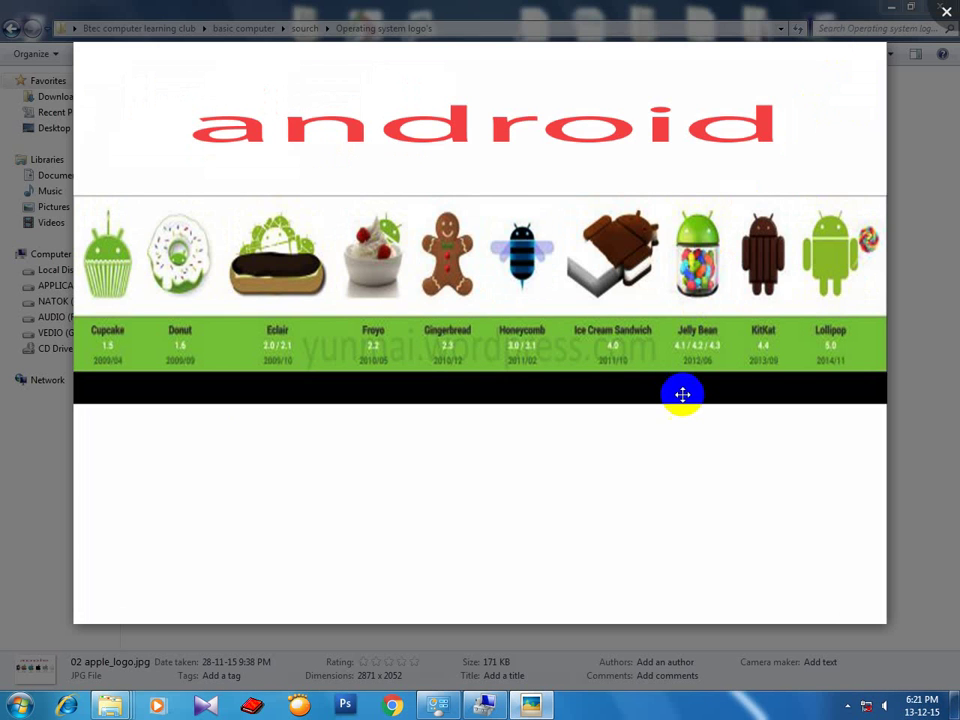
pyautogui.scroll(-4, 685, 394)
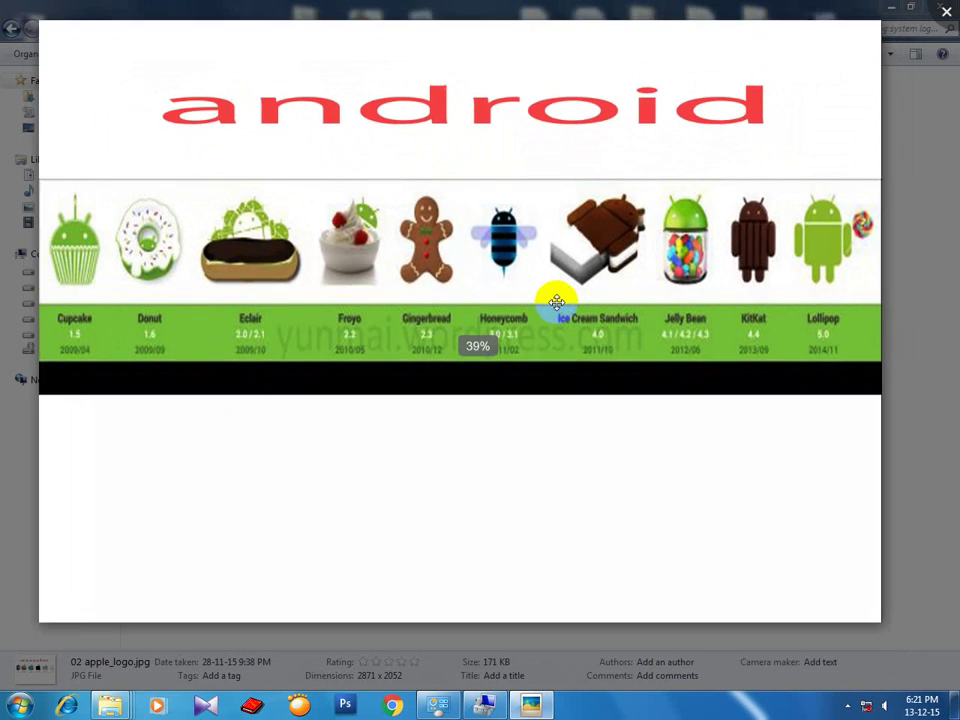
pyautogui.scroll(3, 577, 343)
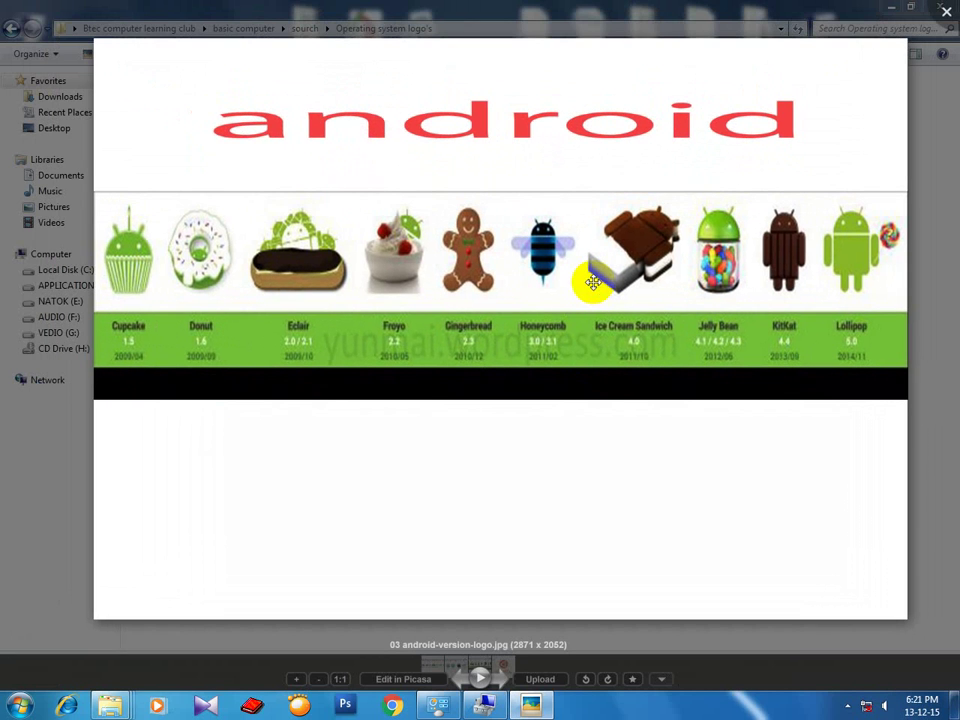
pyautogui.click(601, 357)
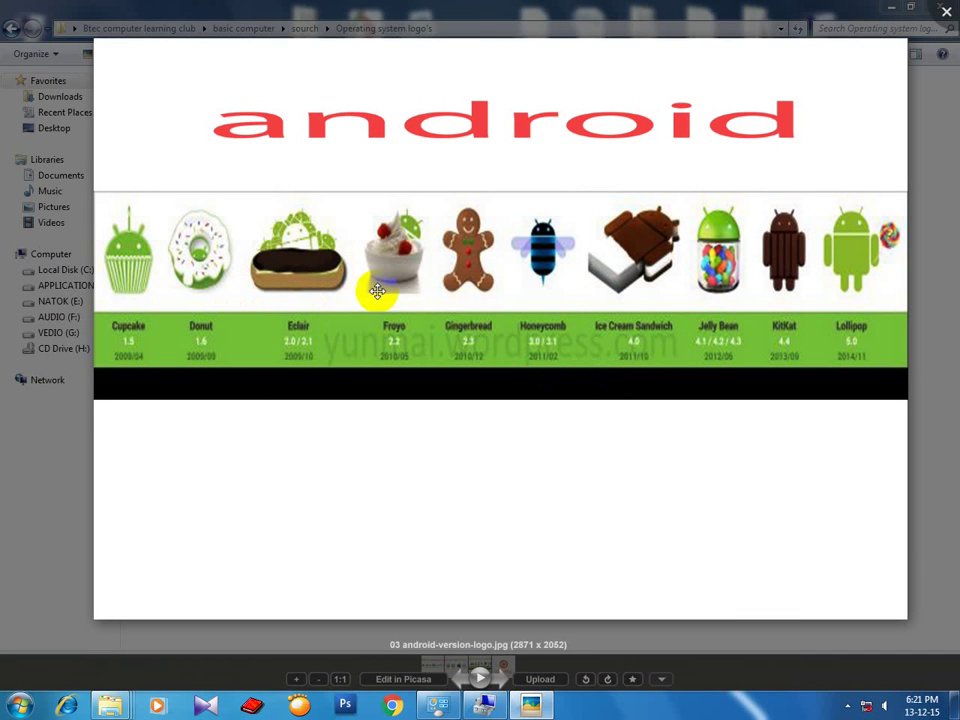
pyautogui.moveTo(729, 343)
pyautogui.mouseDown()
pyautogui.moveTo(673, 363)
pyautogui.moveTo(683, 390)
pyautogui.moveTo(666, 388)
pyautogui.mouseUp()
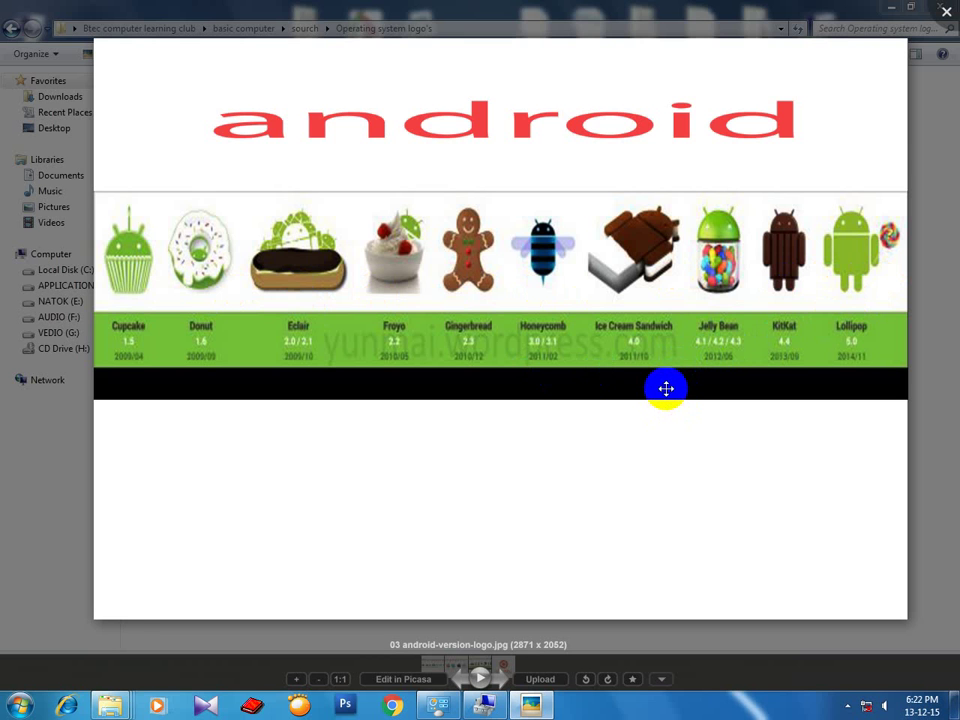
pyautogui.scroll(-1, 666, 388)
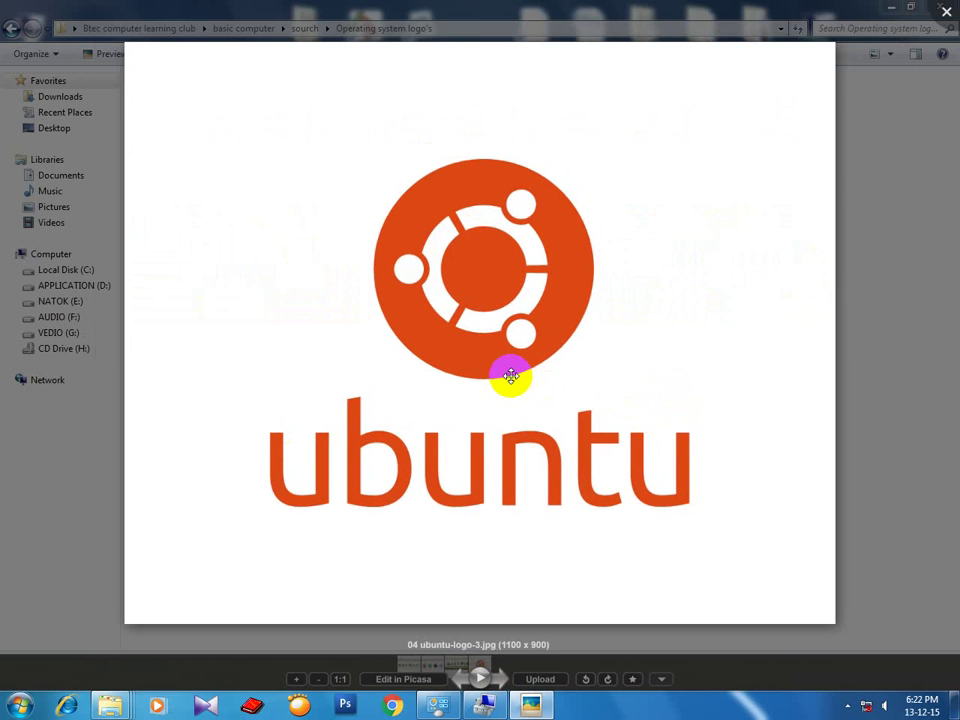
# Zoom in and out on the Ubuntu logo, switch the viewer to a smaller moved window, then close it.
pyautogui.scroll(3, 511, 375)
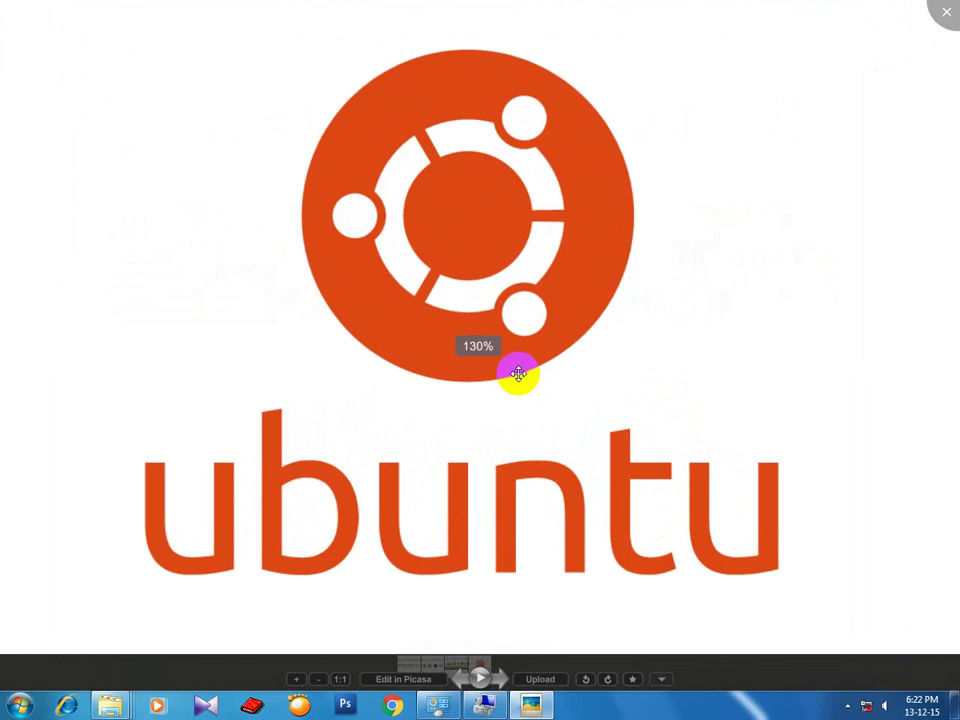
pyautogui.scroll(-3, 518, 374)
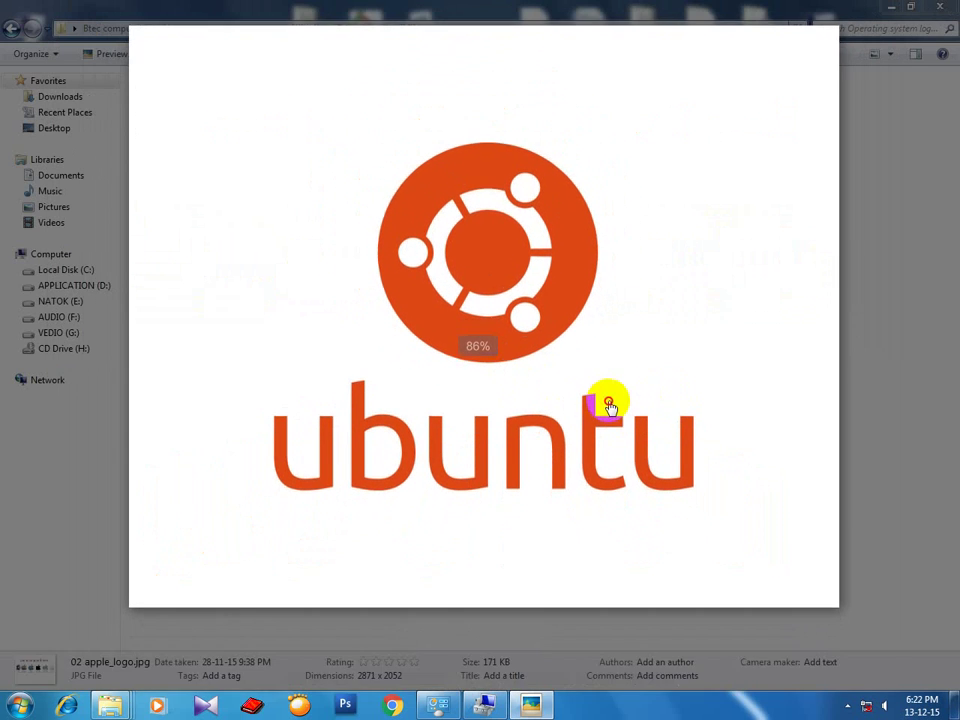
pyautogui.doubleClick(776, 321)
pyautogui.moveTo(574, 39)
pyautogui.mouseDown()
pyautogui.moveTo(572, 55)
pyautogui.moveTo(568, 31)
pyautogui.mouseUp()
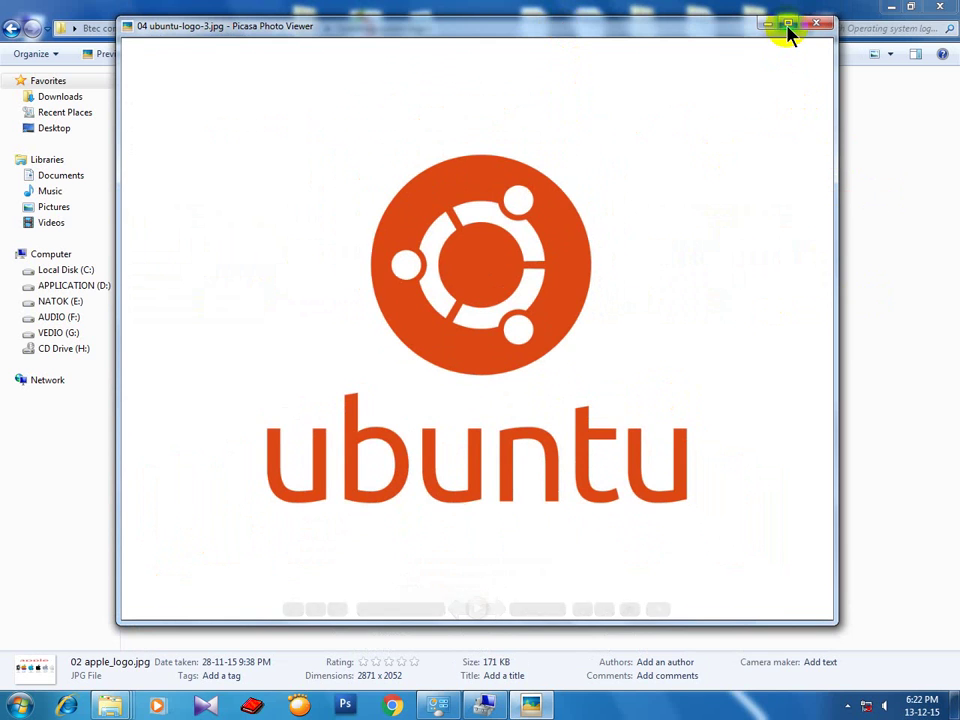
pyautogui.moveTo(681, 28); pyautogui.dragTo(649, 67)
pyautogui.click(789, 66)
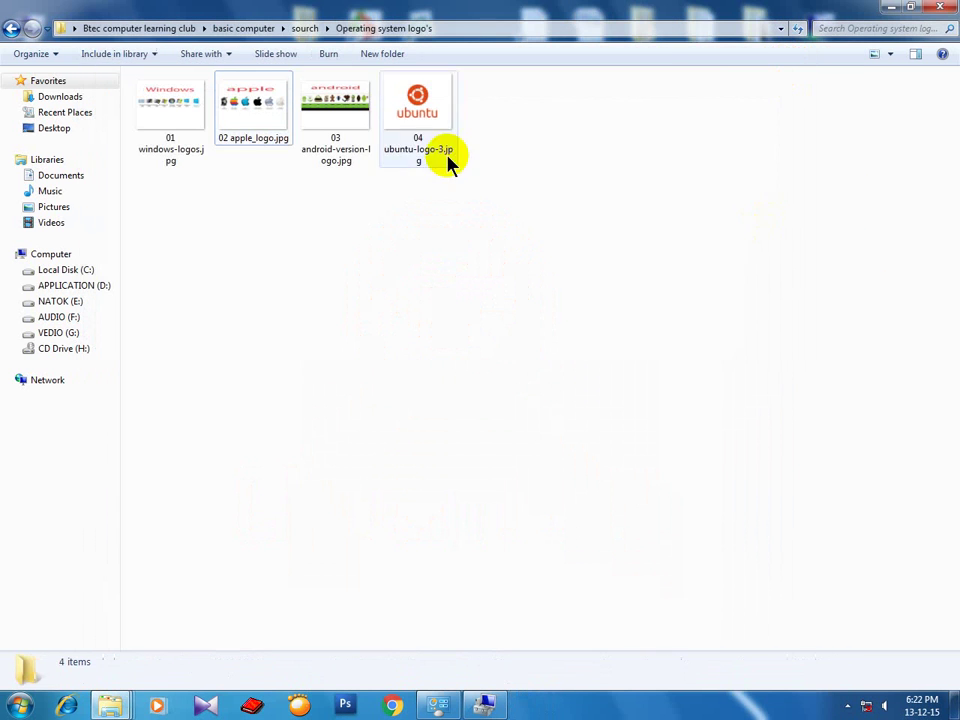
# Return to the sourch folder, refresh its listing, and open memory.jpg in Picasa Photo Viewer.
pyautogui.click(12, 30)
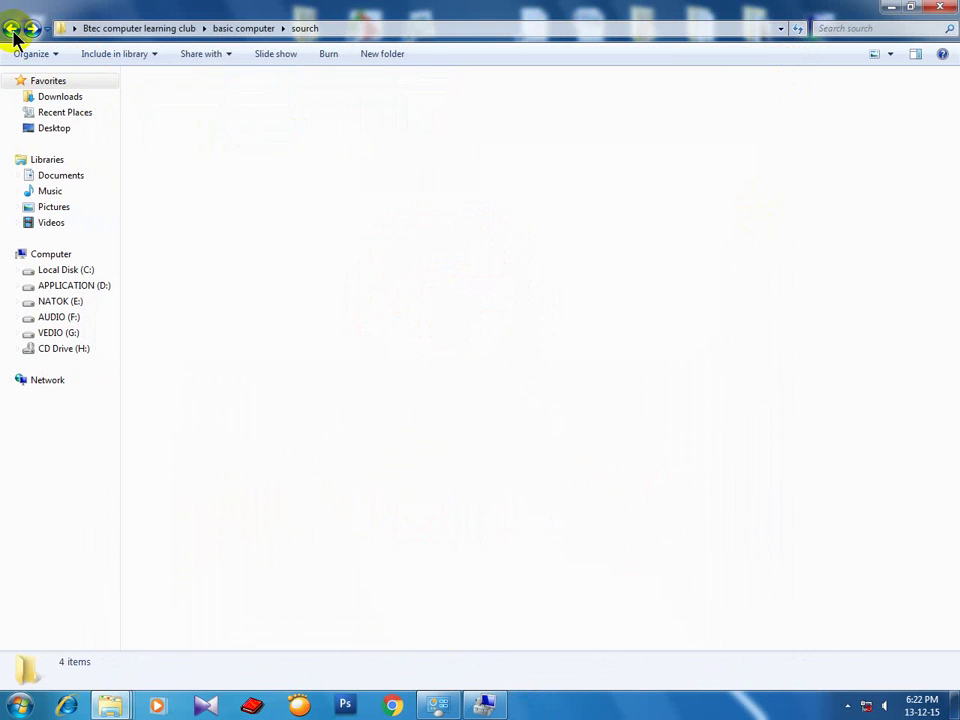
pyautogui.click(475, 390)
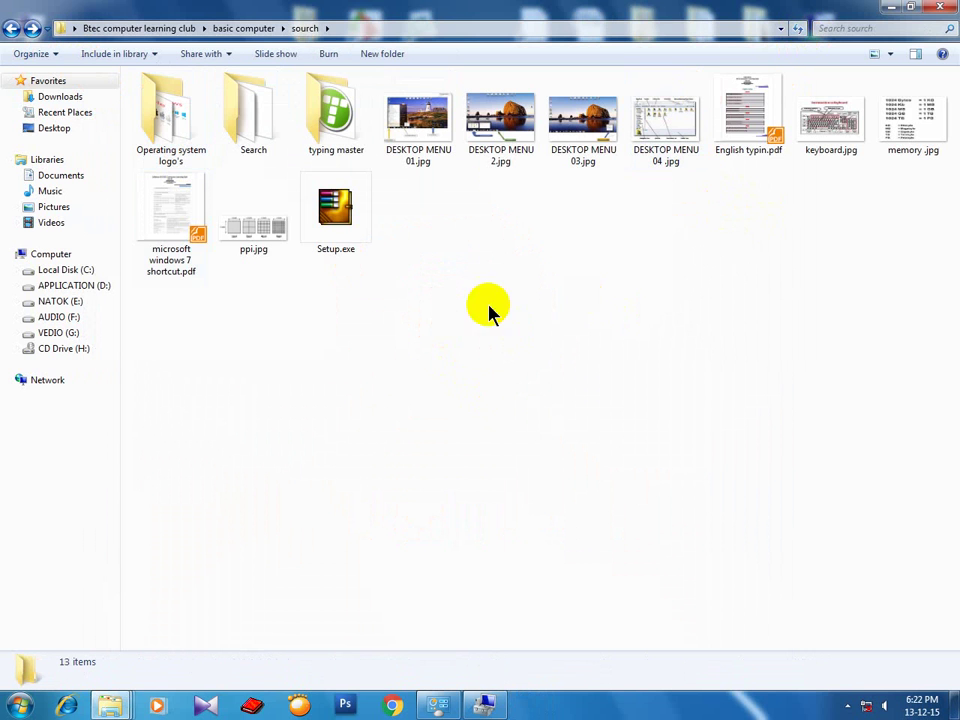
pyautogui.rightClick(504, 253)
pyautogui.click(525, 311)
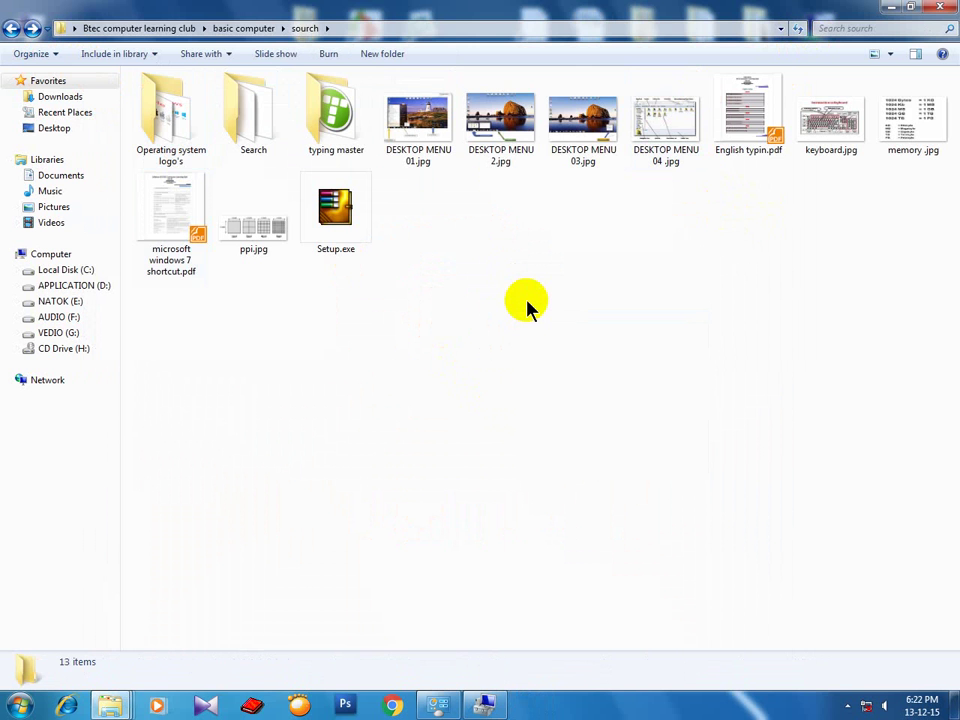
pyautogui.click(917, 119)
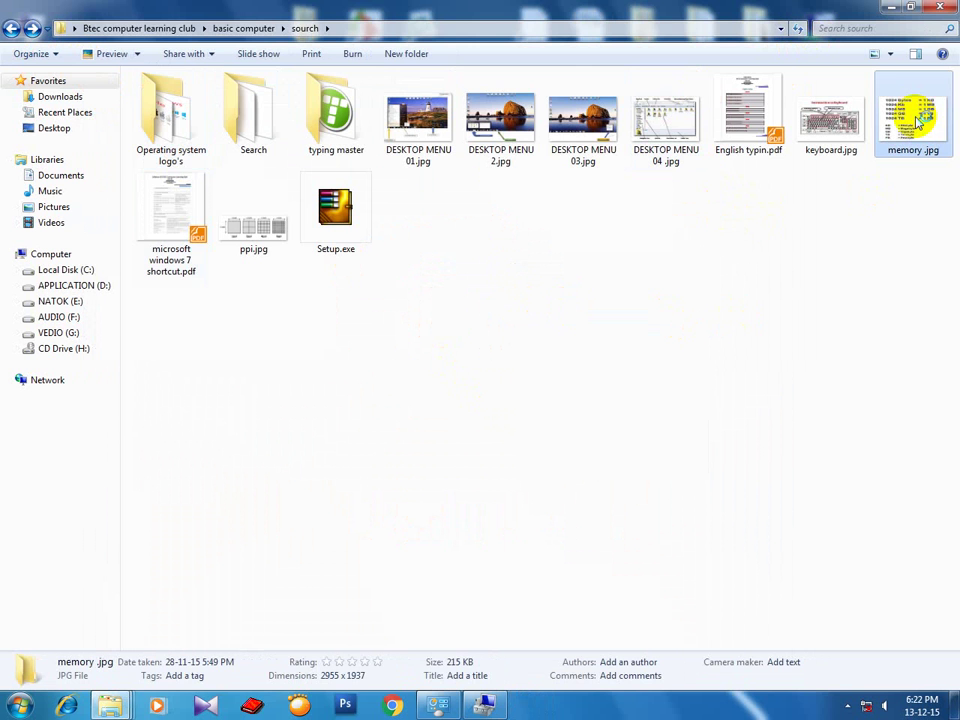
pyautogui.doubleClick(917, 119)
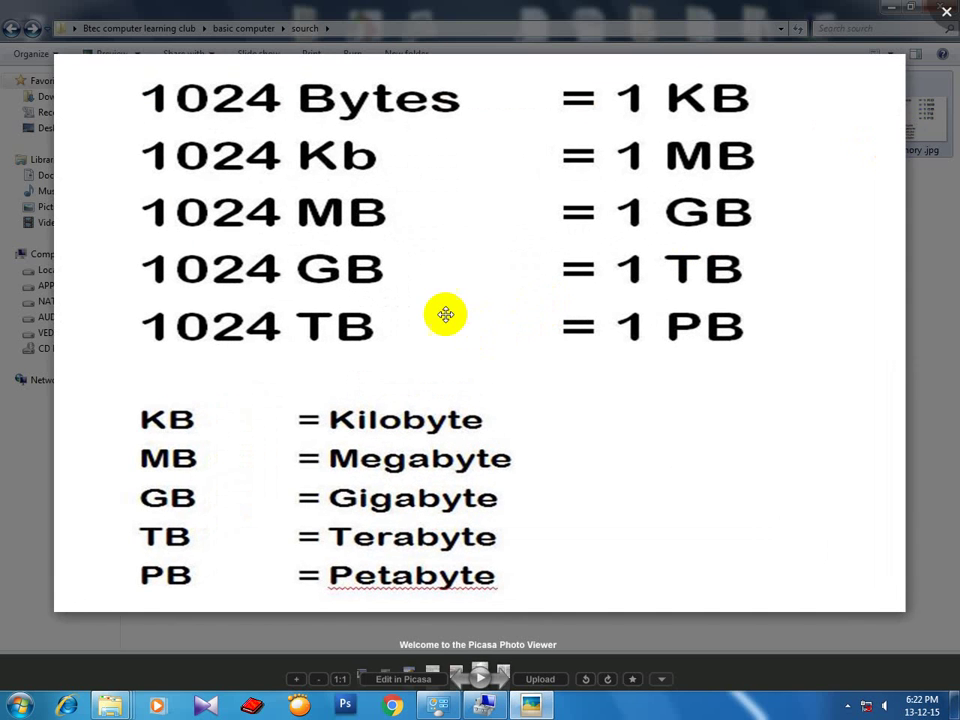
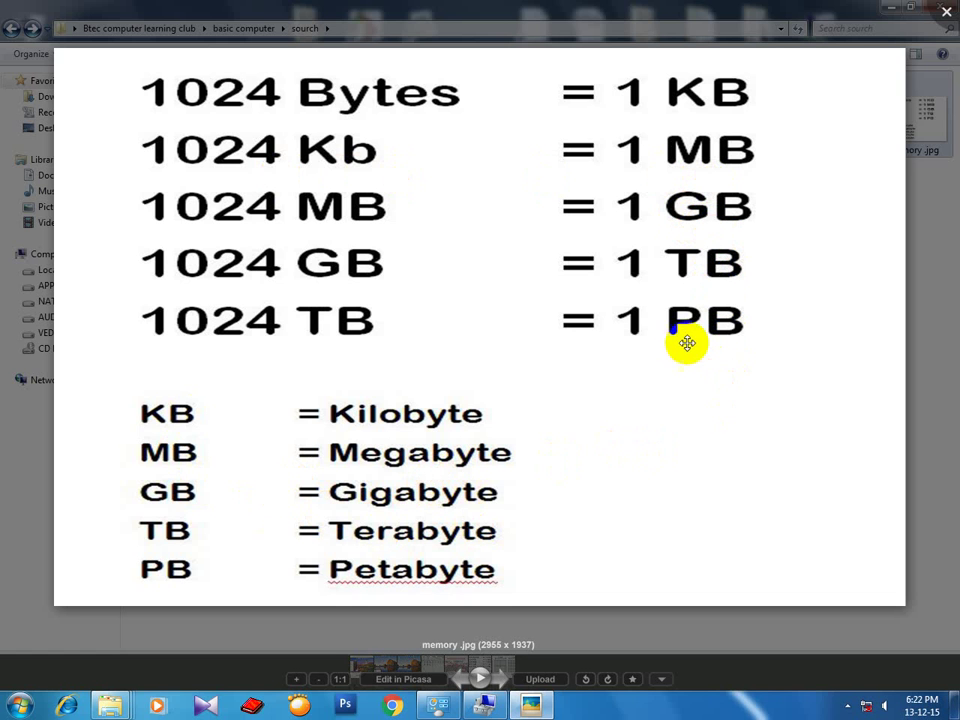
# Close Picasa Photo Viewer on memory.jpg and clear its selection in the 13-item sourch folder.
pyautogui.moveTo(681, 343); pyautogui.dragTo(657, 343)
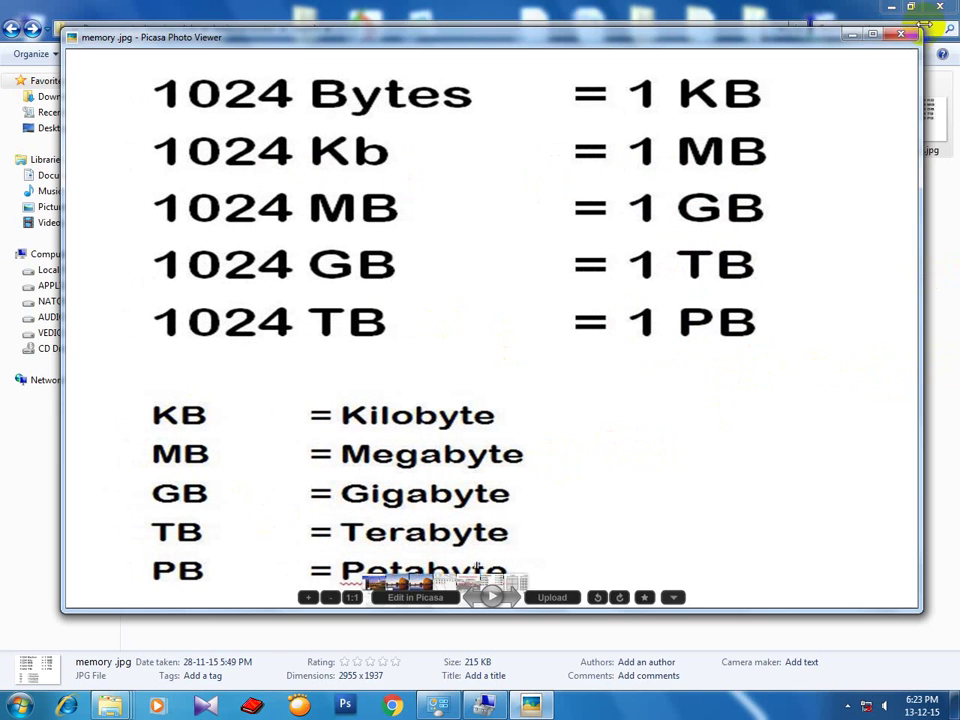
pyautogui.click(905, 34)
pyautogui.click(775, 352)
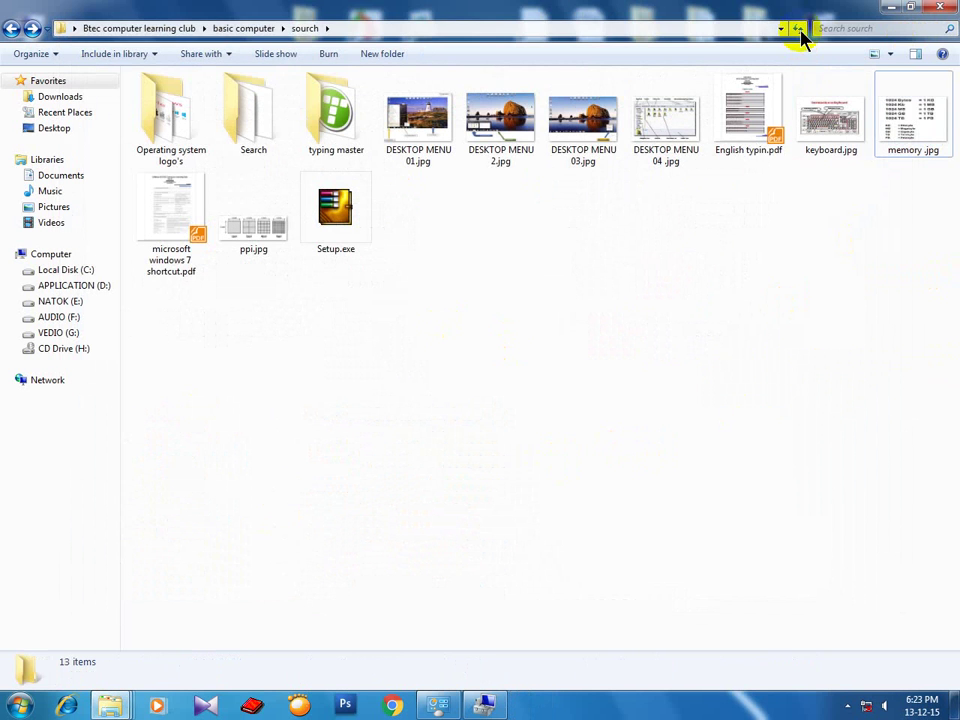
# Close the sourch folder window and refresh the desktop three times from its right-click menu.
pyautogui.click(937, 7)
pyautogui.rightClick(361, 200)
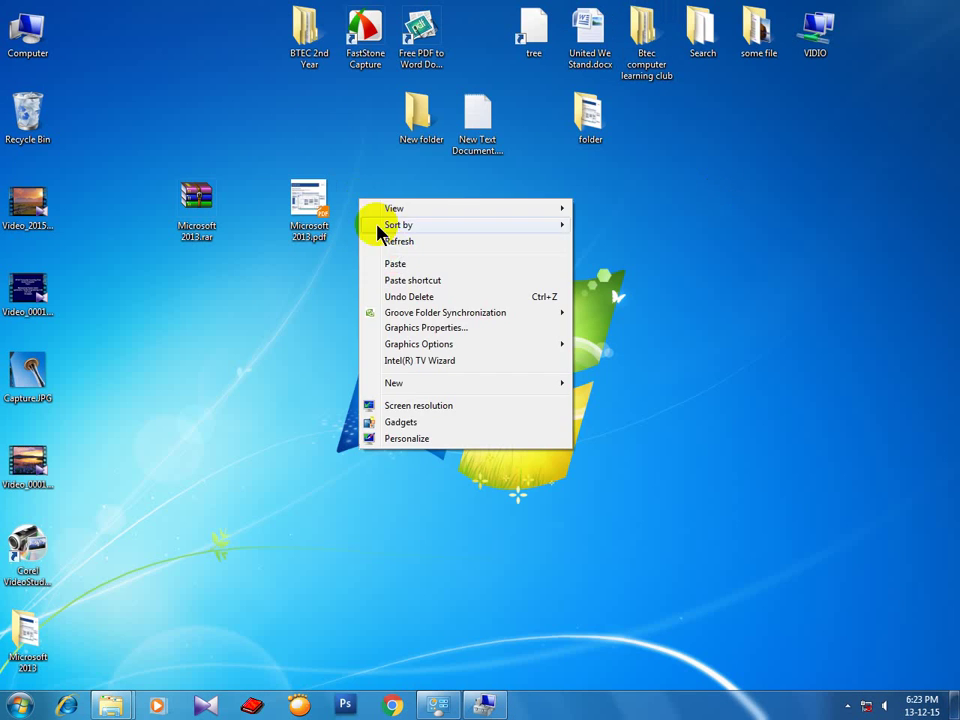
pyautogui.click(397, 246)
pyautogui.rightClick(409, 207)
pyautogui.click(434, 247)
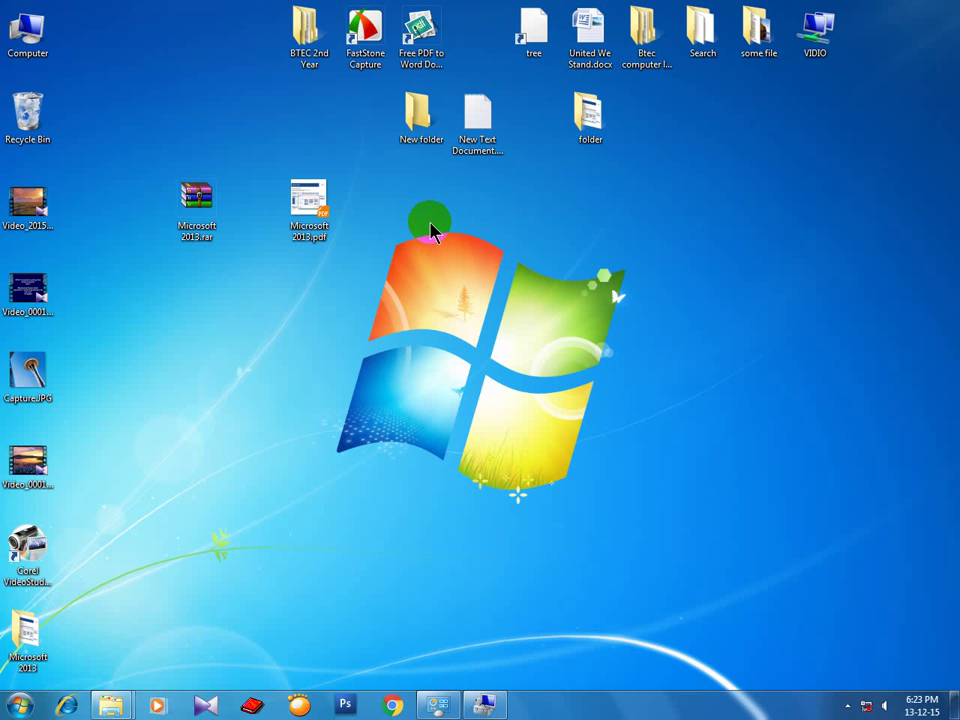
pyautogui.rightClick(432, 227)
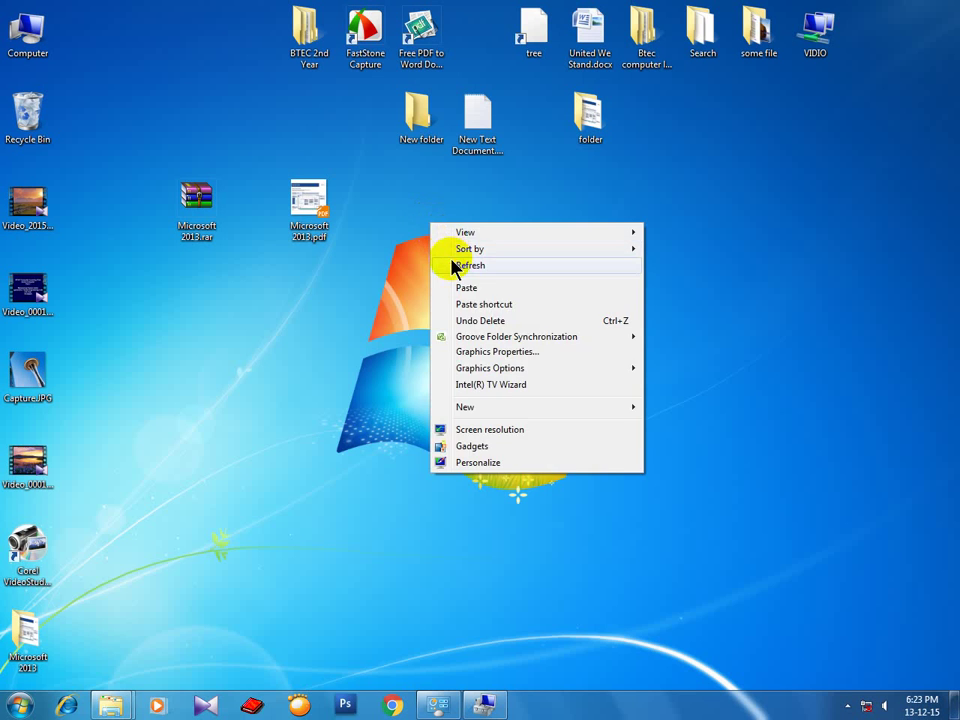
pyautogui.click(451, 264)
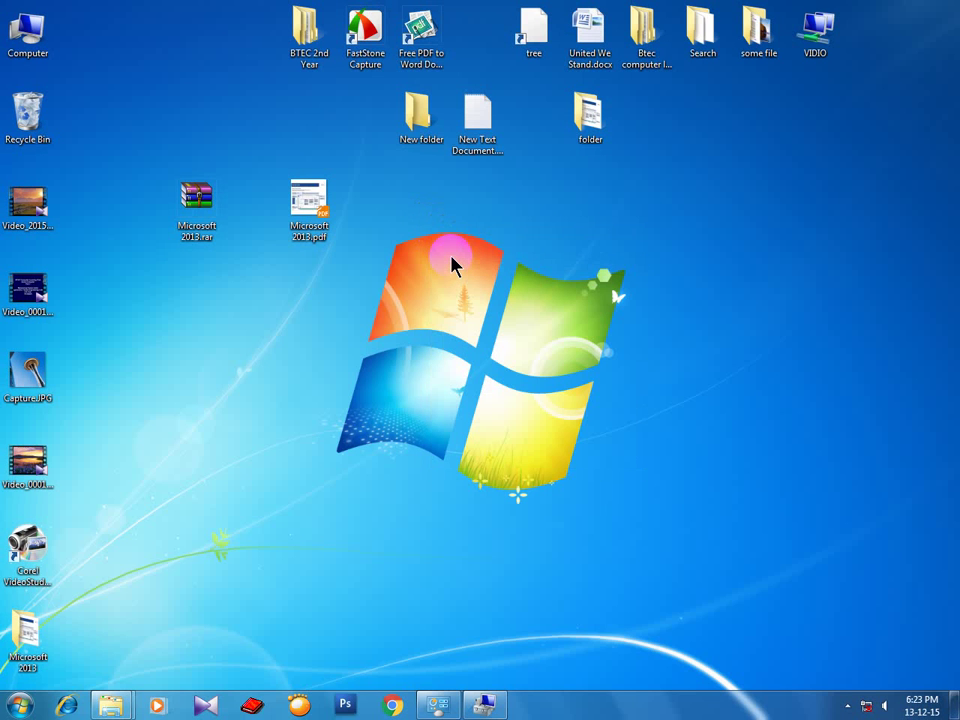